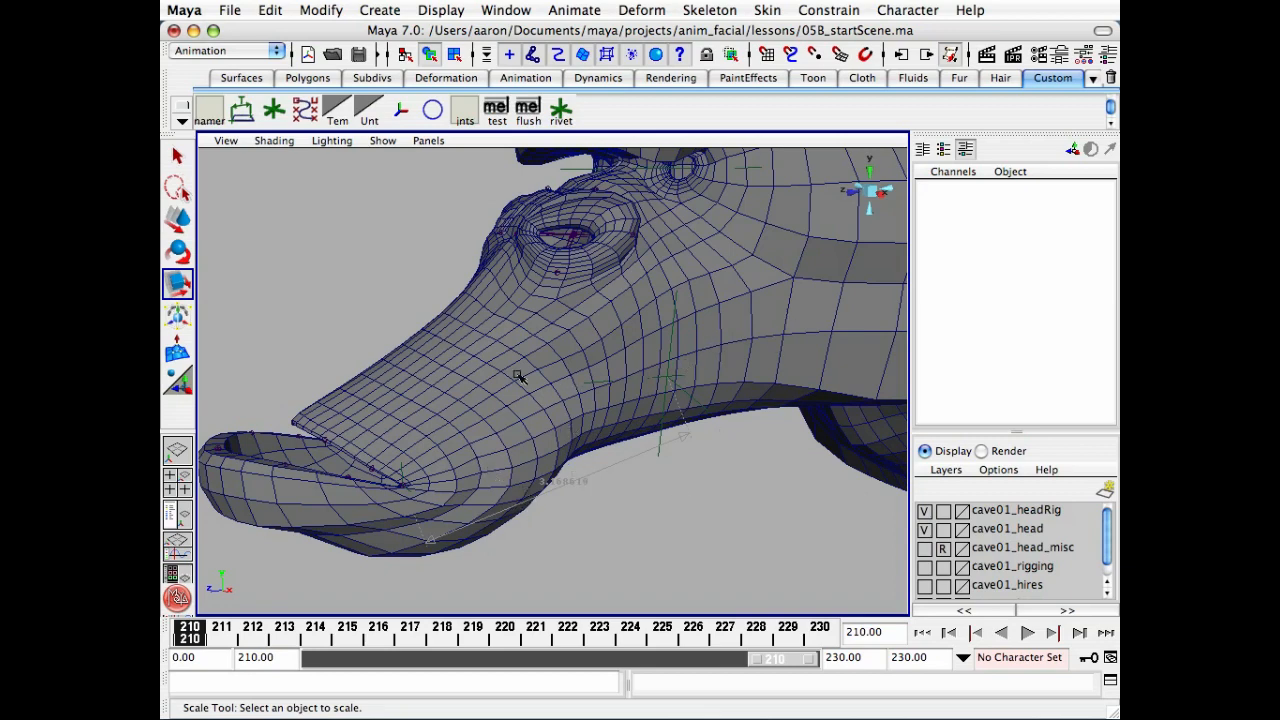
- Scrub the animation between frames 210 and 230 and examine how the mouth corner and cheek deform
left_click_drag(670, 372, 640, 345, "alt")
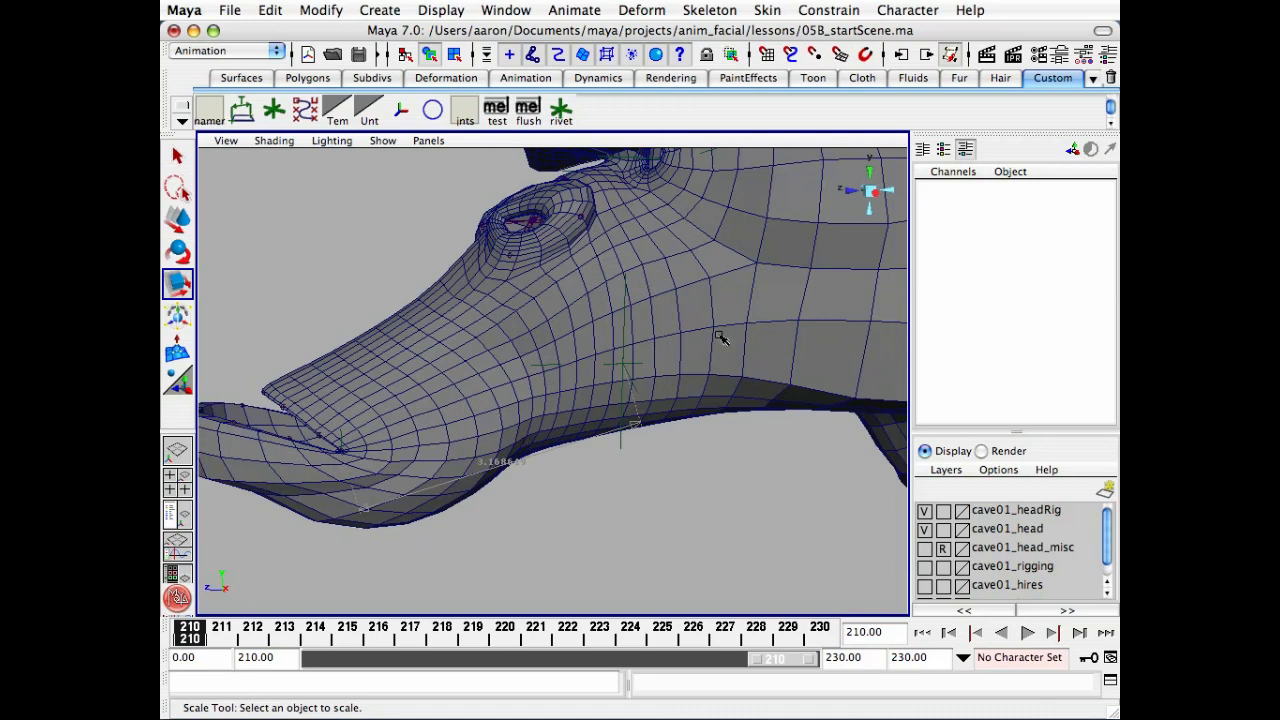
left_click_drag(506, 418, 571, 430, "alt")
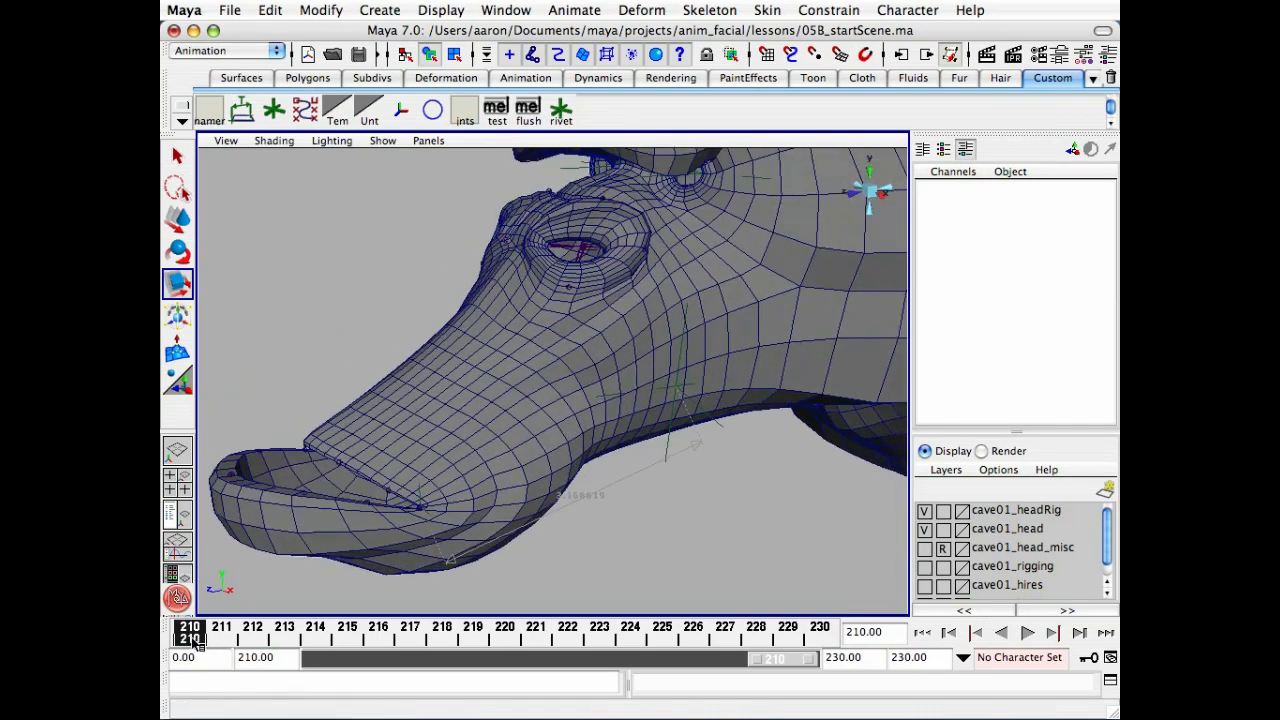
left_click_drag(200, 643, 820, 633)
left_click_drag(760, 590, 610, 590, "alt")
left_click_drag(567, 512, 541, 498, "alt")
mouse_move(824, 635)
left_mouse_down()
mouse_move(190, 640)
mouse_move(820, 640)
mouse_move(505, 640)
left_mouse_up()
left_click_drag(403, 663, 820, 640)
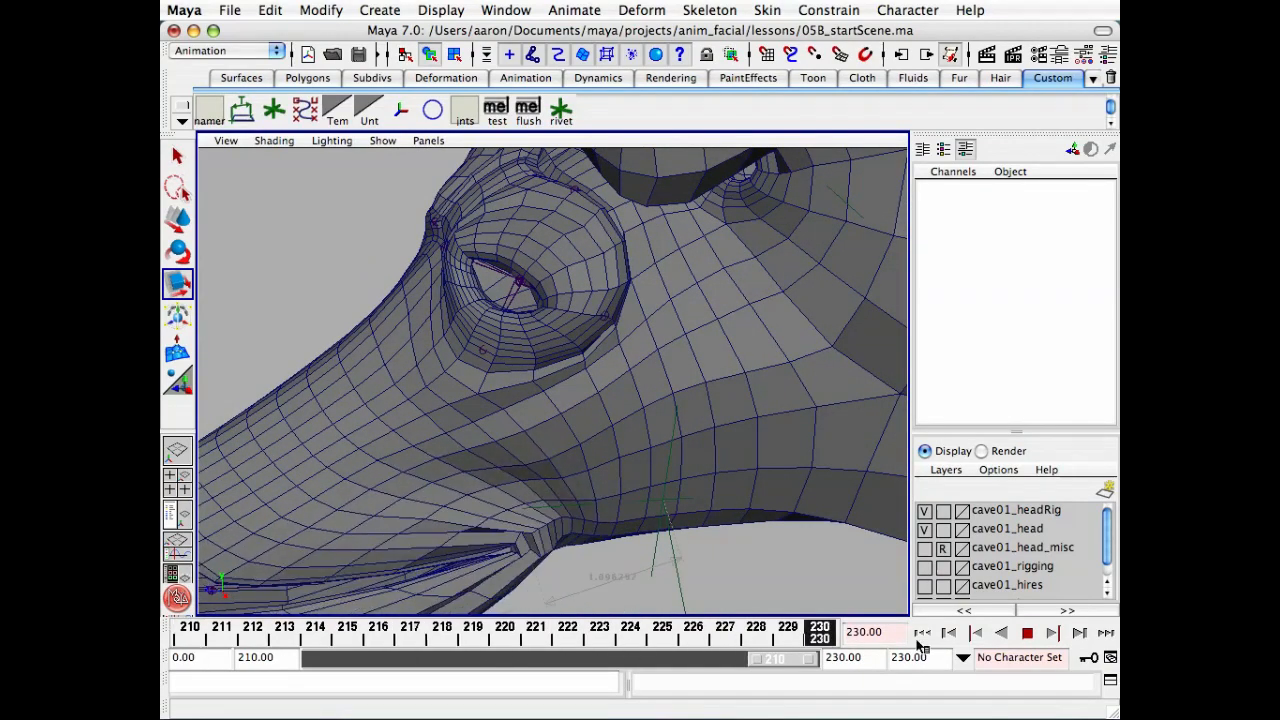
- Examine the creased mouth corner at frame 230 from several angles, and return the animation to frame 210
left_click_drag(640, 540, 768, 576, "alt")
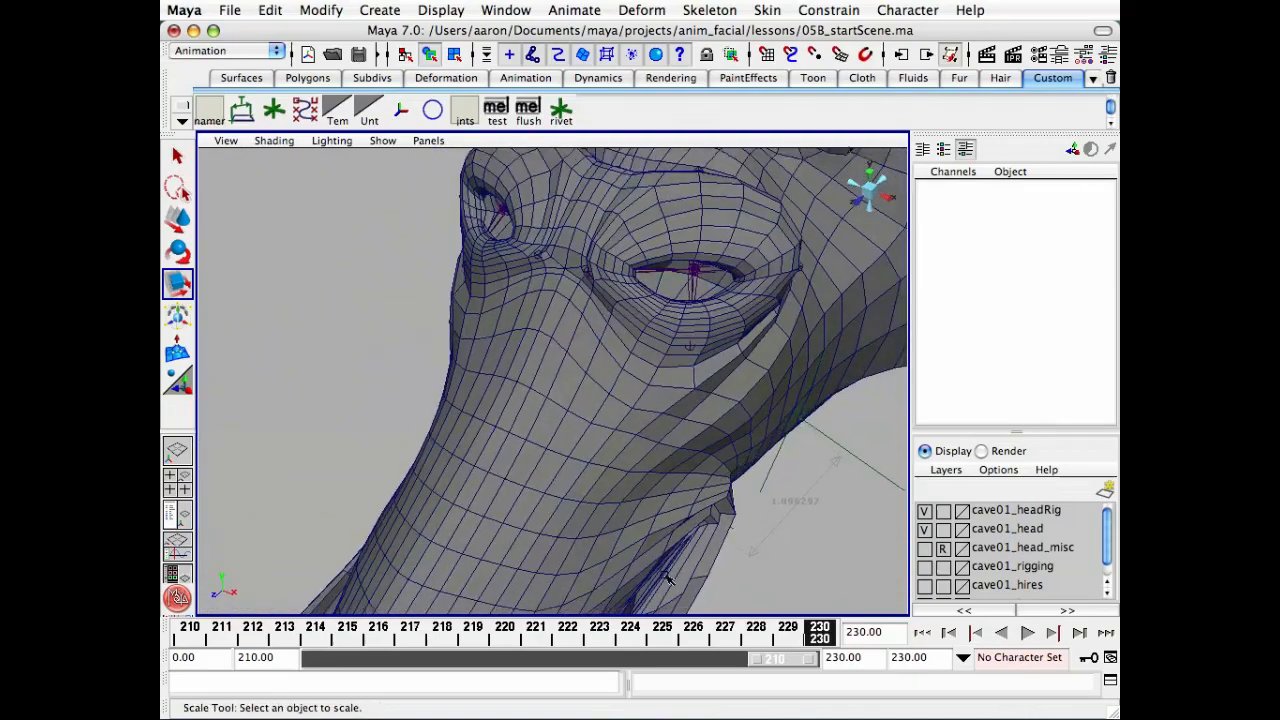
left_click_drag(600, 543, 560, 490, "alt")
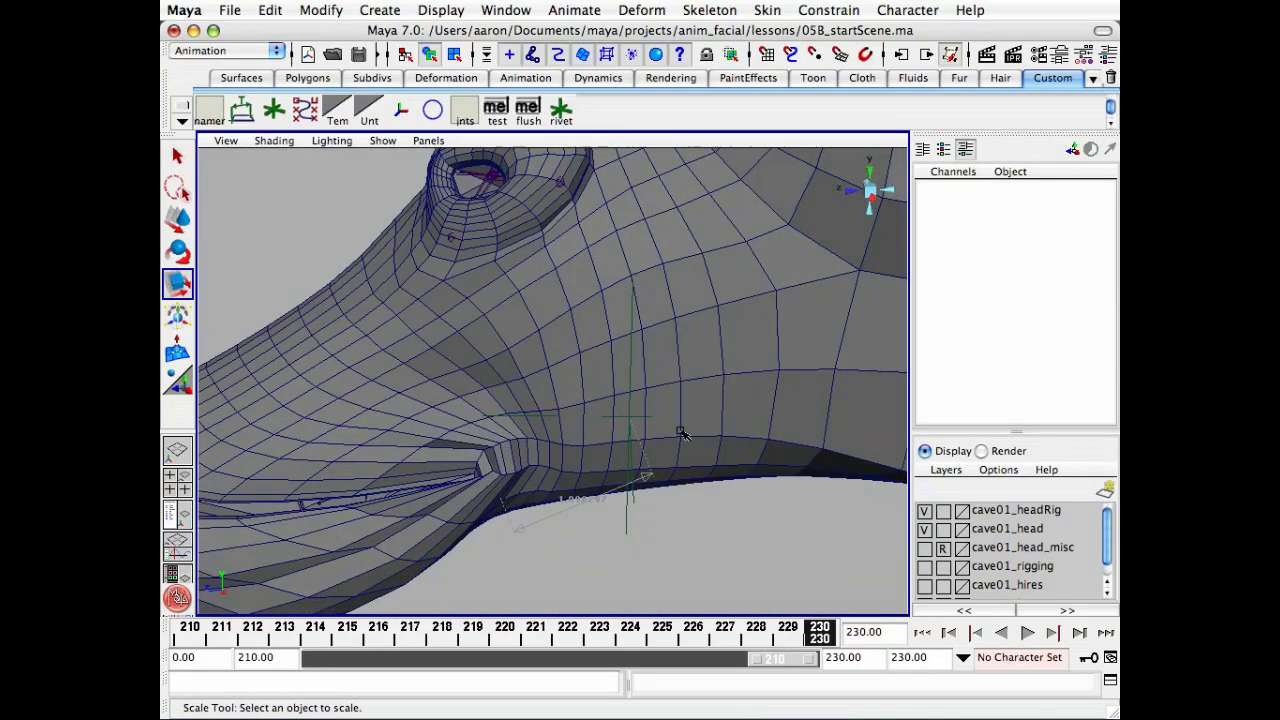
left_click_drag(618, 456, 676, 484, "alt")
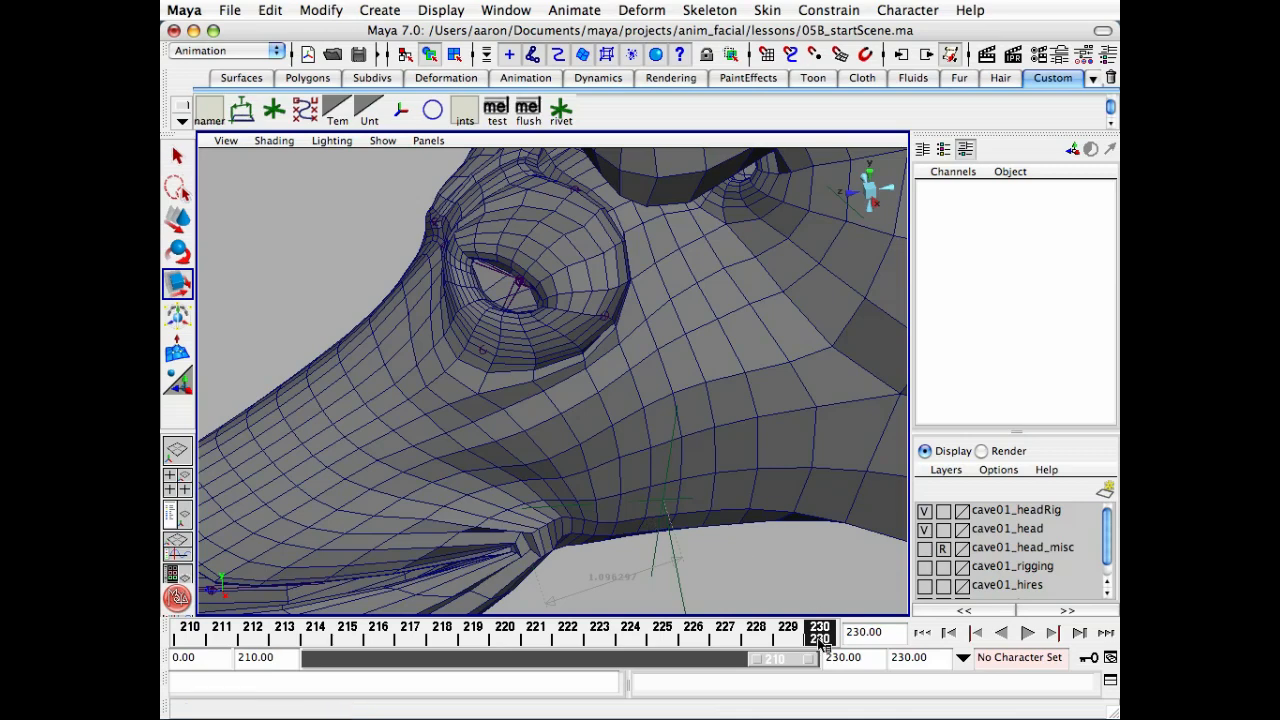
key("alt+v")
left_click(922, 633)
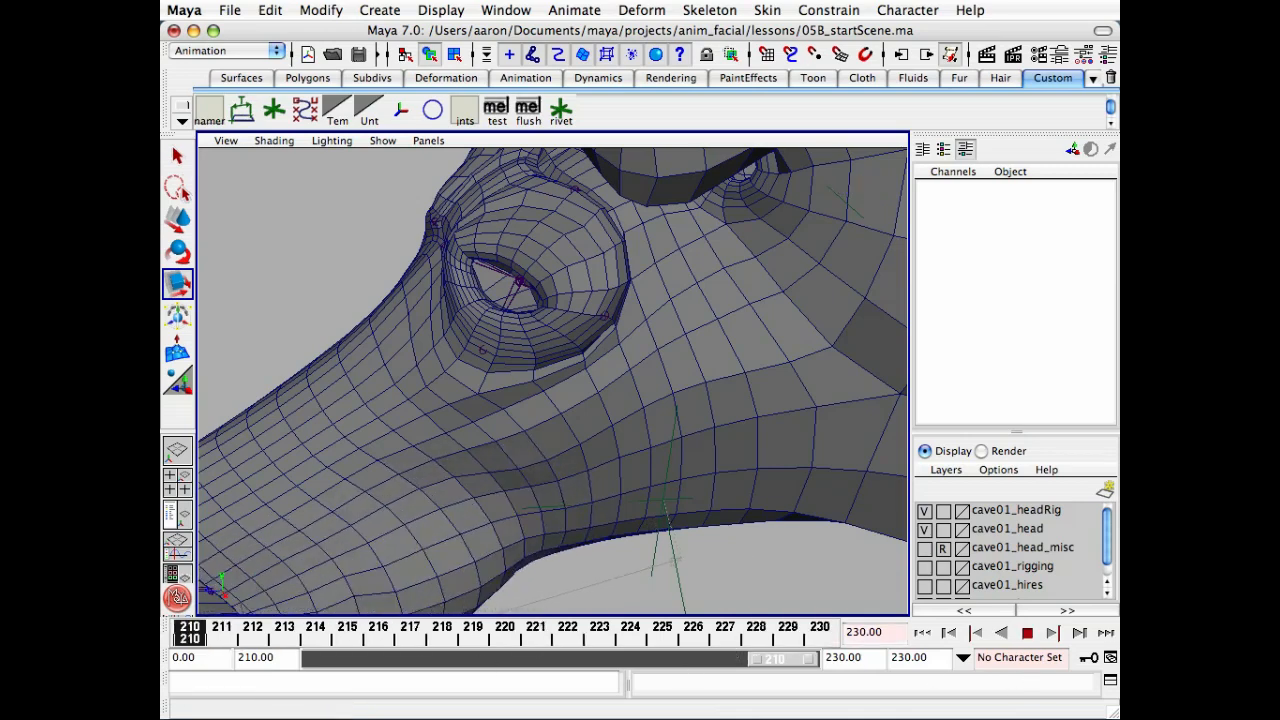
- Hide the locators in the viewport, switch to the Select tool and clear the selection
left_click_drag(690, 490, 614, 449, "alt")
right_click_drag(614, 449, 497, 468, "alt")
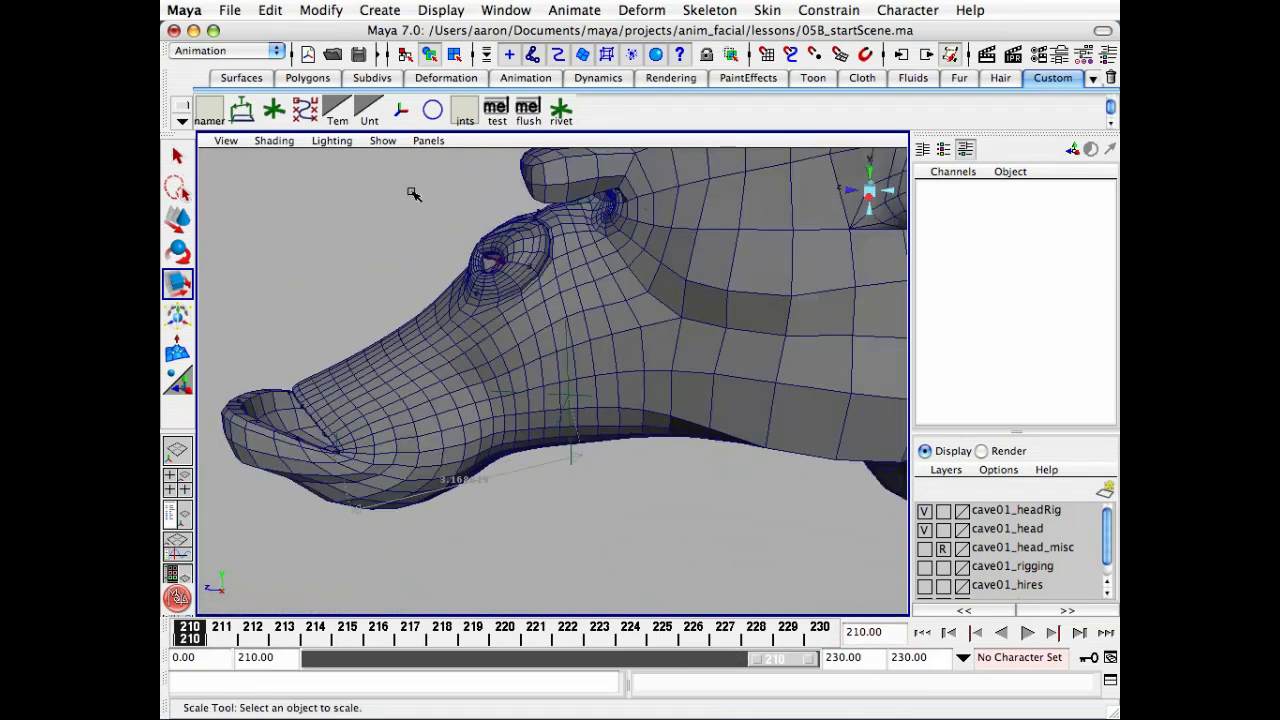
left_click(382, 140)
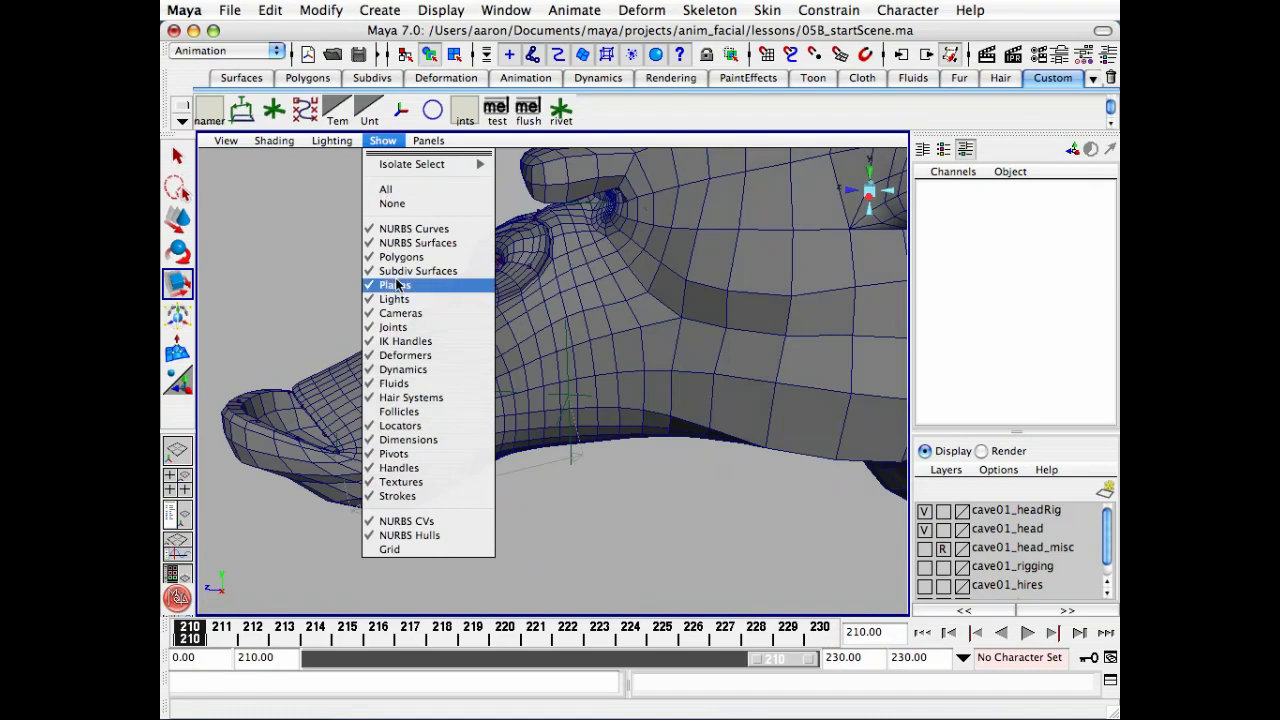
left_click(410, 428)
left_click_drag(679, 372, 655, 471)
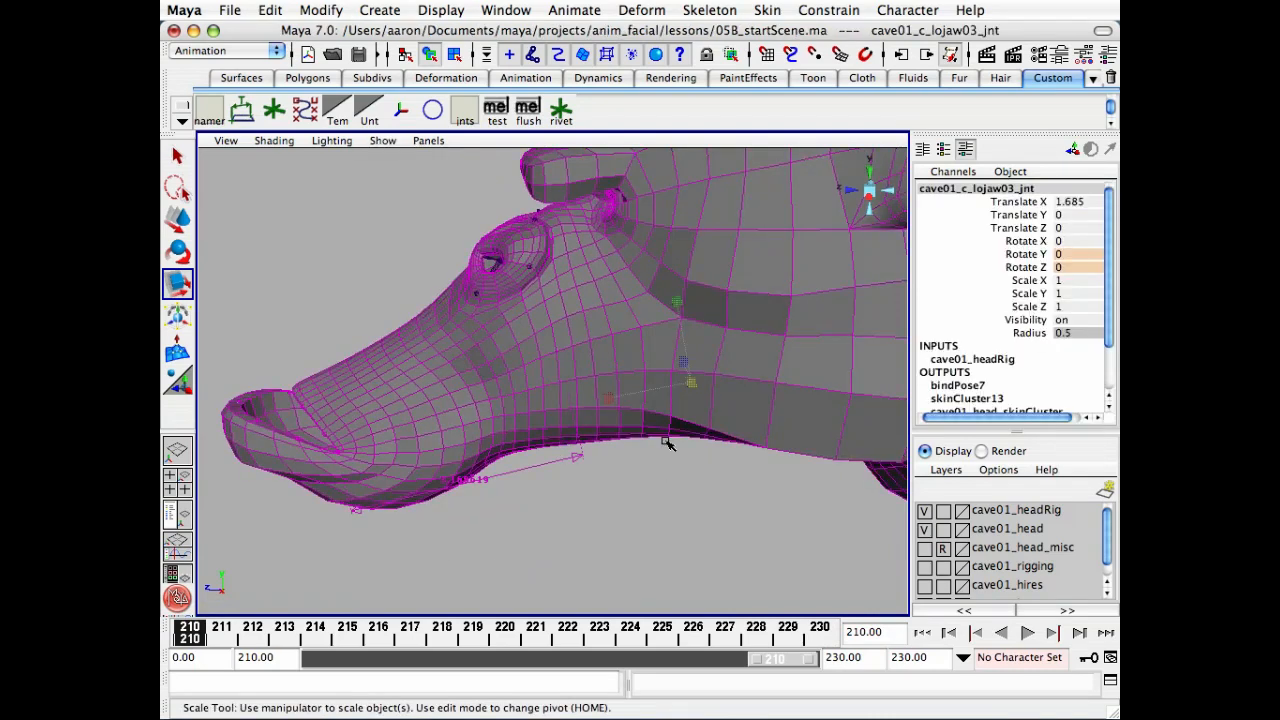
key("q")
left_click(683, 492)
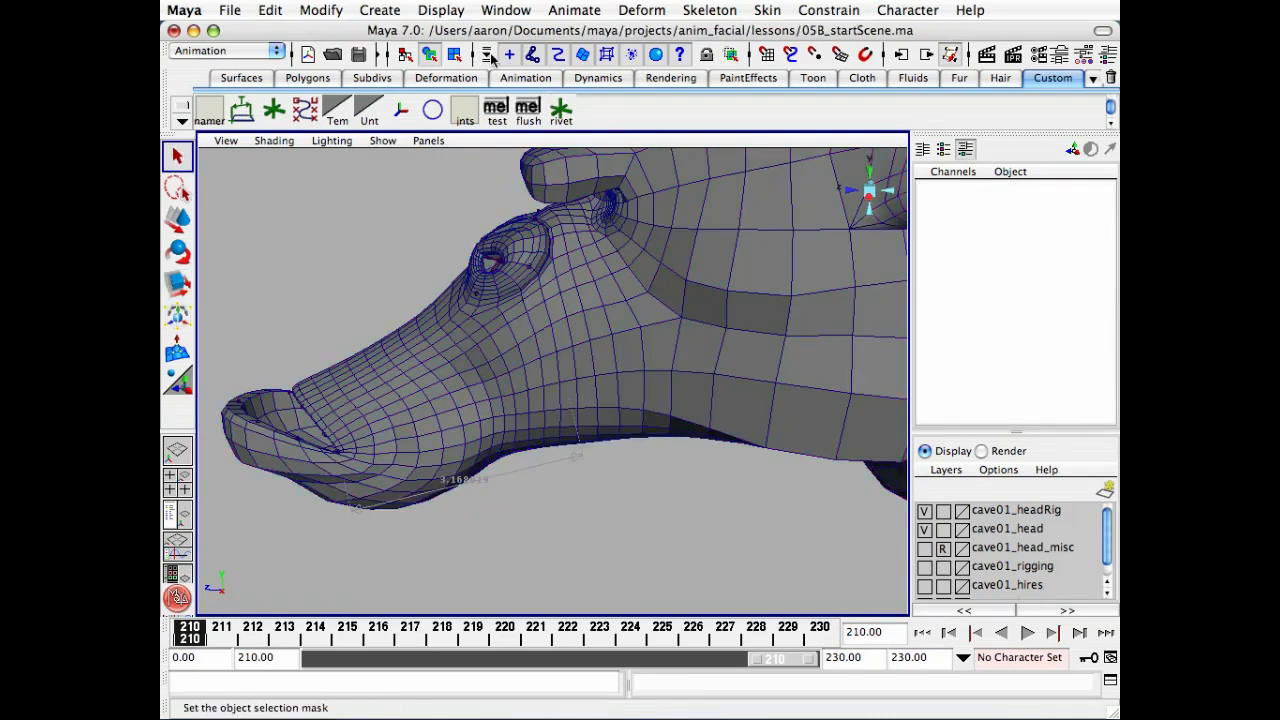
- Restrict the object selection mask to surfaces only and select the head mesh
left_click(491, 58)
left_click(513, 77)
left_click(581, 56)
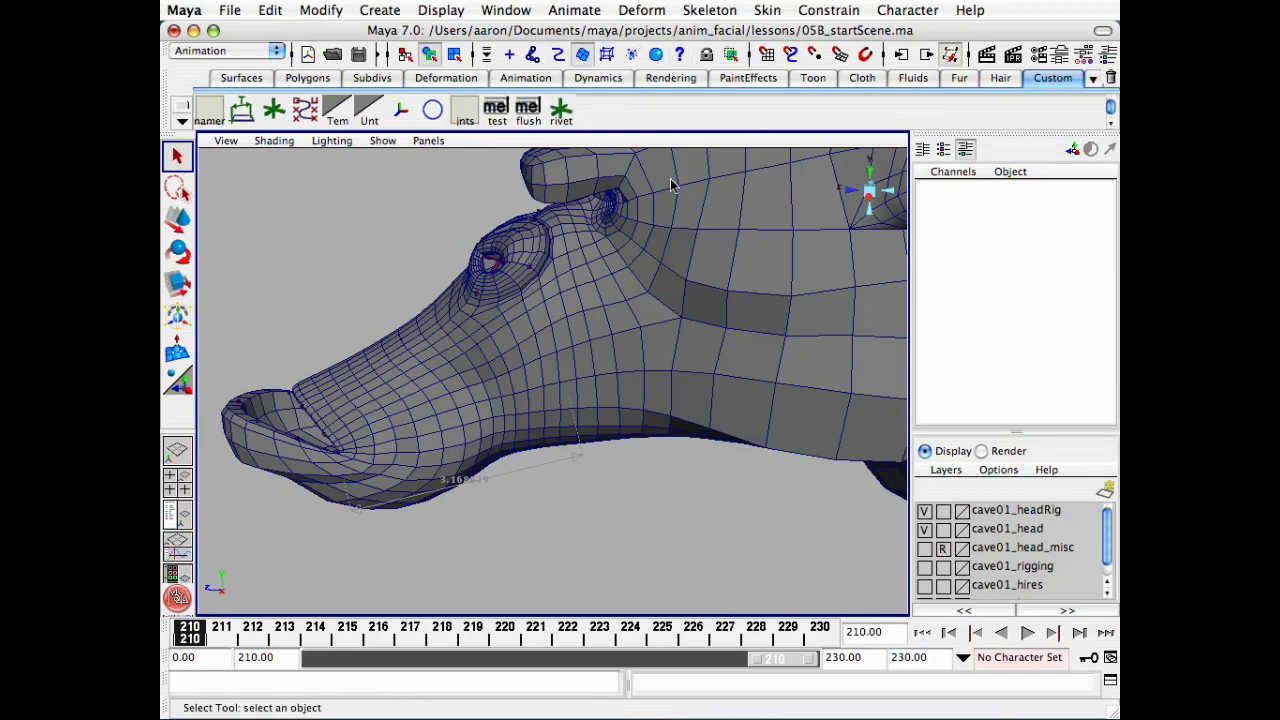
left_click(518, 312)
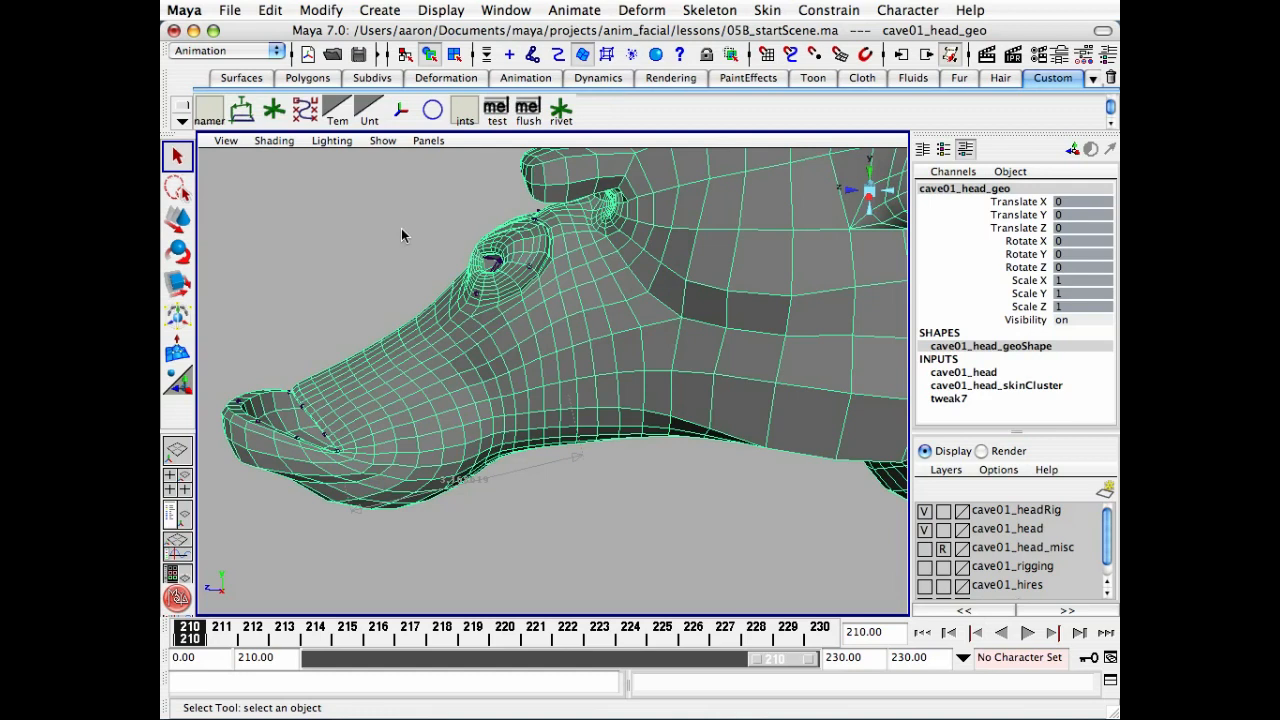
- Activate the Paint Selection Tool on the head mesh and reduce its brush size
left_click(270, 10)
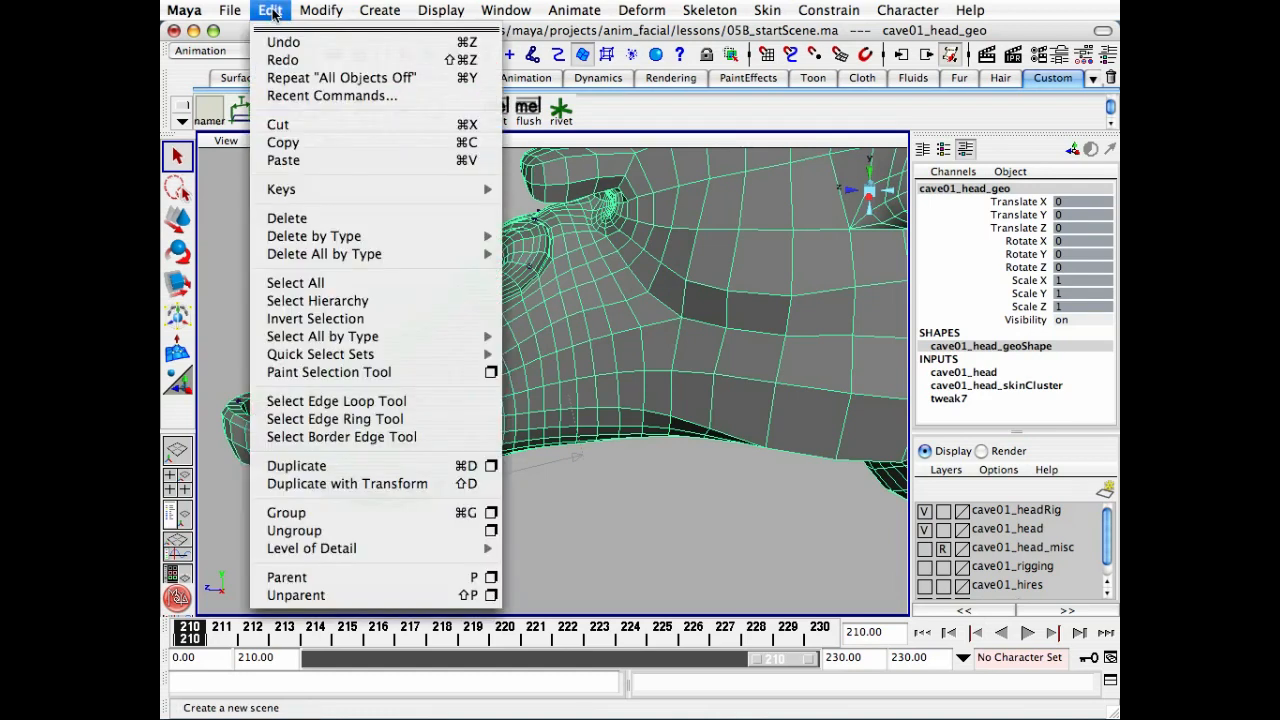
left_click(407, 374)
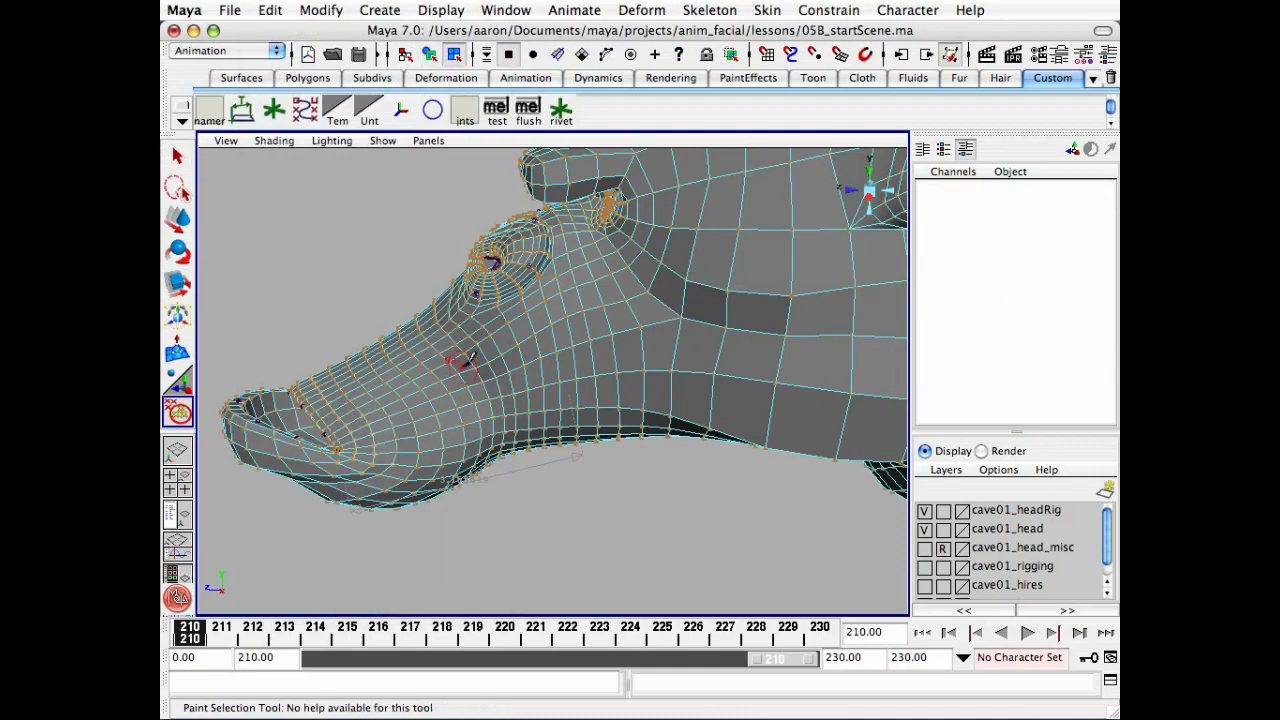
right_click_drag(616, 342, 557, 363, "alt")
key("b")
left_click_drag(608, 360, 594, 361)
mouse_move(491, 409)
left_mouse_down("alt")
mouse_move(480, 394)
mouse_move(491, 400)
left_mouse_up("alt")
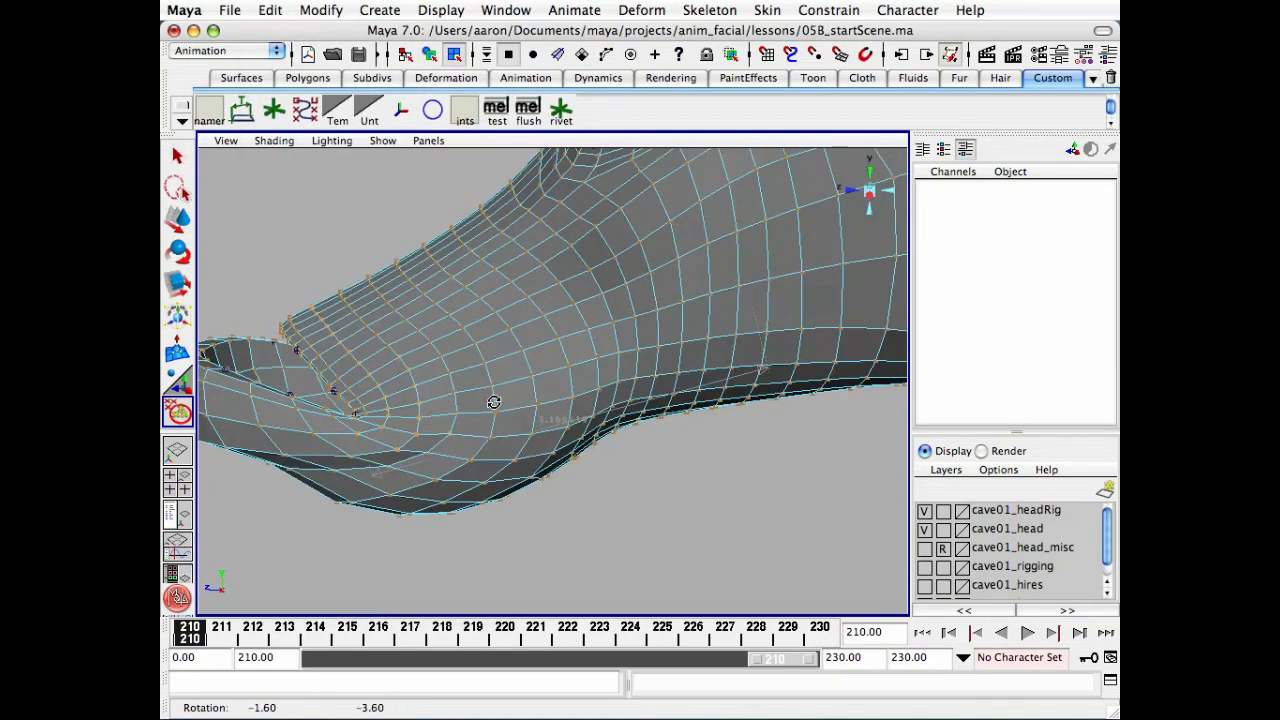
- Set the animation to frame 220 and paint-select the first vertices around the corner of the mouth
left_click(815, 632)
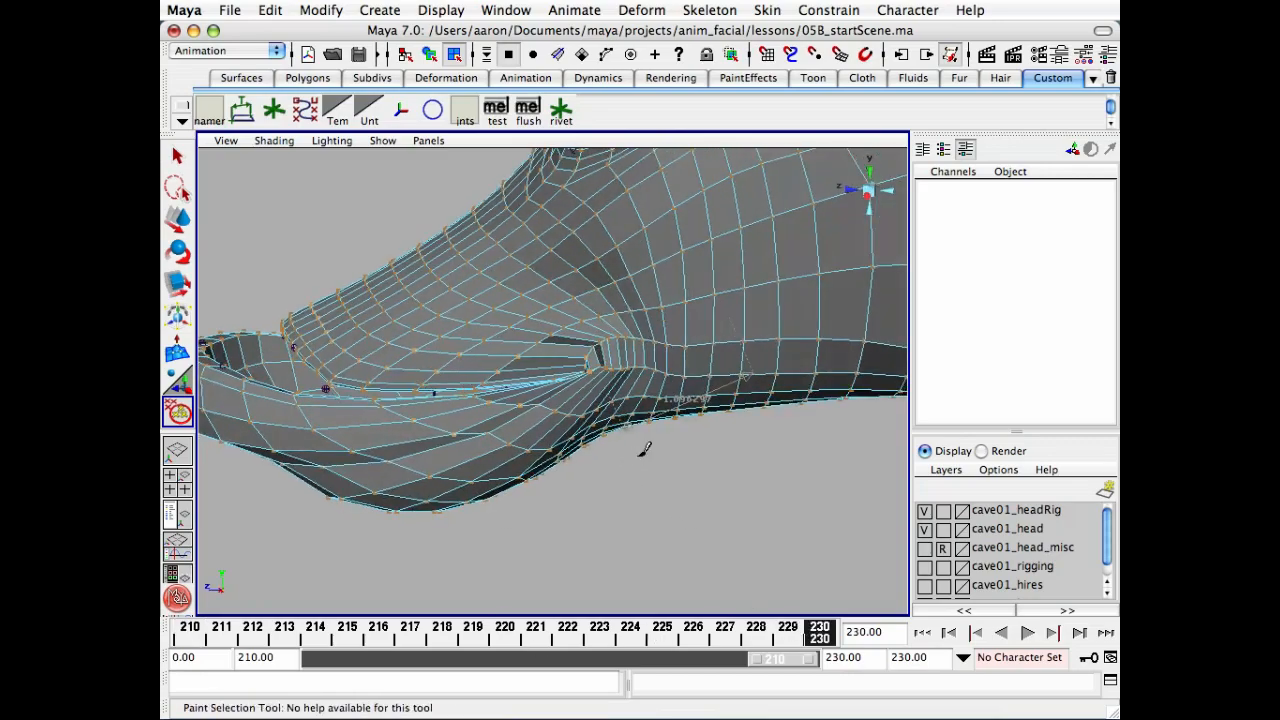
mouse_move(644, 449)
left_mouse_down("alt")
mouse_move(624, 425)
mouse_move(603, 452)
left_mouse_up("alt")
right_click_drag(603, 452, 694, 443, "alt")
left_click_drag(703, 438, 573, 513, "alt")
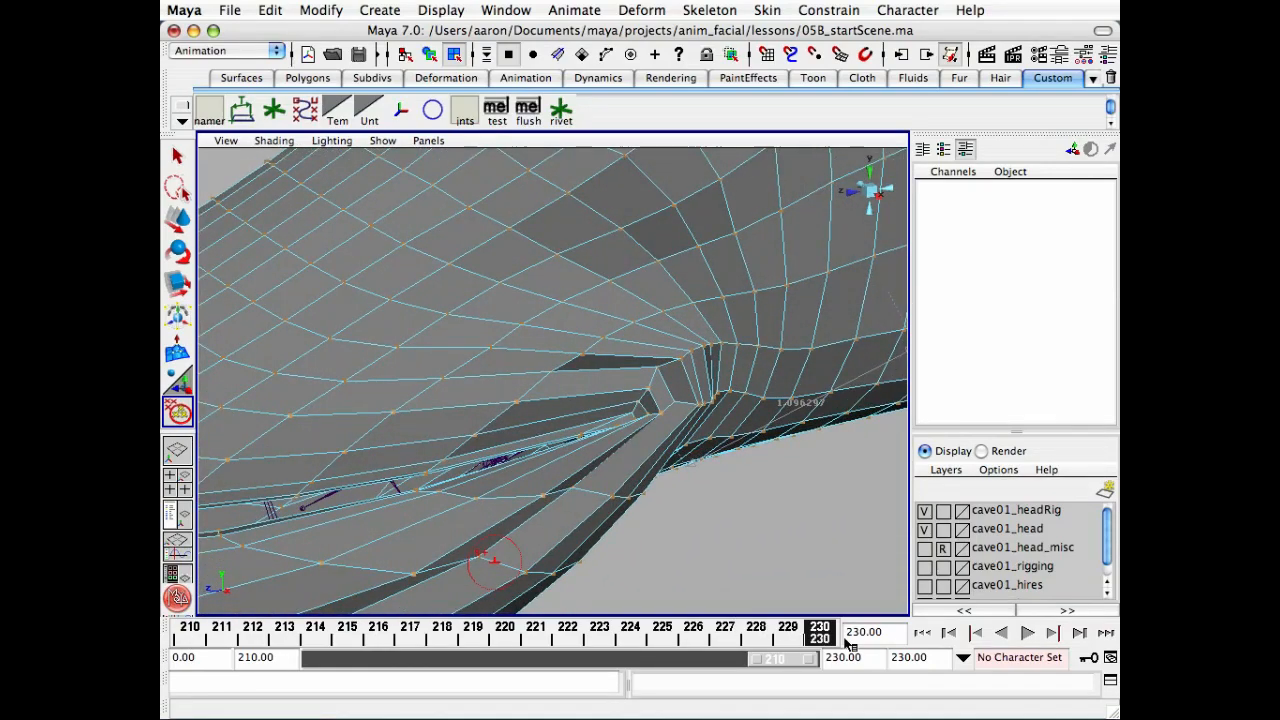
mouse_move(822, 645)
left_mouse_down()
mouse_move(600, 646)
mouse_move(896, 645)
mouse_move(512, 645)
left_mouse_up()
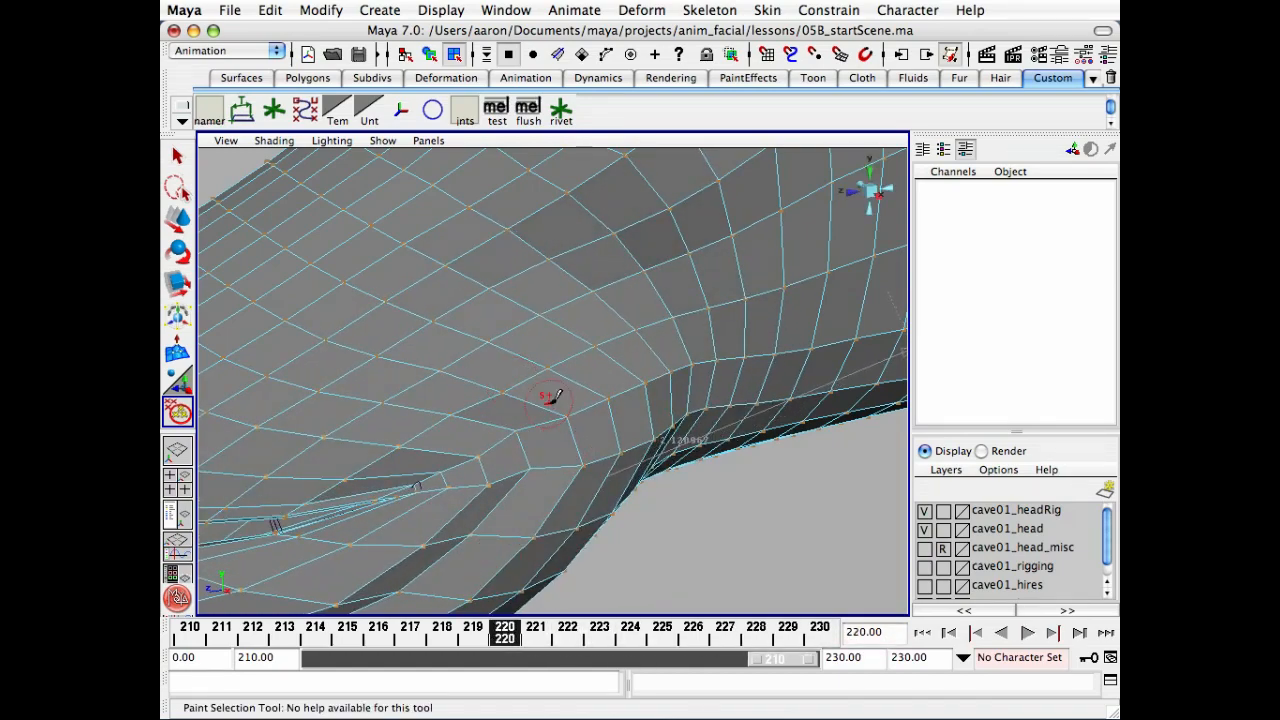
left_click(550, 402)
mouse_move(550, 402)
left_mouse_down("alt")
mouse_move(572, 386)
mouse_move(623, 417)
mouse_move(600, 471)
mouse_move(571, 397)
left_mouse_up("alt")
left_click(535, 316)
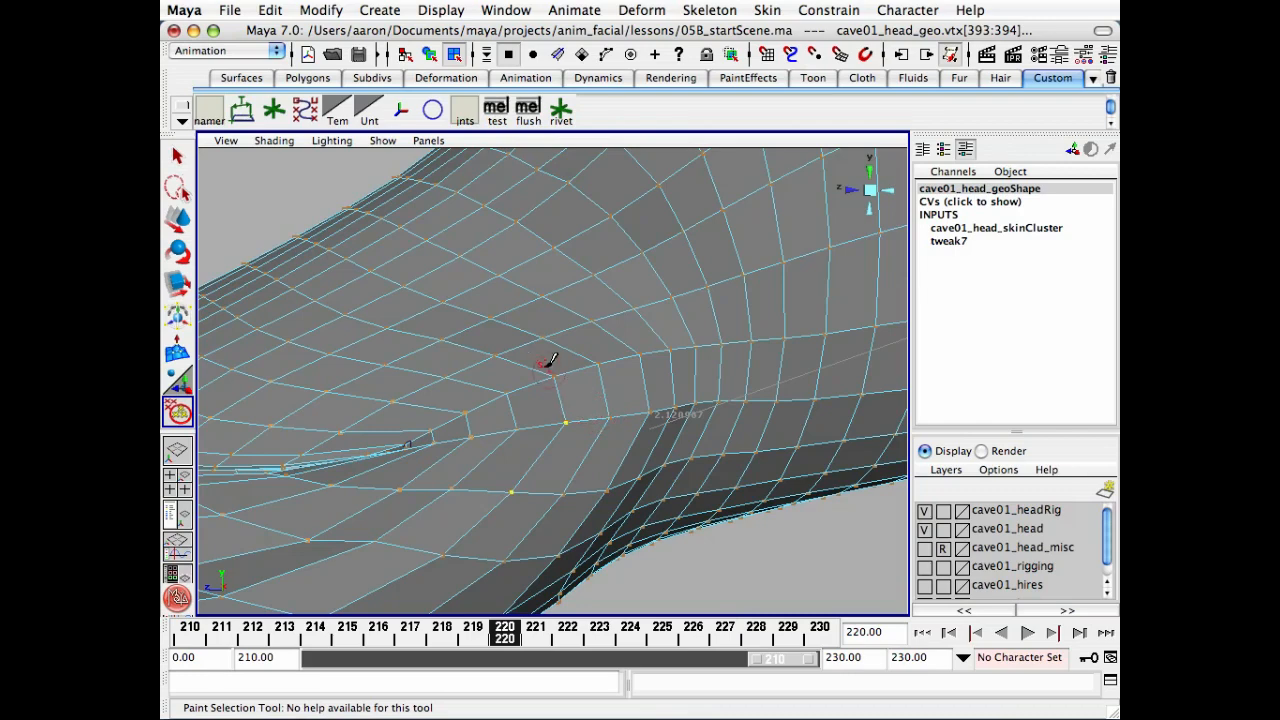
left_click(494, 355)
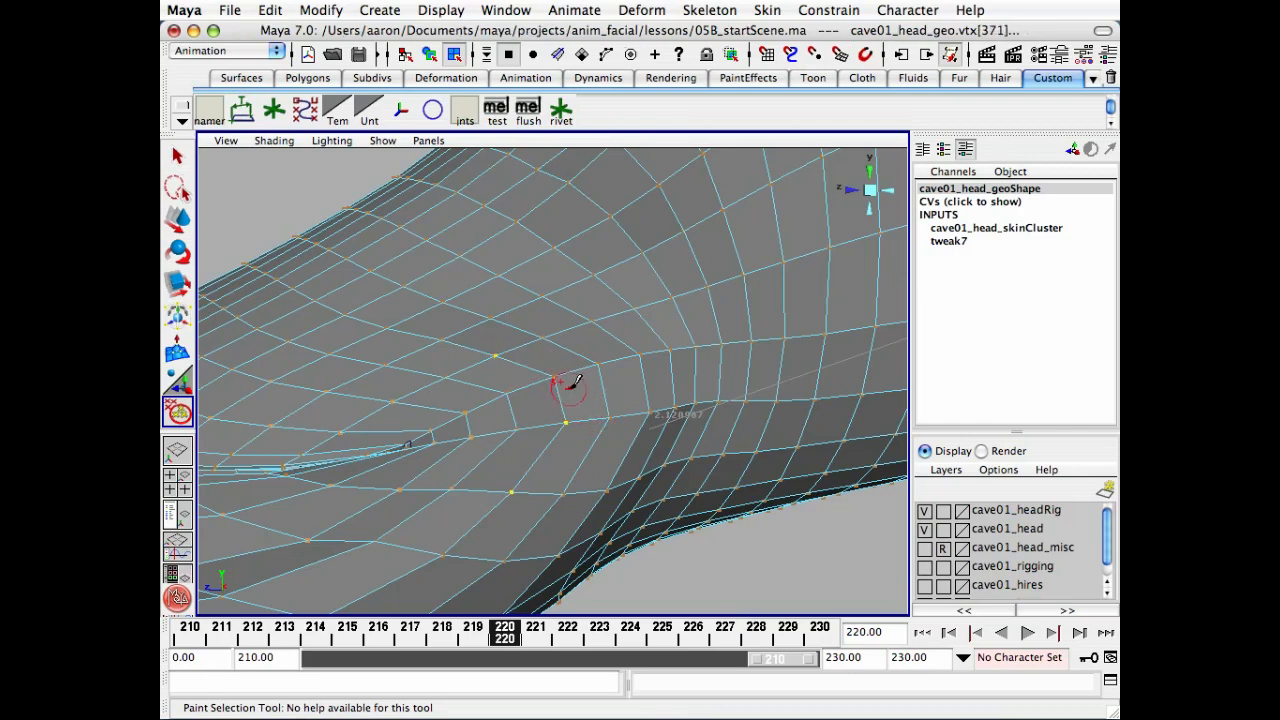
- Paint the rows of vertices above, behind and just below the mouth corner into the selection
left_click_drag(571, 380, 594, 417, "alt")
left_click(480, 451)
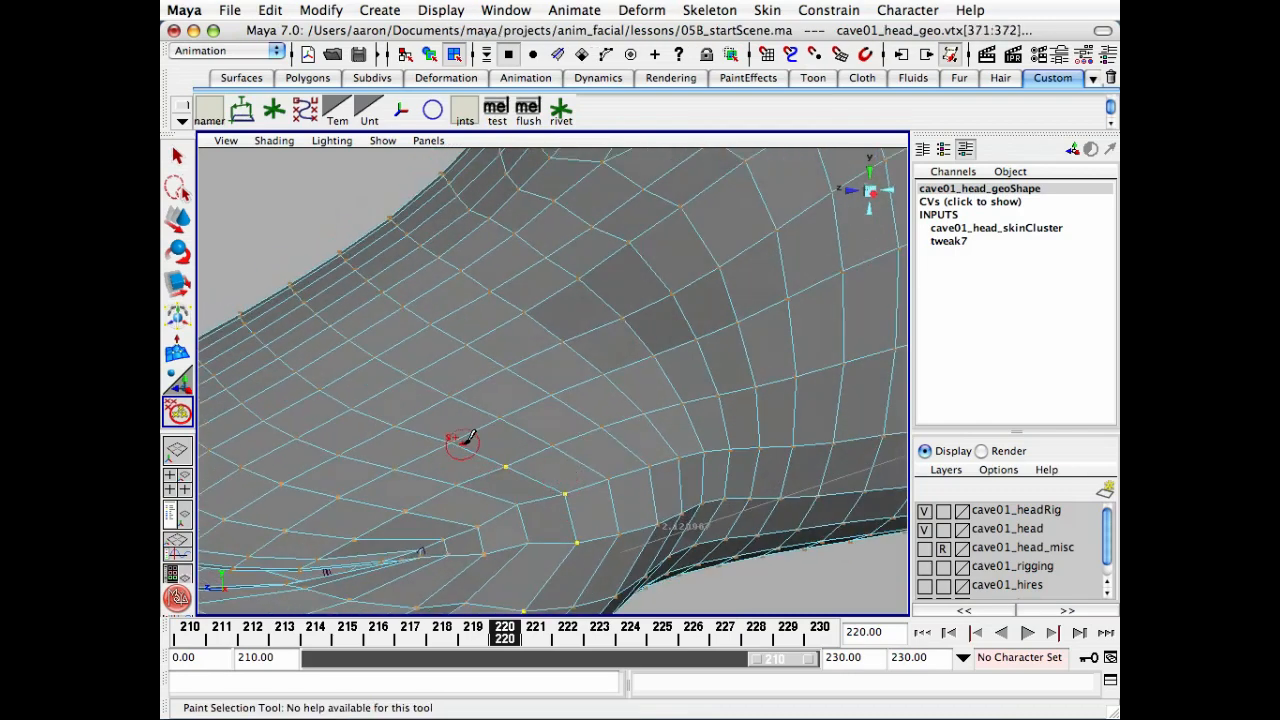
mouse_move(457, 437)
left_mouse_down()
mouse_move(543, 443)
mouse_move(810, 372)
left_mouse_up()
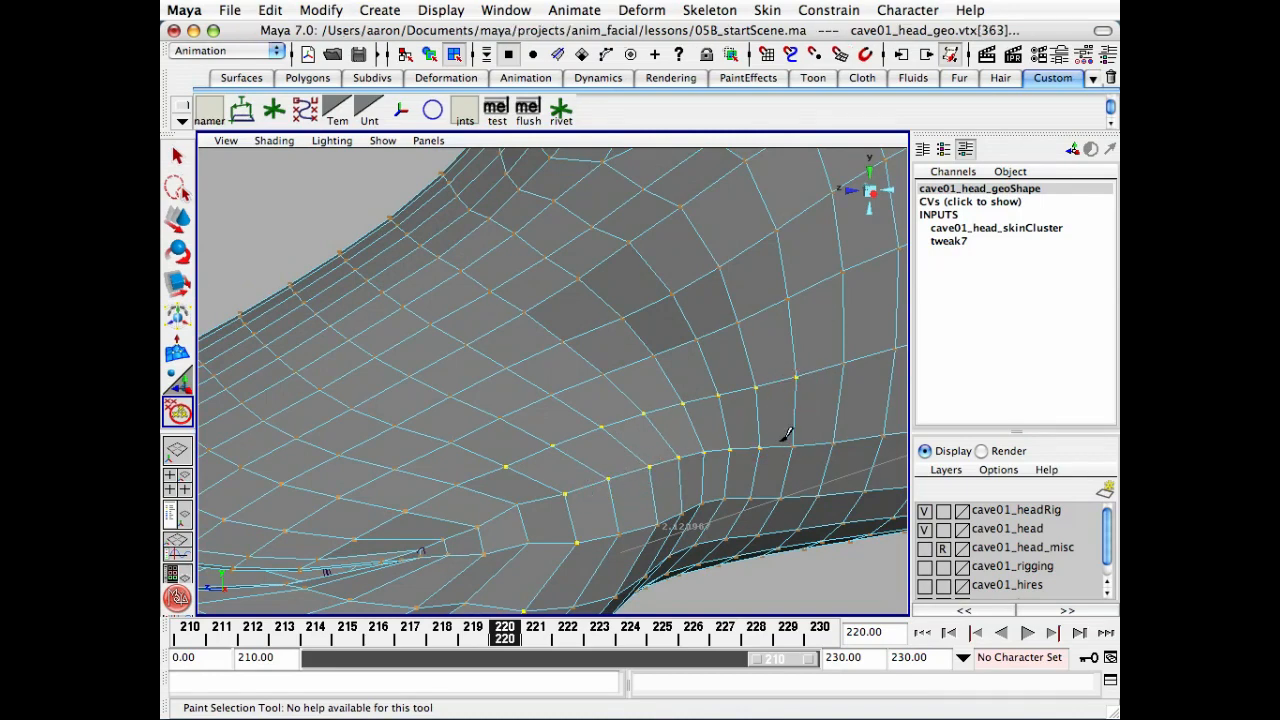
mouse_move(791, 443)
left_mouse_down("alt")
mouse_move(790, 430)
mouse_move(614, 463)
mouse_move(633, 469)
mouse_move(618, 474)
left_mouse_up("alt")
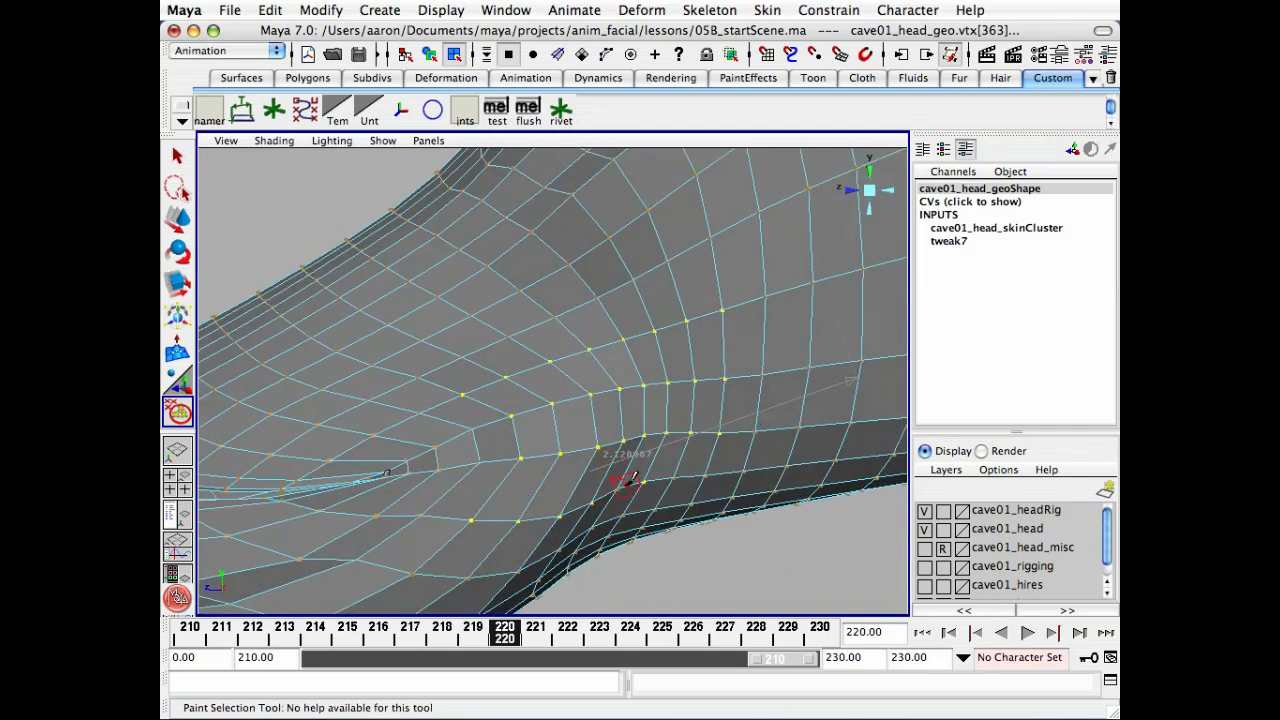
left_click_drag(720, 466, 709, 448, "alt")
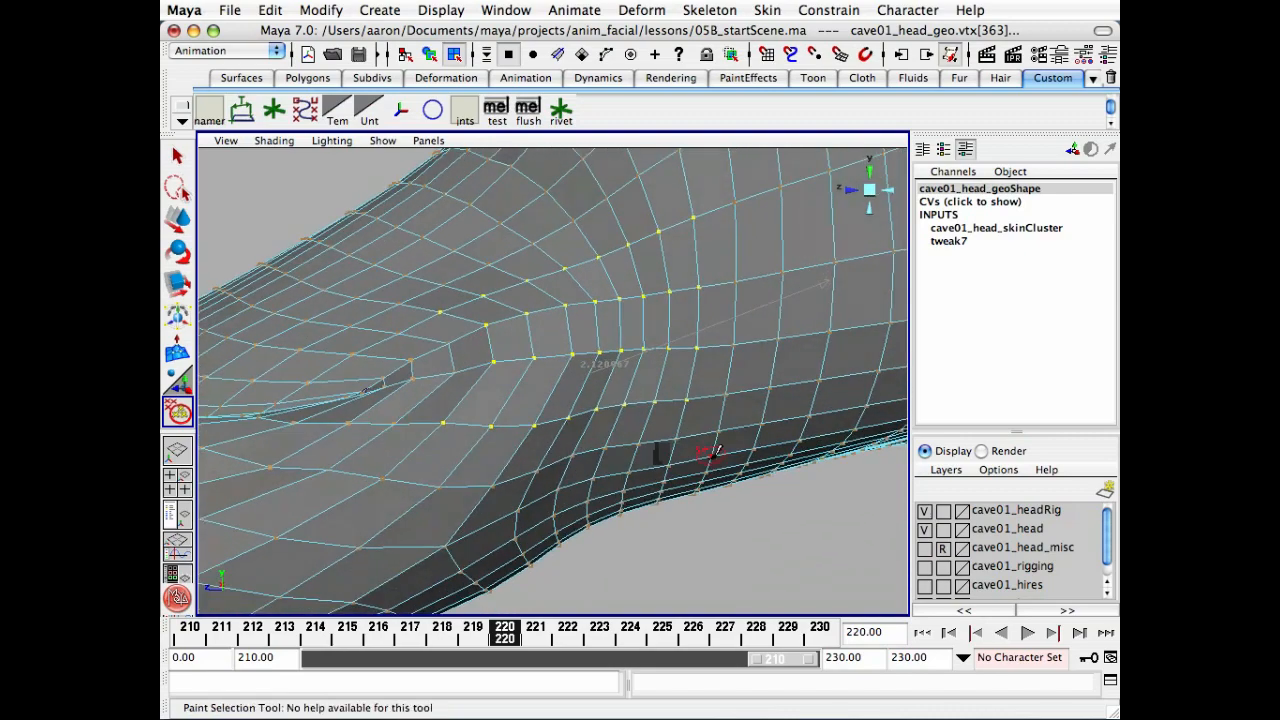
- Set the animation to frame 230 and extend the vertex selection backwards along the cheek row above the mouth corner
left_click(820, 633)
right_click_drag(797, 478, 690, 450, "alt")
middle_click_drag(690, 450, 626, 545, "alt")
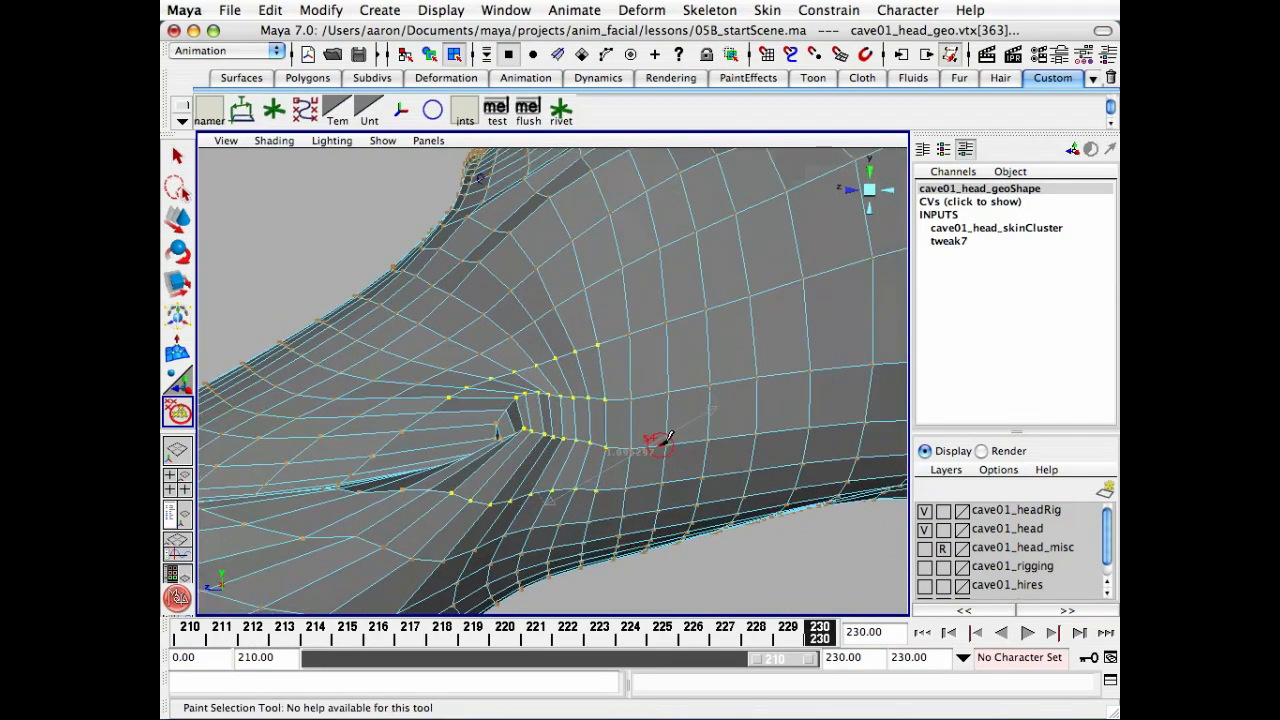
left_click_drag(651, 443, 700, 400, "alt")
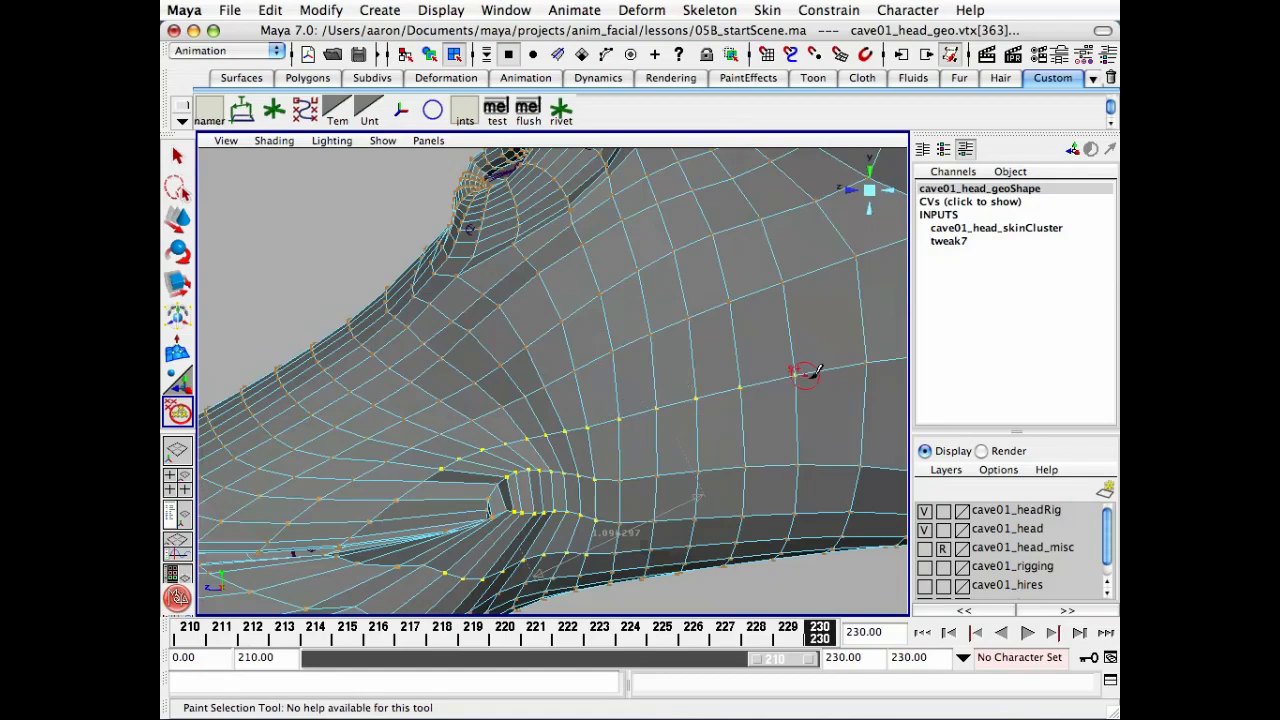
mouse_move(800, 371)
left_mouse_down("alt")
mouse_move(745, 378)
mouse_move(714, 400)
left_mouse_up("alt")
left_click(724, 371)
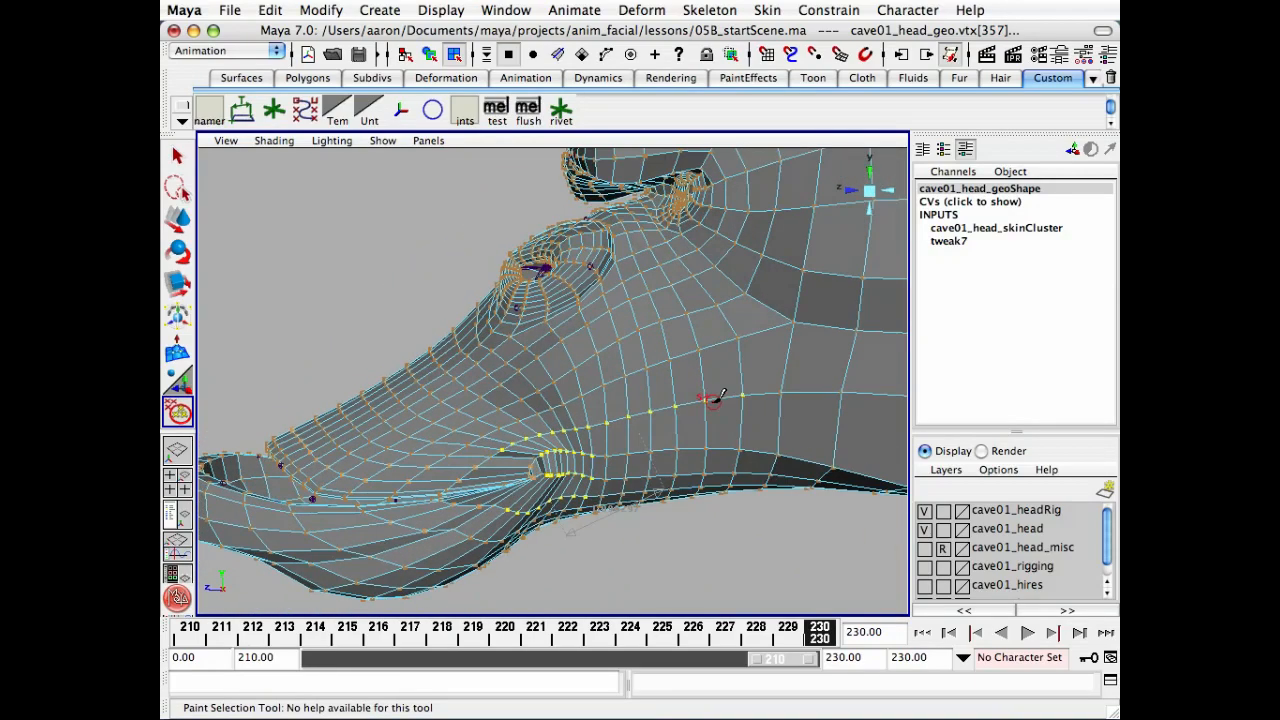
- Add the next higher row of cheek vertices, between the eye and the mouth corner, to the selection
right_click_drag(711, 543, 851, 426, "alt")
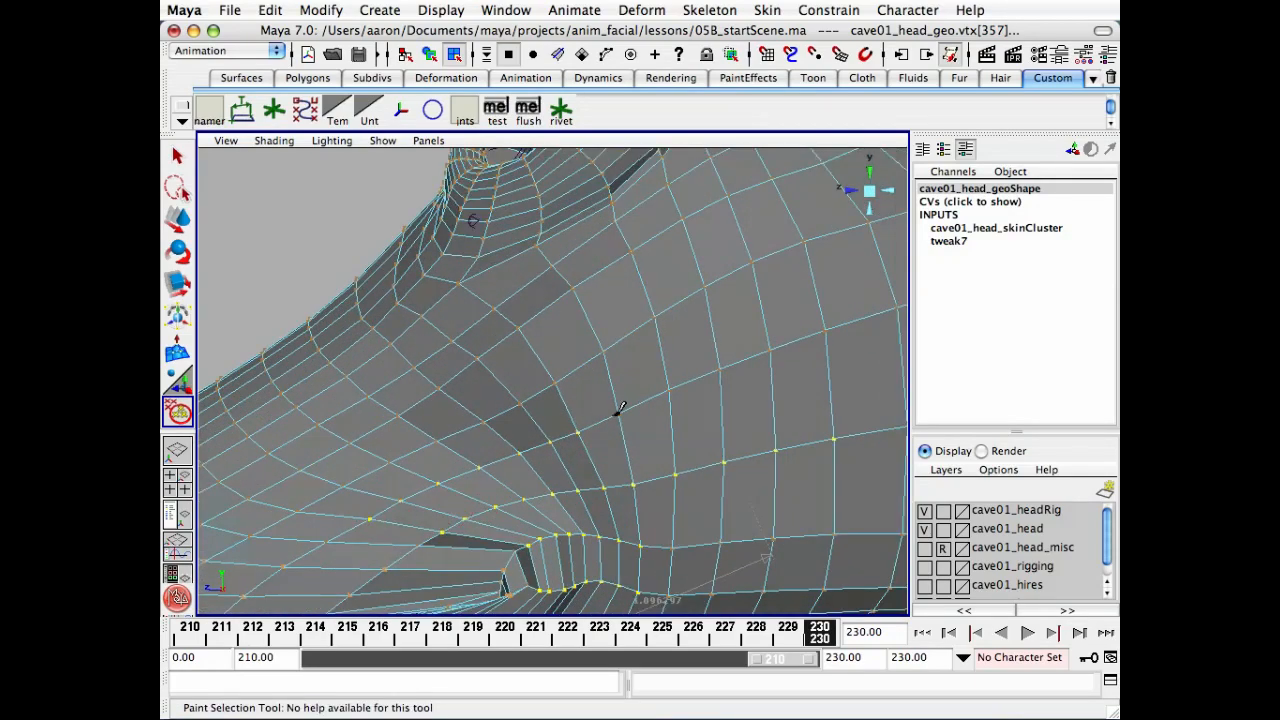
middle_click_drag(873, 305, 803, 336, "alt")
middle_click_drag(800, 386, 676, 462, "alt")
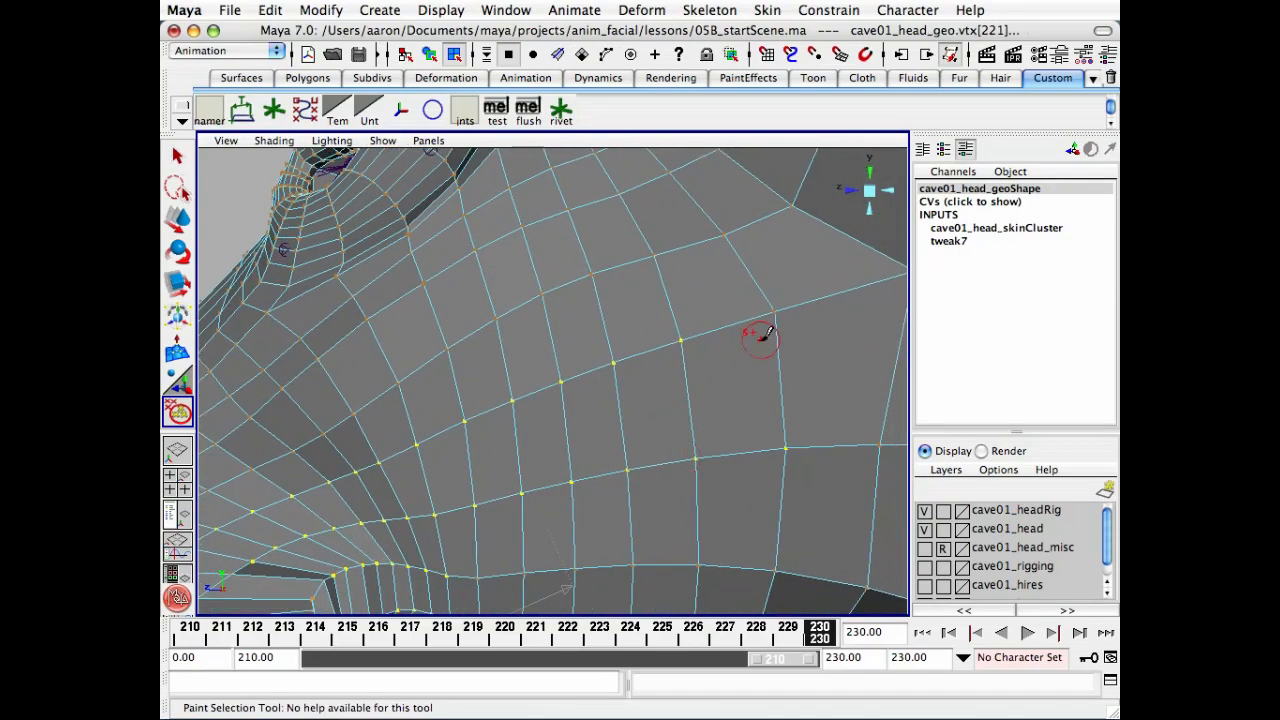
left_click(768, 319)
left_click_drag(647, 512, 660, 460, "alt")
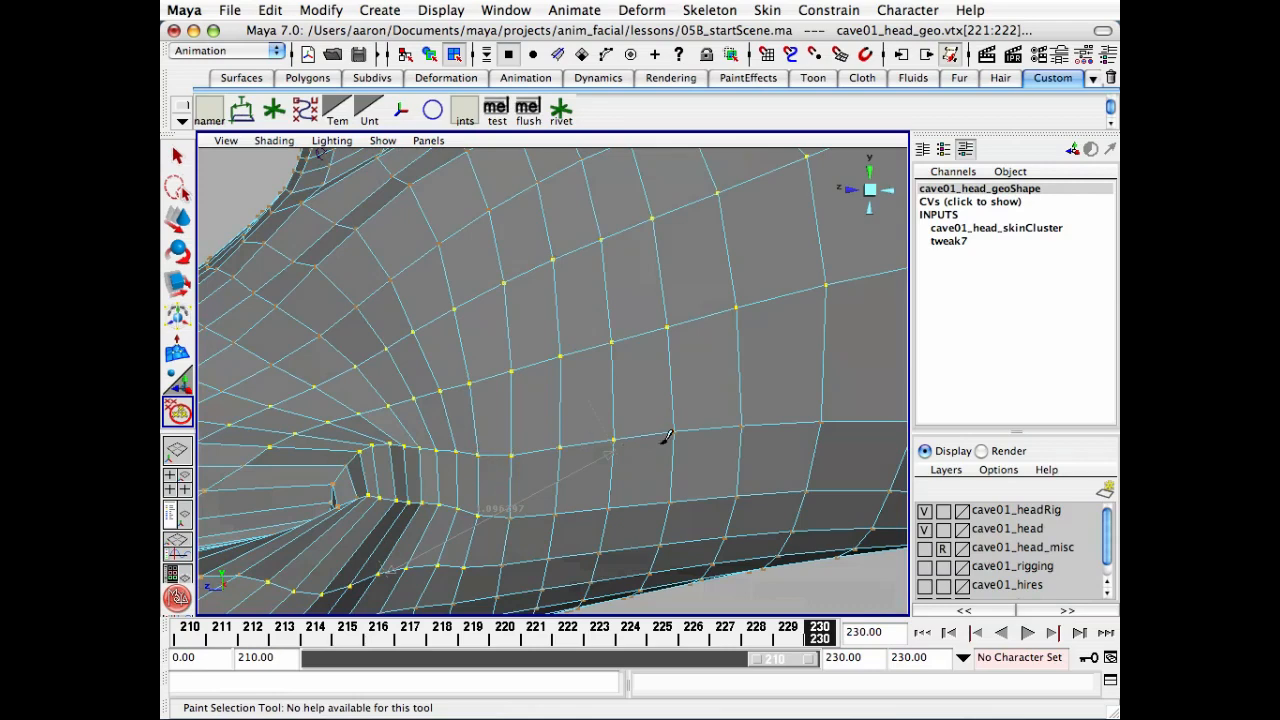
- Paint the two vertex rows running back from the mouth corner along the lower cheek into the selection
left_click_drag(812, 417, 827, 415)
left_click(682, 431)
left_click_drag(550, 499, 542, 453, "alt")
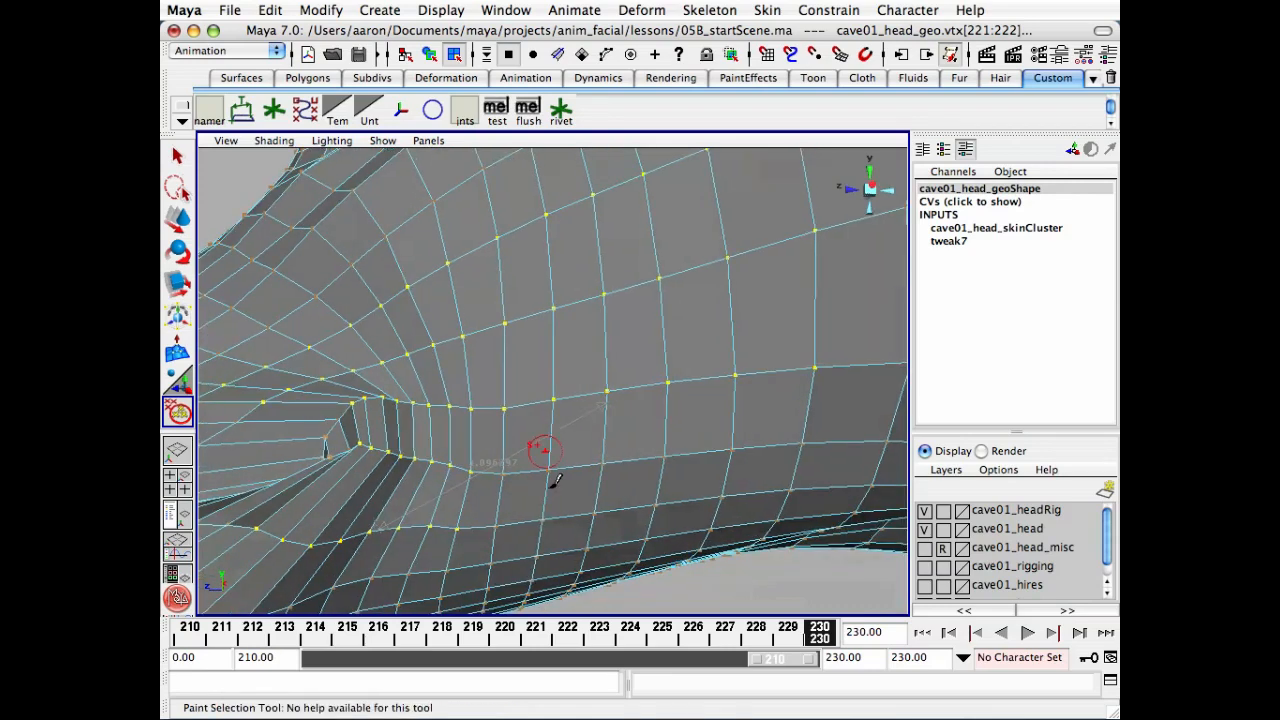
left_click_drag(479, 482, 512, 472)
left_click_drag(692, 459, 570, 470)
- Paint the vertex rows along the lower jaw and the upper back edge of the cheek into the selection
left_click_drag(574, 539, 566, 506, "alt")
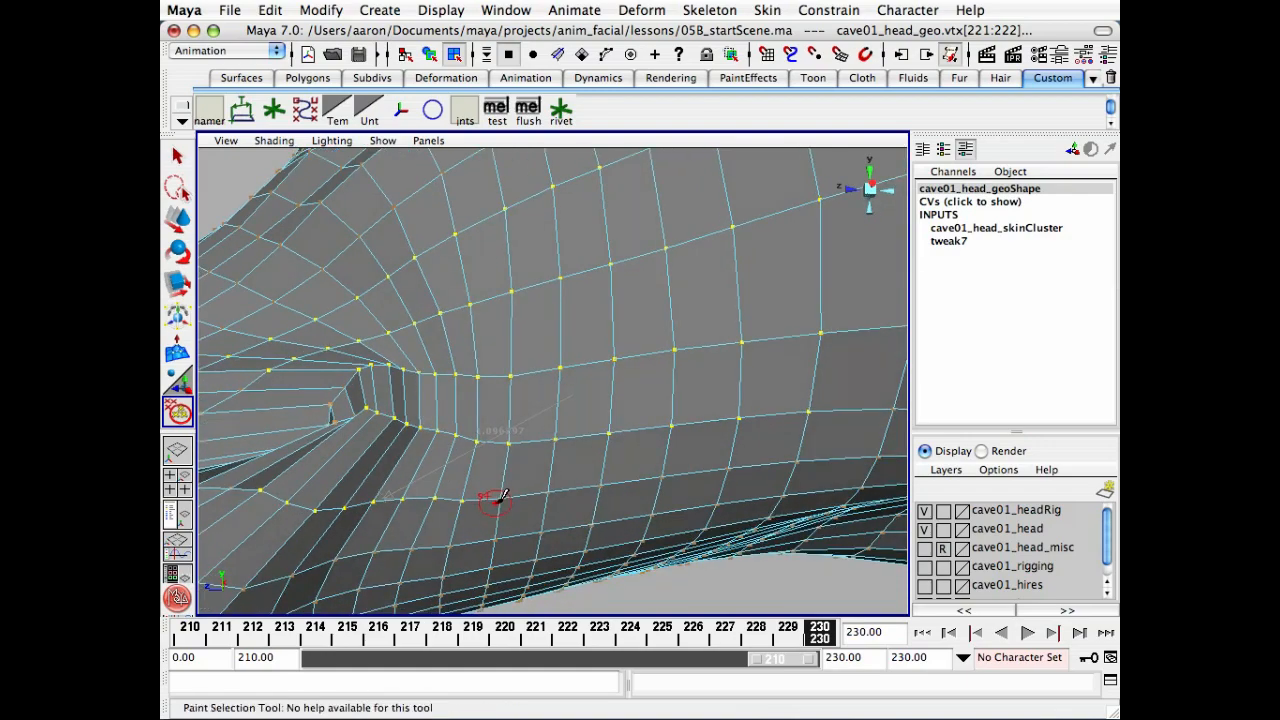
mouse_move(695, 474)
left_mouse_down()
mouse_move(578, 486)
mouse_move(797, 461)
left_mouse_up()
right_click_drag(801, 459, 560, 494, "alt")
left_click_drag(561, 494, 414, 480, "alt")
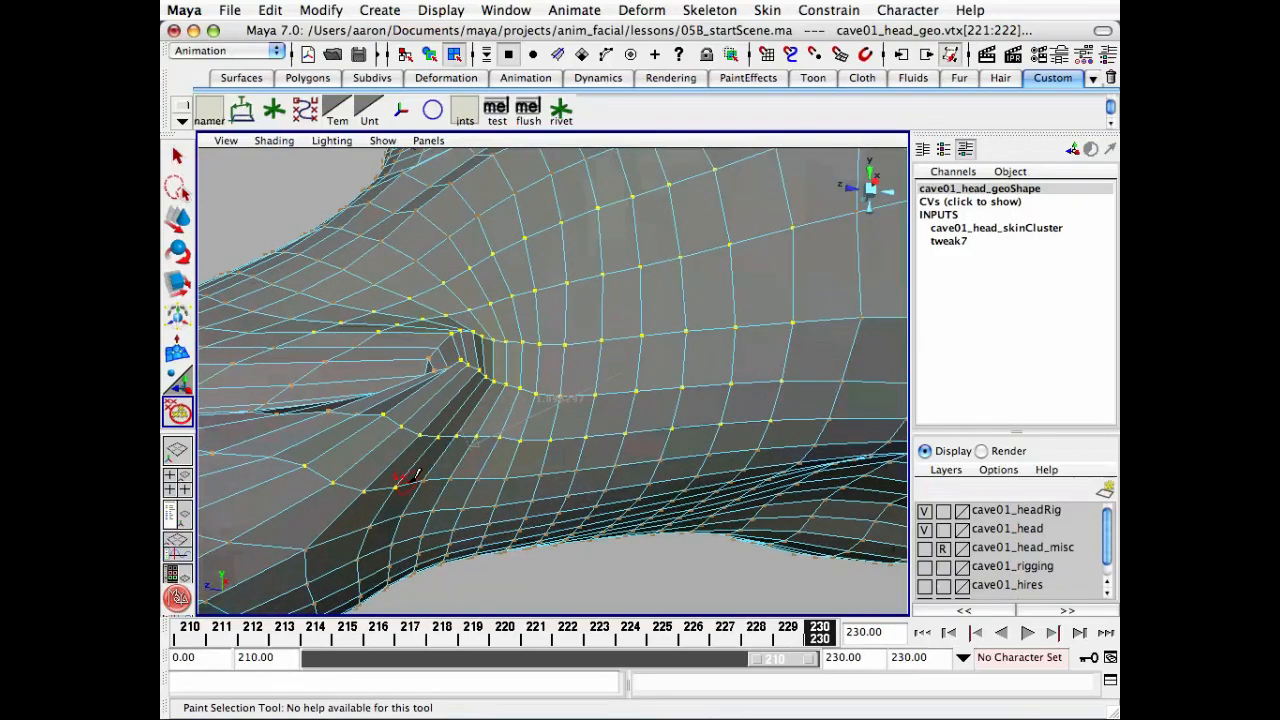
left_click_drag(600, 471, 535, 452, "alt")
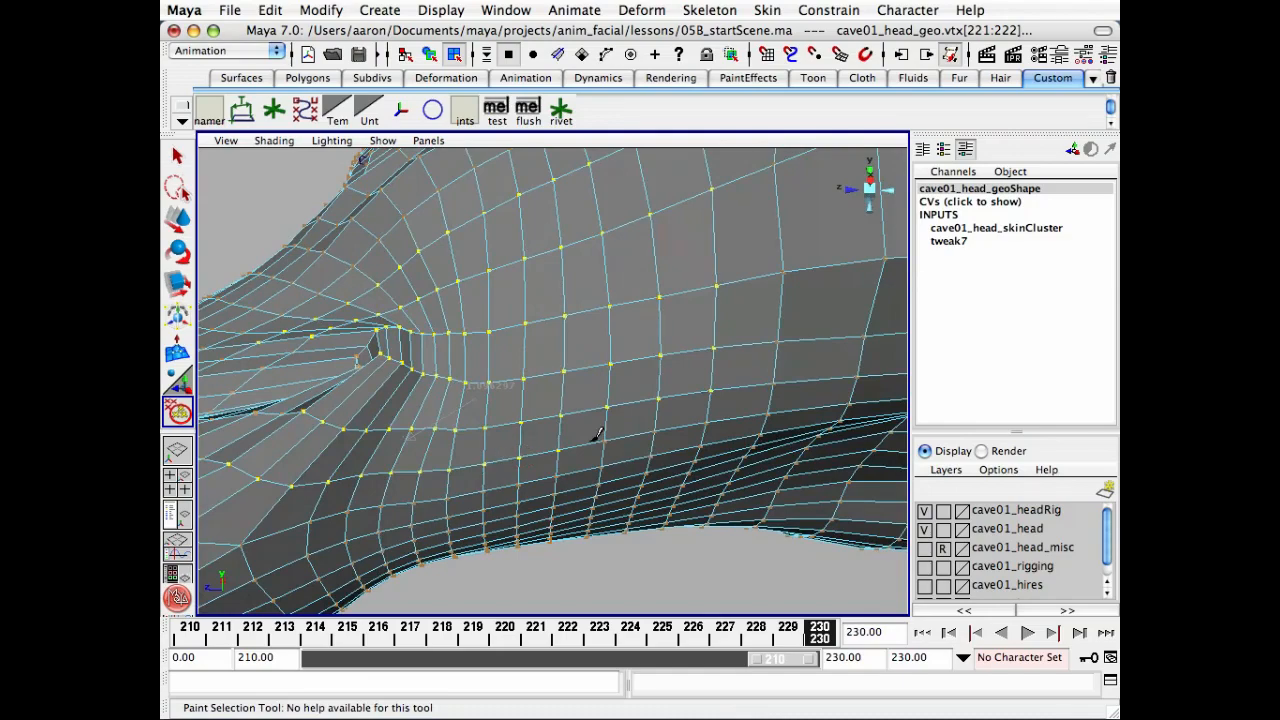
right_click_drag(651, 420, 640, 420, "alt")
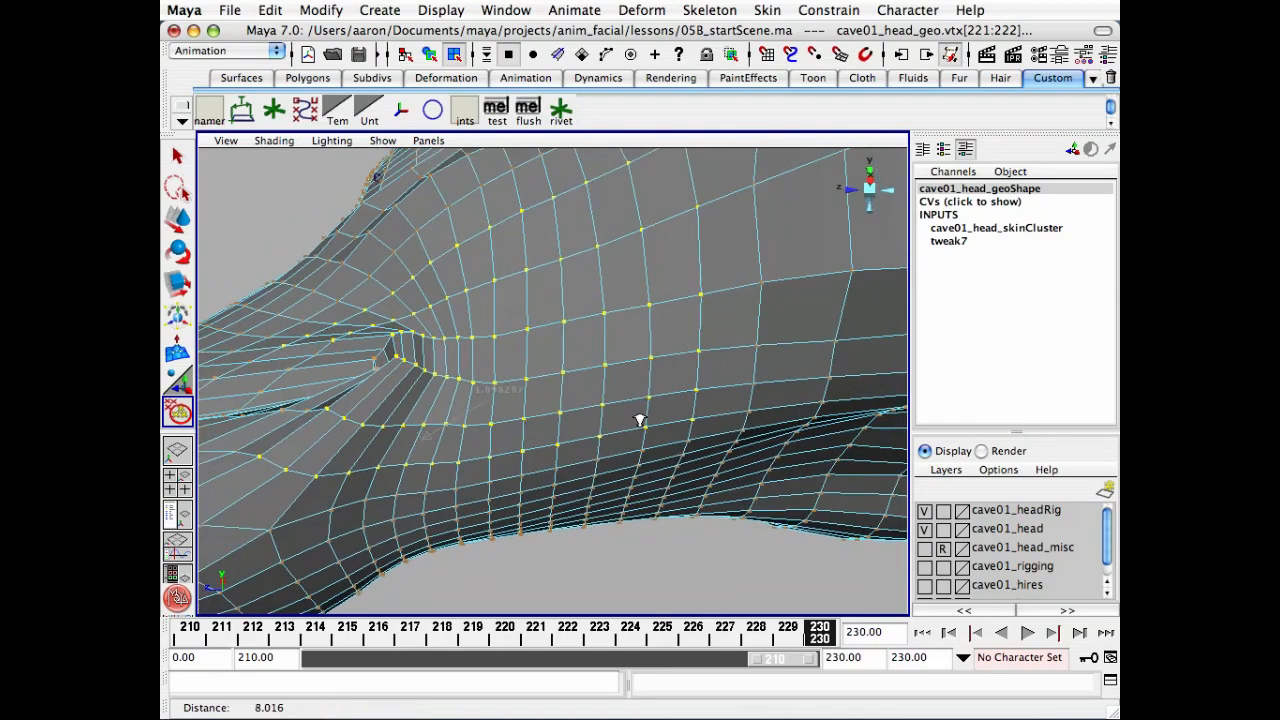
mouse_move(640, 420)
left_mouse_down("alt")
mouse_move(695, 479)
mouse_move(612, 457)
left_mouse_up("alt")
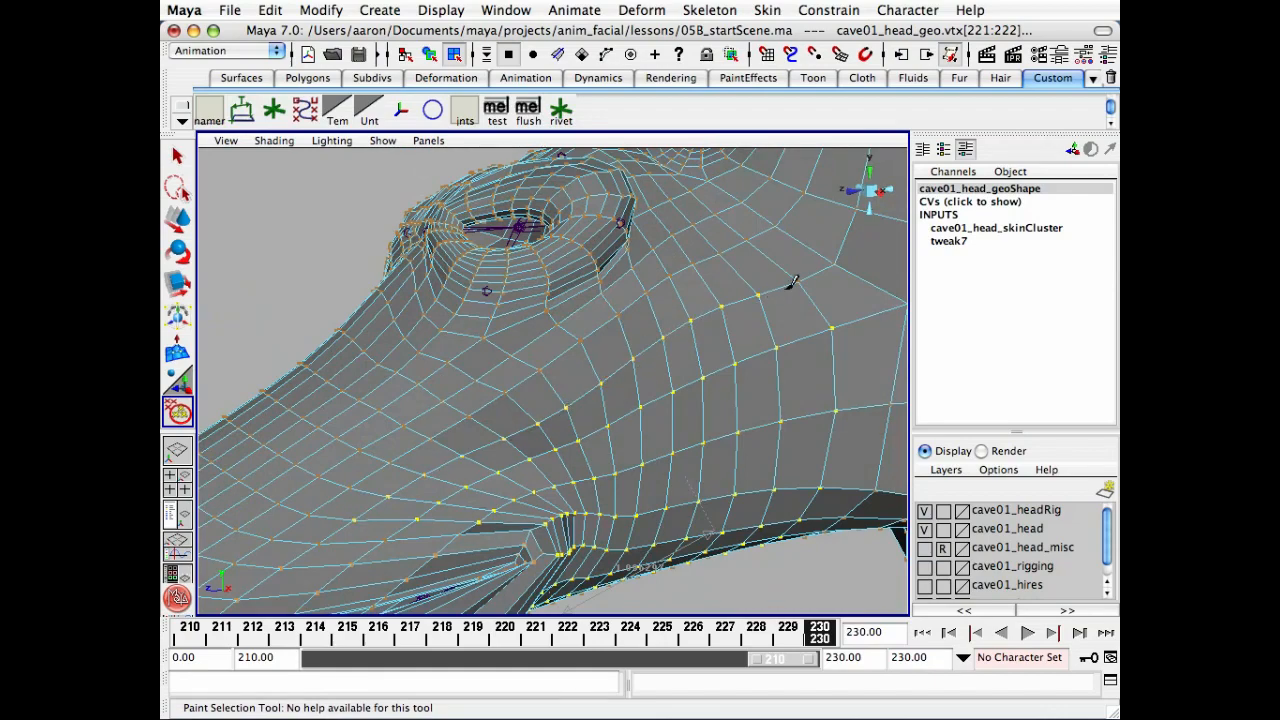
mouse_move(643, 398)
left_mouse_down("alt")
mouse_move(324, 388)
mouse_move(403, 397)
mouse_move(383, 434)
mouse_move(400, 440)
left_mouse_up("alt")
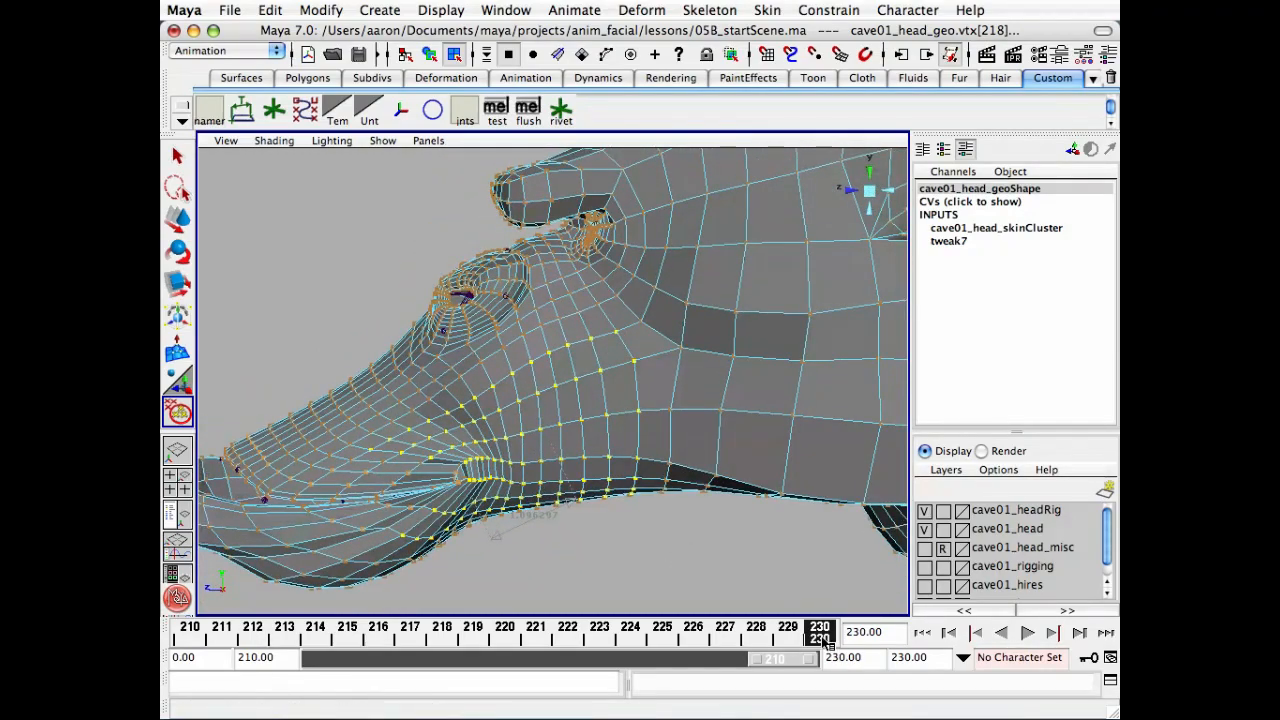
- Play through the mouth animation to check the selected vertices, stop at frame 210 and leave the Paint Selection tool
key("alt+v")
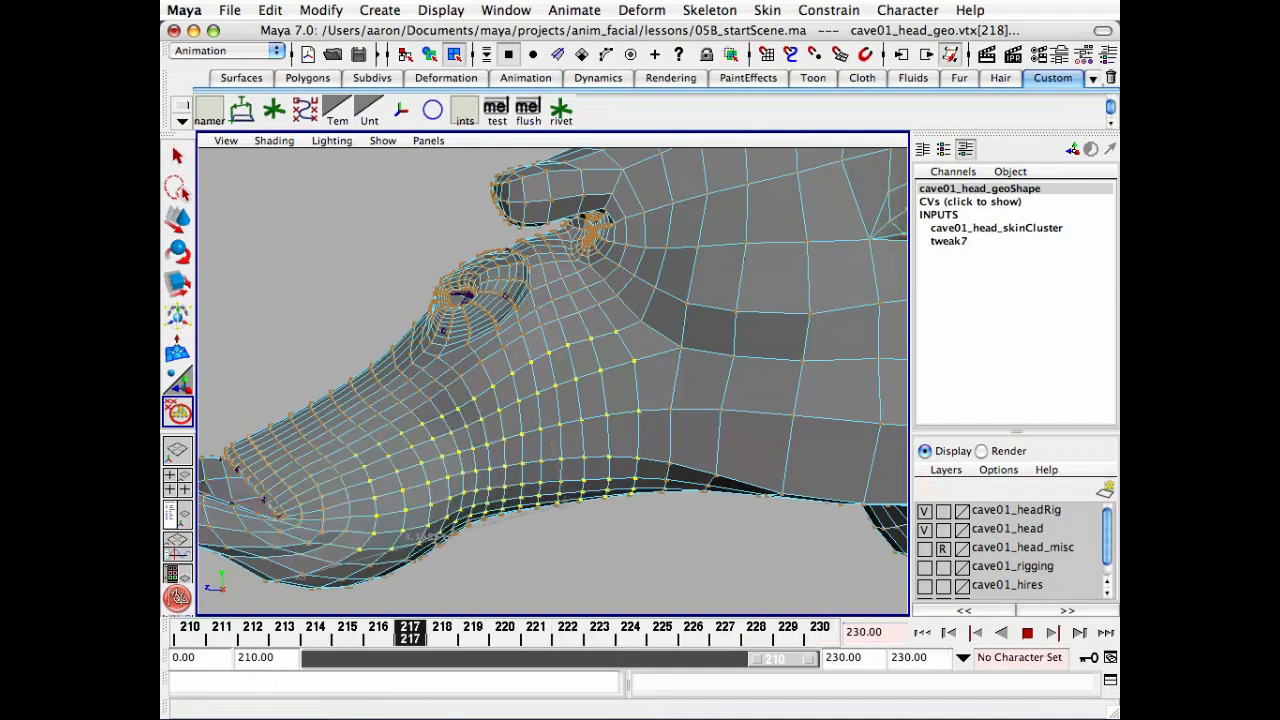
key("alt+v")
key("q")
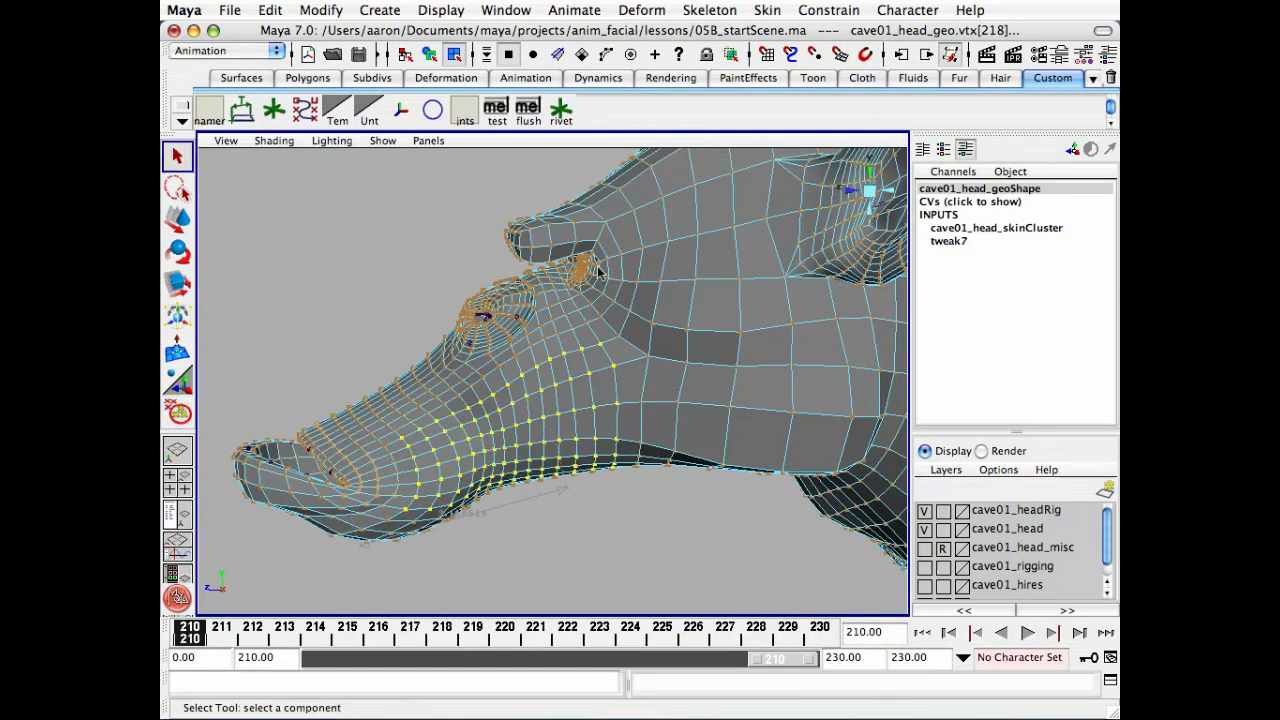
- Create a cluster deformer from the selected mouth and cheek vertices with Relative mode on and envelope 1.000
left_click(641, 10)
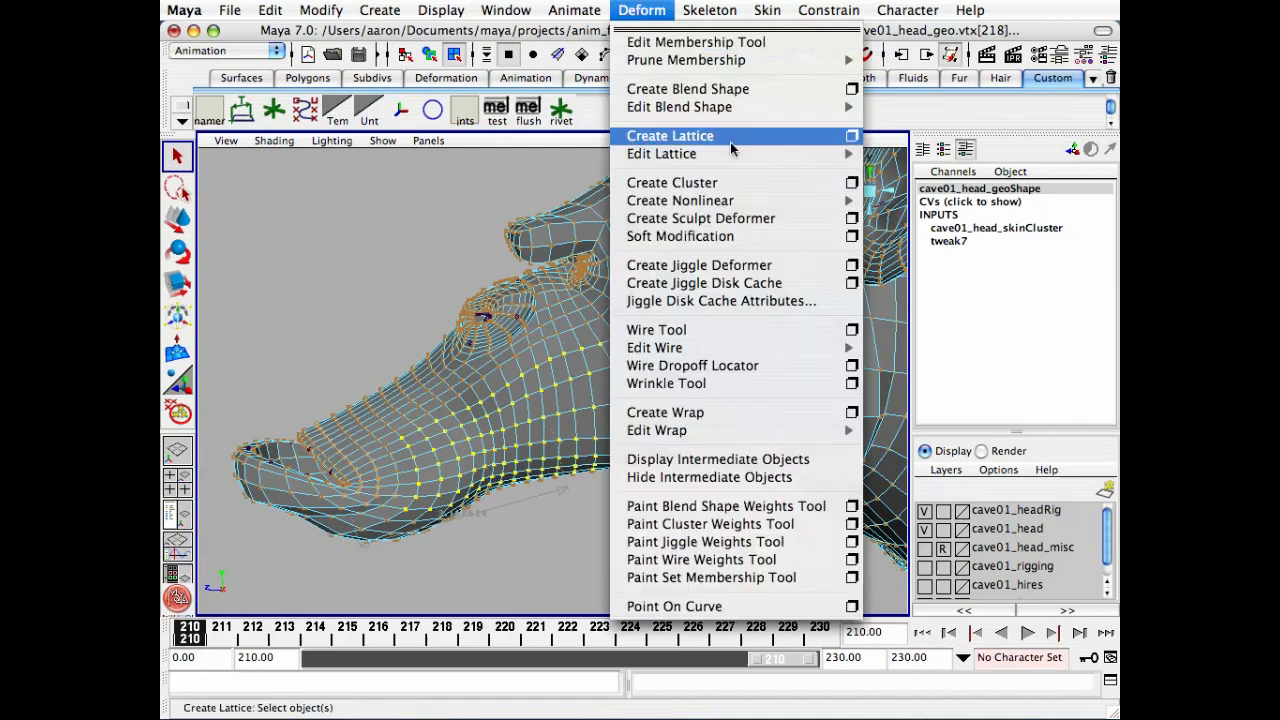
left_click(851, 183)
left_click_drag(1015, 343, 611, 281)
left_click_drag(946, 594, 930, 512)
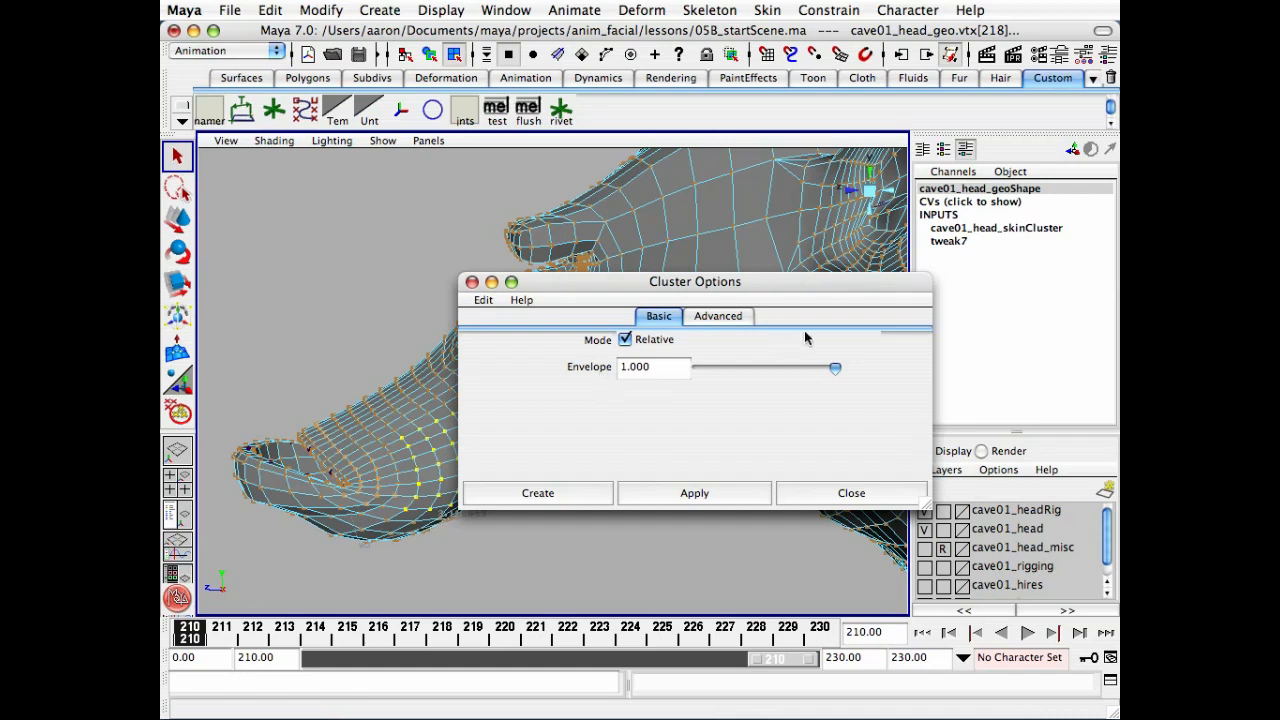
left_click(538, 495)
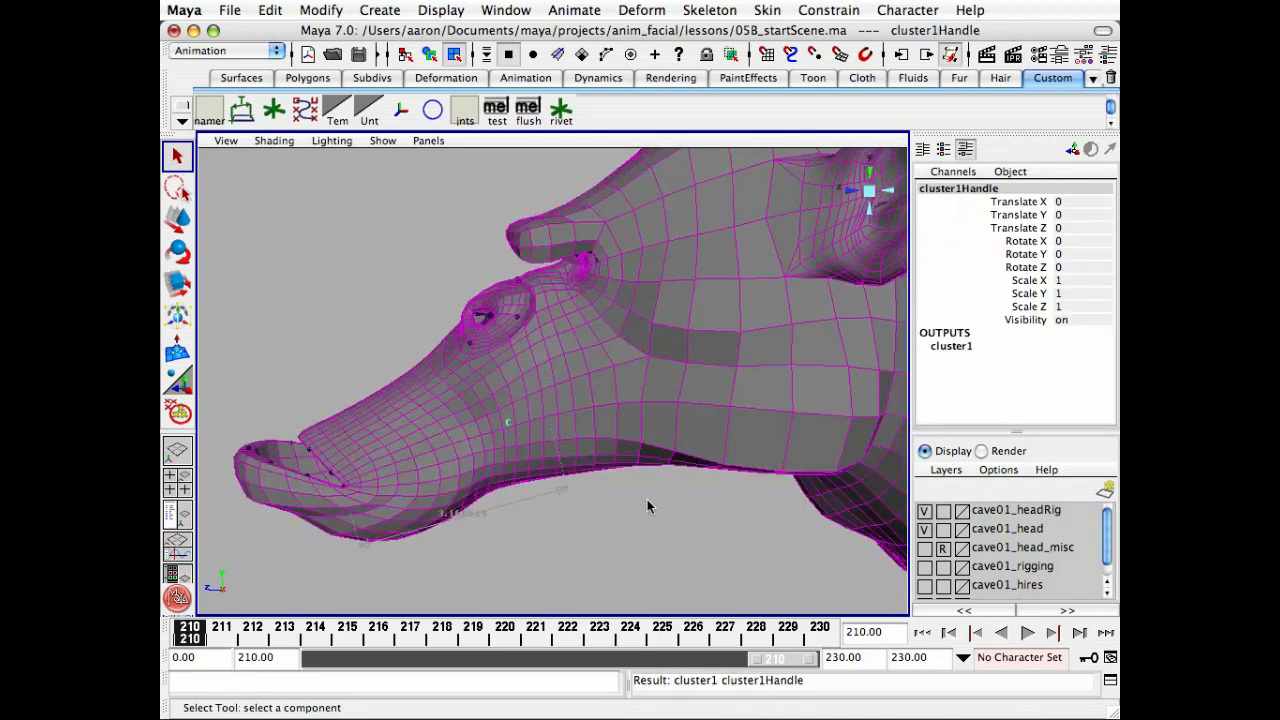
- Deselect the cluster and create a locator named cave01_l_mthSide_loc
left_click_drag(647, 499, 764, 532, "alt")
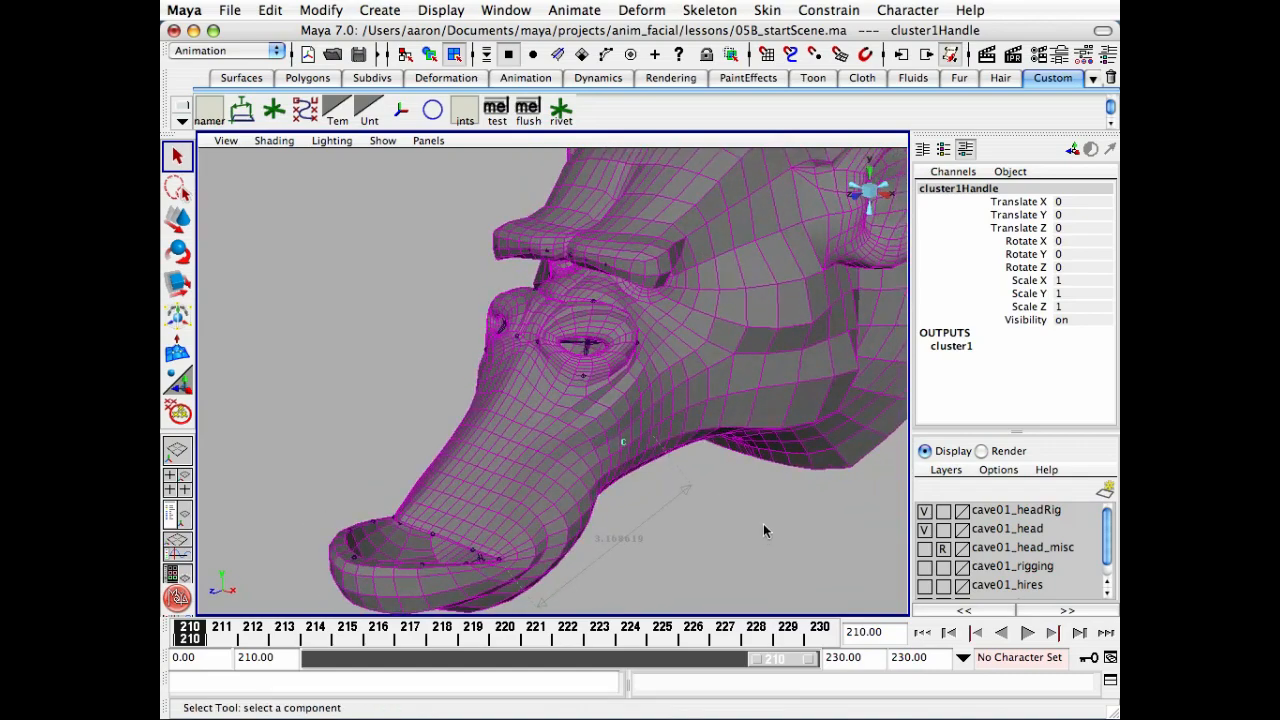
left_click(763, 524)
right_click_drag(763, 524, 709, 483, "alt")
left_click_drag(683, 518, 722, 571, "alt")
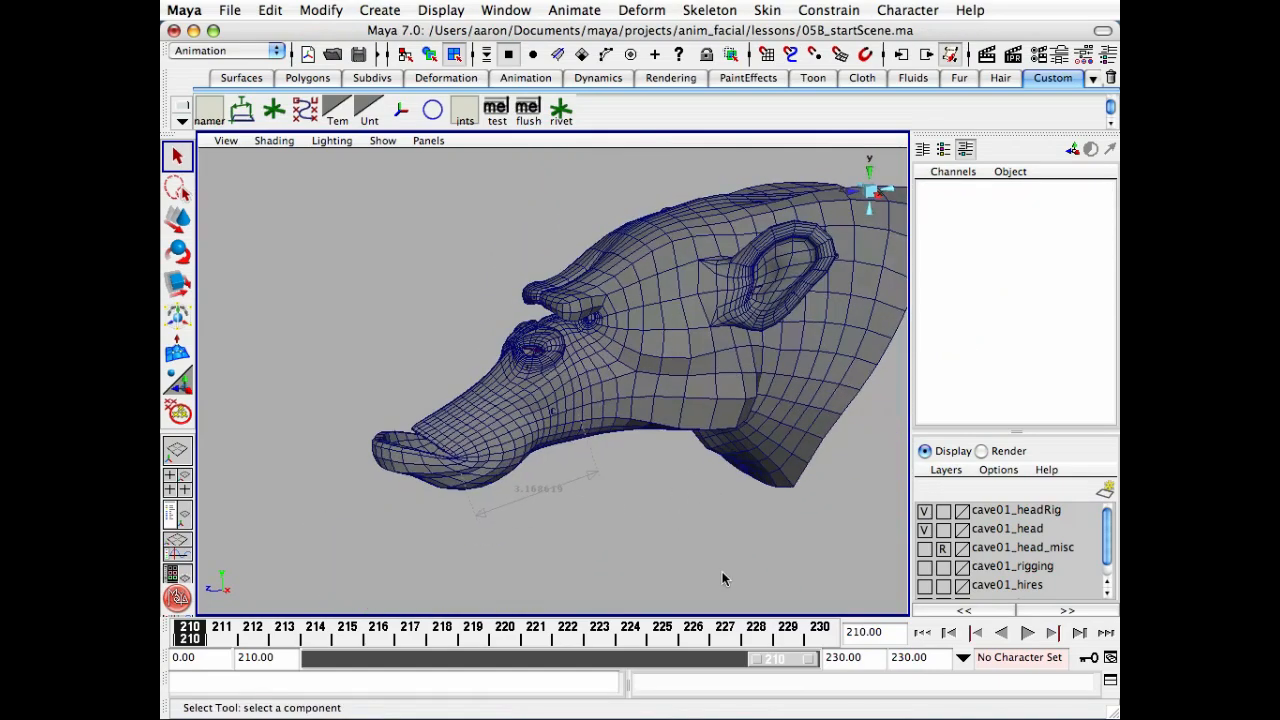
left_click(384, 11)
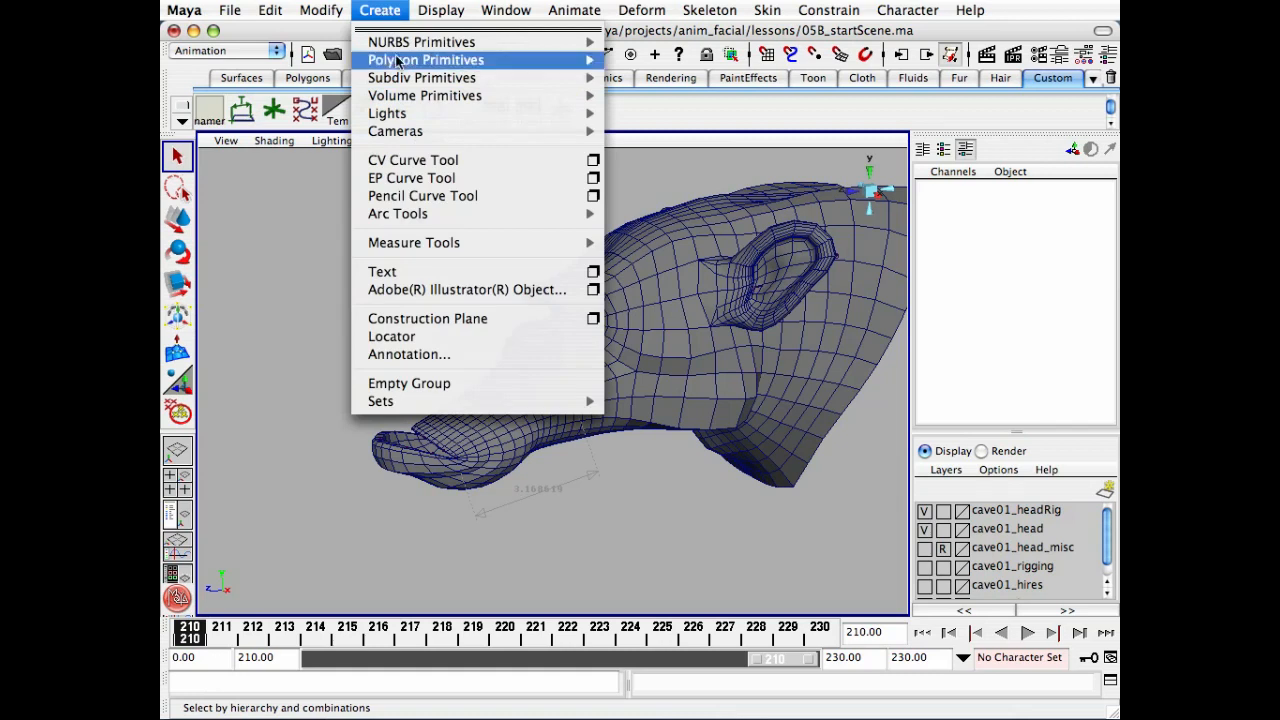
left_click(495, 338)
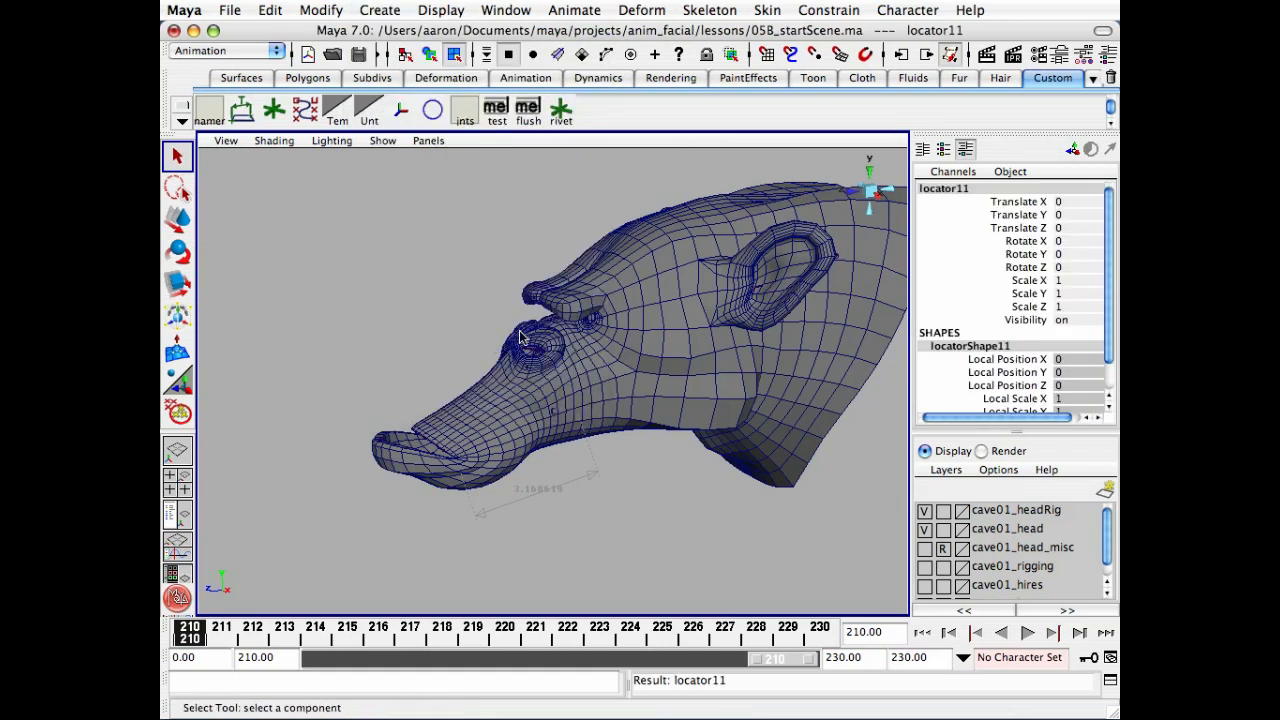
left_click(1009, 191)
type("cave01_l_mthSide_l")
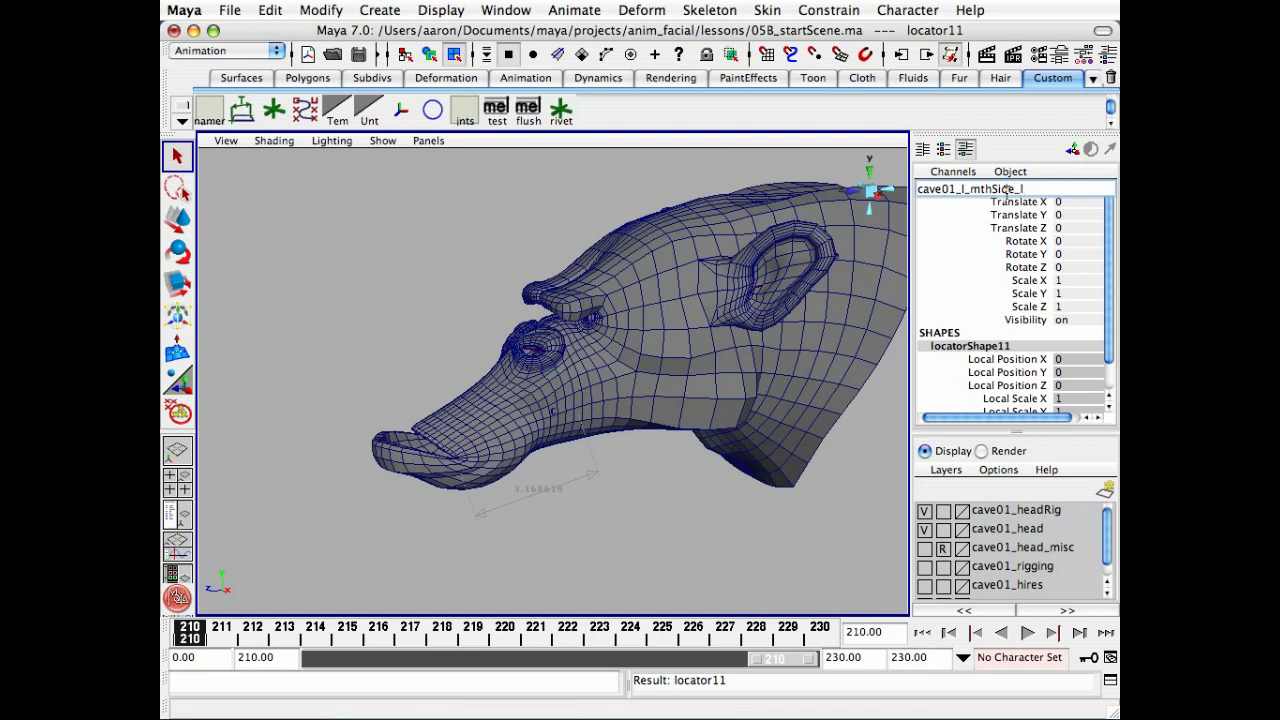
type("c")
key("Return")
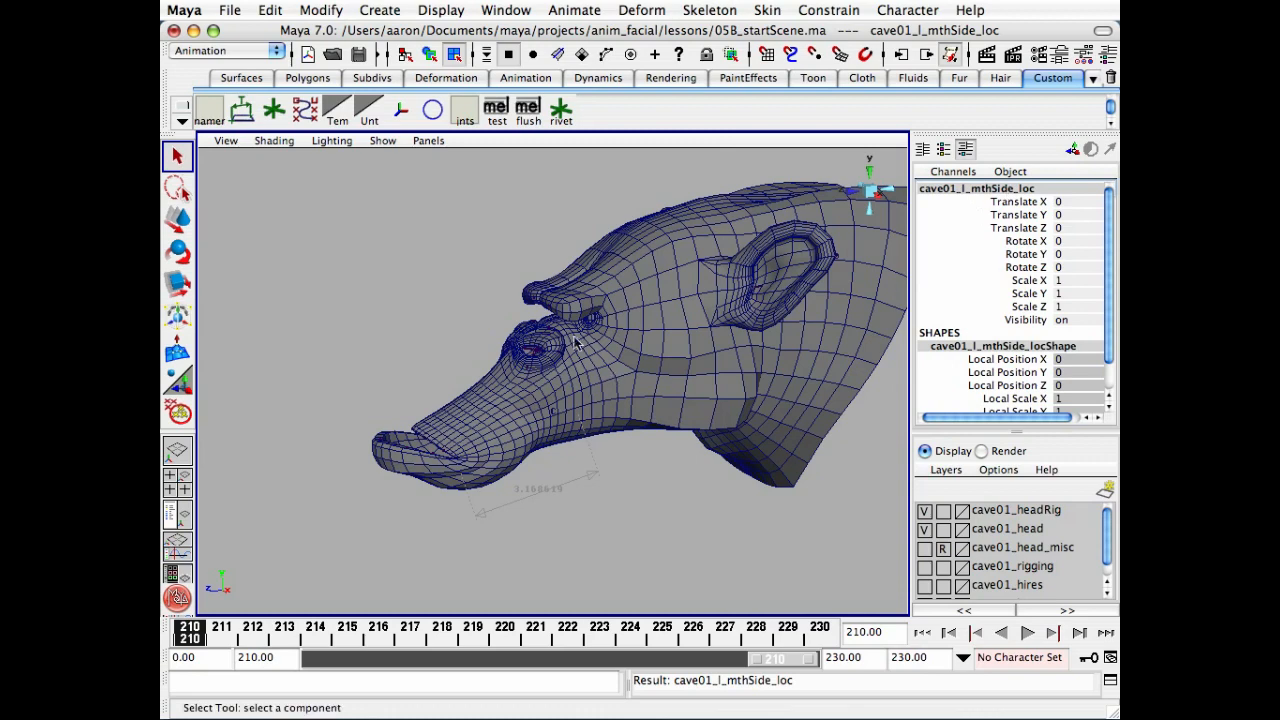
- Open the Hypergraph and frame the new locator node beside the cluster handle
left_click_drag(612, 376, 549, 328, "alt")
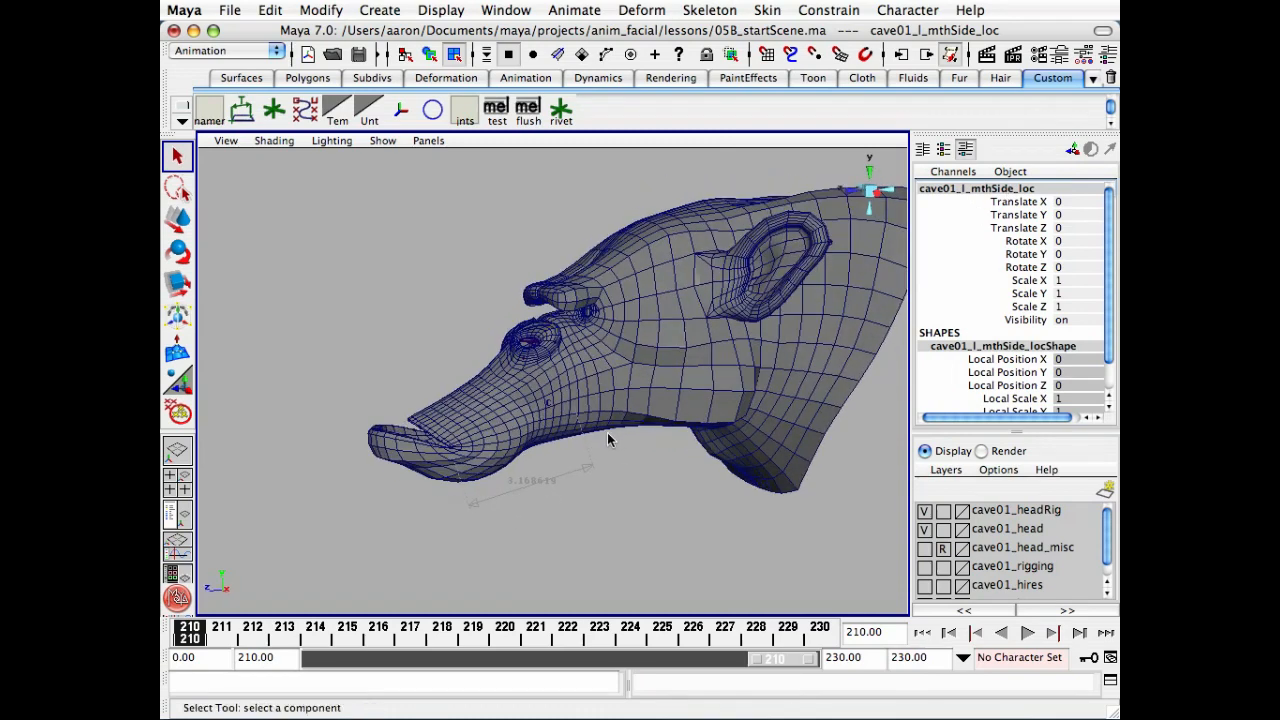
key("h")
middle_click_drag(400, 378, 255, 312, "alt")
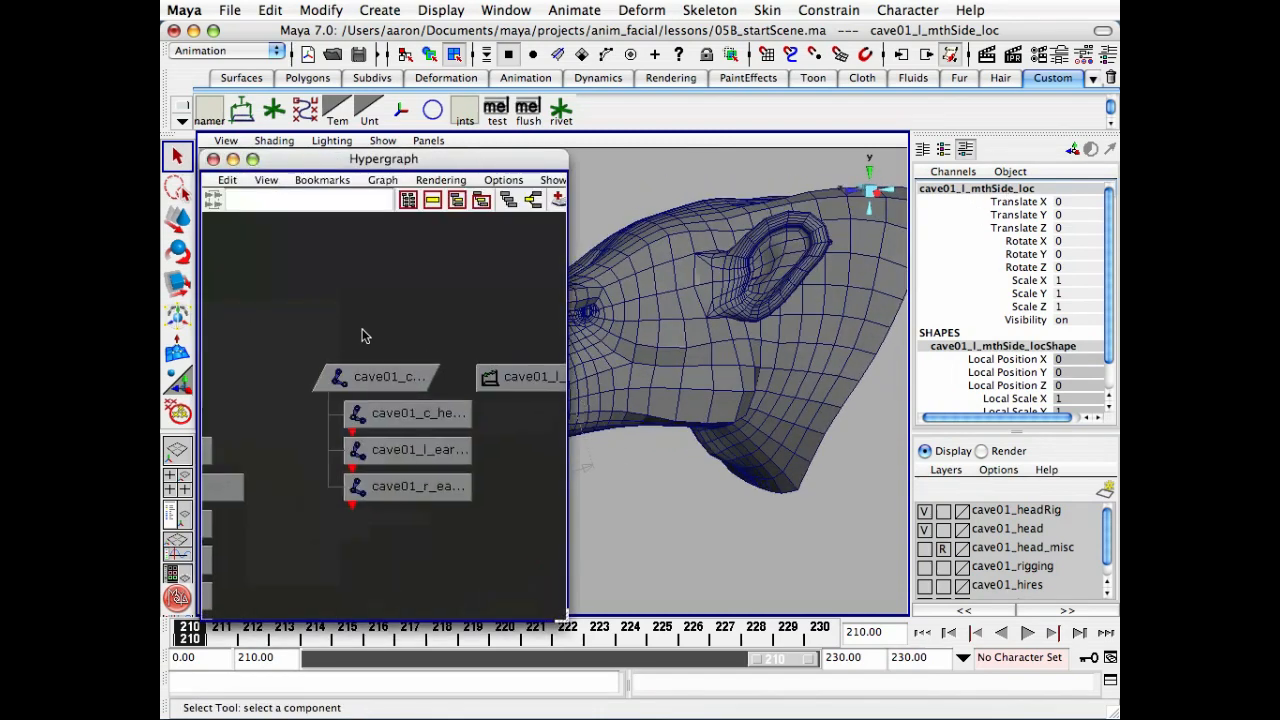
key("f")
right_click_drag(362, 330, 245, 347, "alt")
middle_click_drag(277, 352, 334, 305, "alt")
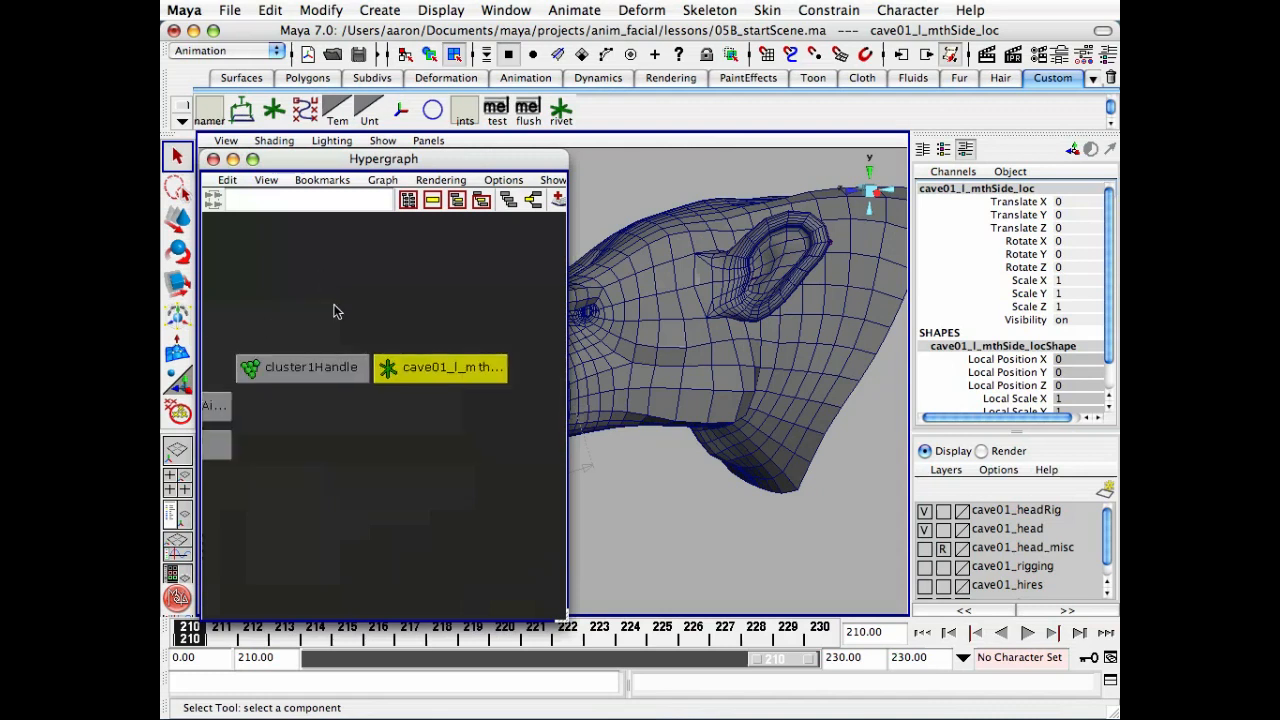
left_click(424, 296)
middle_click_drag(334, 332, 406, 313, "alt")
left_click(382, 346)
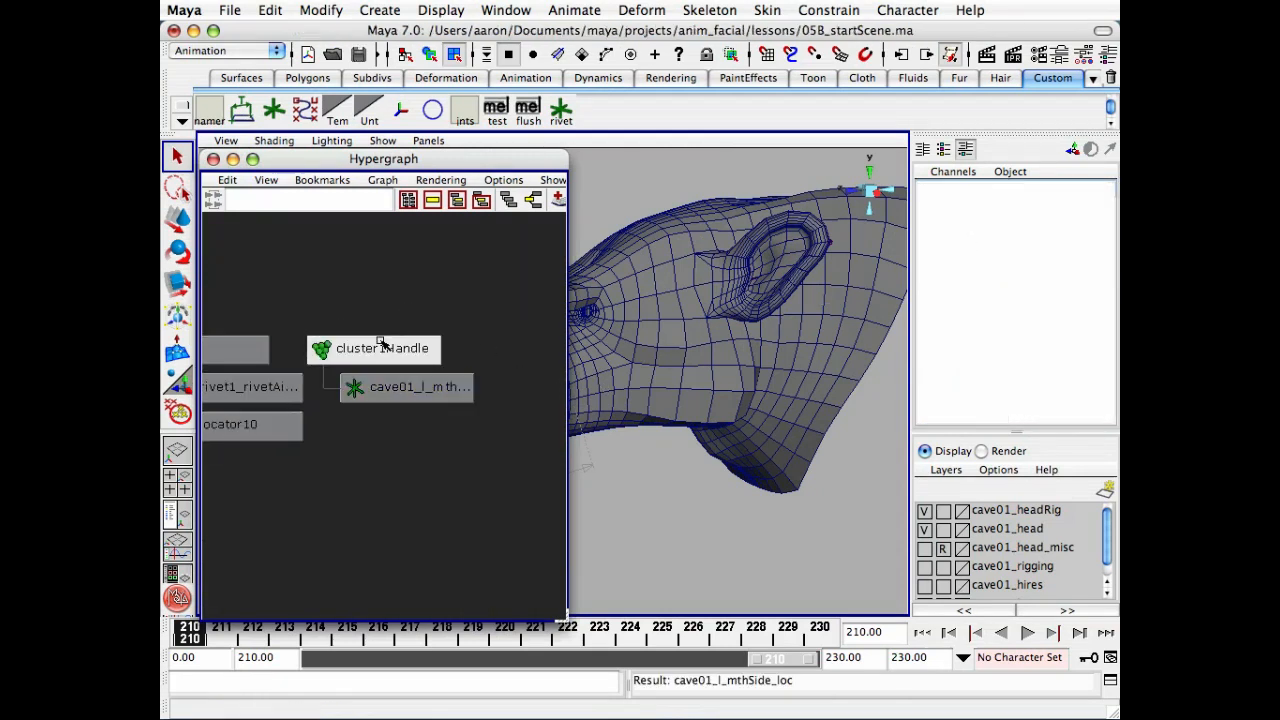
key("z")
key("z")
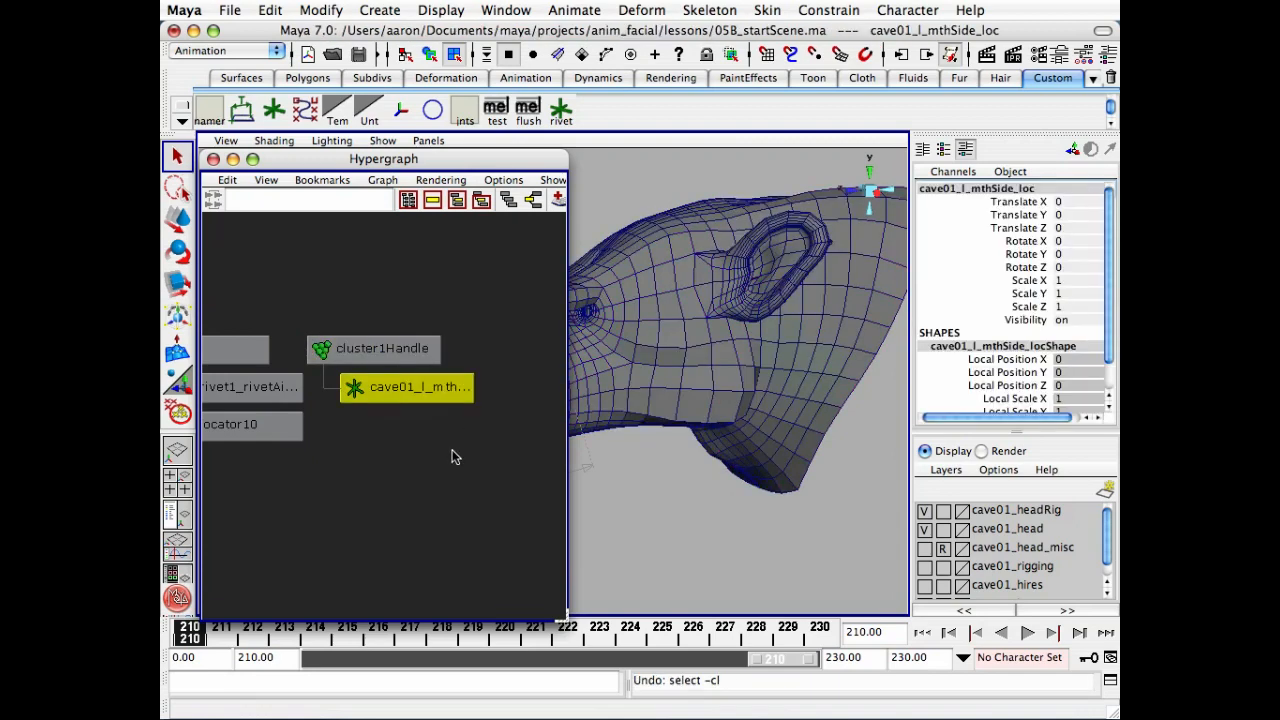
- Select the cluster handle followed by the locator and point-constrain the locator to the cluster
middle_click_drag(706, 431, 774, 415, "alt")
middle_click_drag(338, 350, 341, 353)
left_click(339, 351)
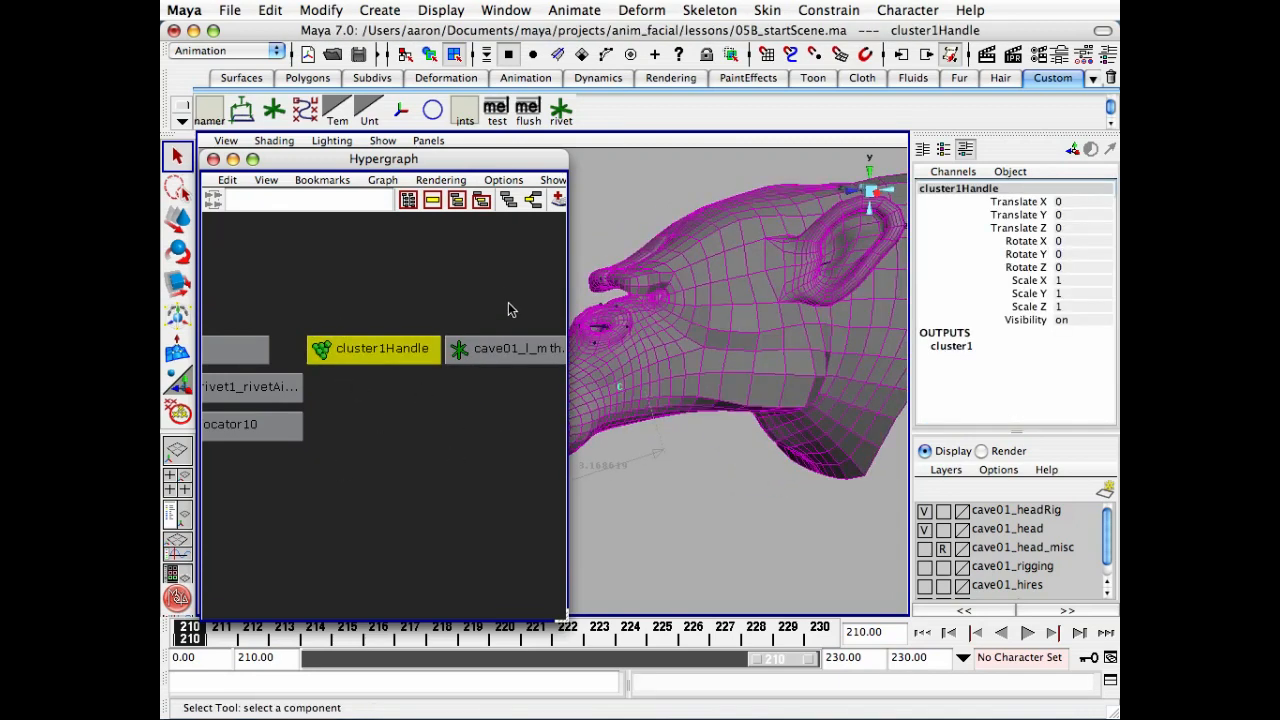
left_click(510, 346, "shift")
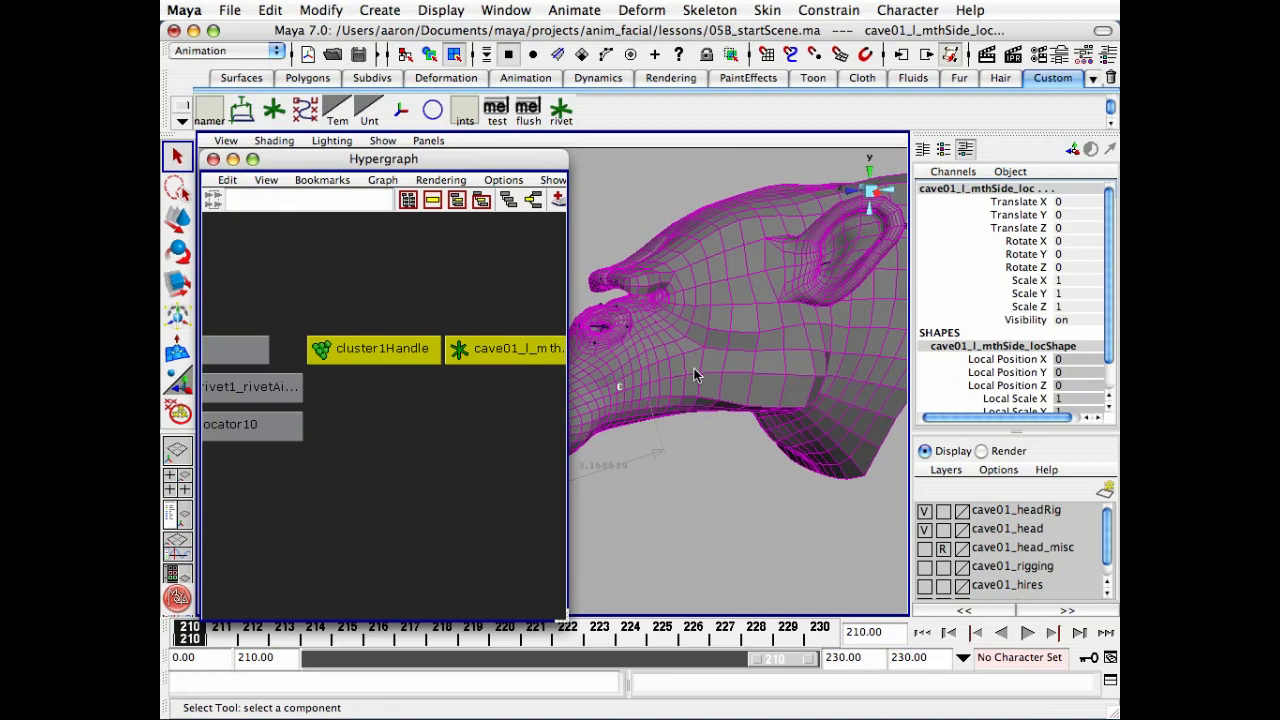
key("space")
left_click_drag(366, 278, 369, 378)
left_click(410, 353, "shift")
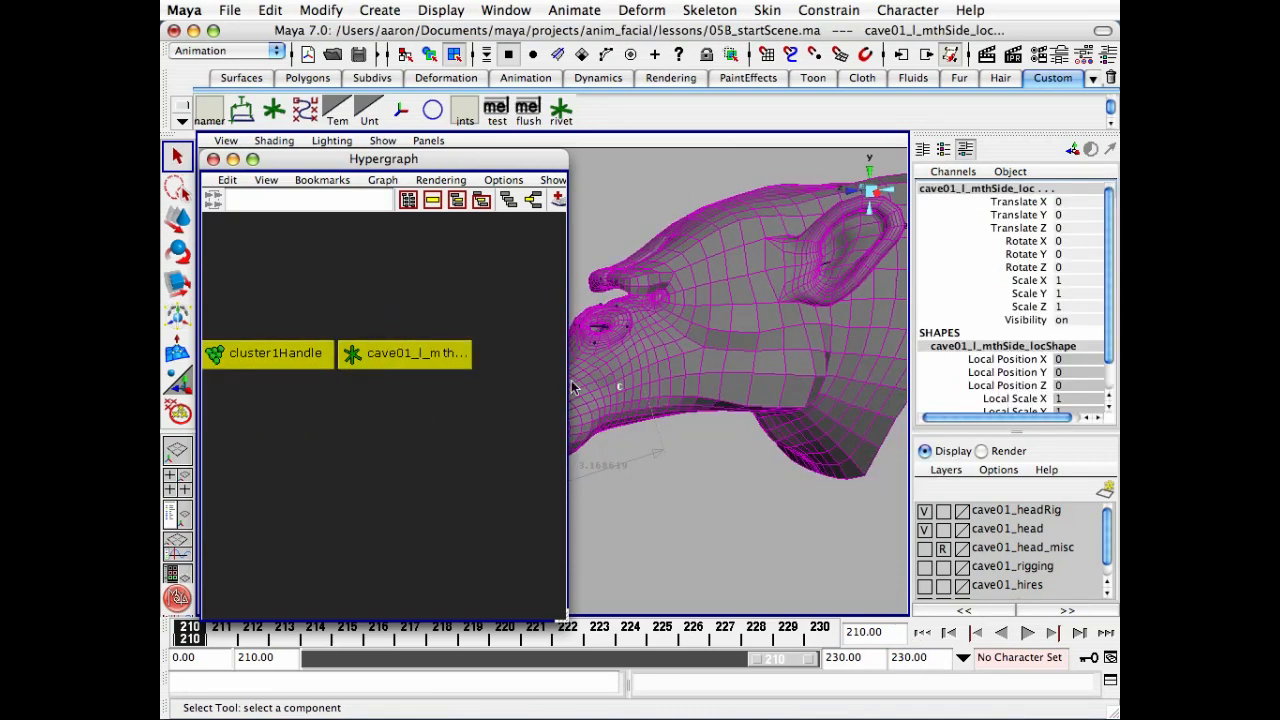
left_click(820, 10)
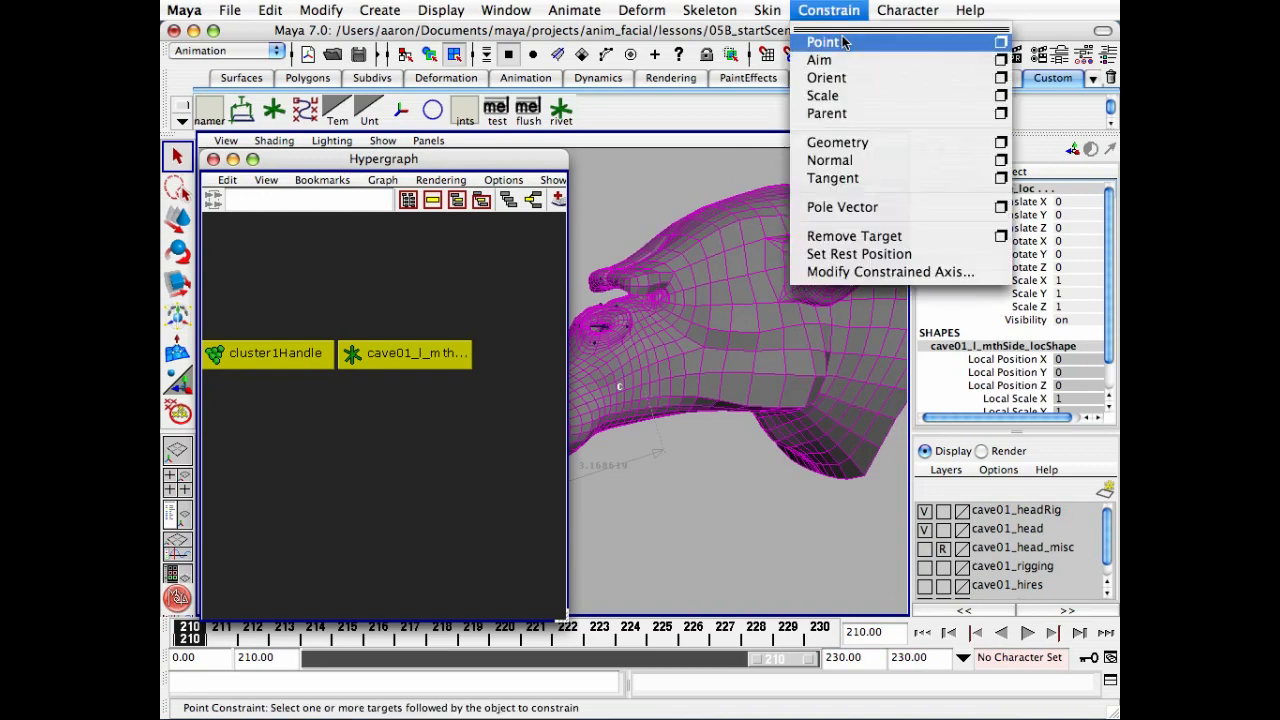
left_click(826, 41)
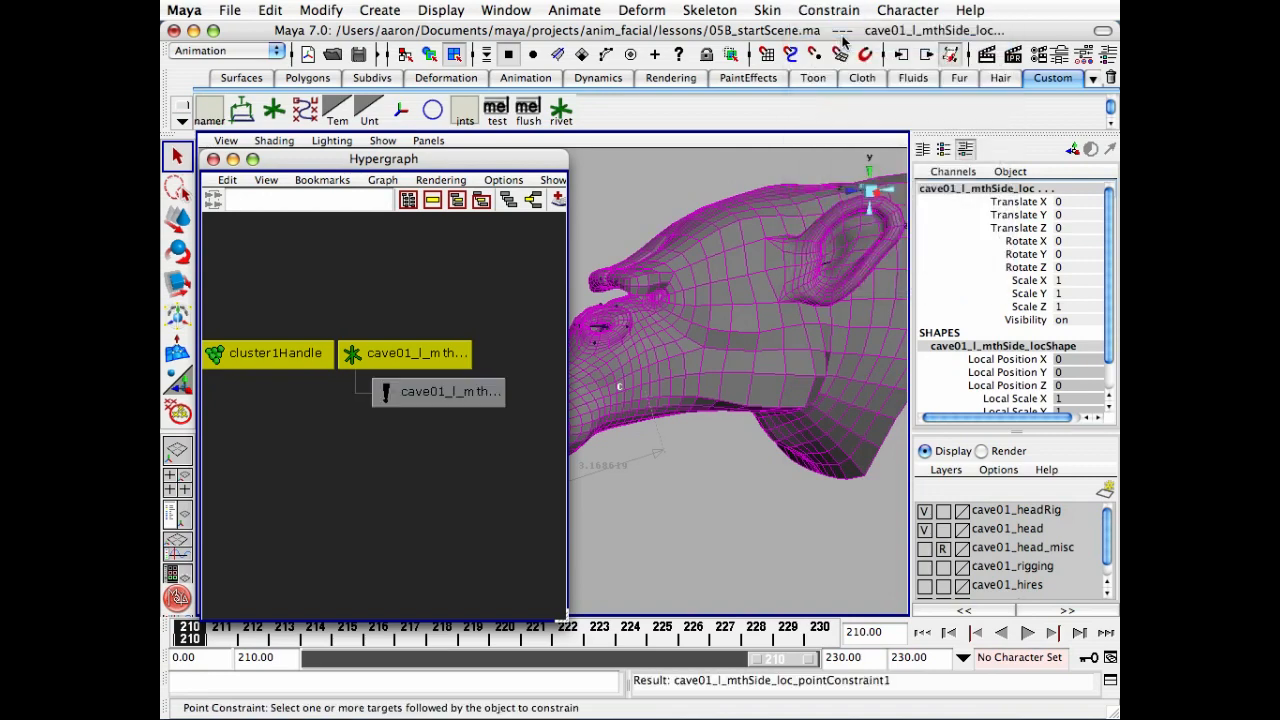
- Turn on the display of locators in the perspective view
left_click(383, 141)
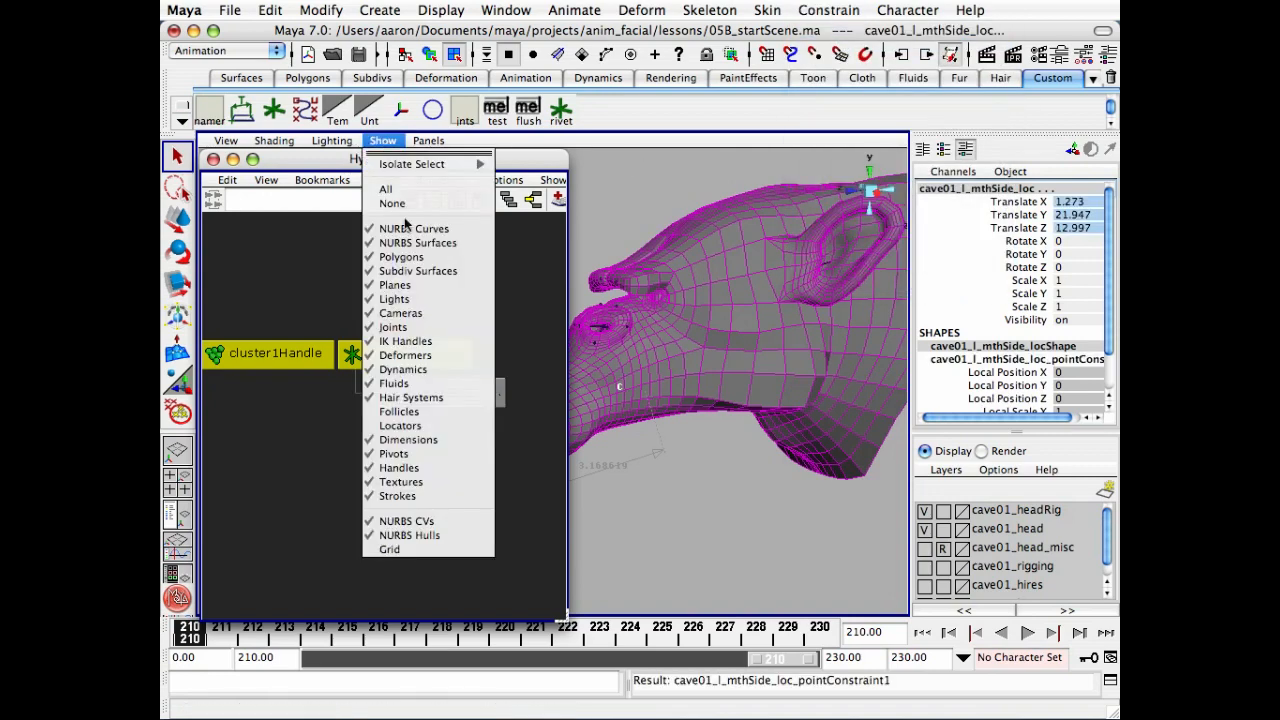
left_click(421, 430)
left_click(426, 420)
- Delete the locator's point constraint node in the Hypergraph and reselect cave01_l_mthSide_loc
left_click(433, 397)
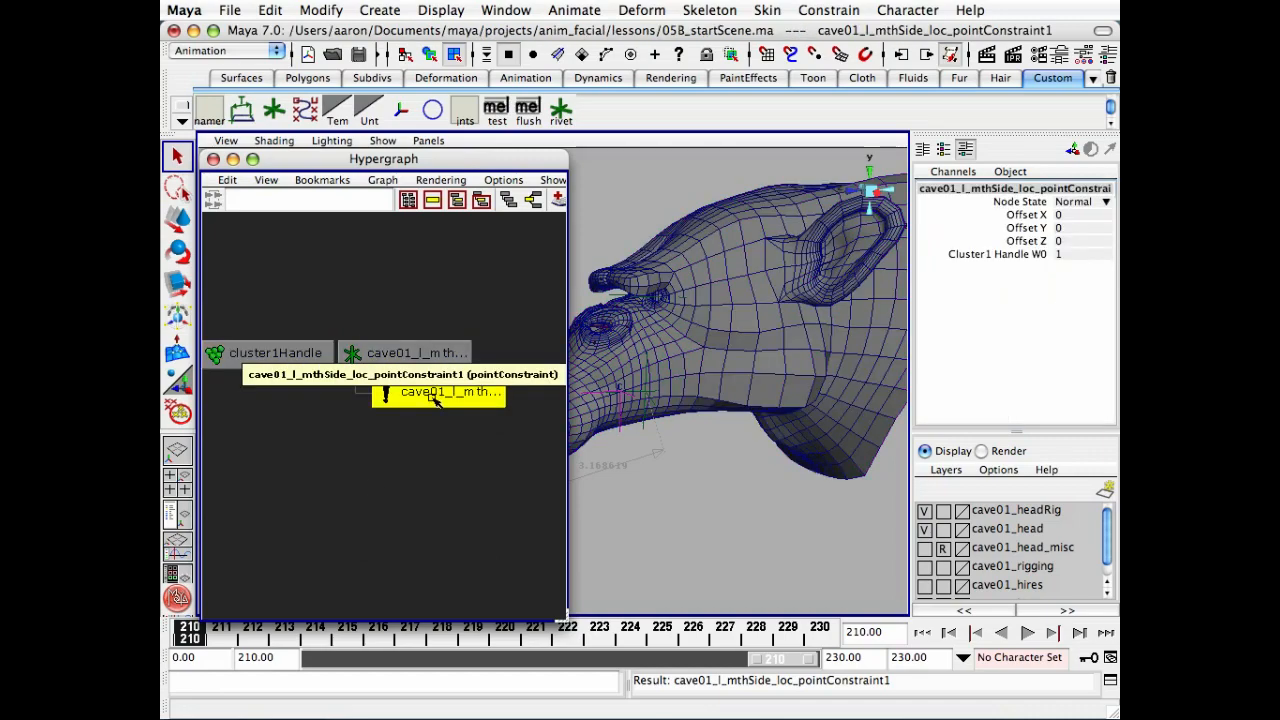
key("Delete")
left_click(375, 354)
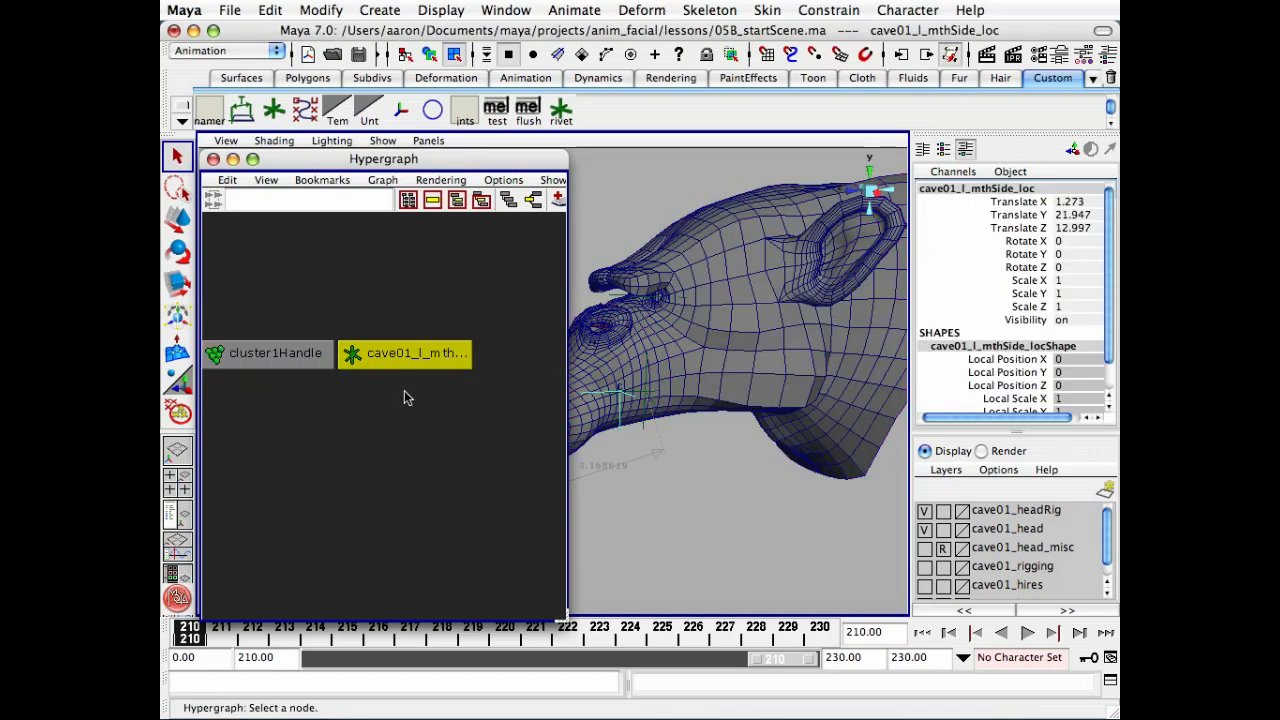
- Narrow the Hypergraph window and examine the locator's placement at the side of the mouth from several angles
left_click_drag(660, 410, 514, 280, "alt")
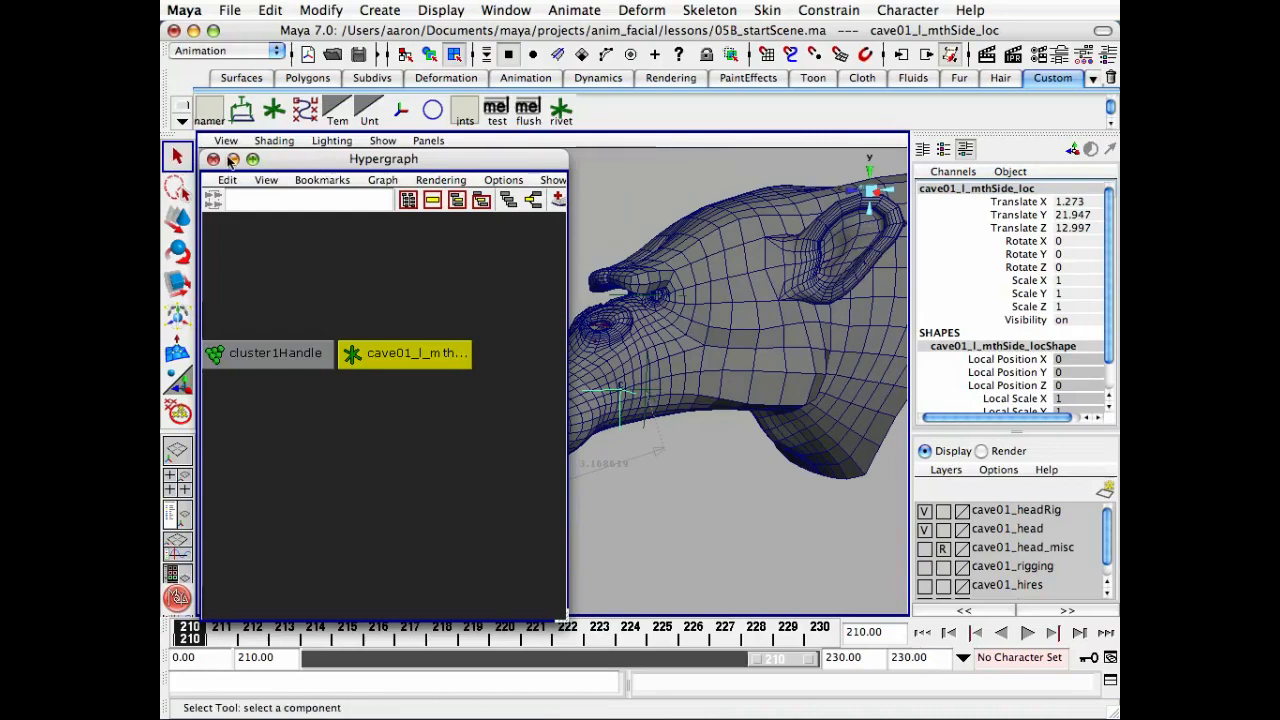
left_click_drag(563, 619, 440, 608)
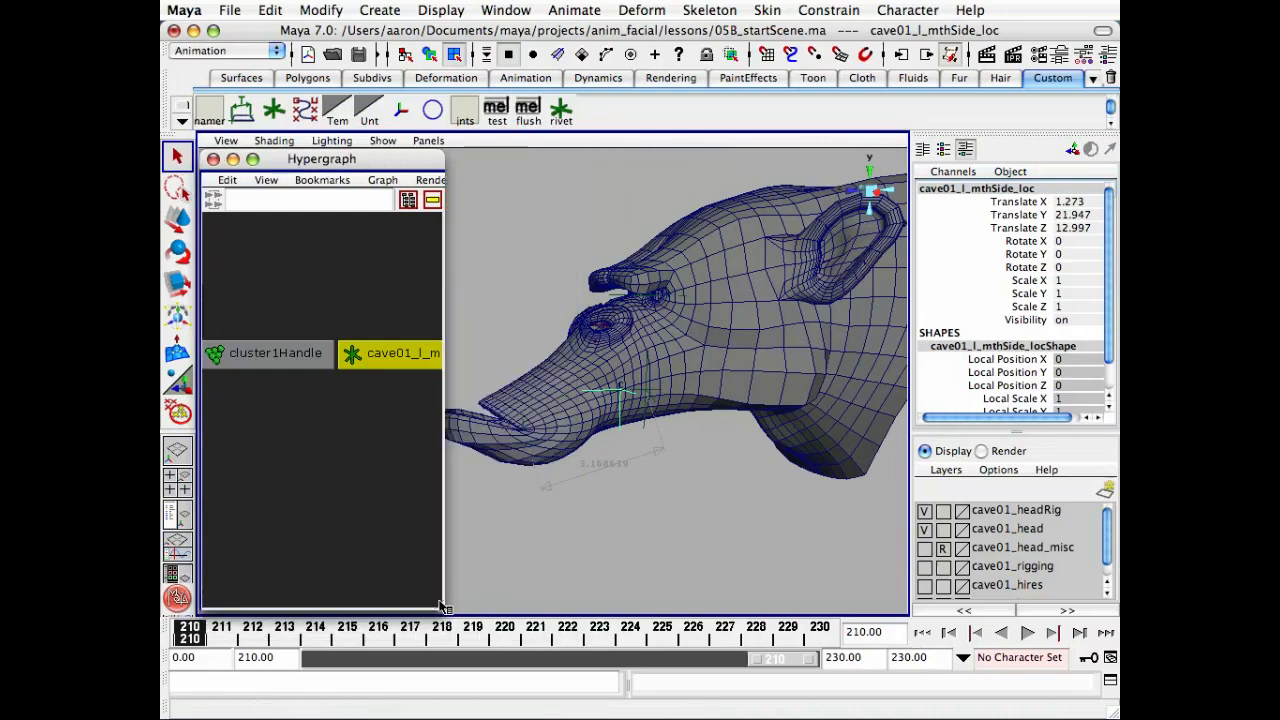
right_click_drag(568, 480, 752, 466, "alt")
left_click_drag(729, 458, 818, 393, "alt")
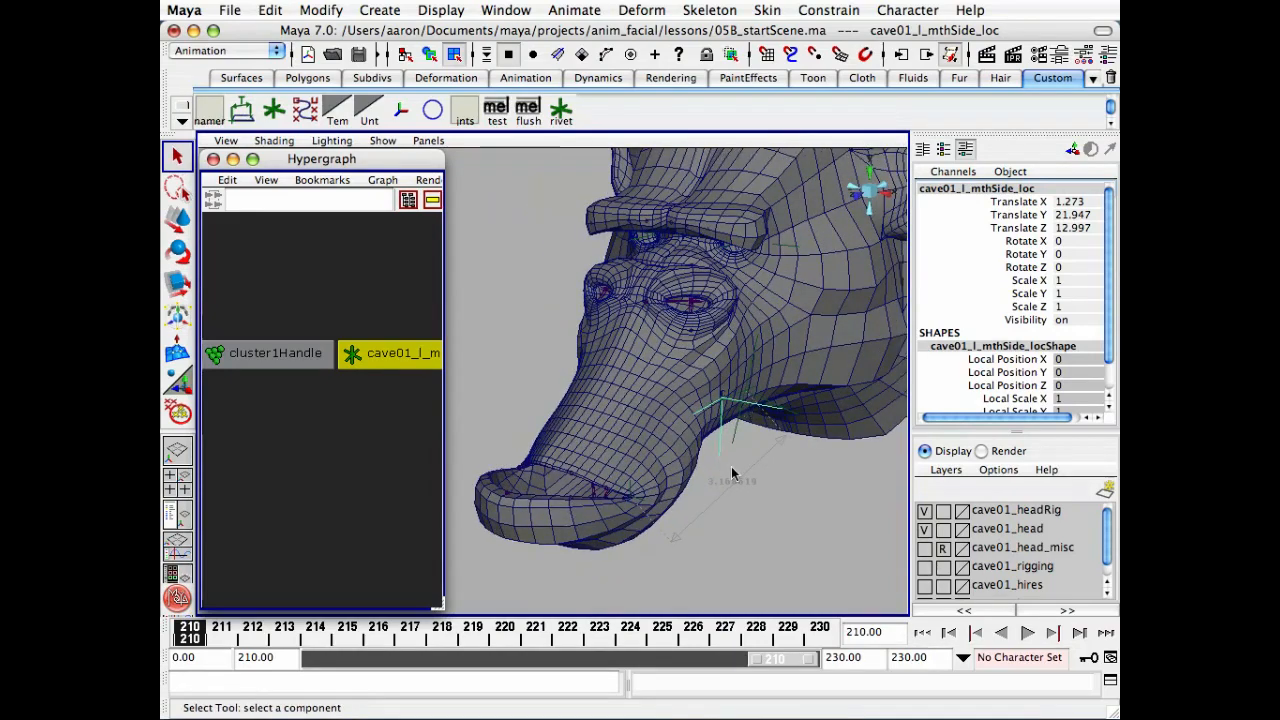
left_click_drag(749, 462, 706, 451, "alt")
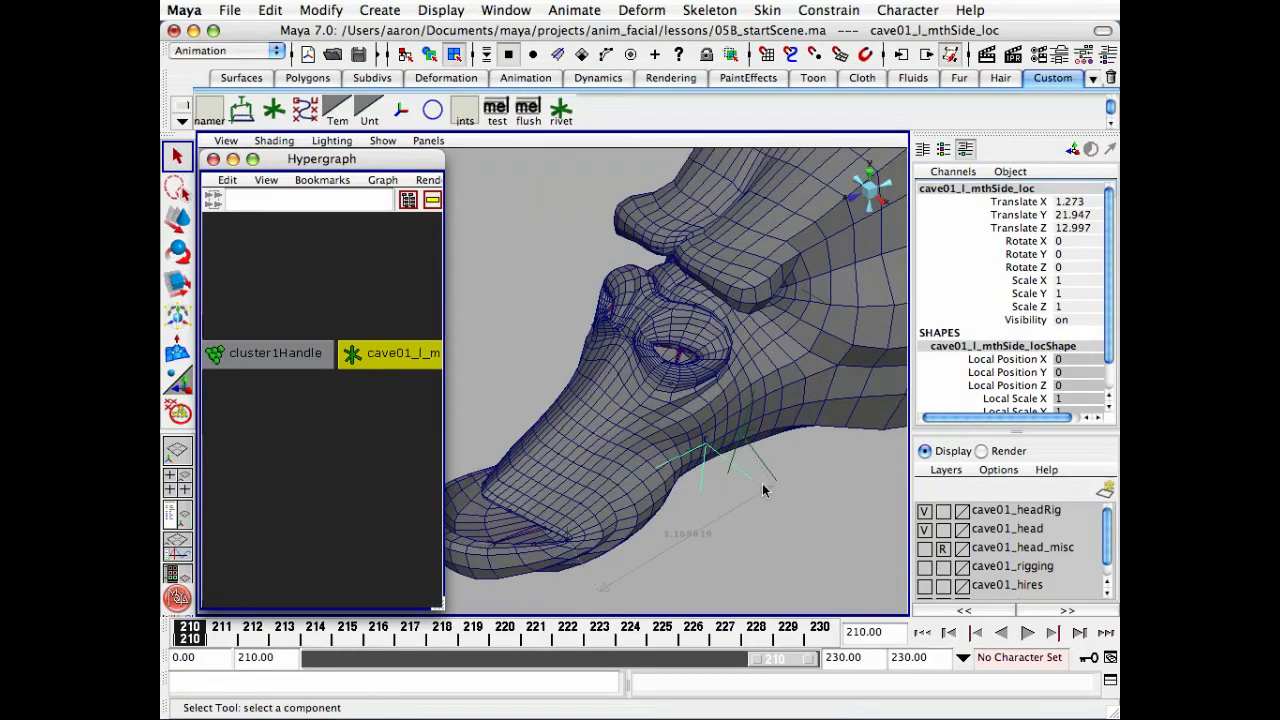
left_click_drag(764, 490, 683, 431, "alt")
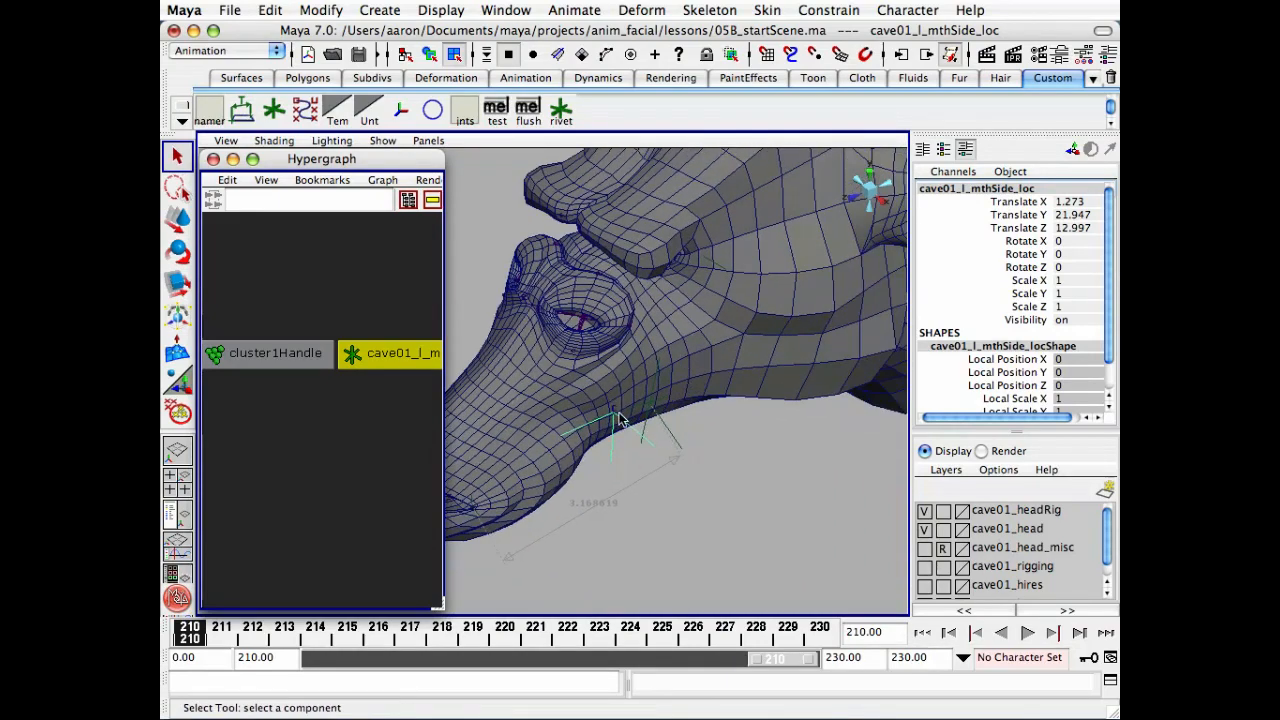
- Set the Translate X of cave01_l_mthSide_loc to 0 and check its centred position in wireframe and shaded display
left_click(1068, 204)
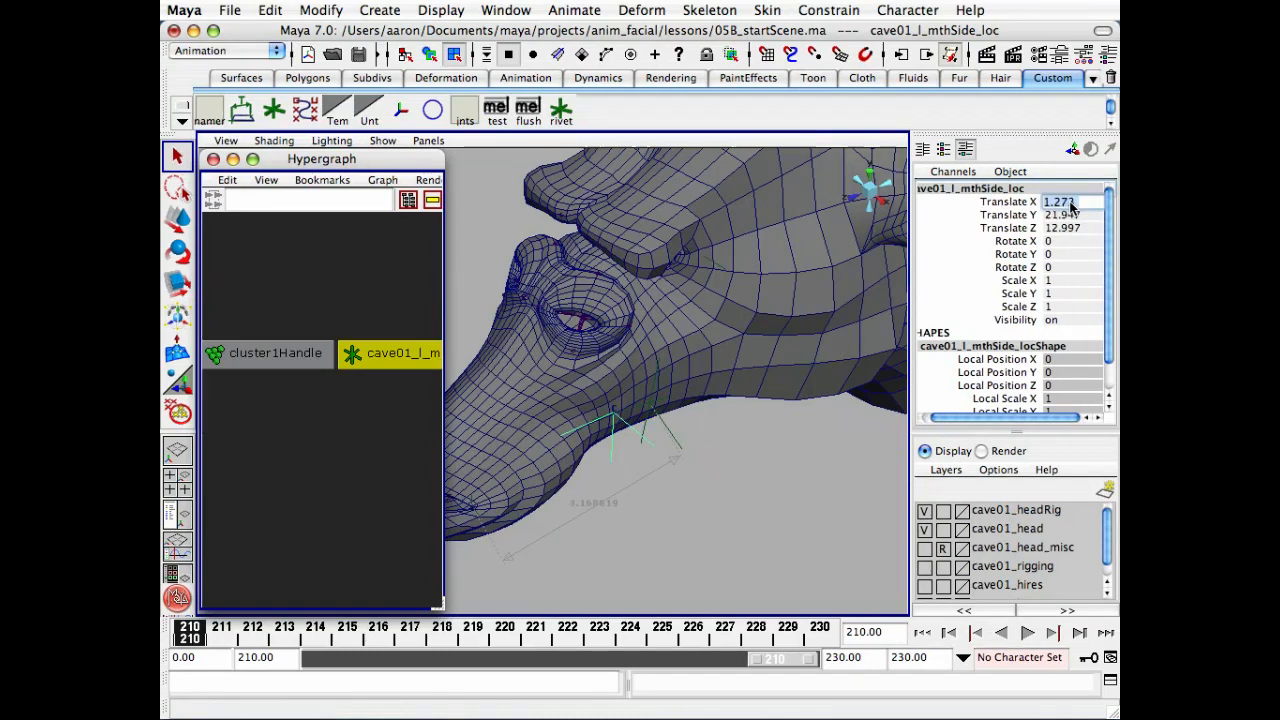
type("0")
key("Return")
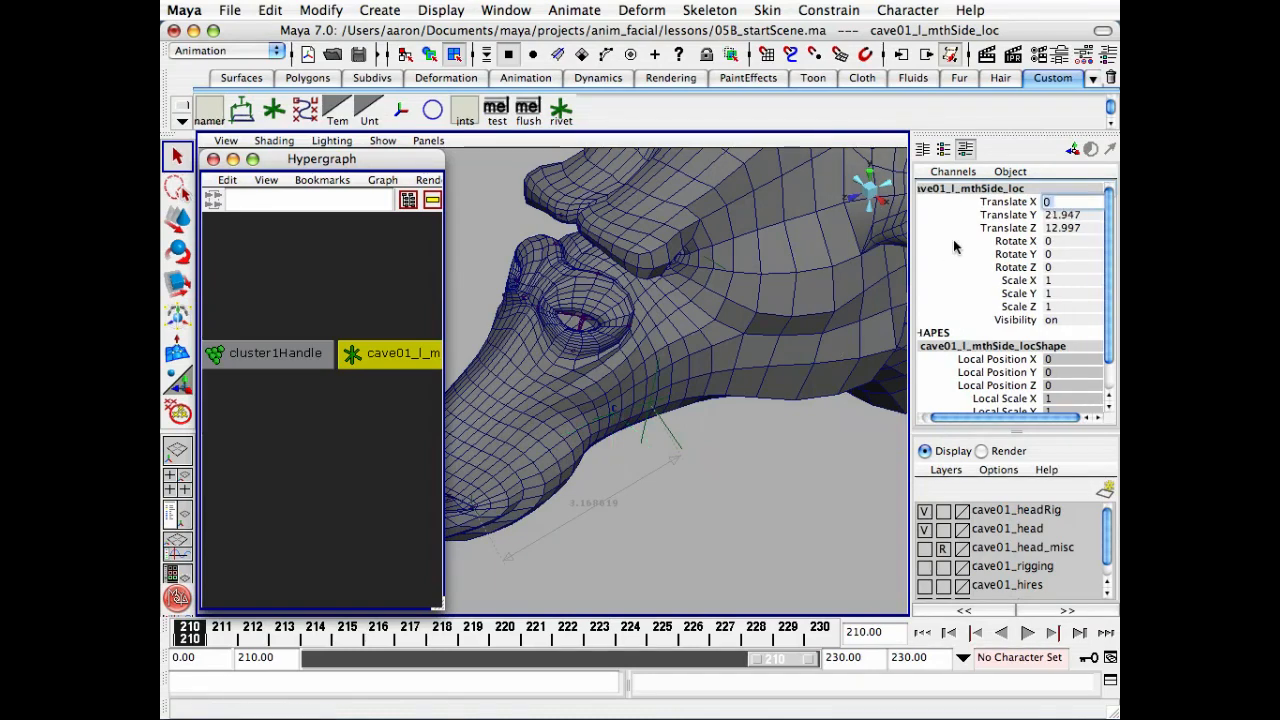
mouse_move(712, 355)
left_mouse_down("alt")
mouse_move(682, 320)
mouse_move(829, 313)
mouse_move(716, 323)
left_mouse_up("alt")
key("4")
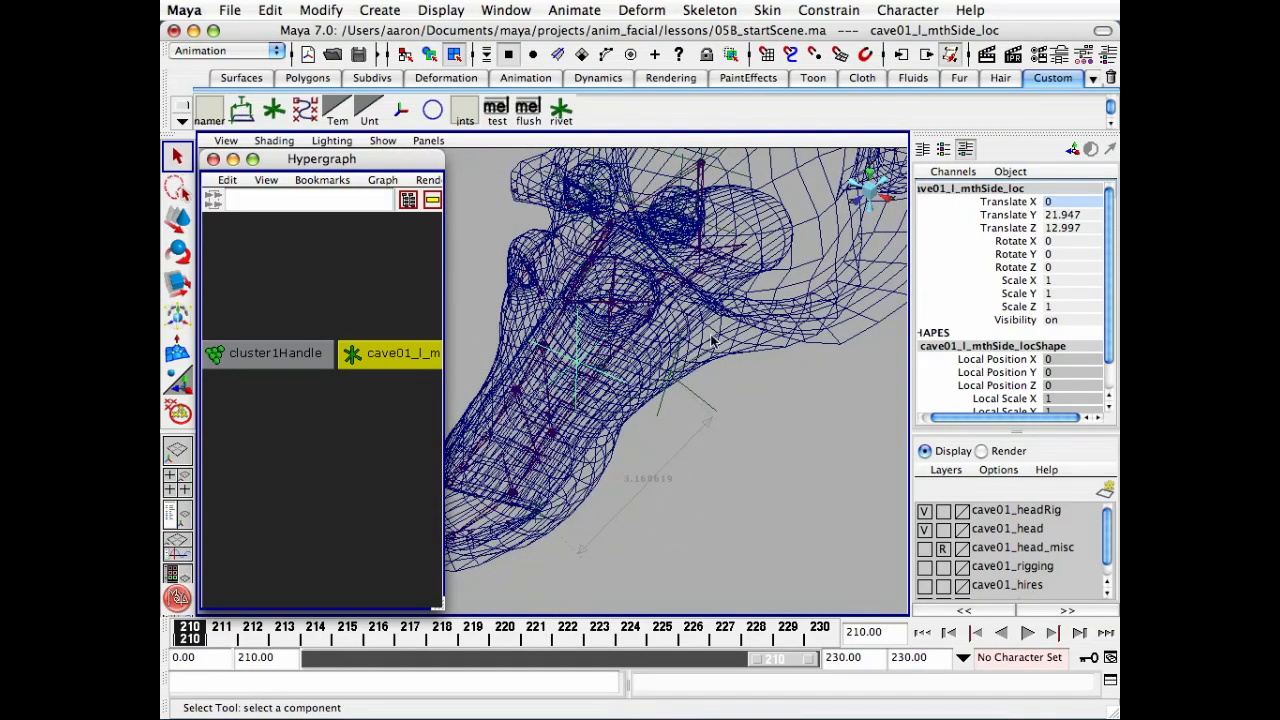
left_click_drag(570, 383, 654, 322, "alt")
key("5")
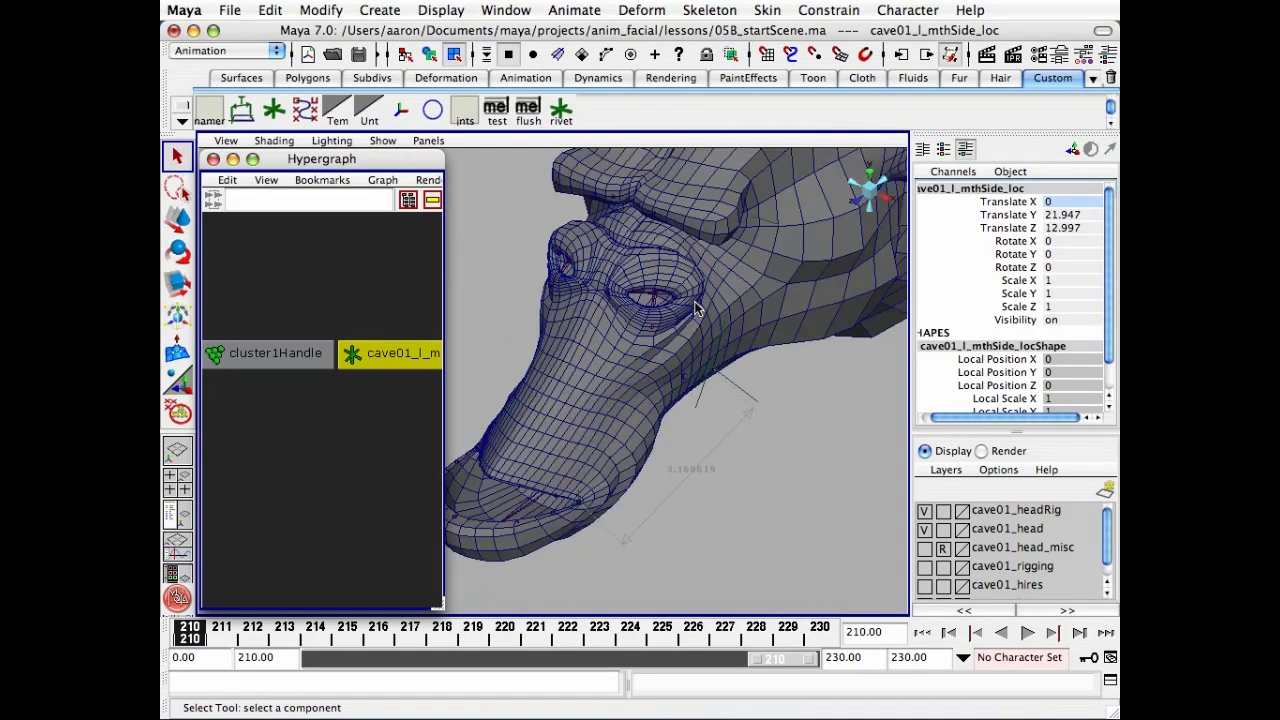
- Enlarge the Hypergraph window and select the cluster1Handle node beside the locator
right_click_drag(320, 409, 309, 393, "alt")
middle_click_drag(362, 389, 329, 391, "alt")
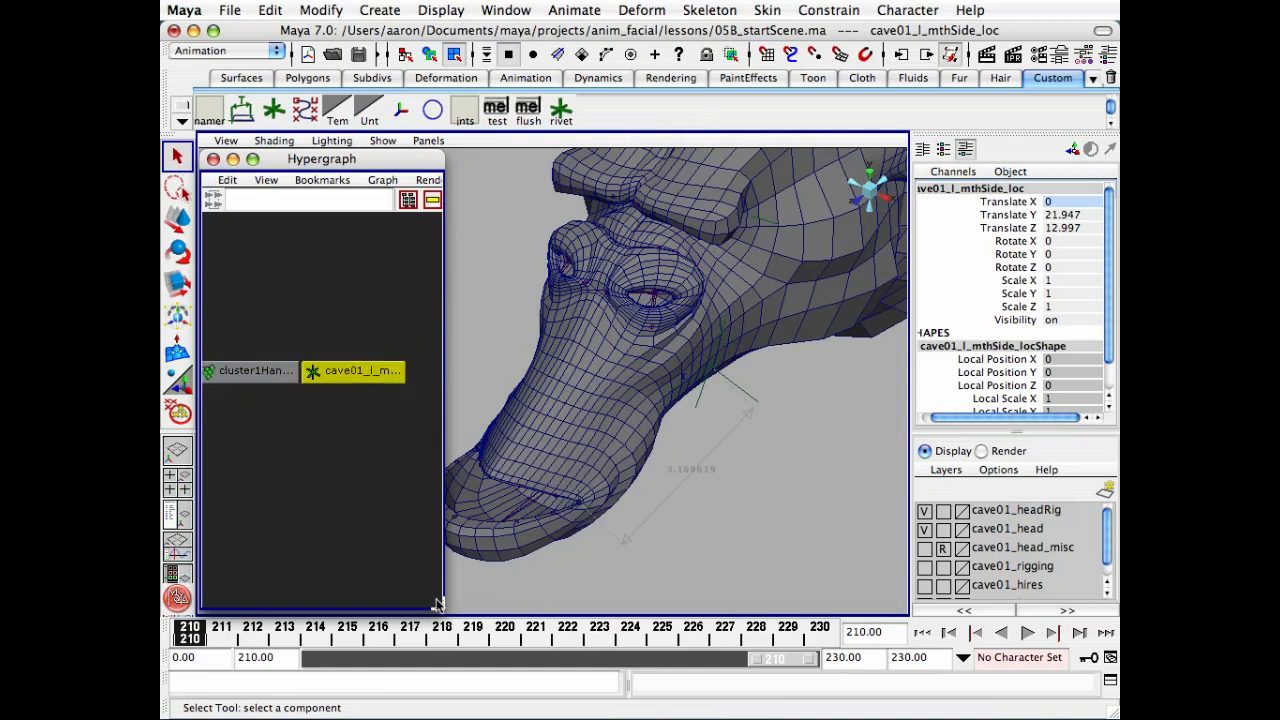
left_click_drag(437, 605, 506, 608)
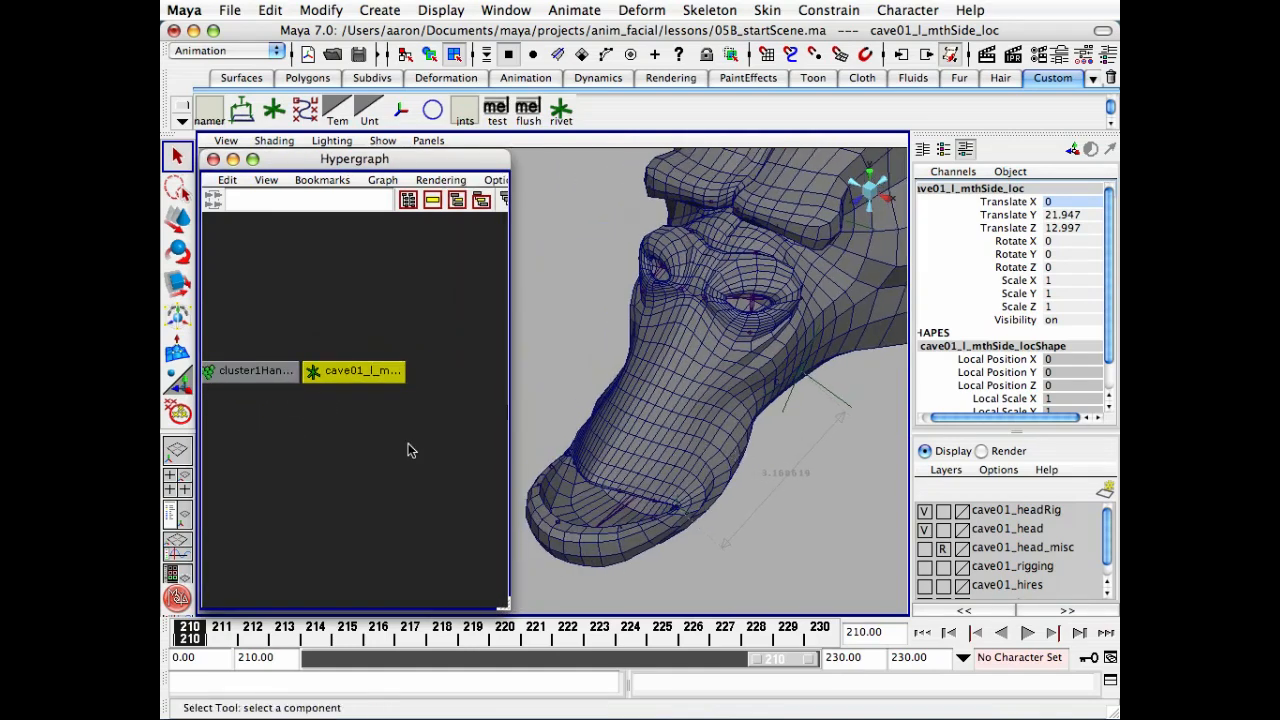
middle_click_drag(326, 450, 400, 439, "alt")
right_click_drag(377, 446, 461, 412, "alt")
left_click(312, 361)
middle_click_drag(411, 412, 337, 491, "alt")
left_click(395, 410)
middle_click_drag(408, 531, 487, 461, "alt")
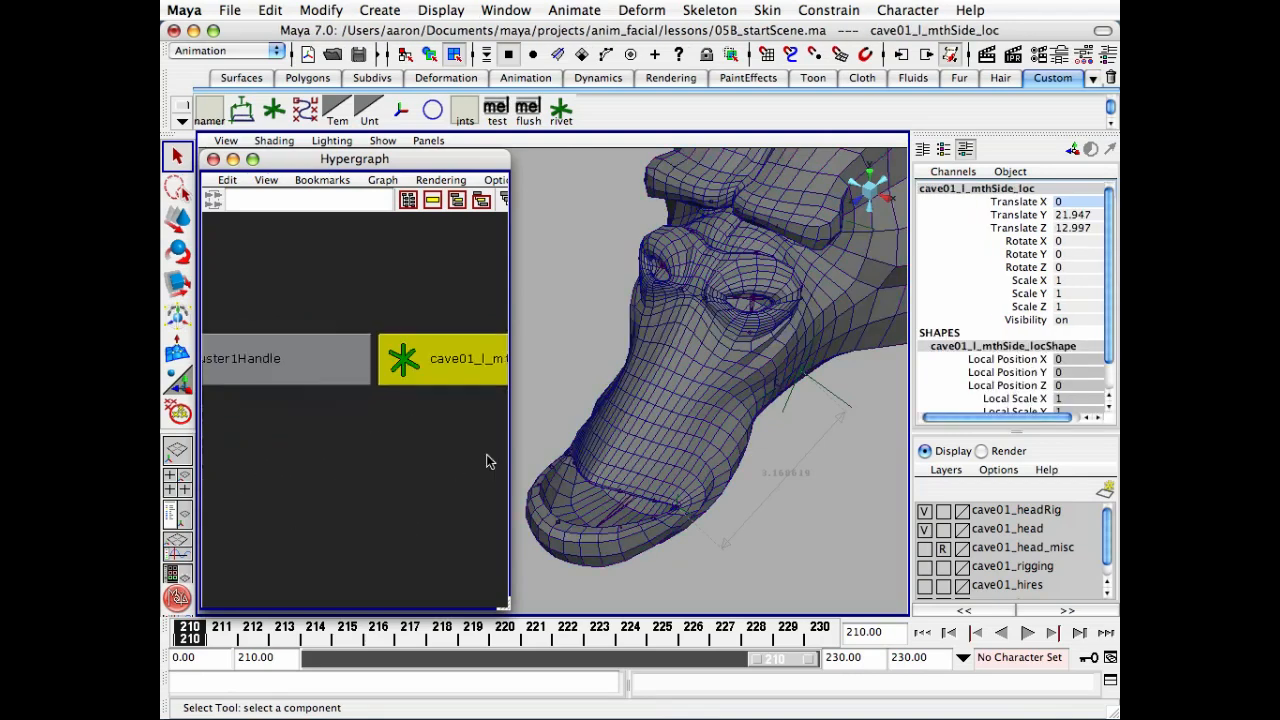
left_click(392, 498)
left_click_drag(284, 447, 314, 451)
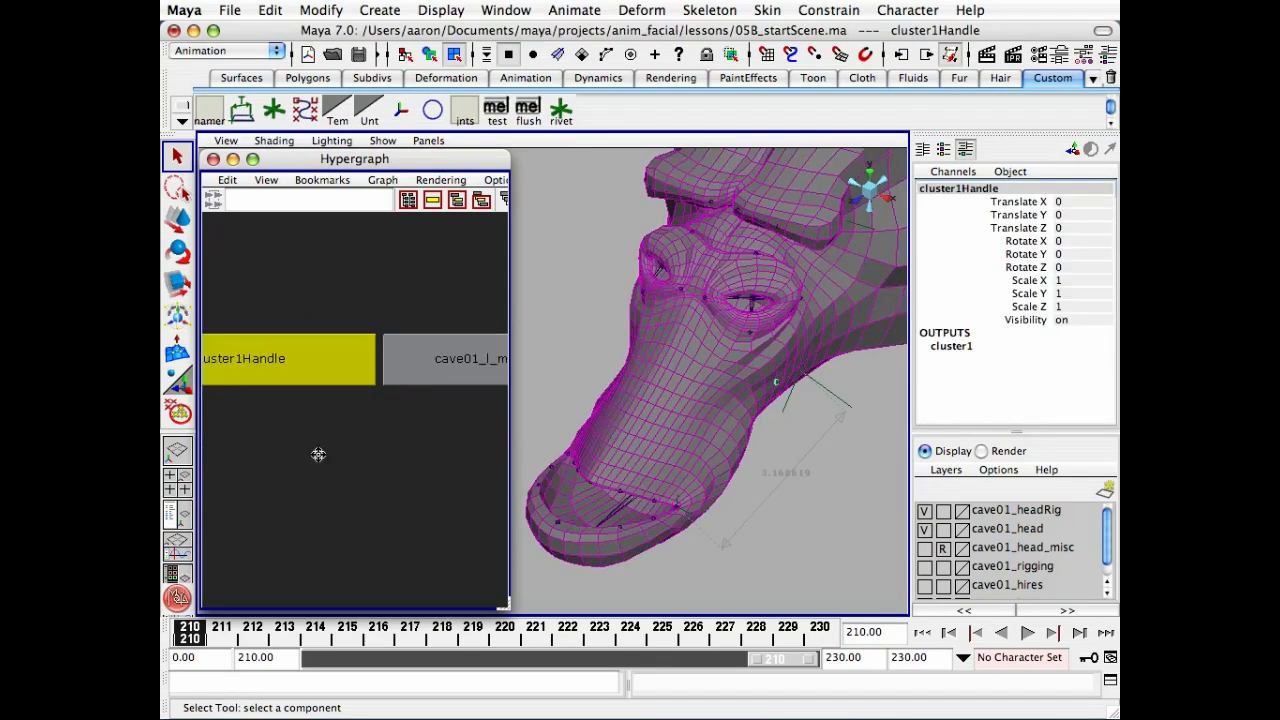
middle_click_drag(314, 451, 399, 451, "alt")
- Set the Weighted Node of cluster1HandleShape to cave01_l_mthSide_loc in the Attribute Editor and close the editor
key("ctrl+a")
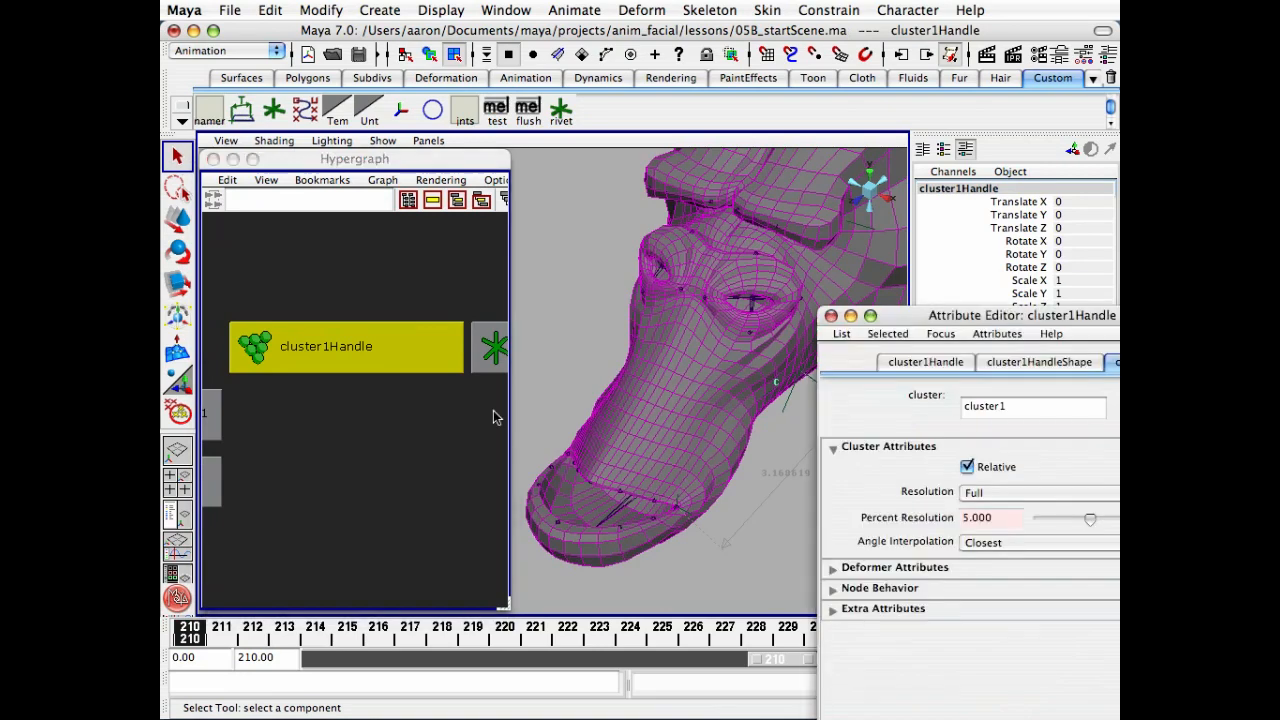
left_click_drag(970, 315, 336, 81)
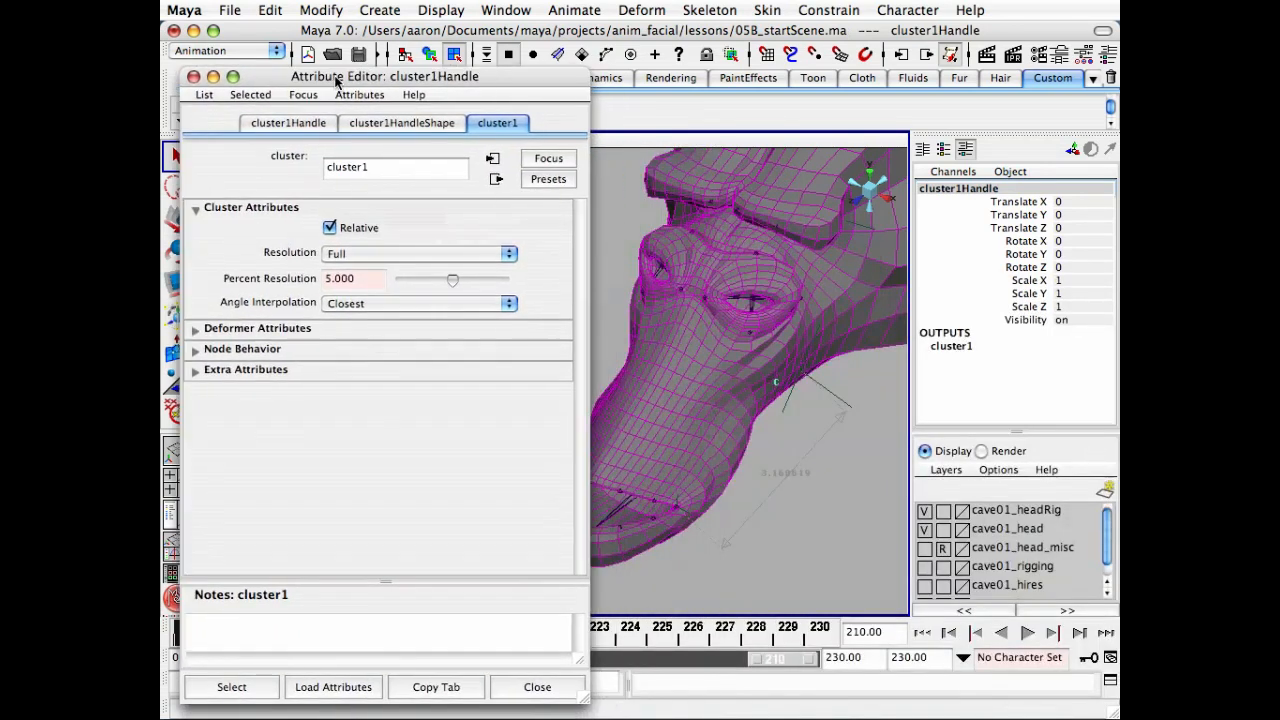
left_click(385, 121)
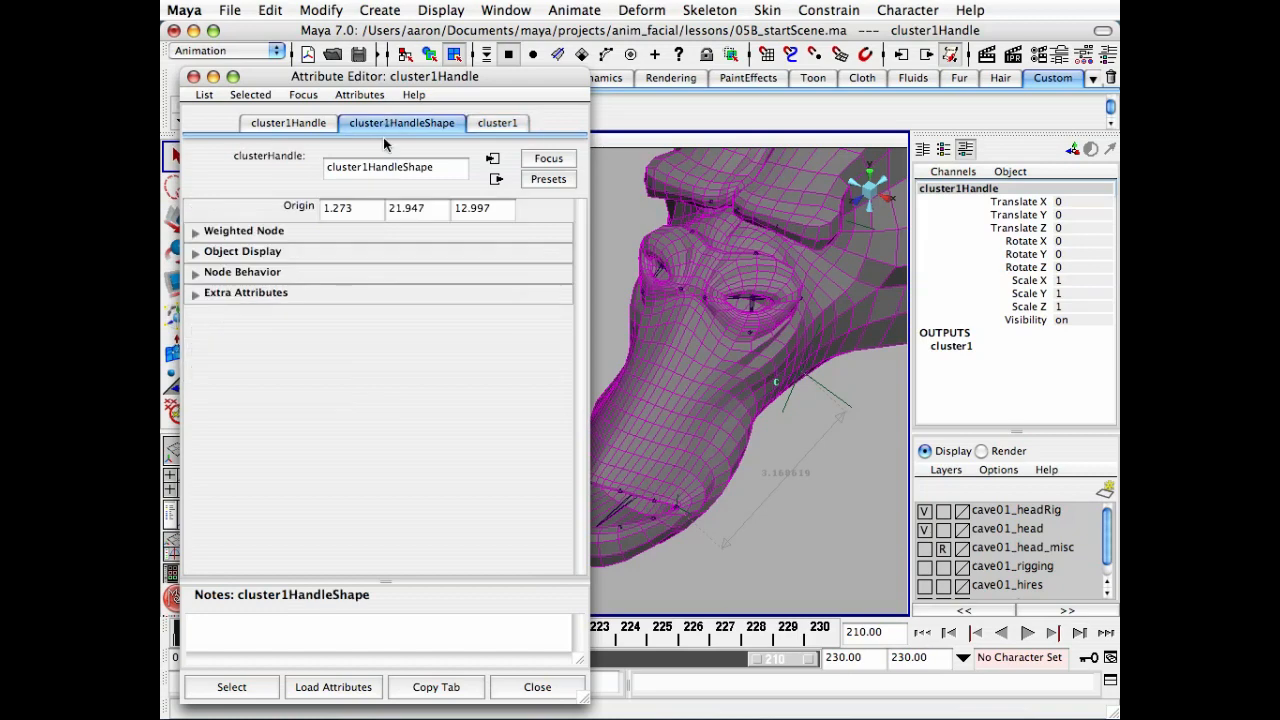
left_click(196, 233)
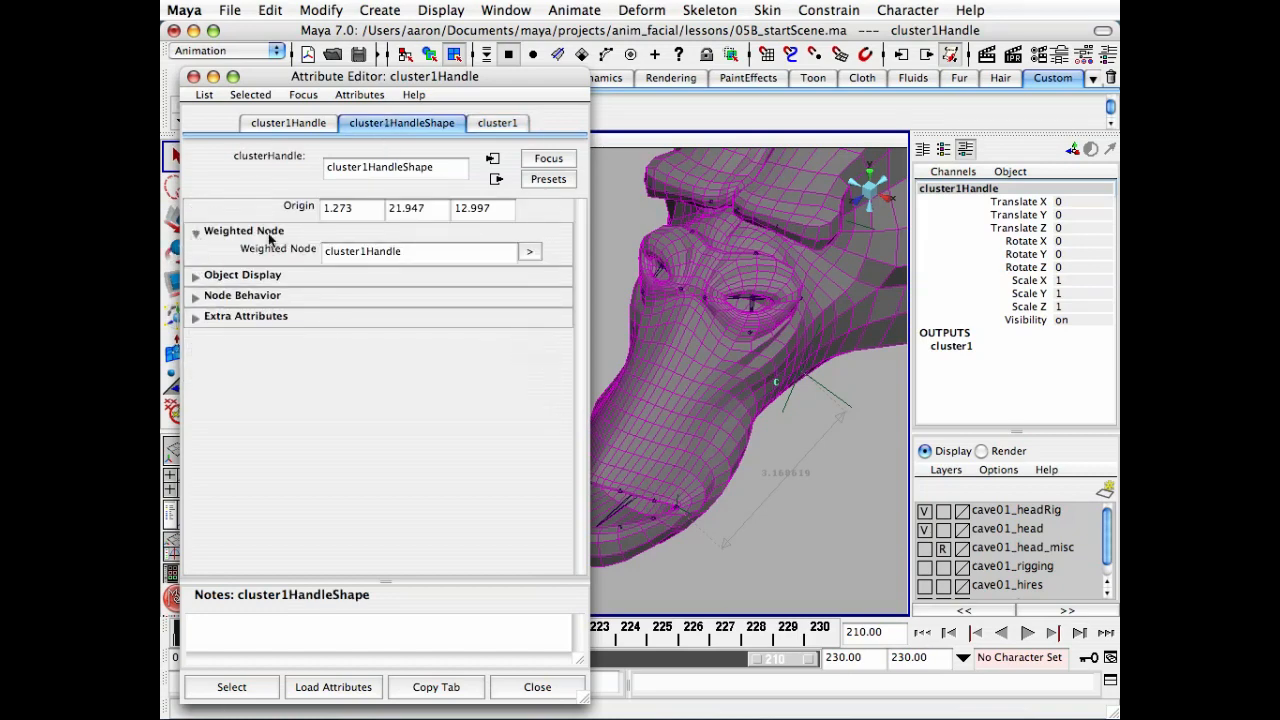
left_click_drag(425, 253, 318, 253)
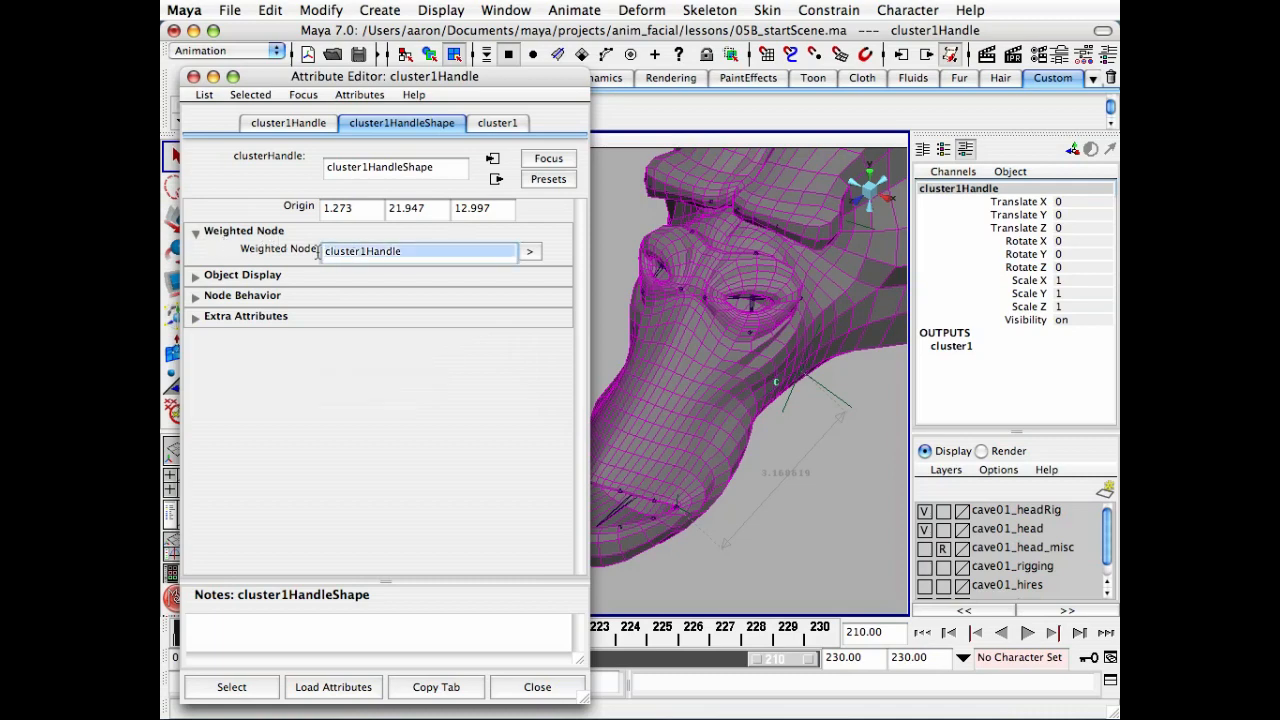
type("c")
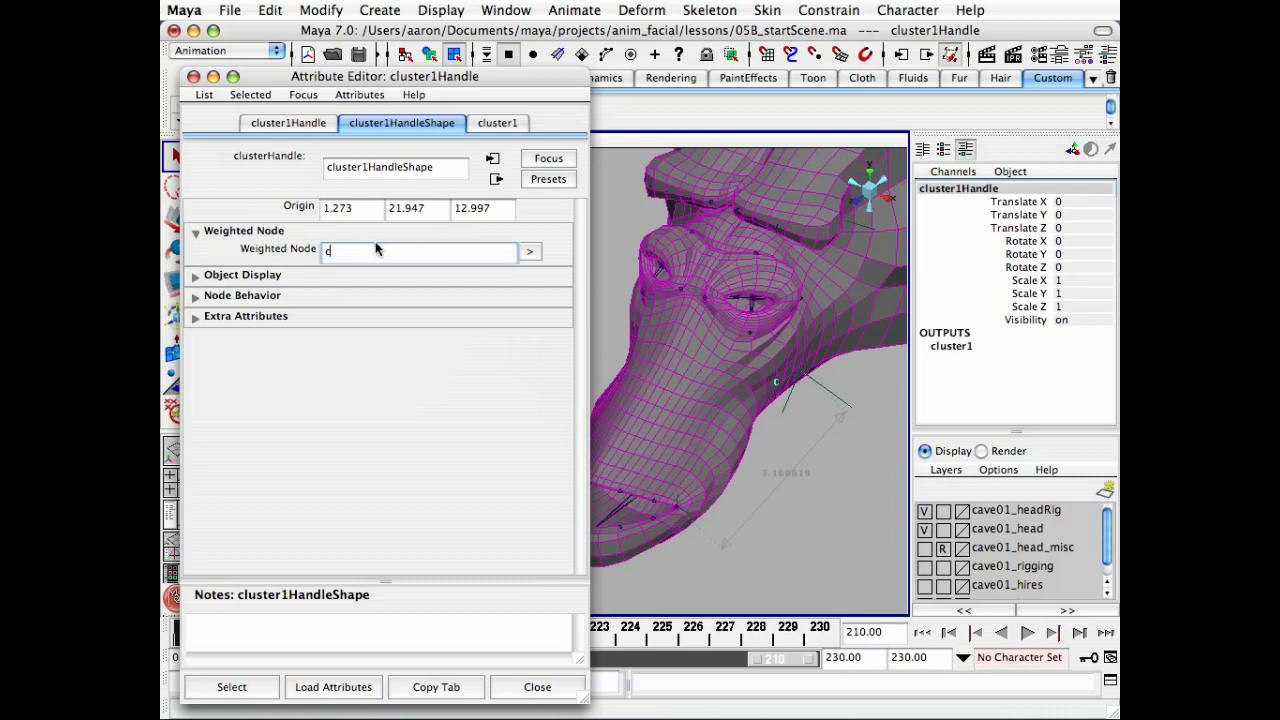
type("ave01_l_mthSide_loc")
key("Return")
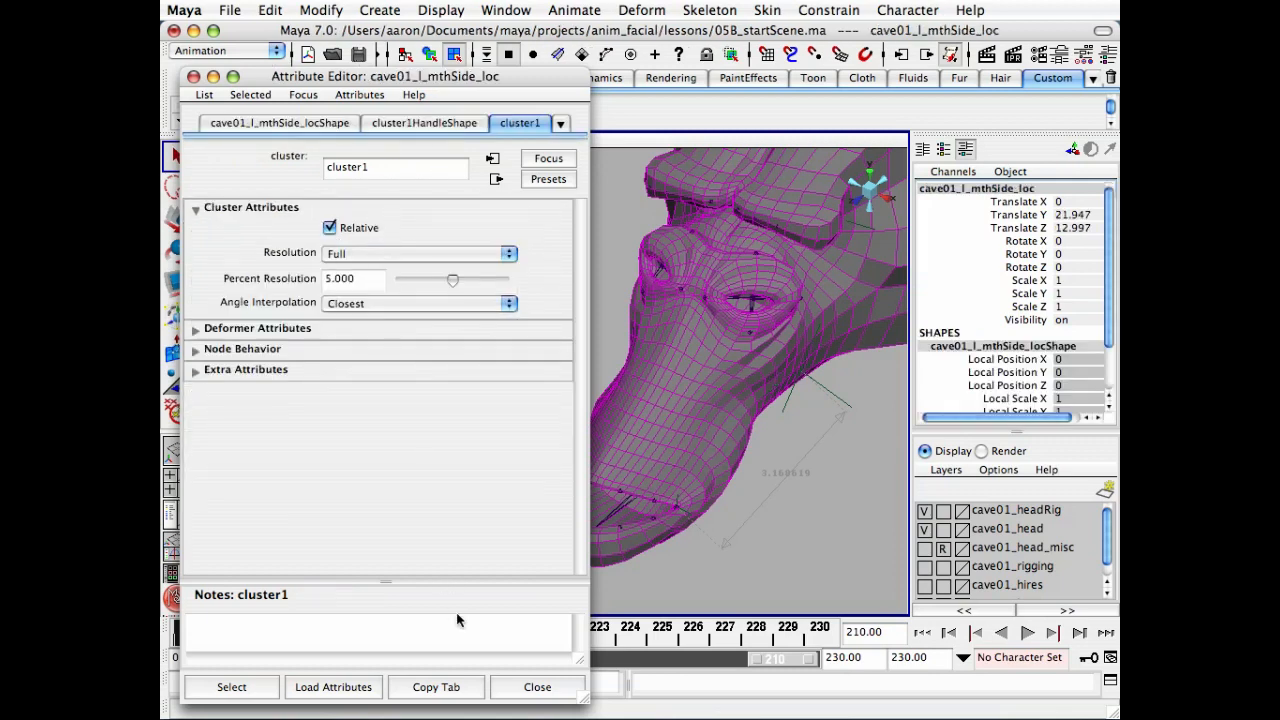
left_click(537, 687)
- Test-move the leftover cluster1Handle along X by about 1.28, undo the move and delete the handle
left_click(378, 528)
left_click(323, 346)
left_click_drag(735, 435, 646, 457, "alt")
key("w")
left_click_drag(721, 414, 735, 448)
key("z")
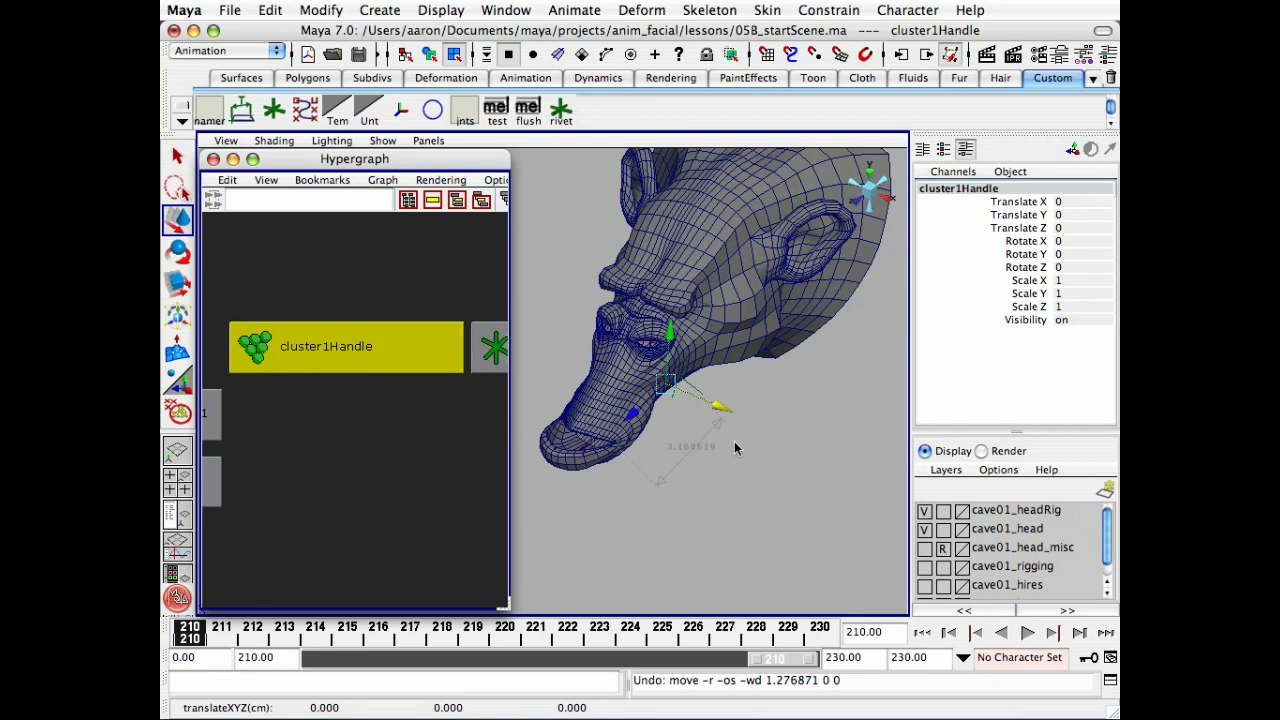
key("Delete")
- Try moving cave01_l_mthSide_loc along X by about 3.47 to test the mesh deformation, undo the move and clear the selection
left_click(354, 340)
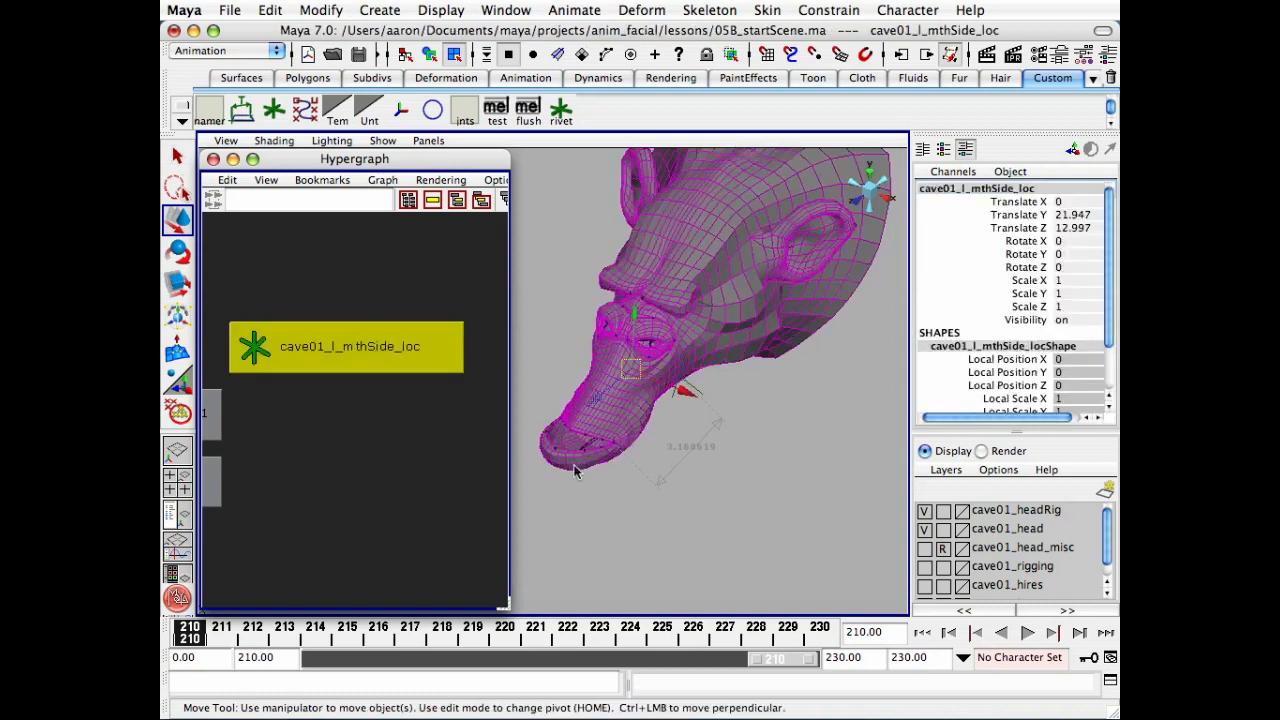
left_click_drag(686, 395, 785, 452)
key("z")
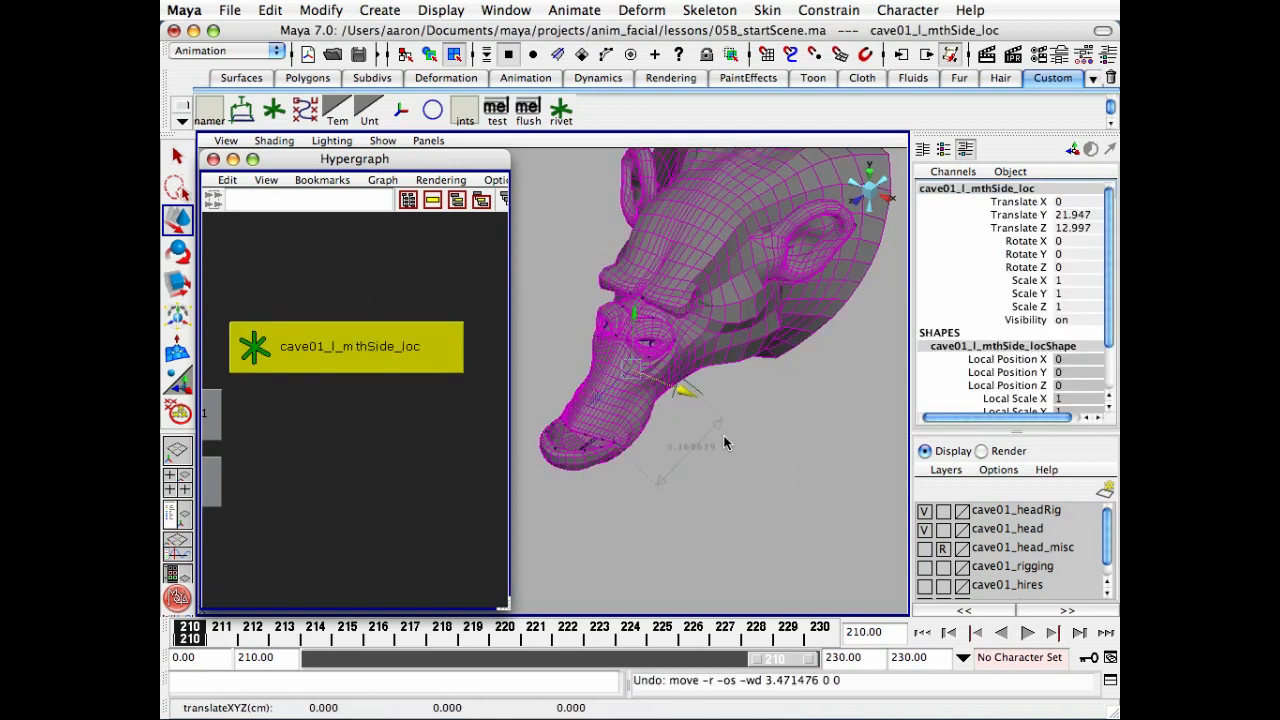
key("q")
left_click(725, 492)
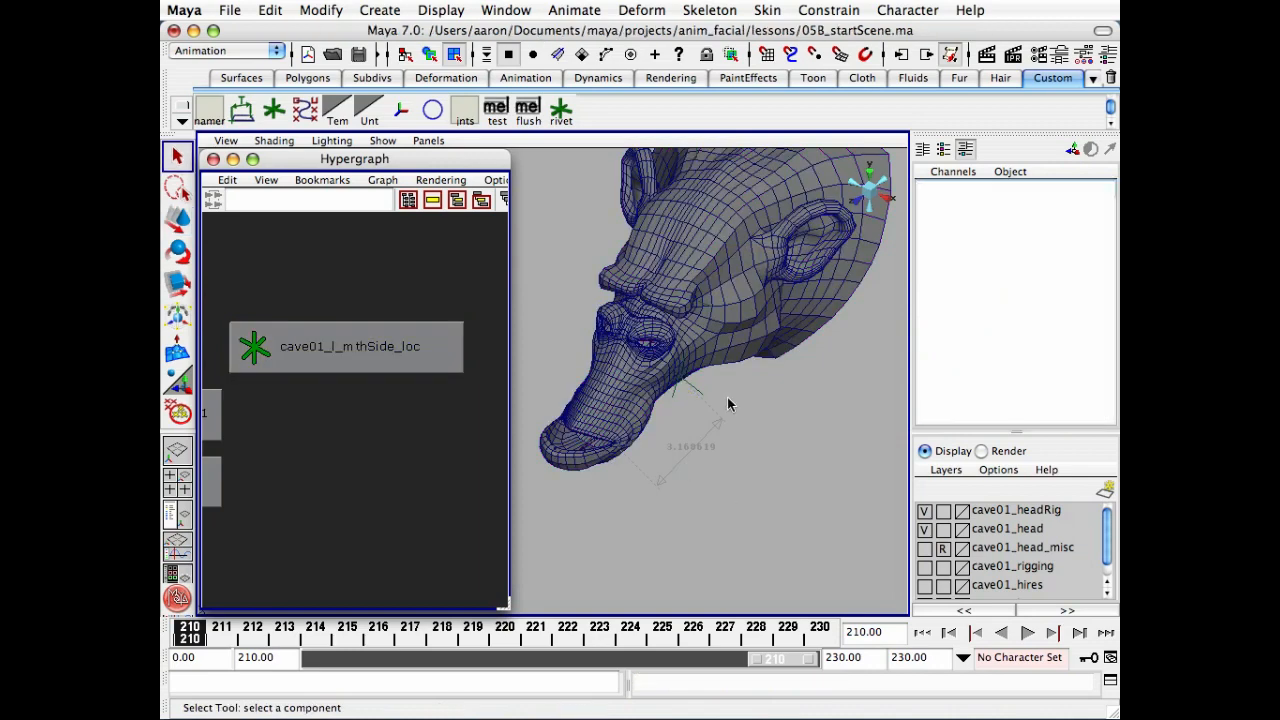
- Parent cave01_l_mthSide_loc under the cave01_c_head01 joint in the Hypergraph and check the new hierarchy
left_click_drag(728, 398, 700, 392, "alt")
right_click_drag(352, 272, 314, 292, "alt")
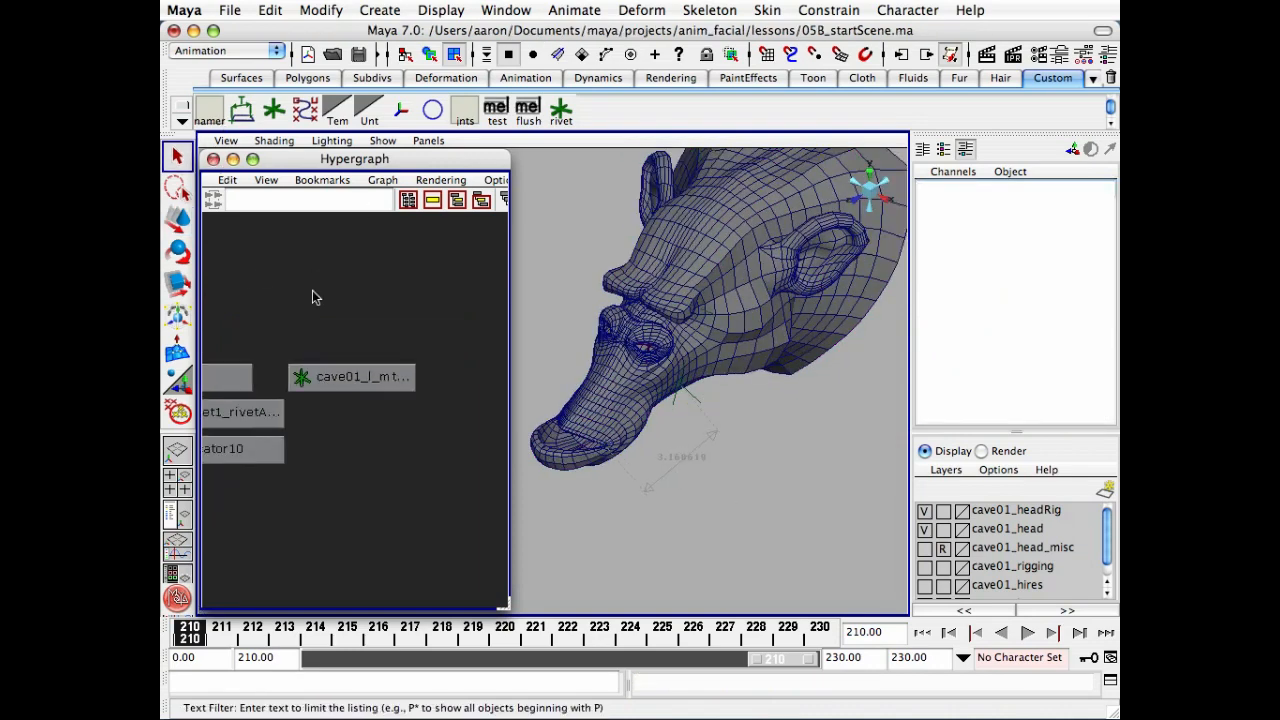
left_click_drag(735, 425, 662, 372, "alt")
right_click_drag(685, 358, 624, 352, "alt")
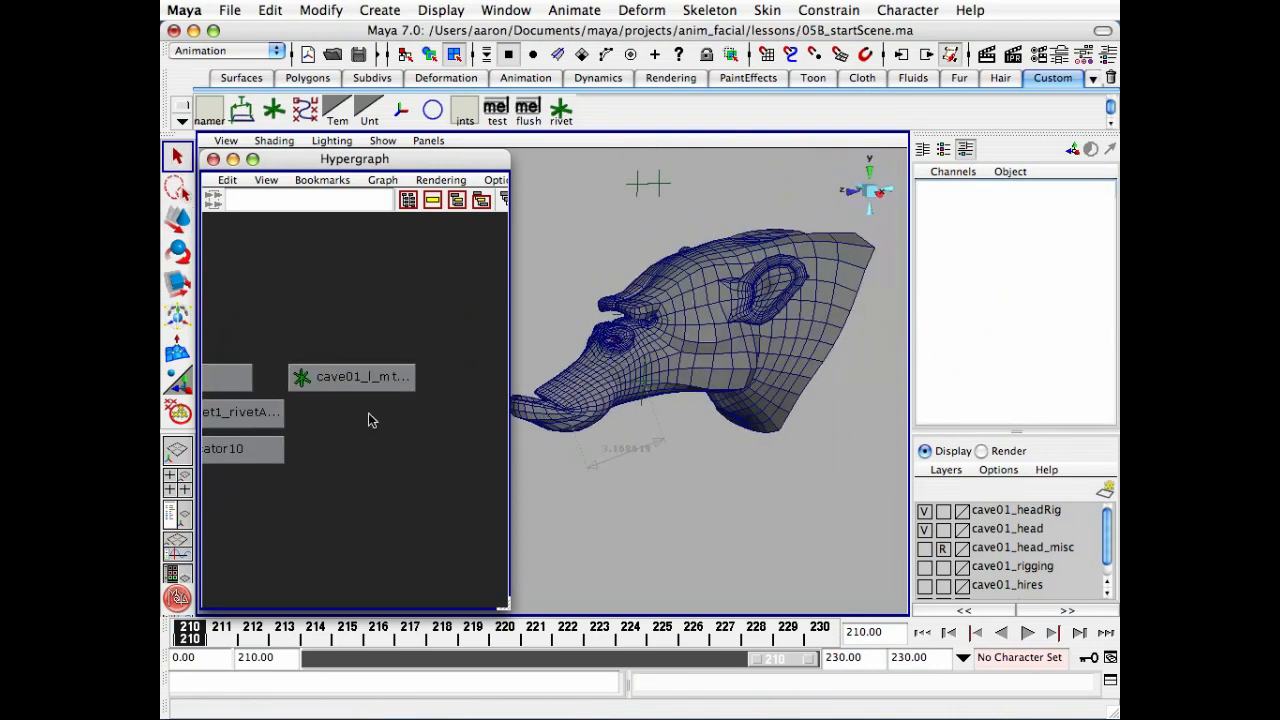
right_click_drag(369, 418, 324, 410, "alt")
middle_click_drag(324, 410, 419, 370, "alt")
left_click(454, 350)
middle_click_drag(340, 435, 497, 421, "alt")
middle_click_drag(252, 433, 371, 431, "alt")
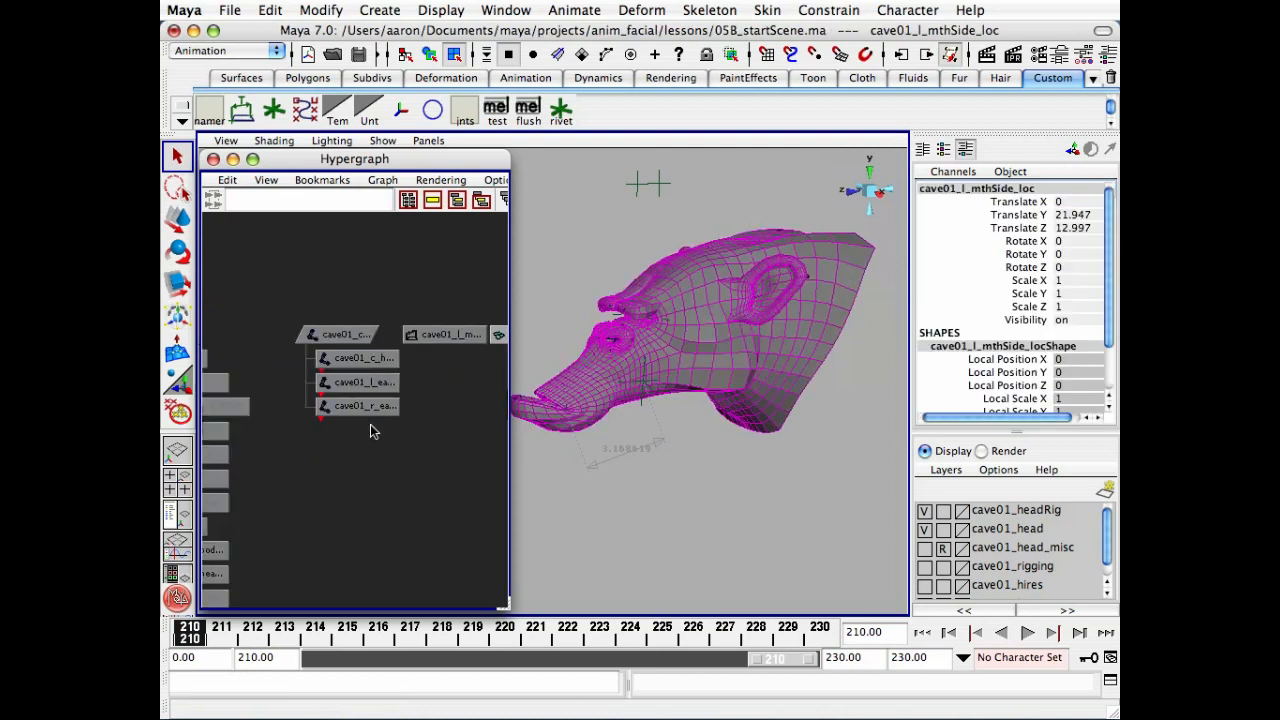
right_click_drag(360, 349, 429, 446, "alt")
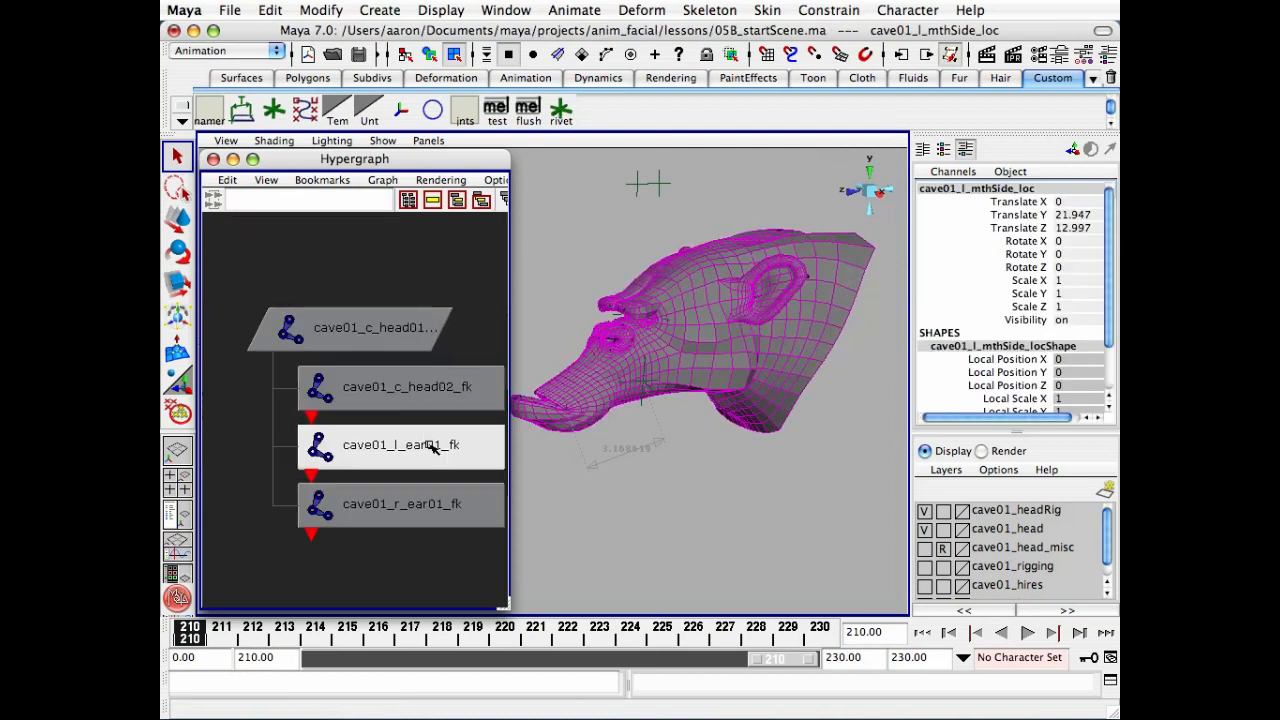
left_click(348, 318)
key("p")
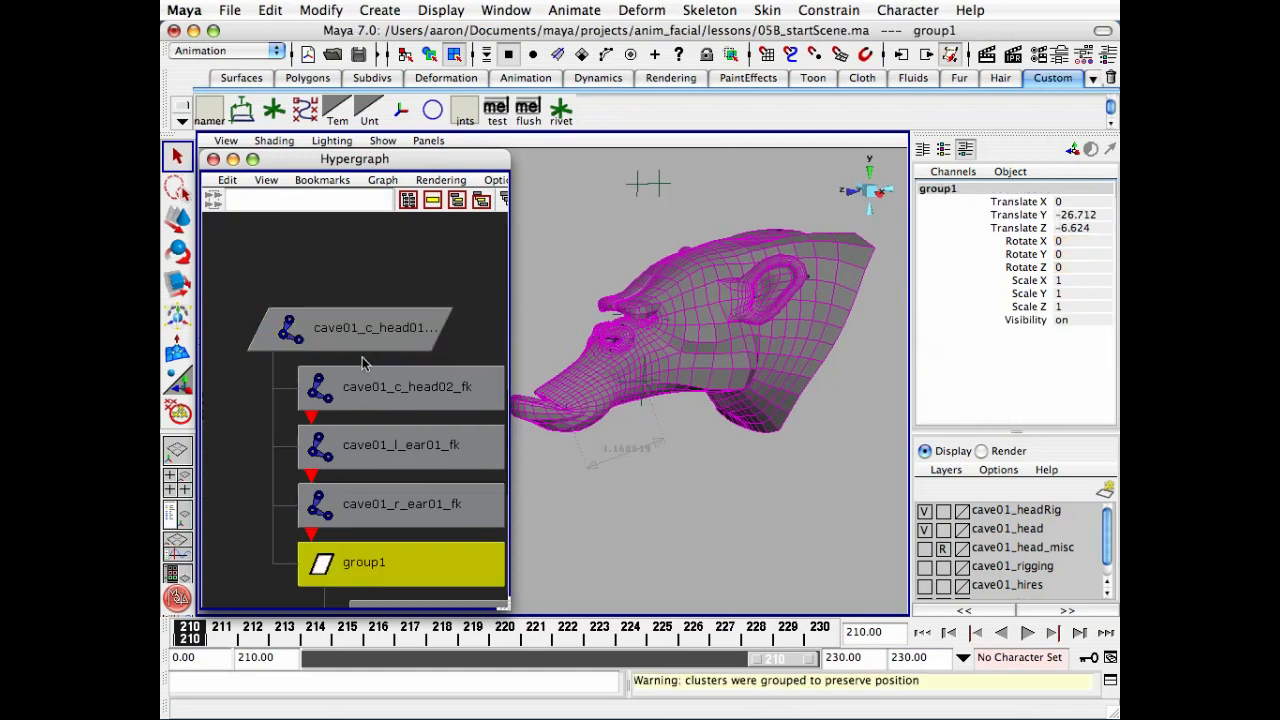
middle_click_drag(476, 408, 406, 236, "alt")
left_click(417, 534)
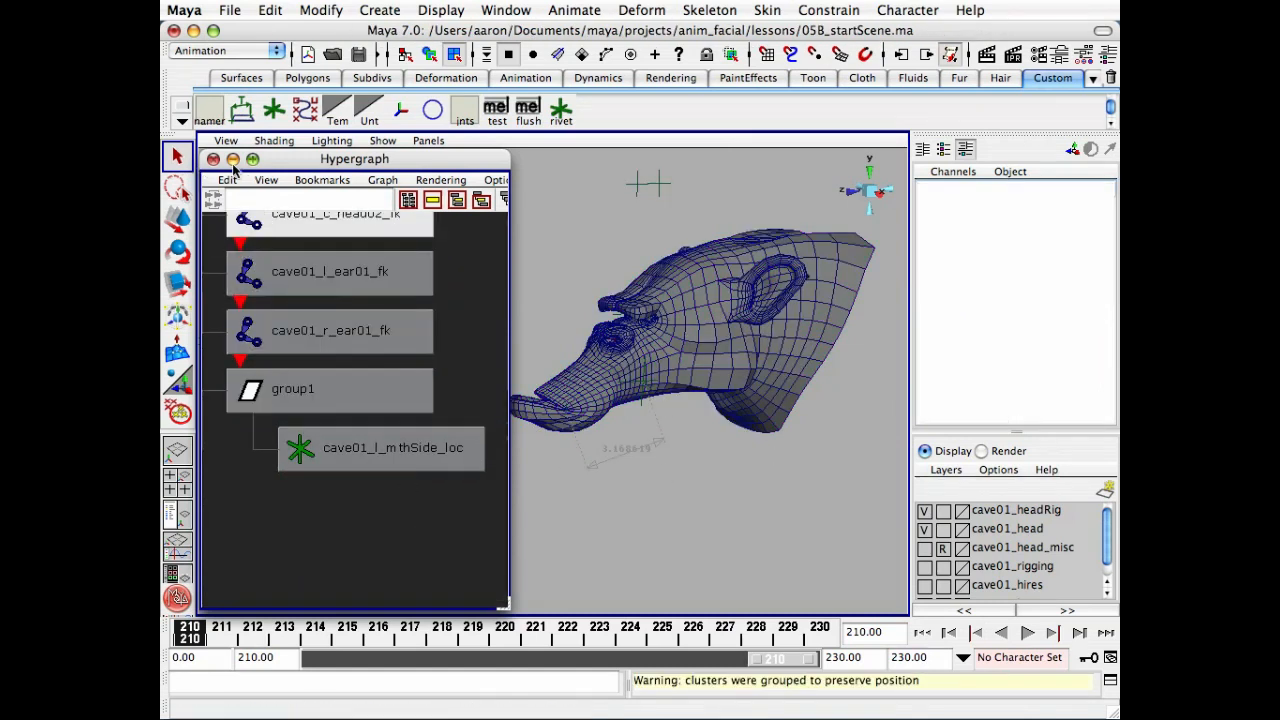
- Close the Hypergraph and select the head mesh cave01_head_geo in object mode
left_click(213, 159)
left_click_drag(470, 330, 500, 340, "alt")
right_click_drag(500, 340, 648, 362, "alt")
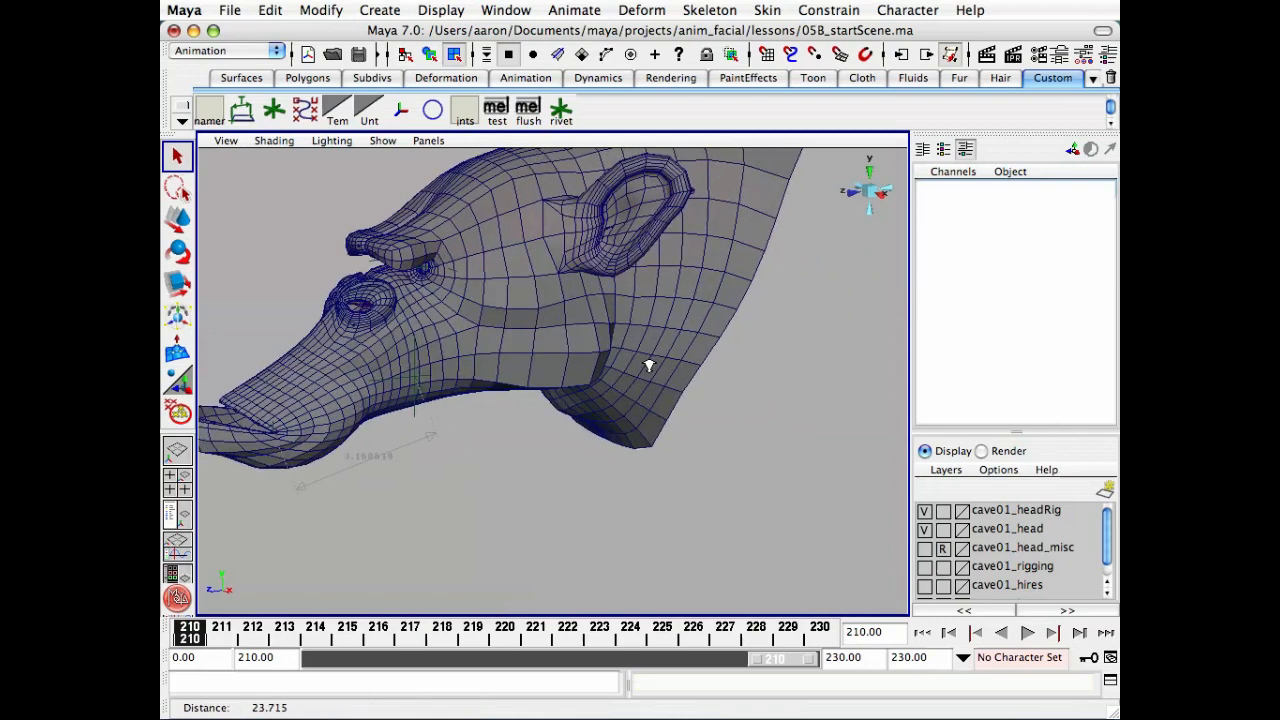
middle_click_drag(650, 346, 678, 360, "alt")
key("F8")
left_click(712, 380)
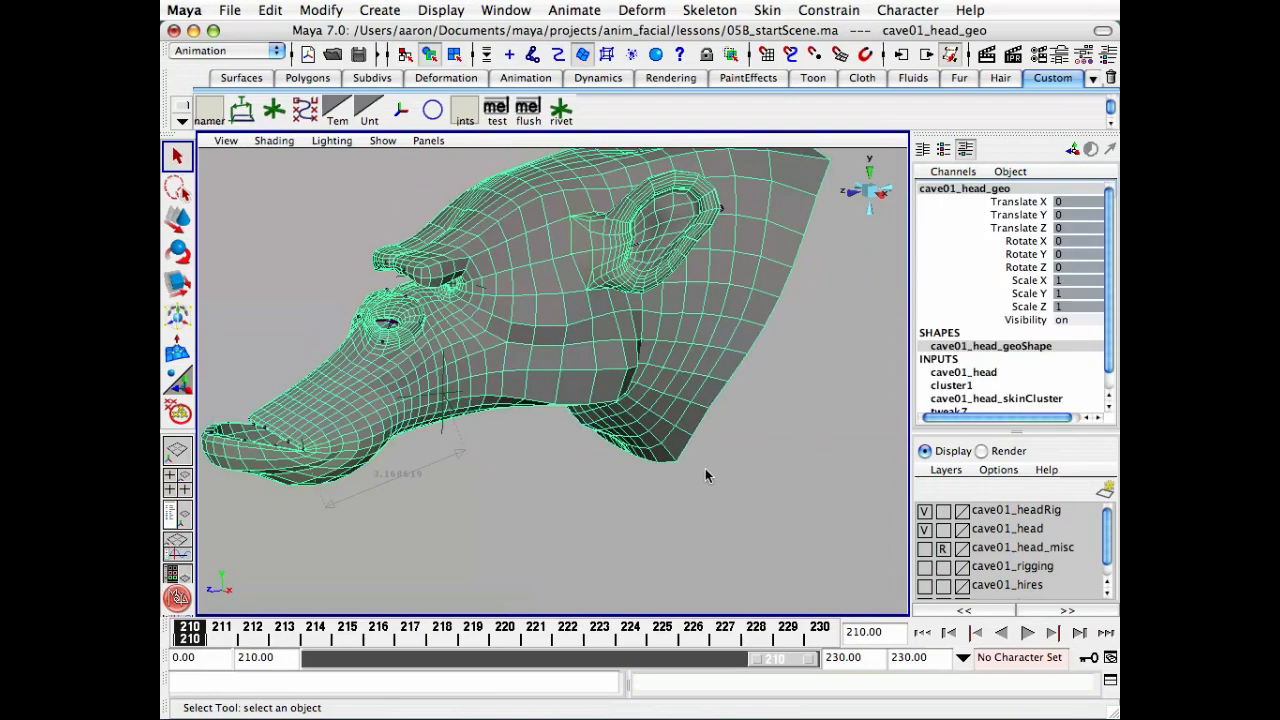
left_click_drag(705, 468, 838, 121, "alt")
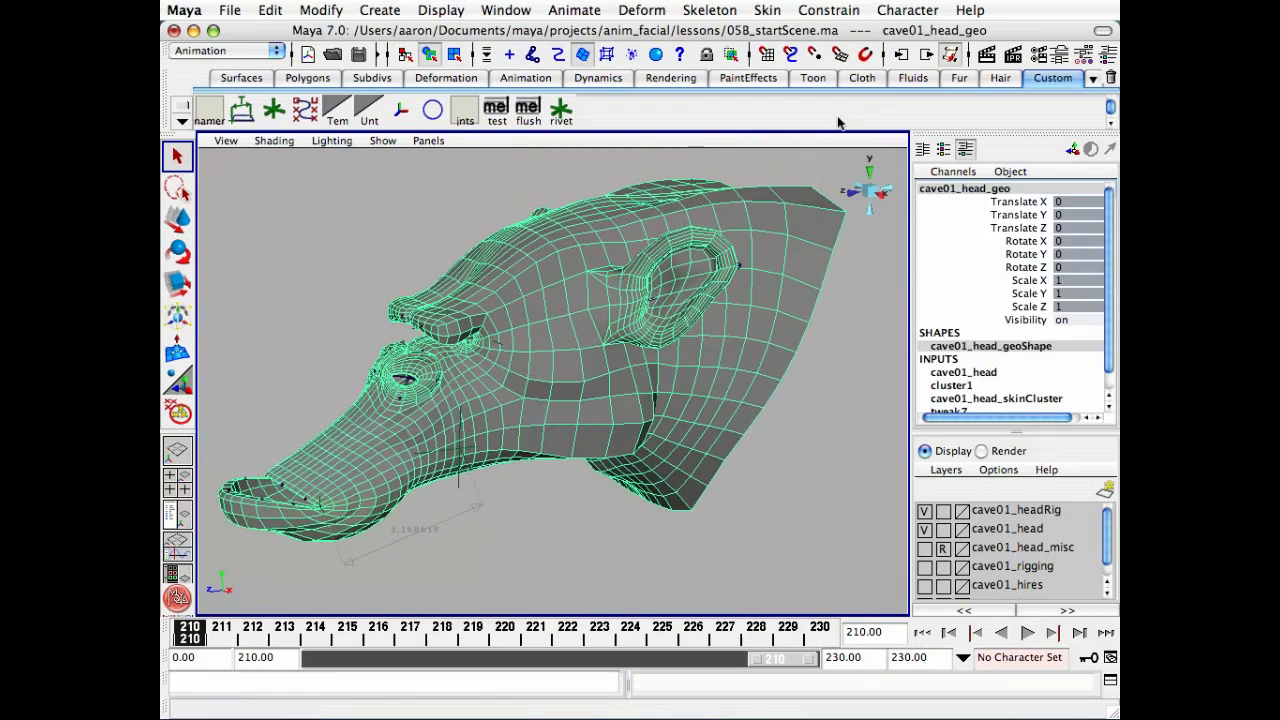
- Reorder the input operations of cave01_head_geo so that cave01_head_skinCluster sits above cluster1
left_click(902, 57)
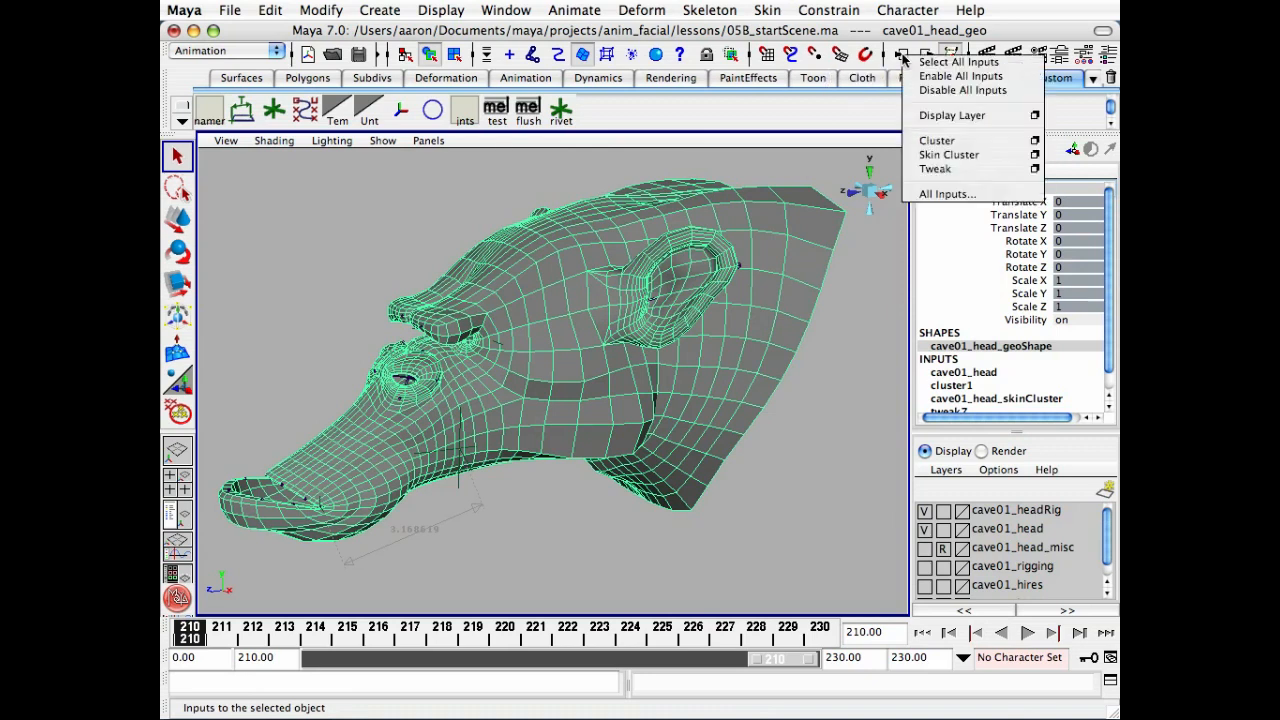
left_click(1004, 196)
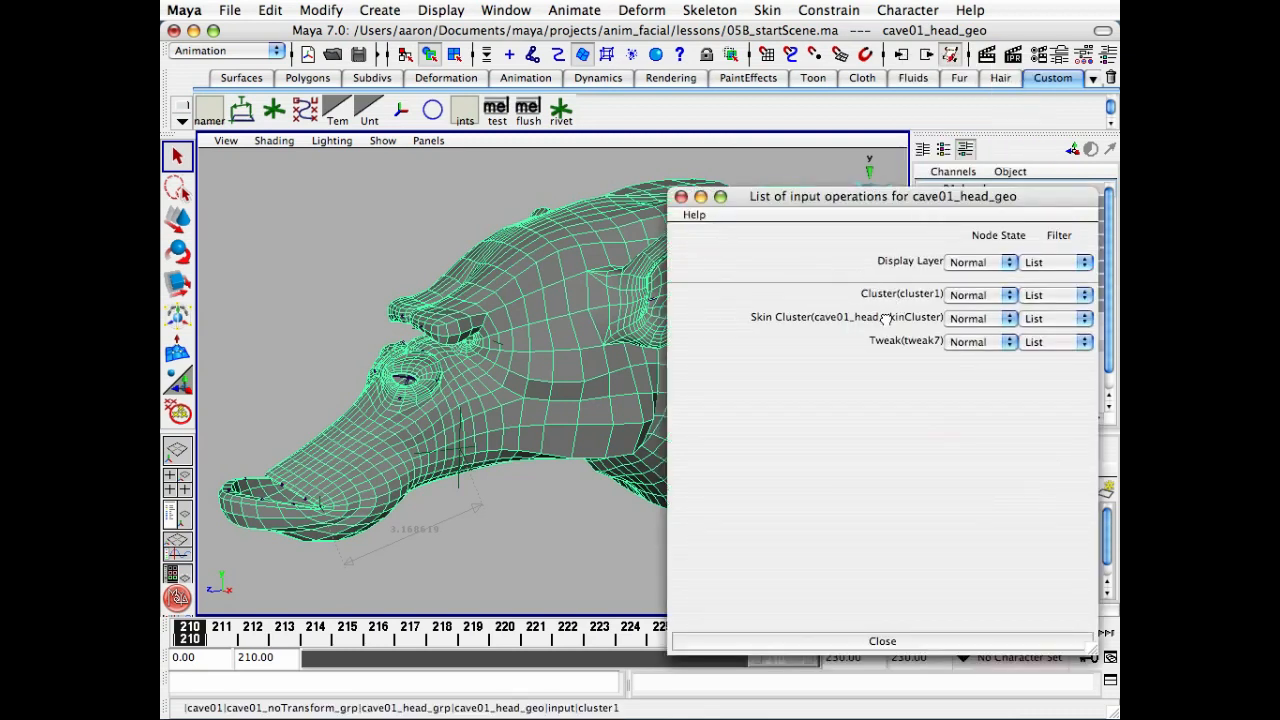
middle_click_drag(885, 317, 780, 296)
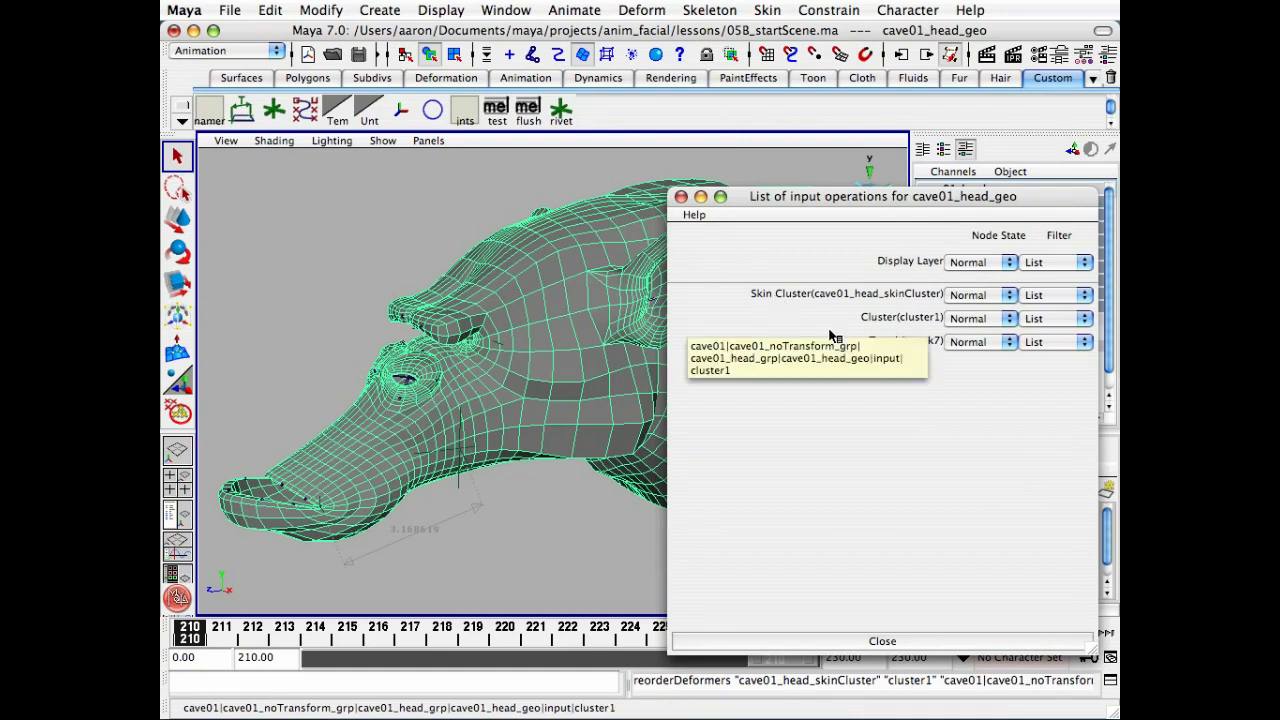
left_click(965, 642)
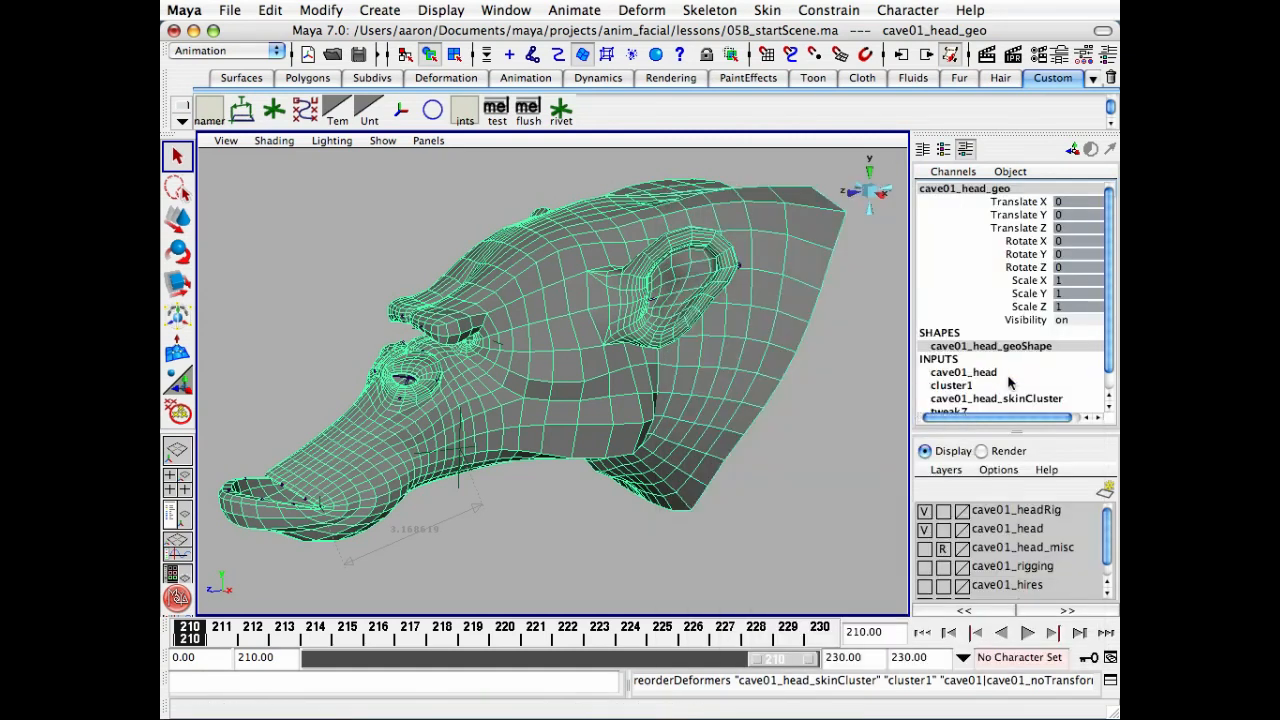
- Rename the head mesh's cluster1 input to cave01_l_mthSide_csr
double_click(960, 398)
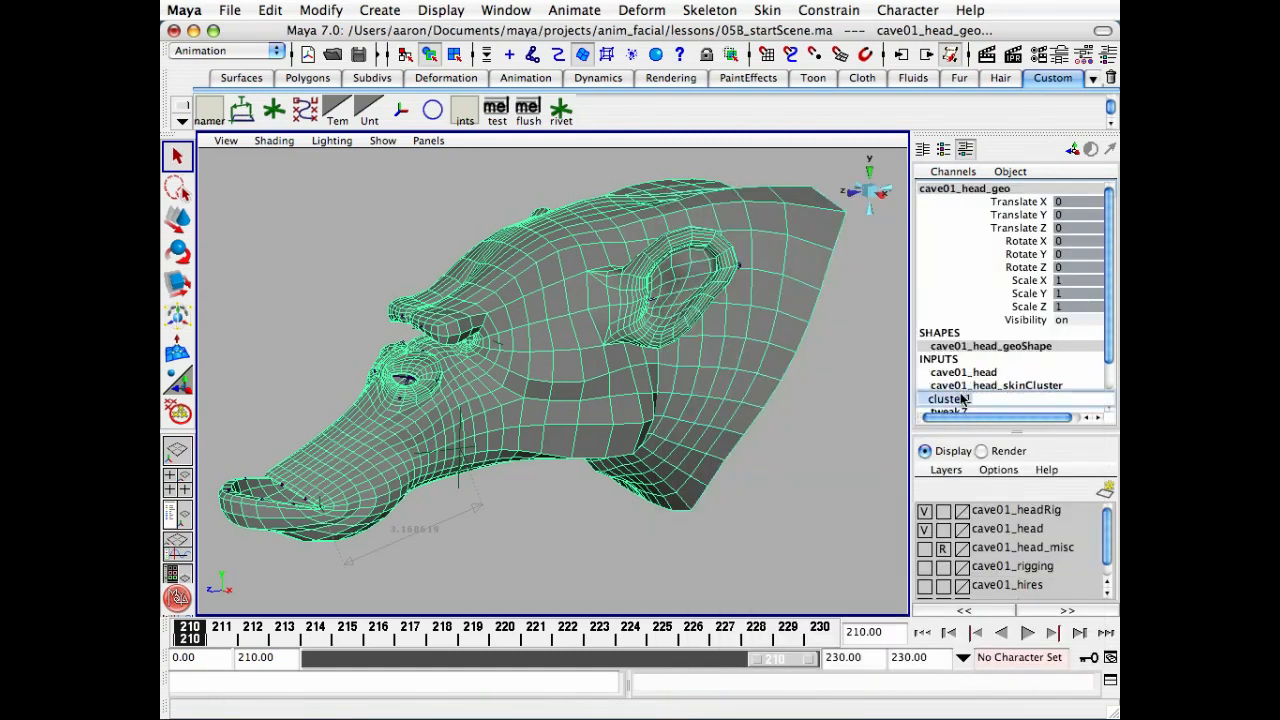
type("cave01_l_mthSide_")
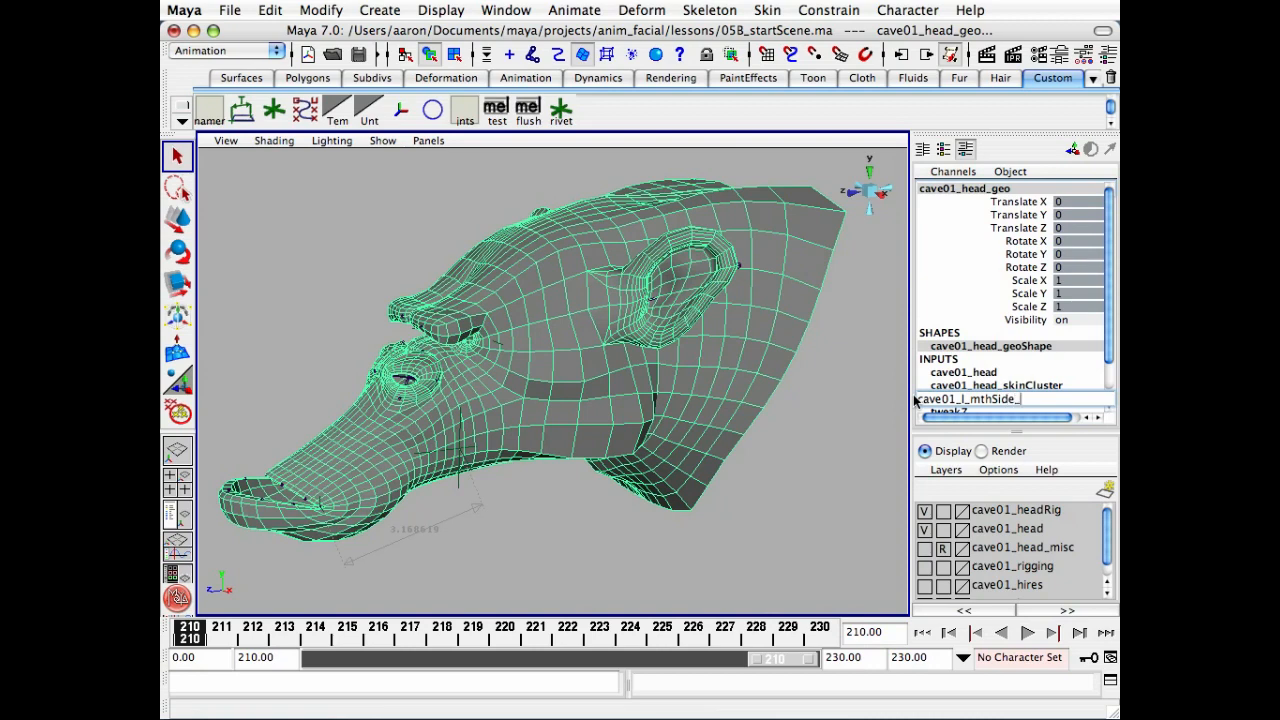
type("csr")
key("Return")
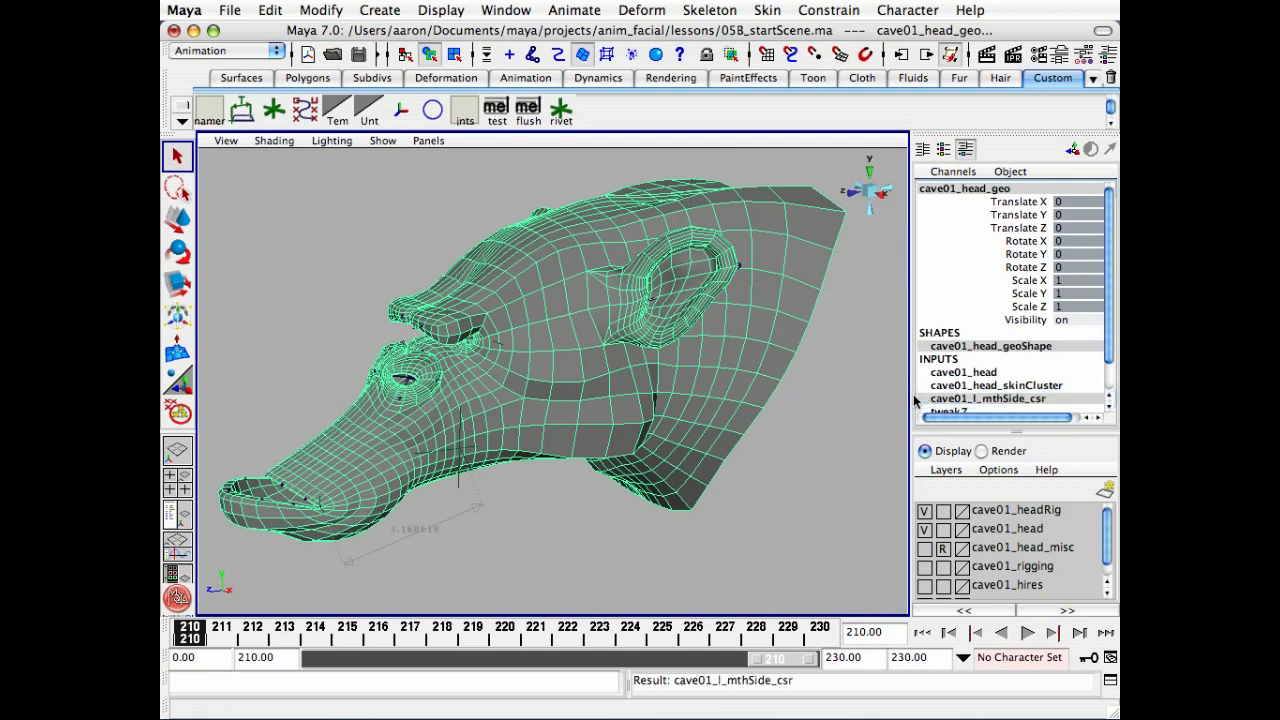
- Hide locators in the perspective view and select the head mesh cave01_head_geo
left_click(545, 555)
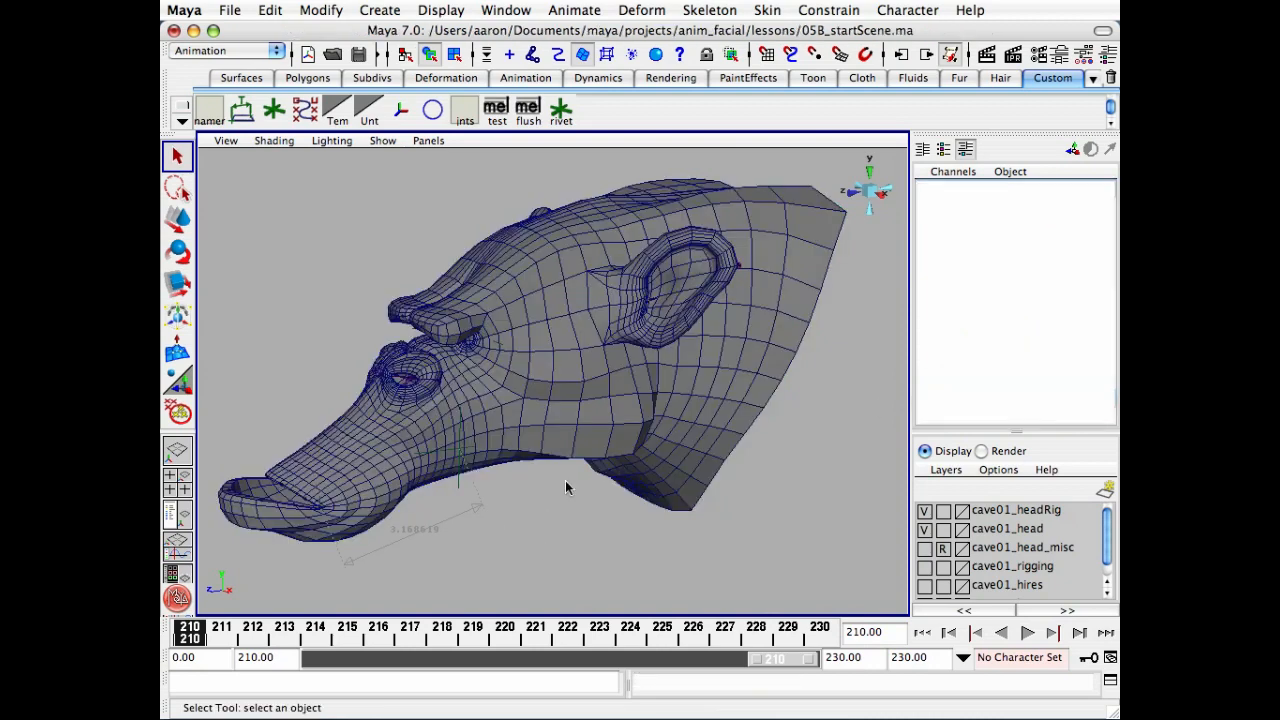
left_click_drag(541, 404, 460, 435, "alt")
left_click(383, 141)
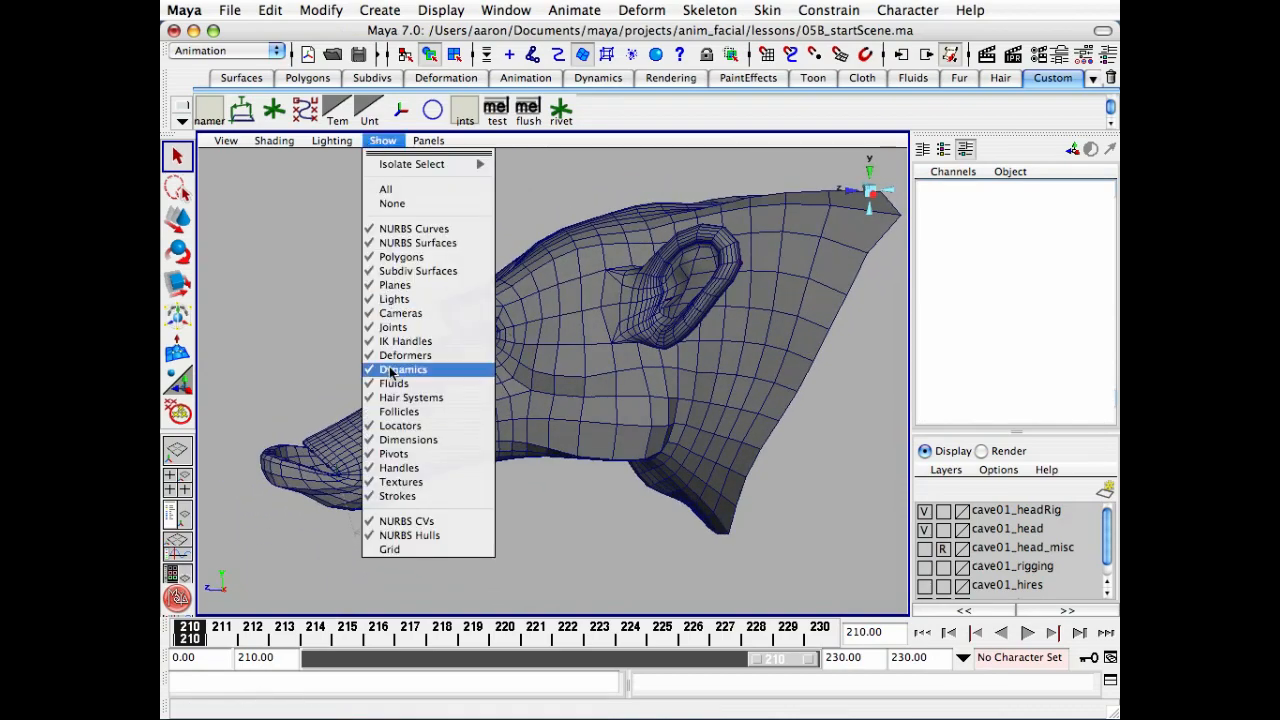
left_click(392, 426)
right_click_drag(458, 430, 506, 486, "alt")
middle_click_drag(455, 388, 473, 354, "alt")
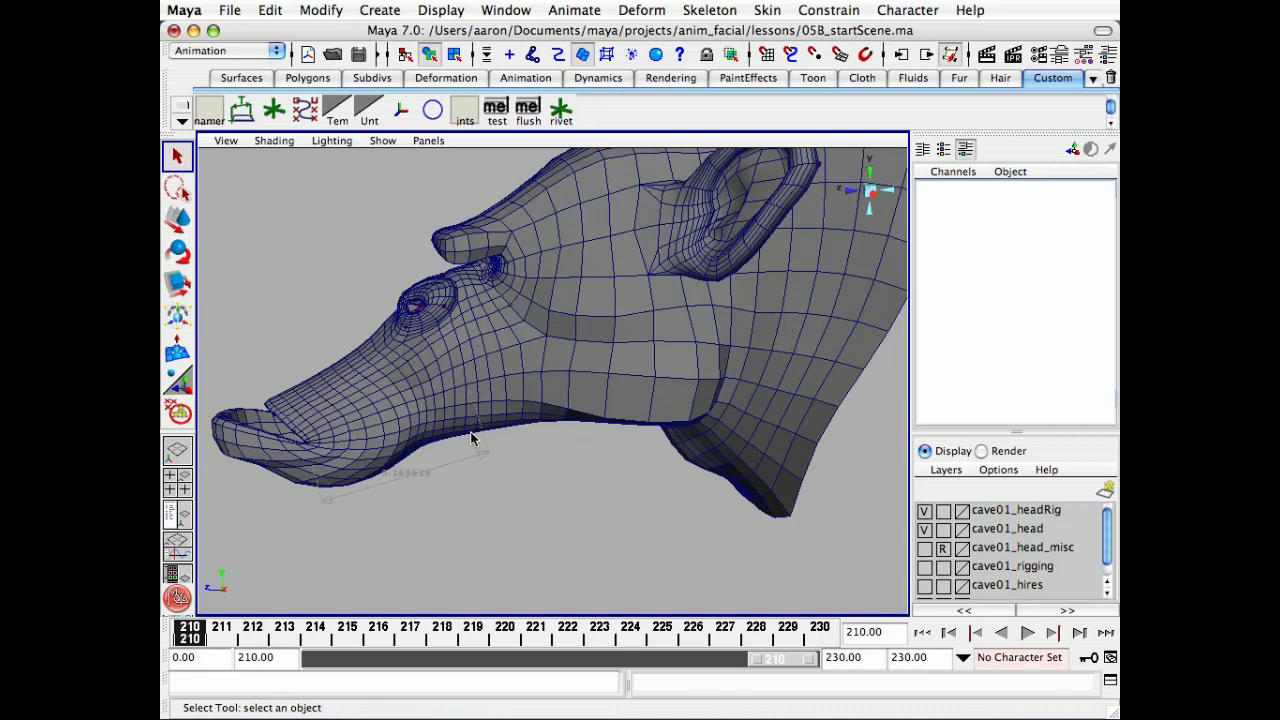
left_click(600, 366)
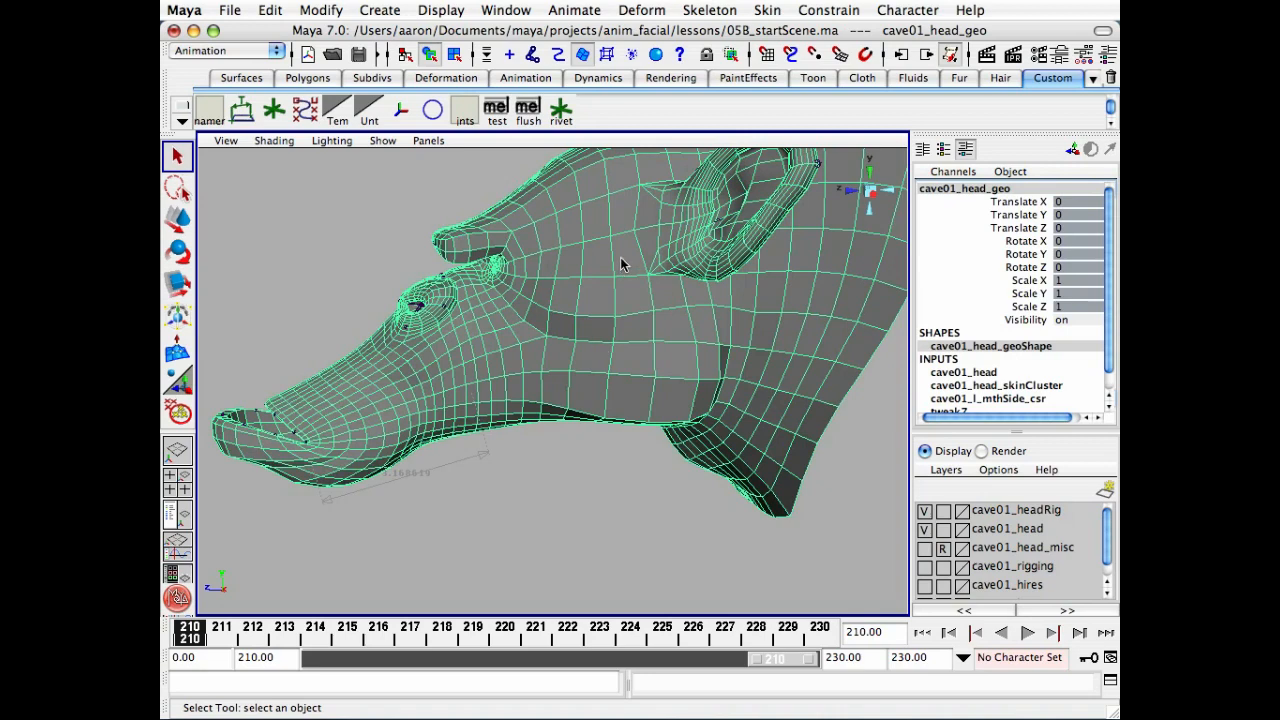
left_click(641, 10)
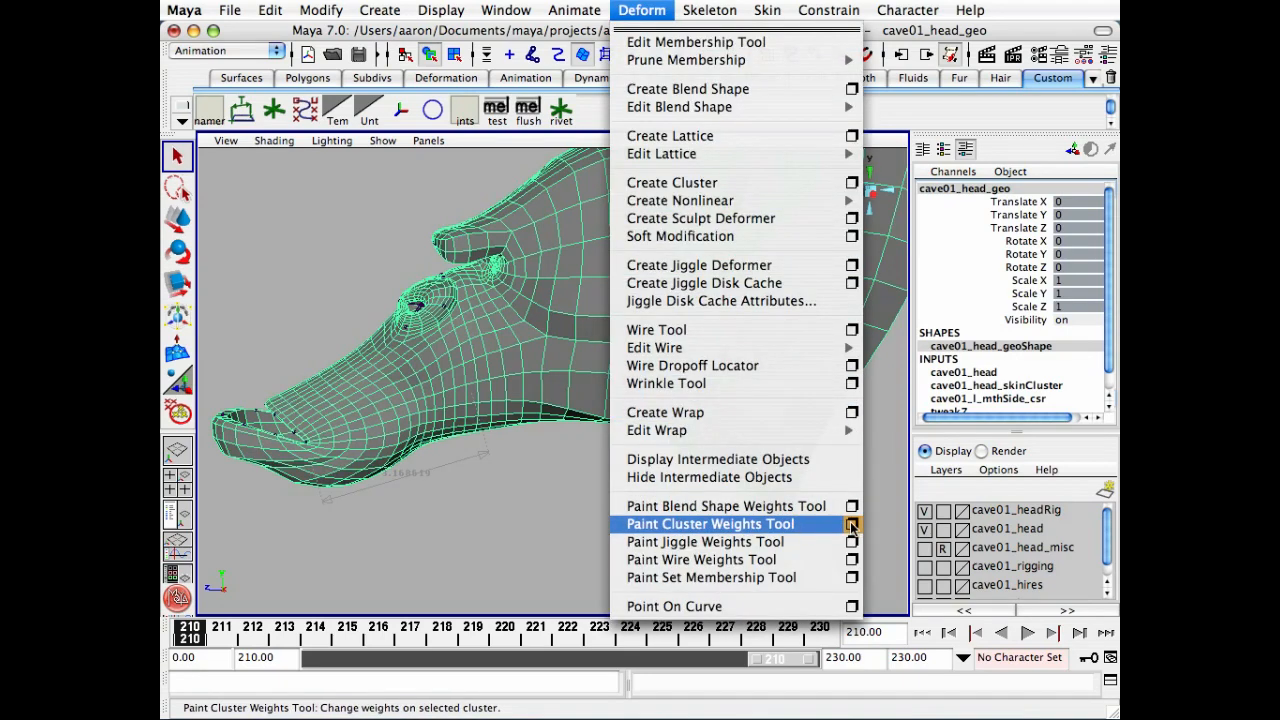
left_click(842, 524)
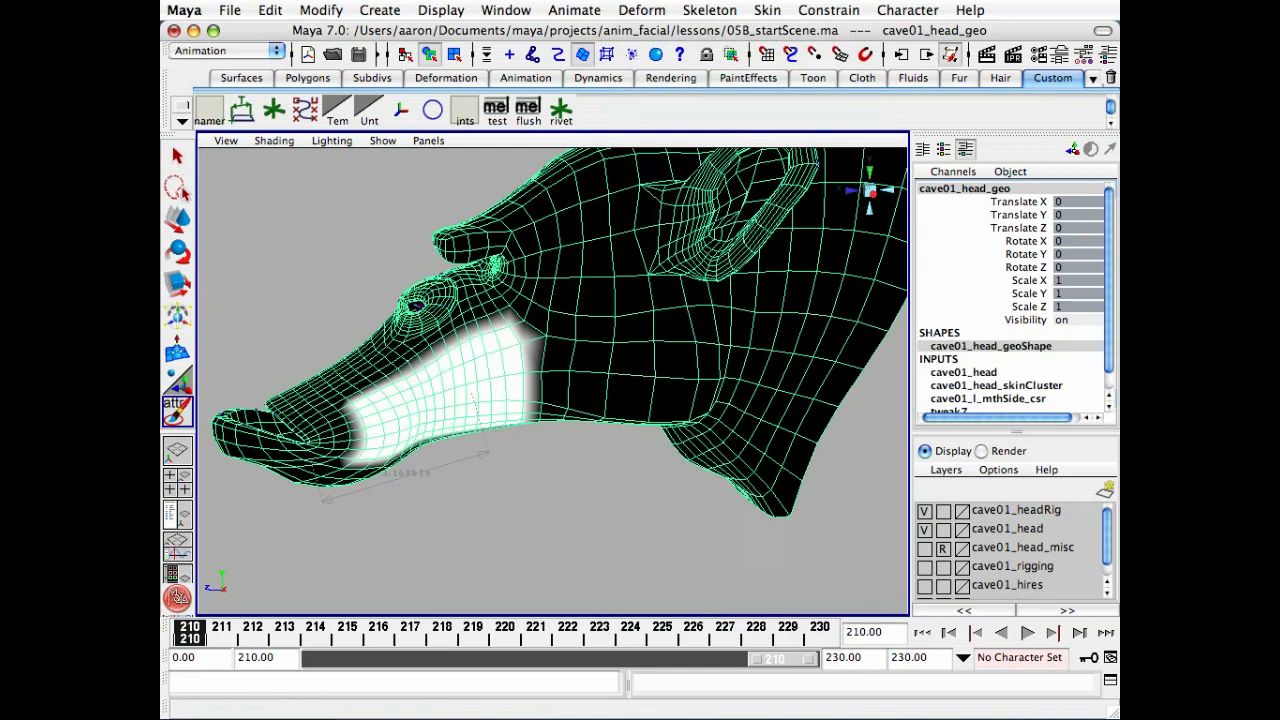
left_click_drag(1063, 121, 717, 34)
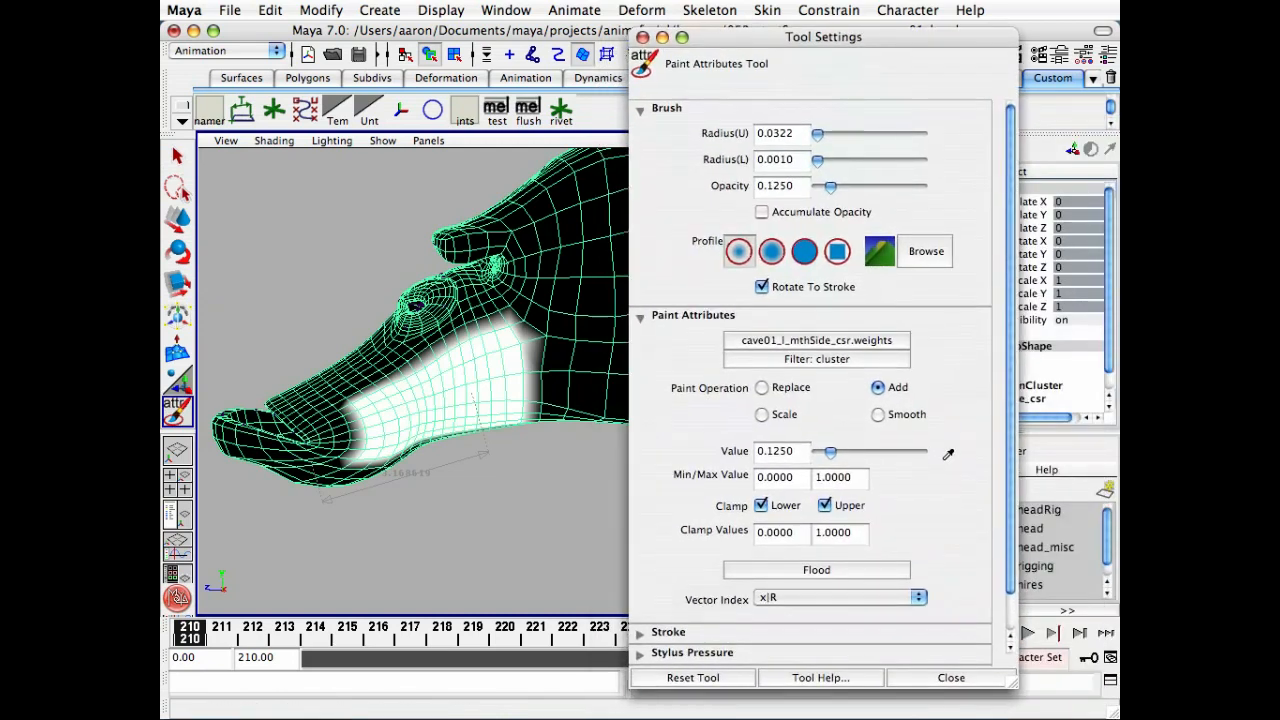
left_click(961, 673)
key("q")
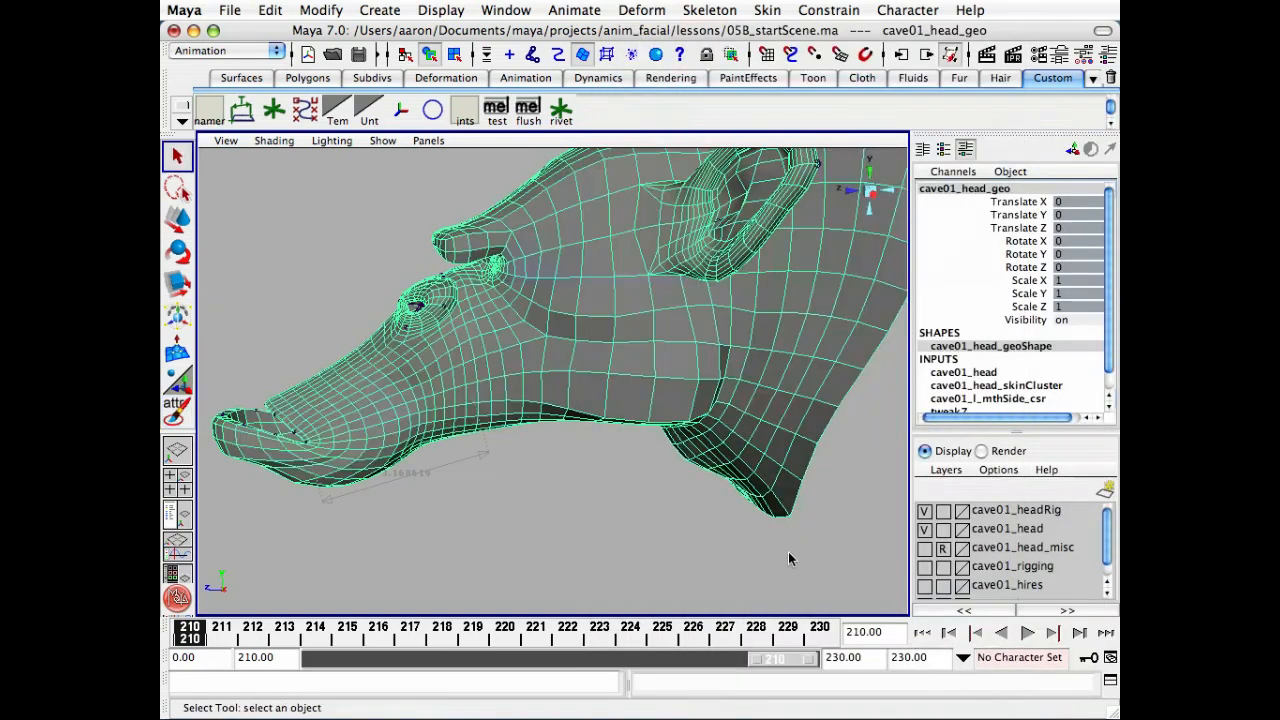
- Start painting the cave01_l_mthSide_csr weights on the head mesh, with the paint tool's settings open beside the mouth area
right_click(575, 387)
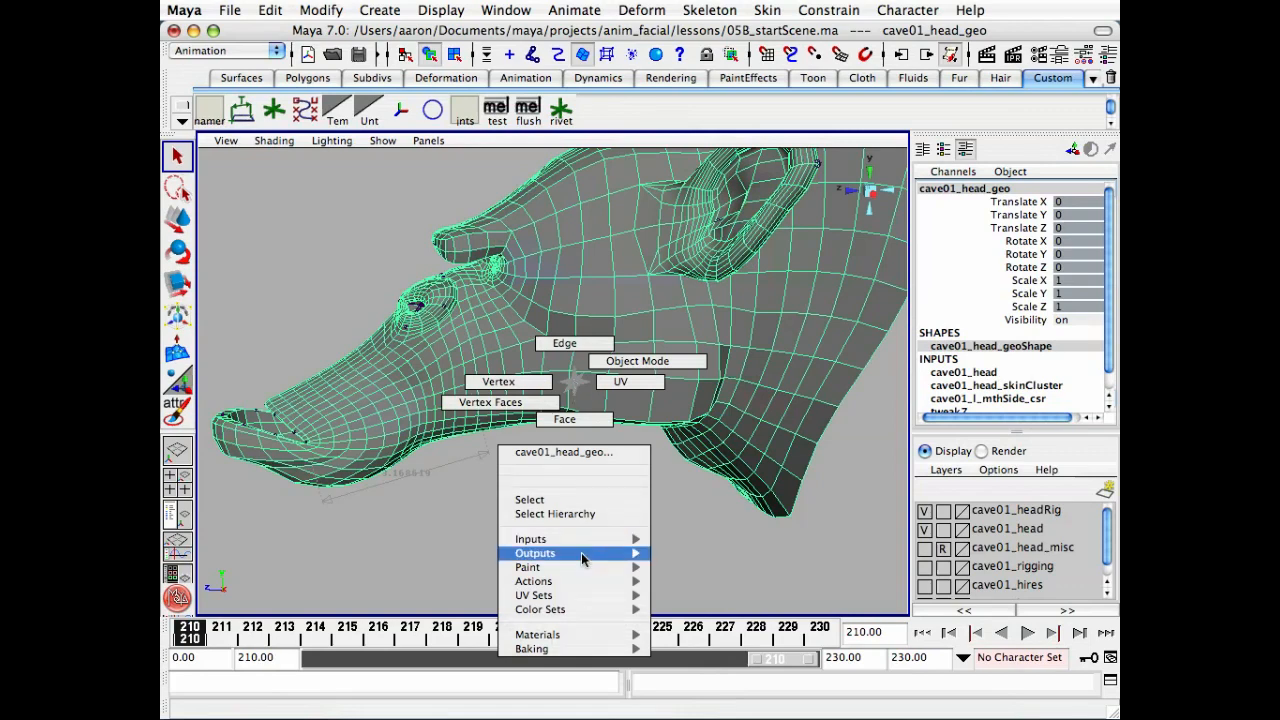
mouse_move(580, 568)
mouse_move(703, 610)
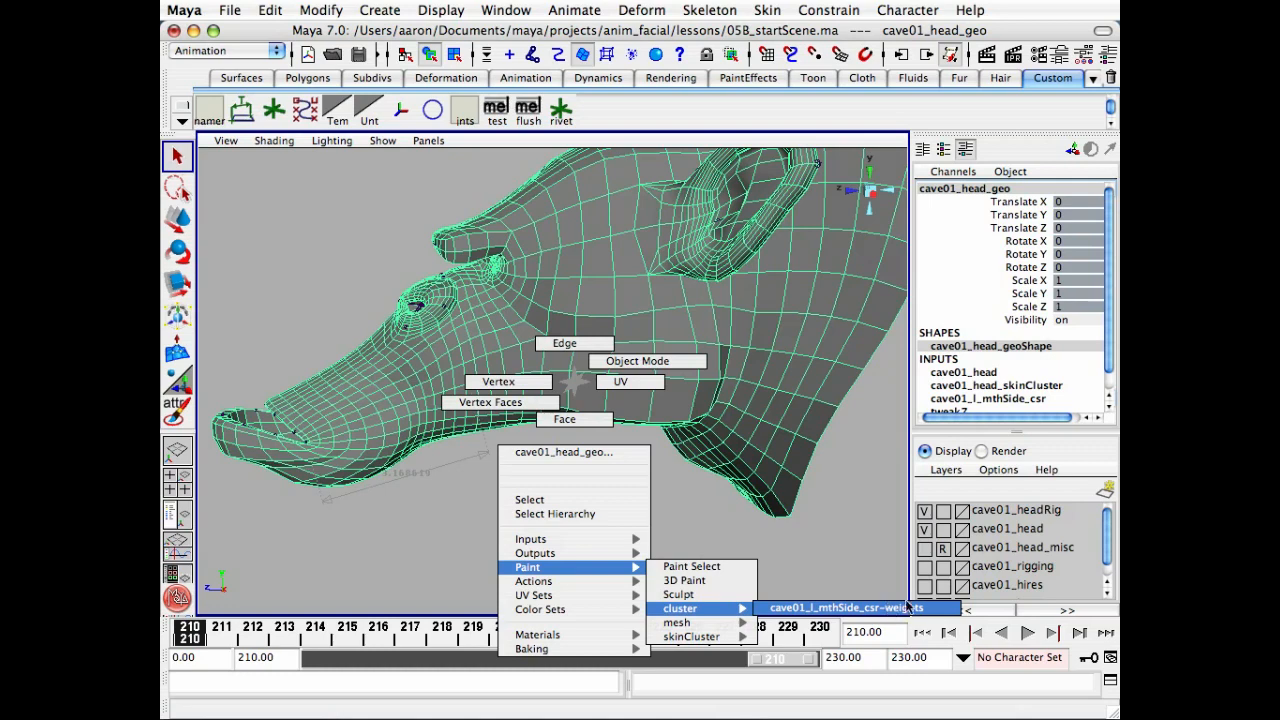
left_click(918, 608)
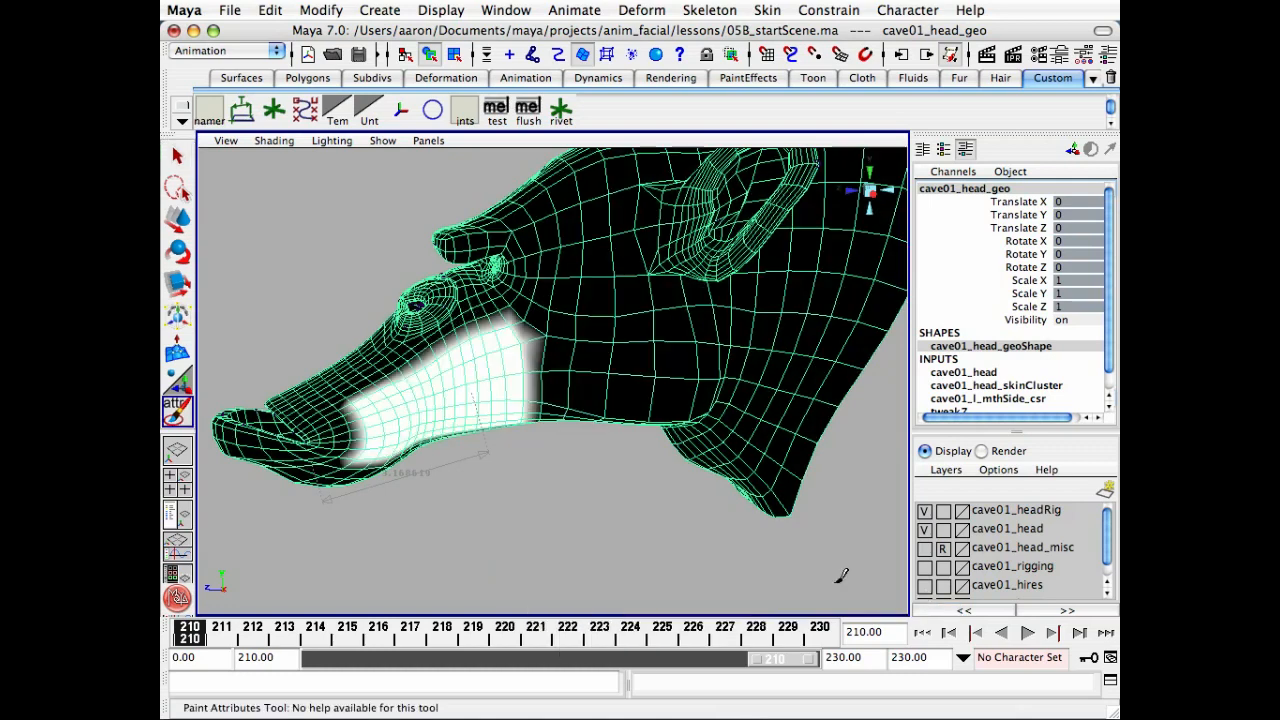
double_click(177, 410)
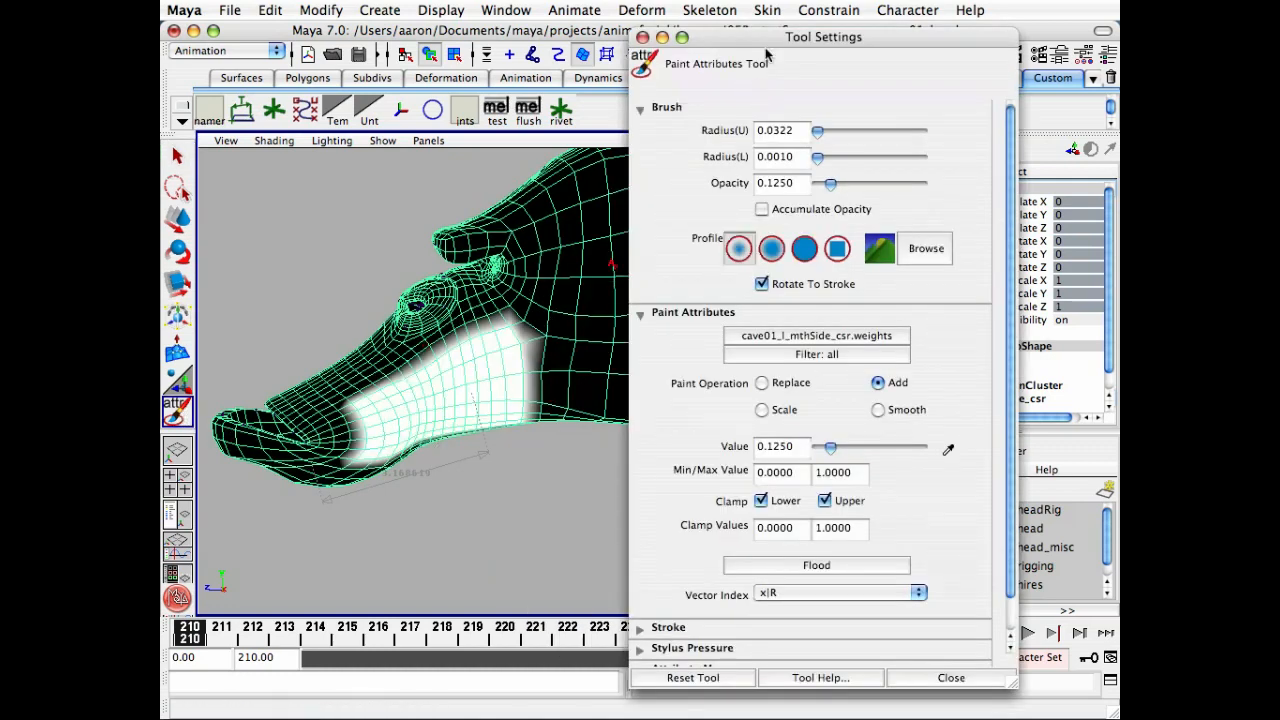
left_click_drag(768, 38, 852, 38)
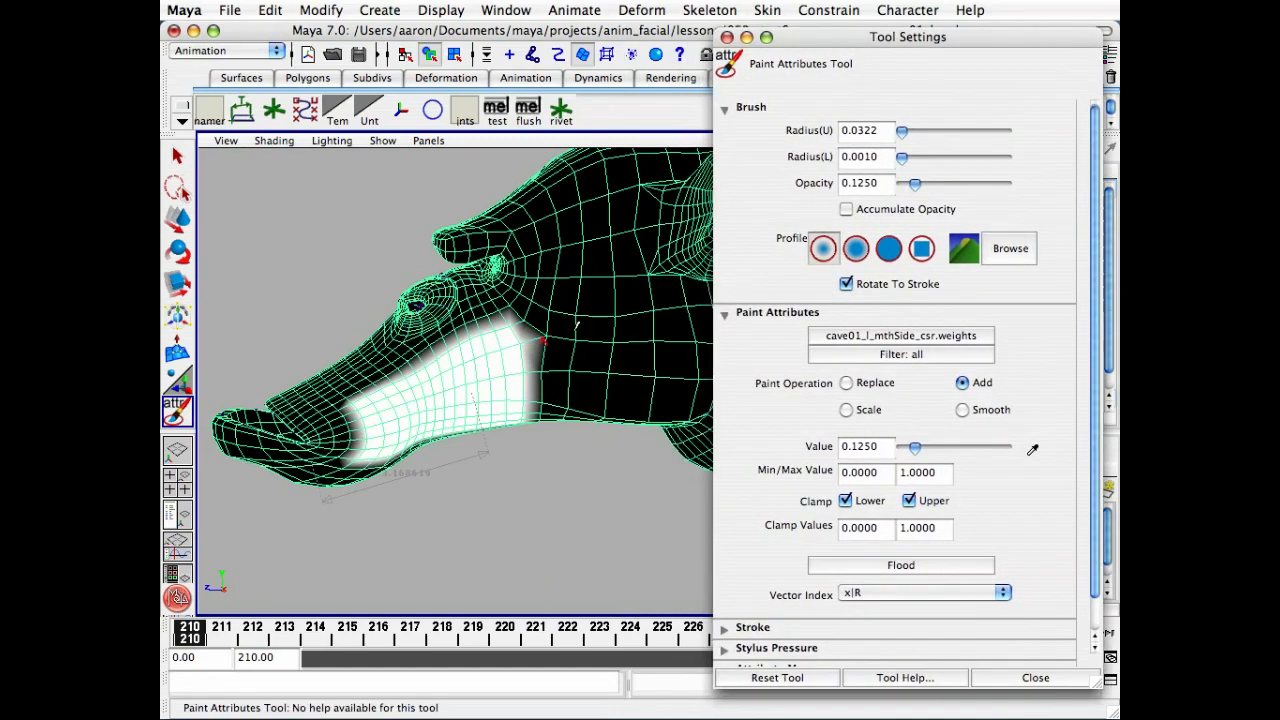
- Configure the weight brush with a solid profile, opacity 1.0 and the Replace paint operation
right_click_drag(475, 364, 572, 355, "alt")
left_click(889, 246)
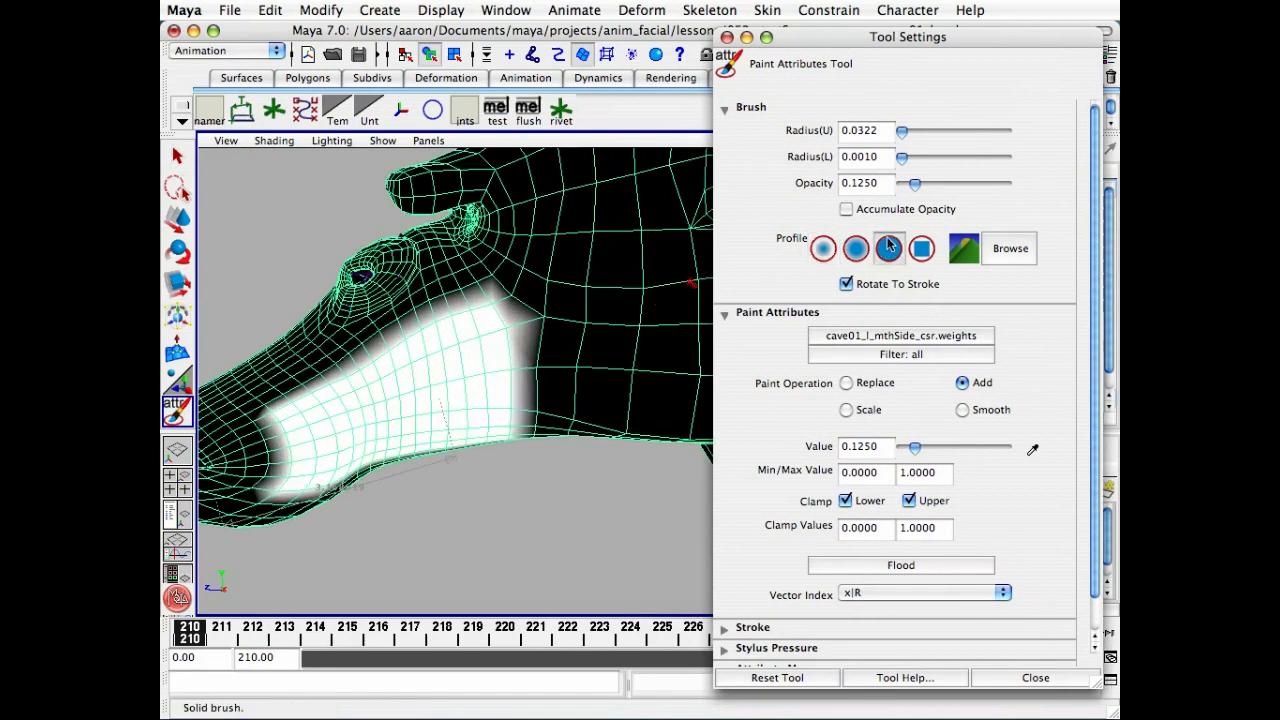
left_click_drag(914, 184, 1010, 184)
left_click_drag(390, 430, 450, 424, "alt")
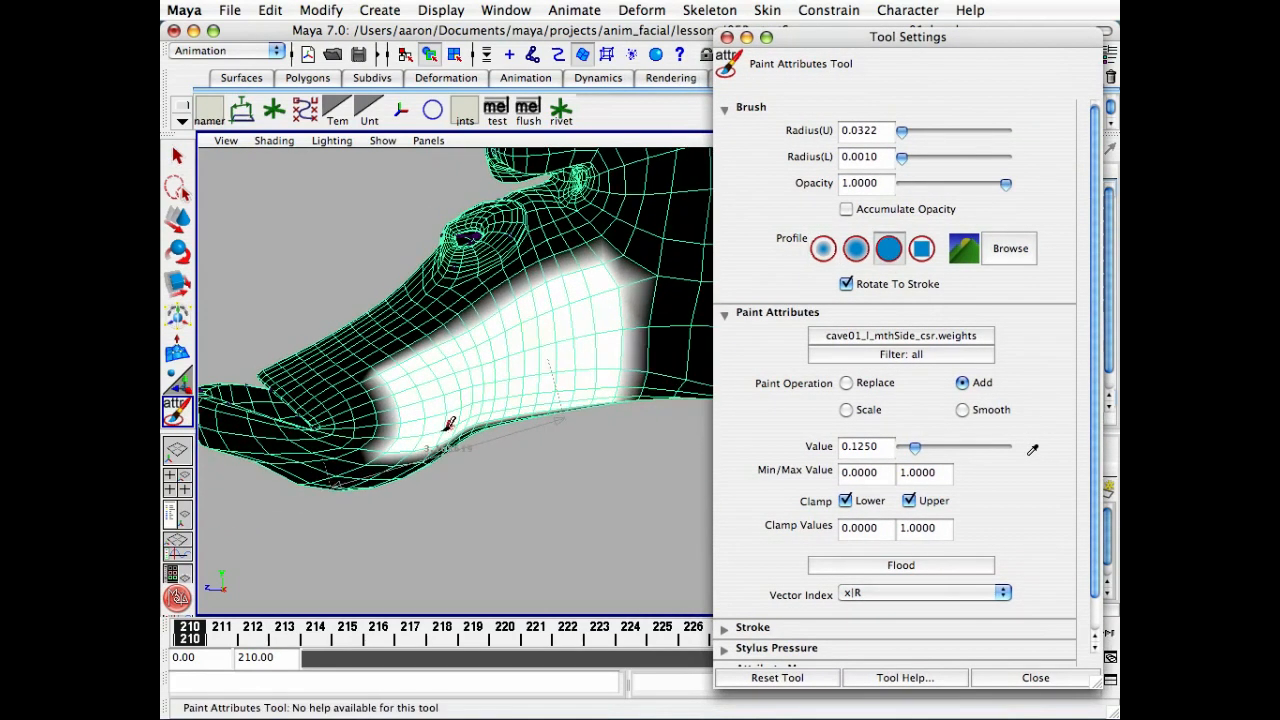
left_click(847, 383)
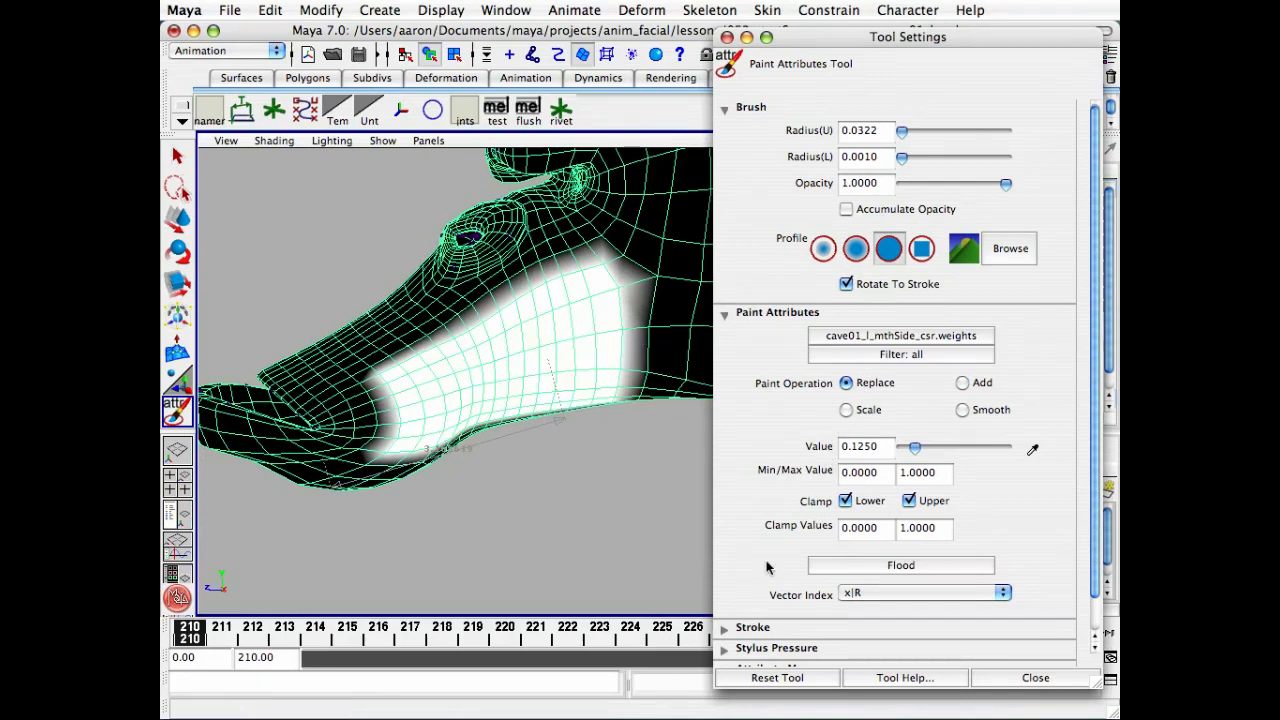
left_click_drag(410, 435, 437, 431, "alt")
mouse_move(437, 431)
right_mouse_down("alt")
mouse_move(450, 449)
mouse_move(510, 425)
right_mouse_up("alt")
middle_click_drag(510, 425, 514, 423, "alt")
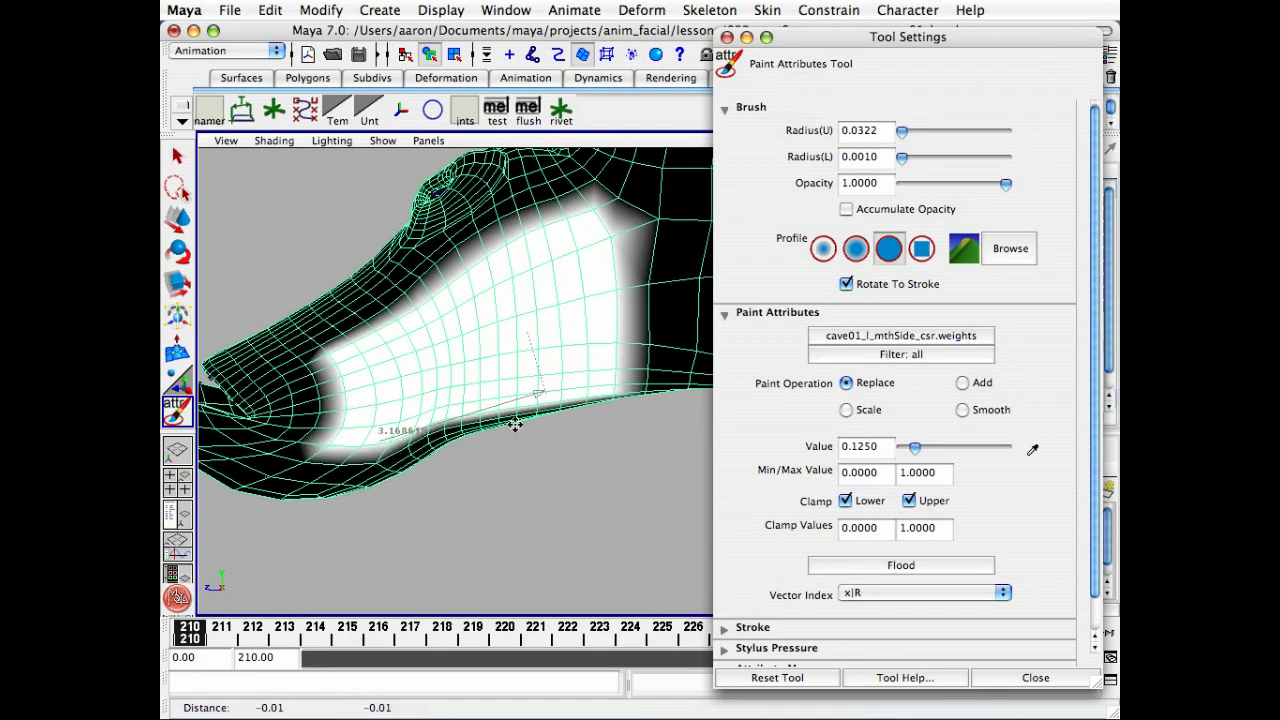
left_click_drag(489, 437, 476, 440, "alt")
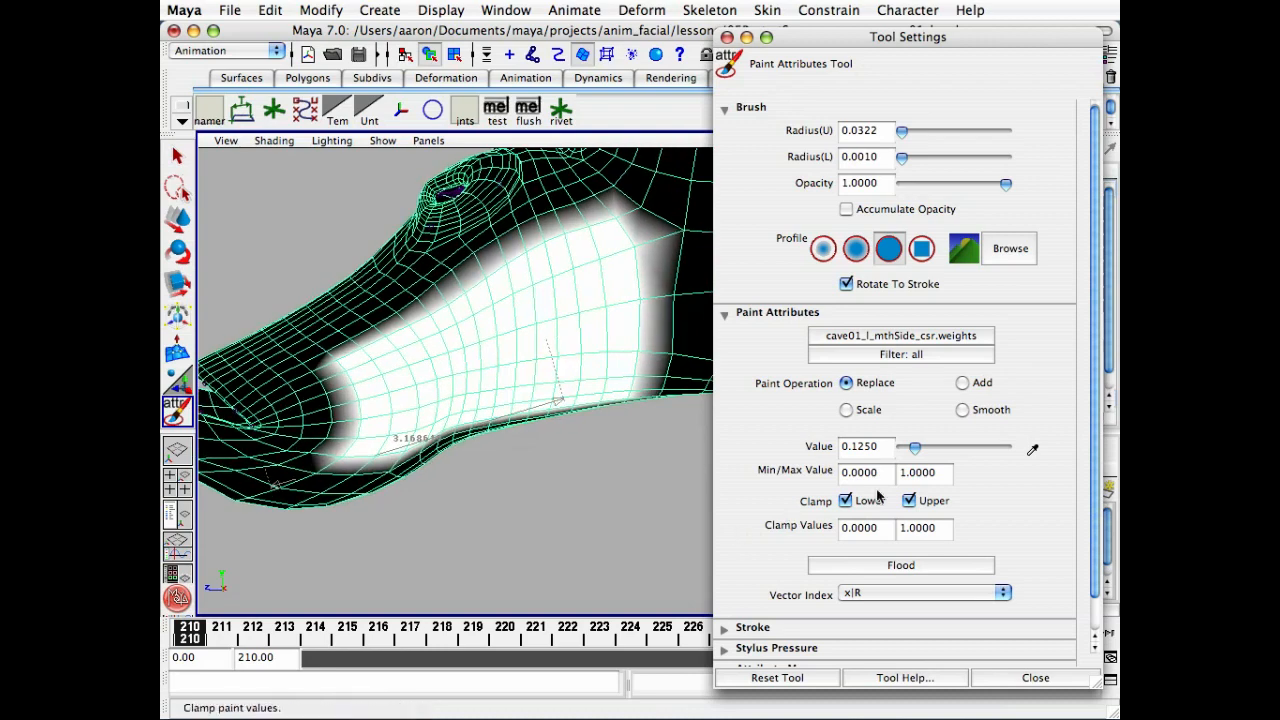
- Set the paint value to 0.1 and radius to 0.0758, and paint the outermost rear and front vertex columns of the white weight area
left_click_drag(856, 450, 884, 449)
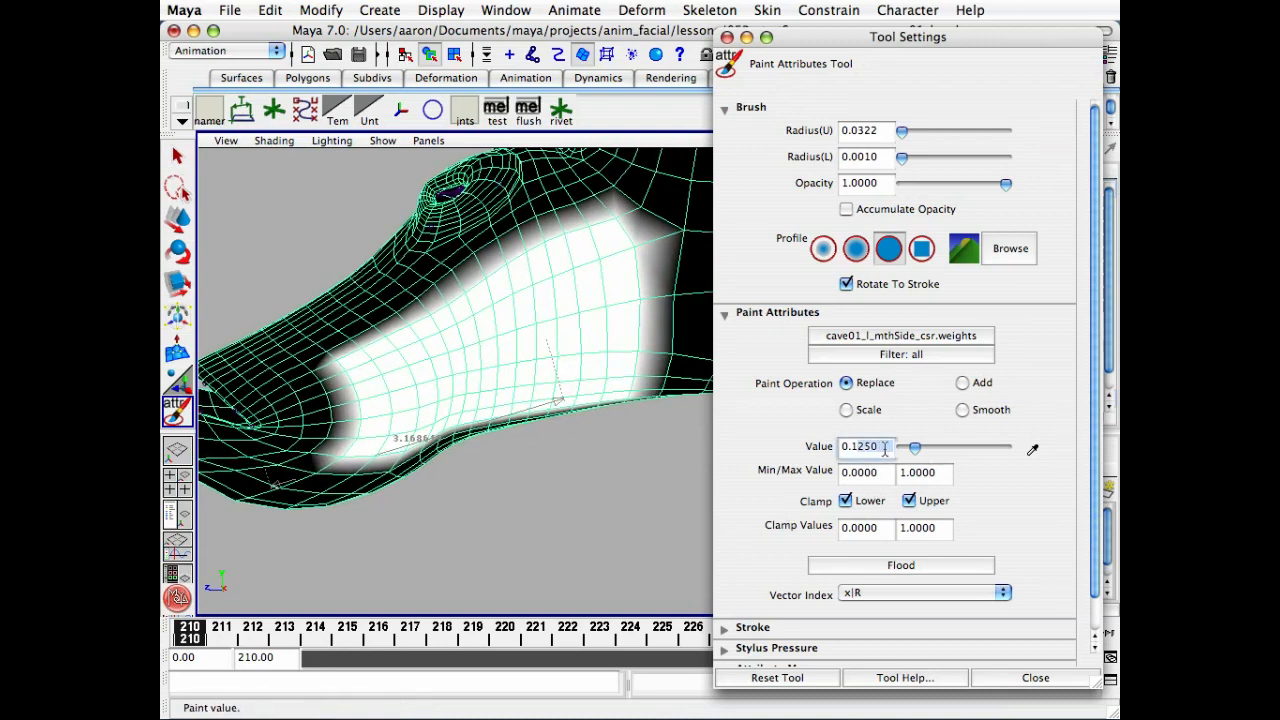
type("0.1")
key("Return")
right_click_drag(332, 430, 450, 405, "alt")
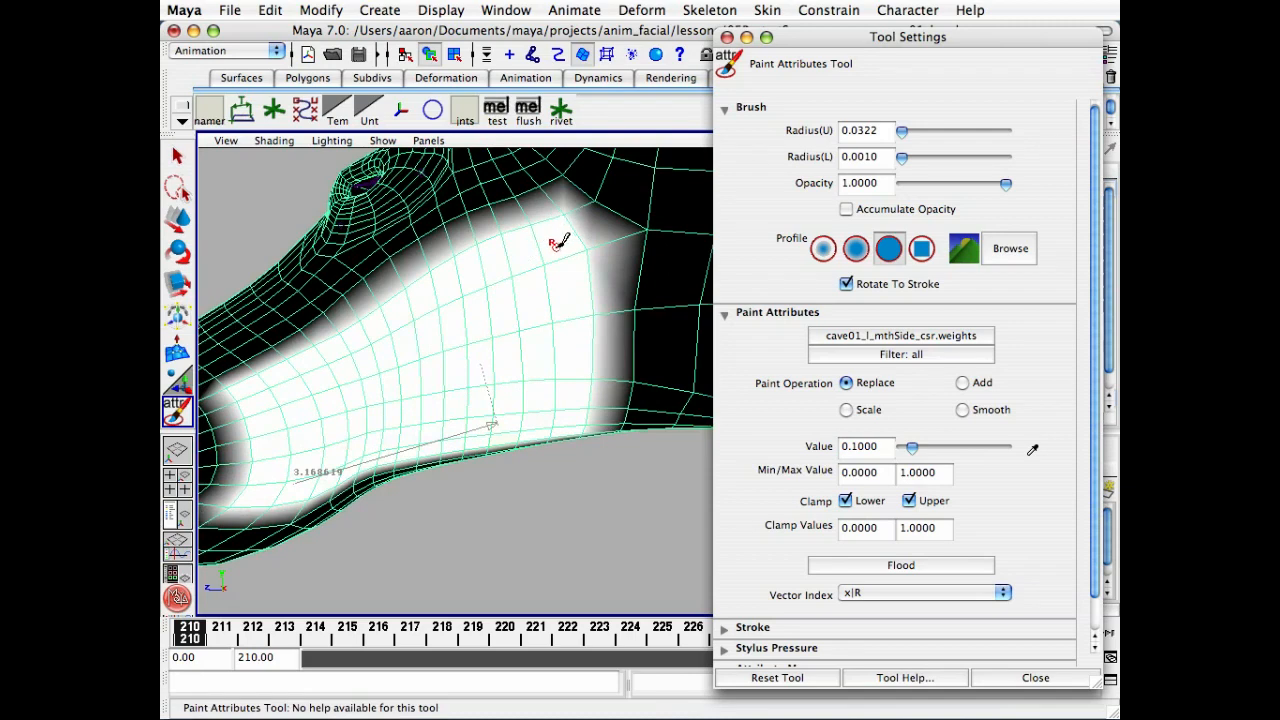
mouse_move(557, 246)
left_mouse_down()
mouse_move(563, 223)
mouse_move(591, 286)
mouse_move(584, 432)
left_mouse_up()
middle_click_drag(340, 406, 456, 362, "alt")
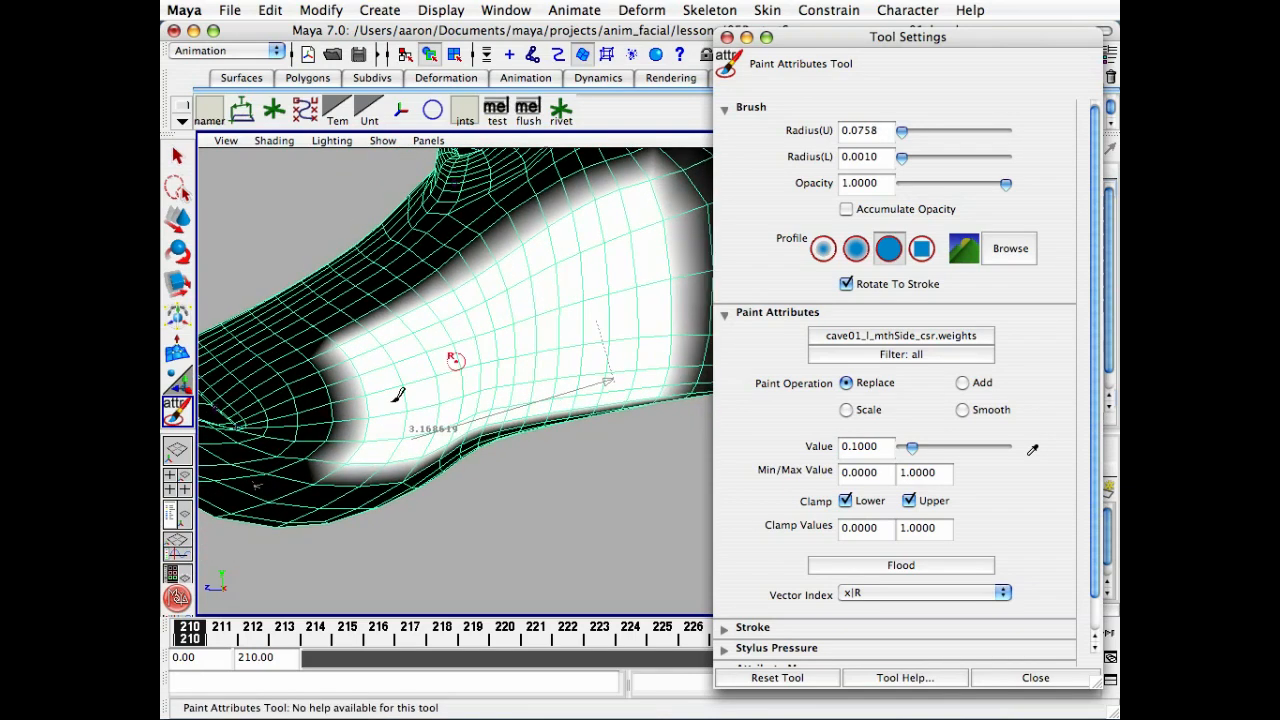
mouse_move(333, 348)
left_mouse_down()
mouse_move(362, 385)
mouse_move(348, 478)
left_mouse_up()
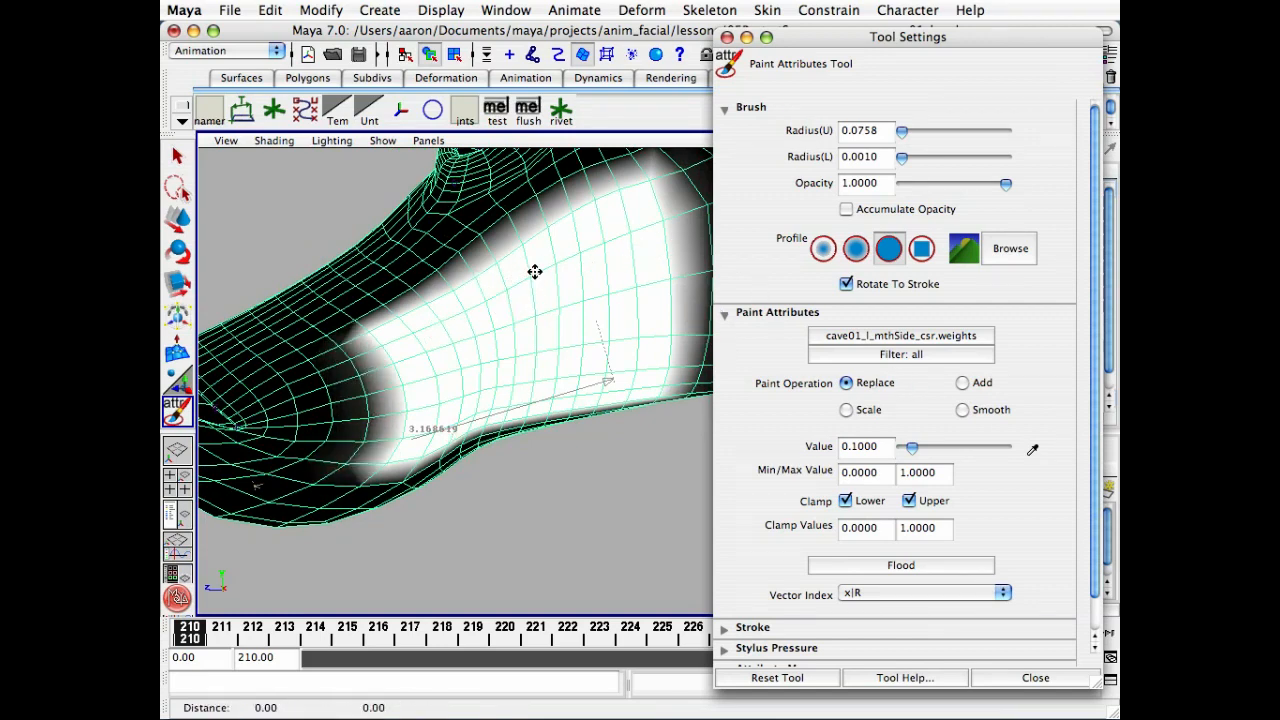
- Set the paint value to 0.2 and paint the next vertex columns inward from the rear and front edges of the white area
middle_click_drag(534, 274, 508, 306, "alt")
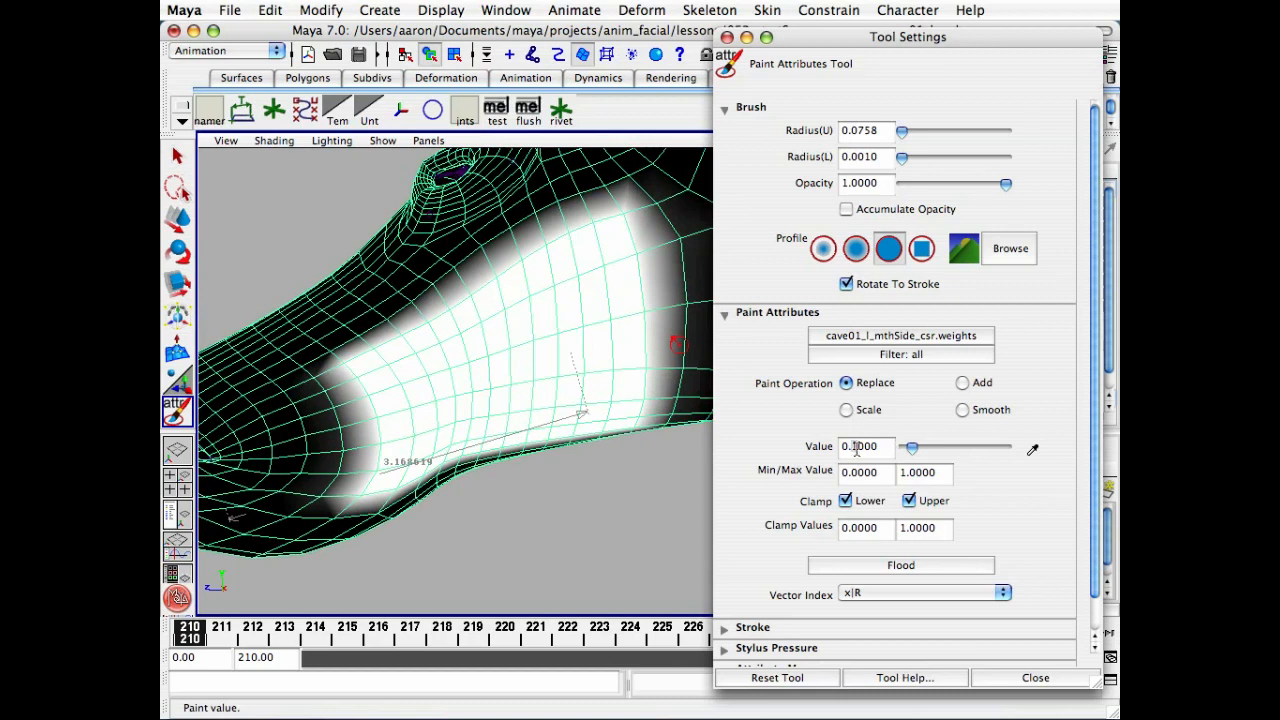
type("2")
key("Return")
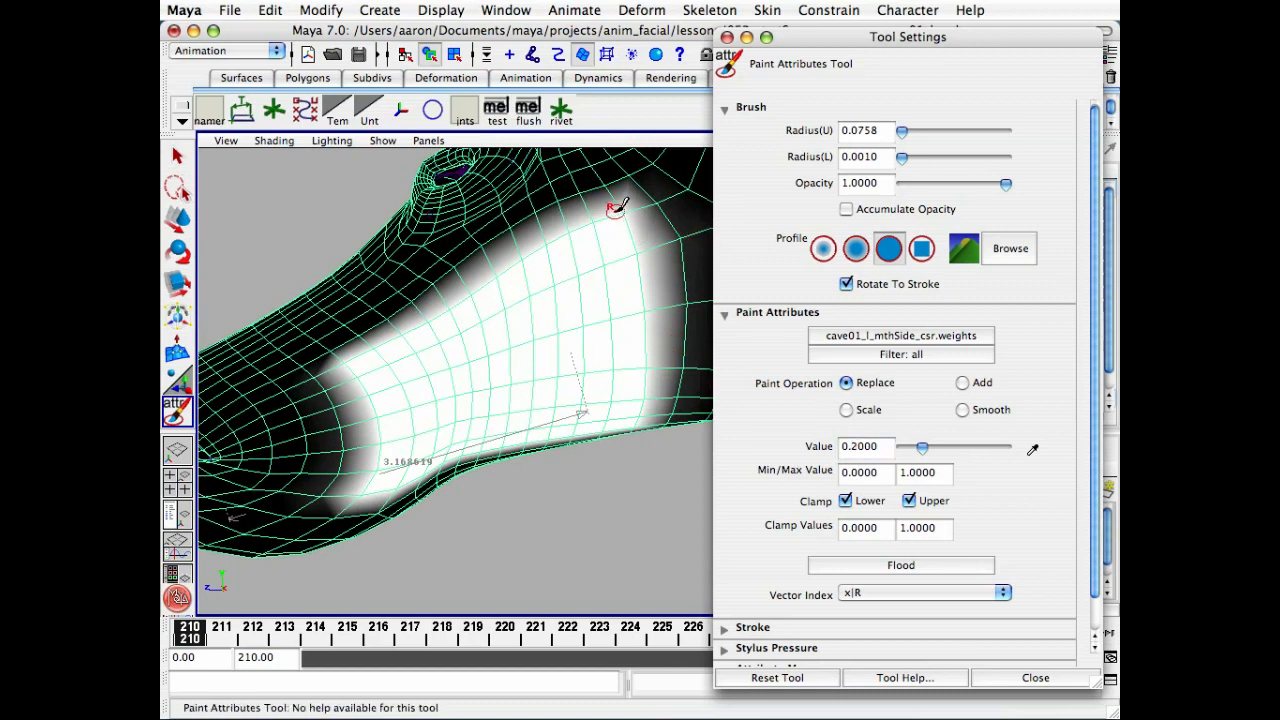
left_click_drag(612, 211, 646, 375)
mouse_move(338, 356)
left_mouse_down()
mouse_move(368, 392)
mouse_move(362, 495)
left_mouse_up()
left_click(388, 444)
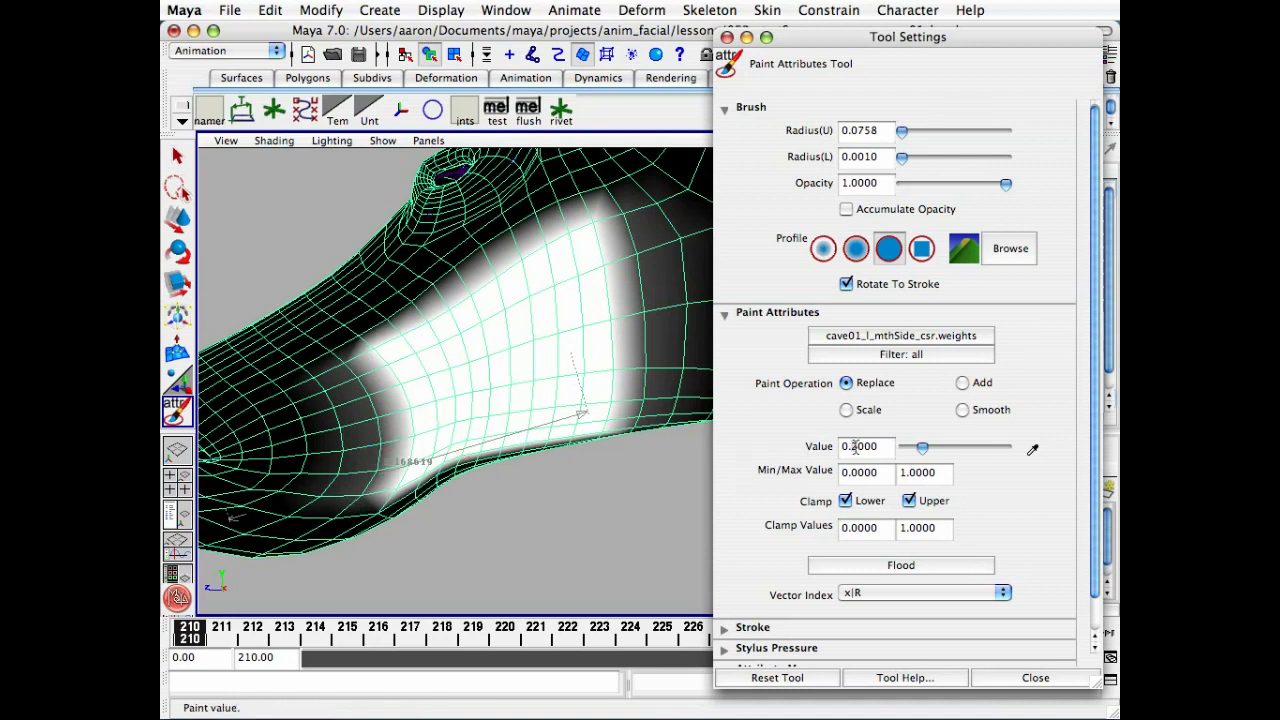
- Set the paint value to 0.4 and paint the next columns inward on the mouth side and jaw side of the white area
key("Return")
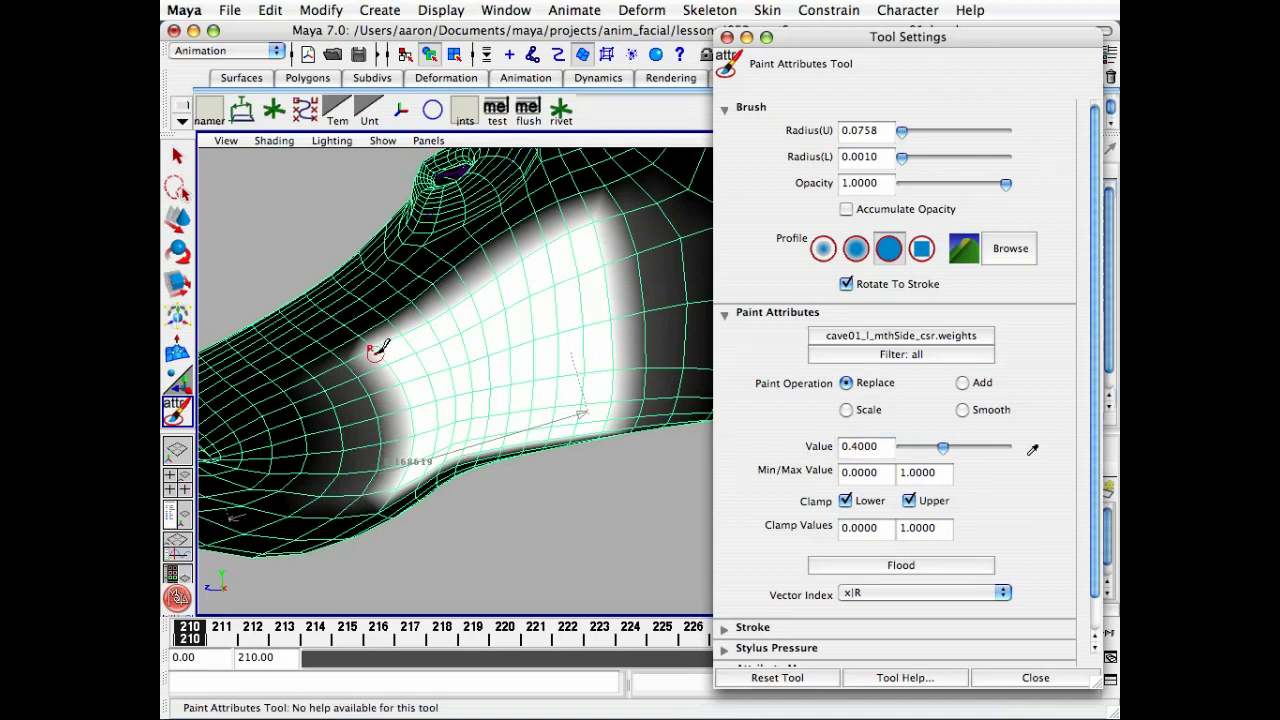
mouse_move(377, 350)
left_mouse_down()
mouse_move(410, 438)
mouse_move(398, 480)
mouse_move(405, 452)
left_mouse_up()
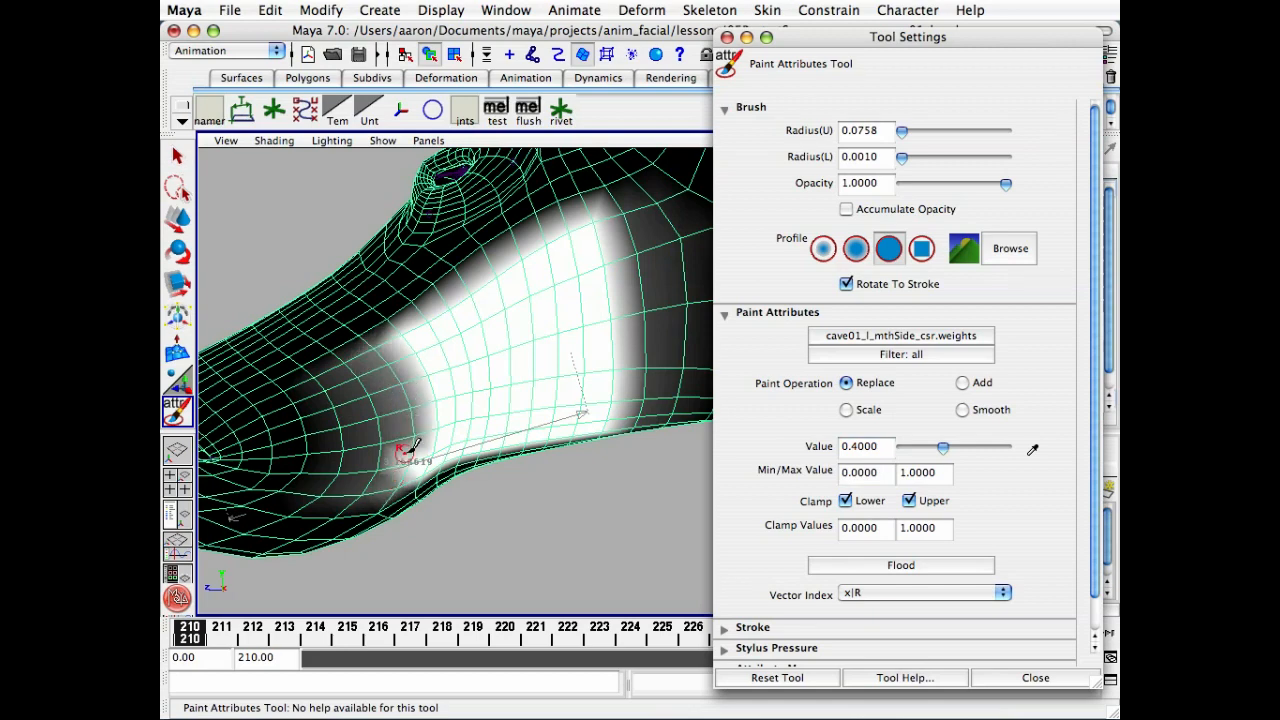
mouse_move(586, 223)
left_mouse_down()
mouse_move(620, 357)
mouse_move(612, 430)
mouse_move(604, 422)
left_mouse_up()
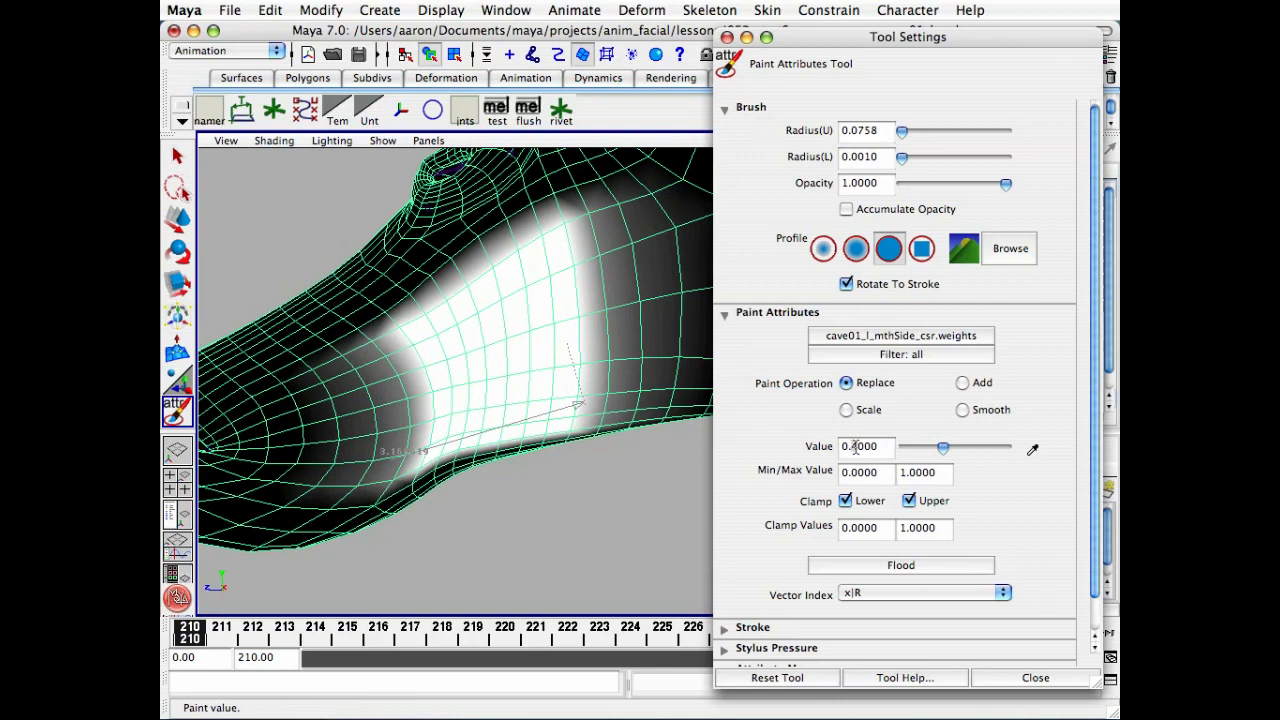
- Set the paint value to 0.6 and paint the following inner columns on the jaw side and mouth side
key("Return")
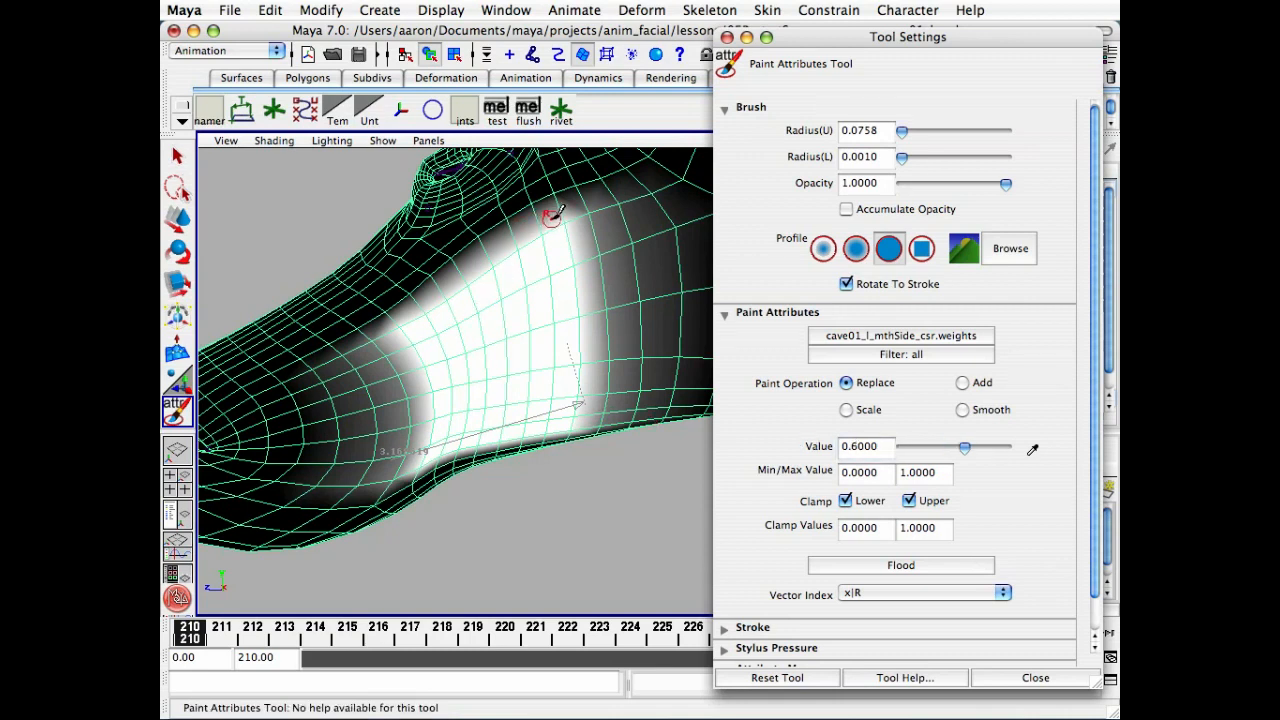
left_click_drag(557, 212, 577, 395)
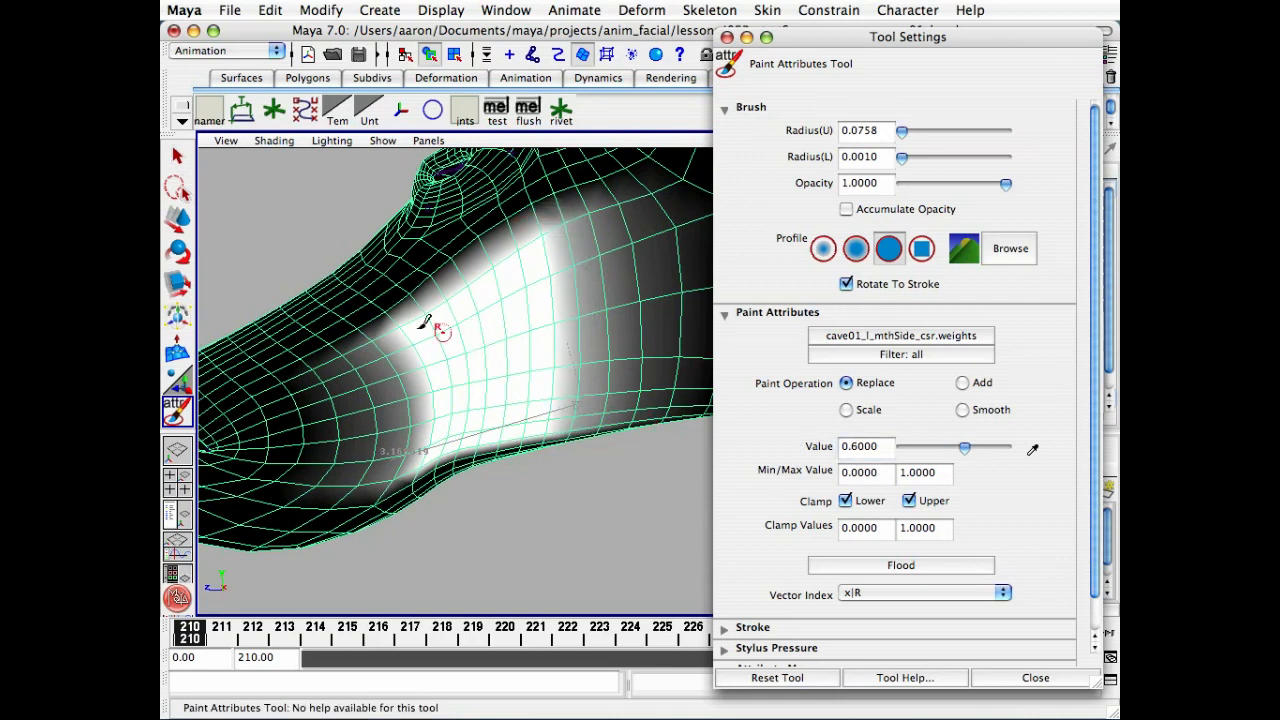
mouse_move(409, 317)
left_mouse_down()
mouse_move(435, 400)
mouse_move(428, 465)
left_mouse_up()
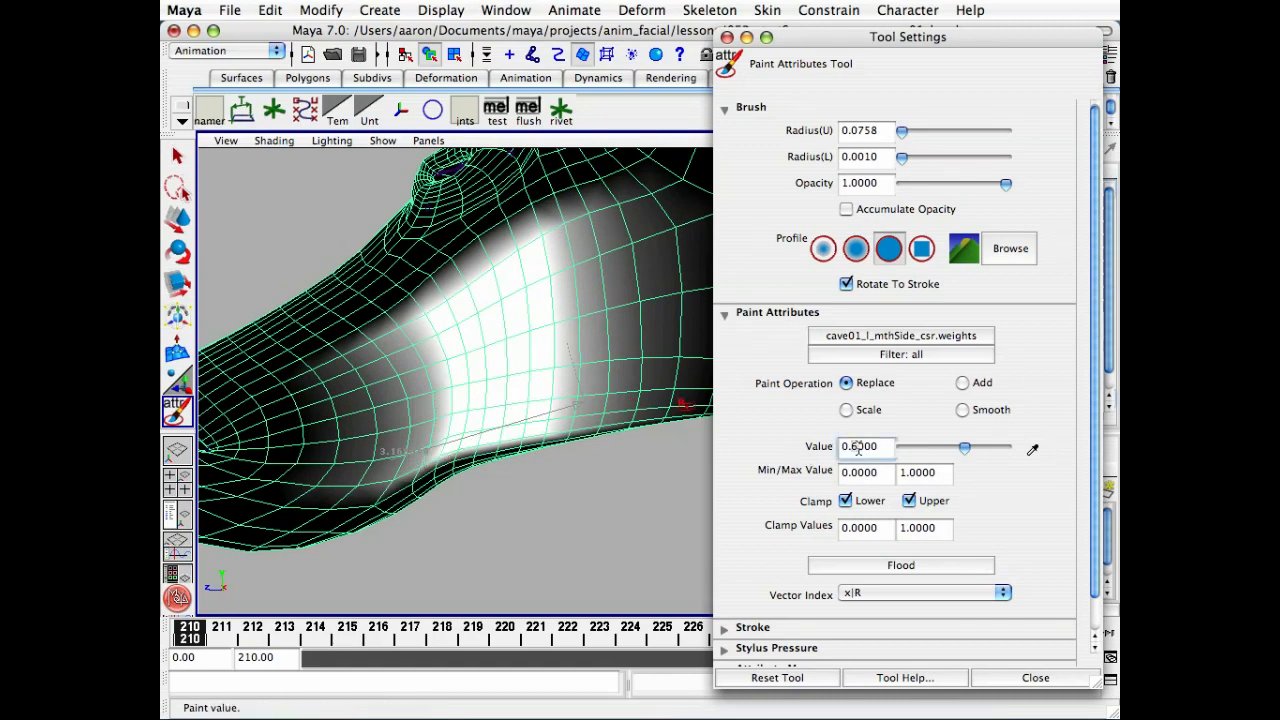
- Set the paint value to 0.8 and paint the columns bordering the remaining white centre on both sides
key("Return")
mouse_move(403, 366)
left_mouse_down("alt")
mouse_move(386, 380)
mouse_move(483, 332)
left_mouse_up("alt")
left_click_drag(540, 226, 548, 430)
left_click_drag(414, 286, 440, 400)
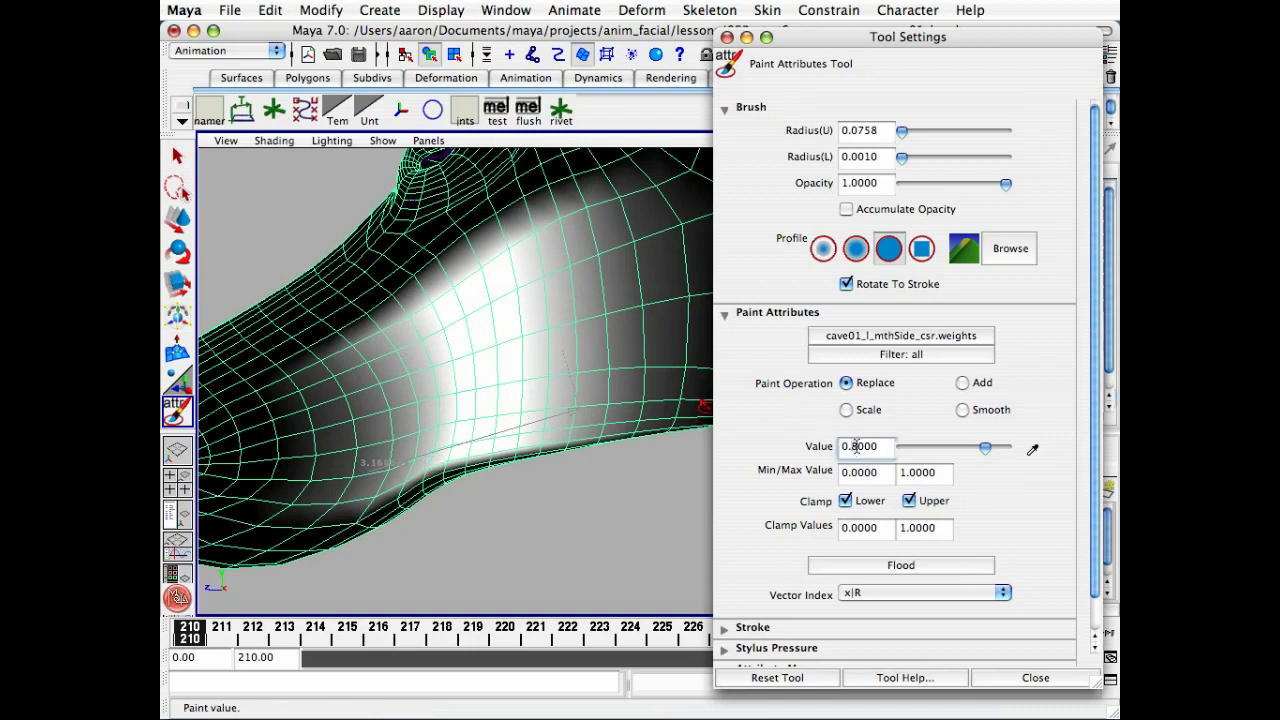
- Paint the innermost bordering columns with value 0.9, then exit the weight painting tool and deselect the head
type("9")
key("Return")
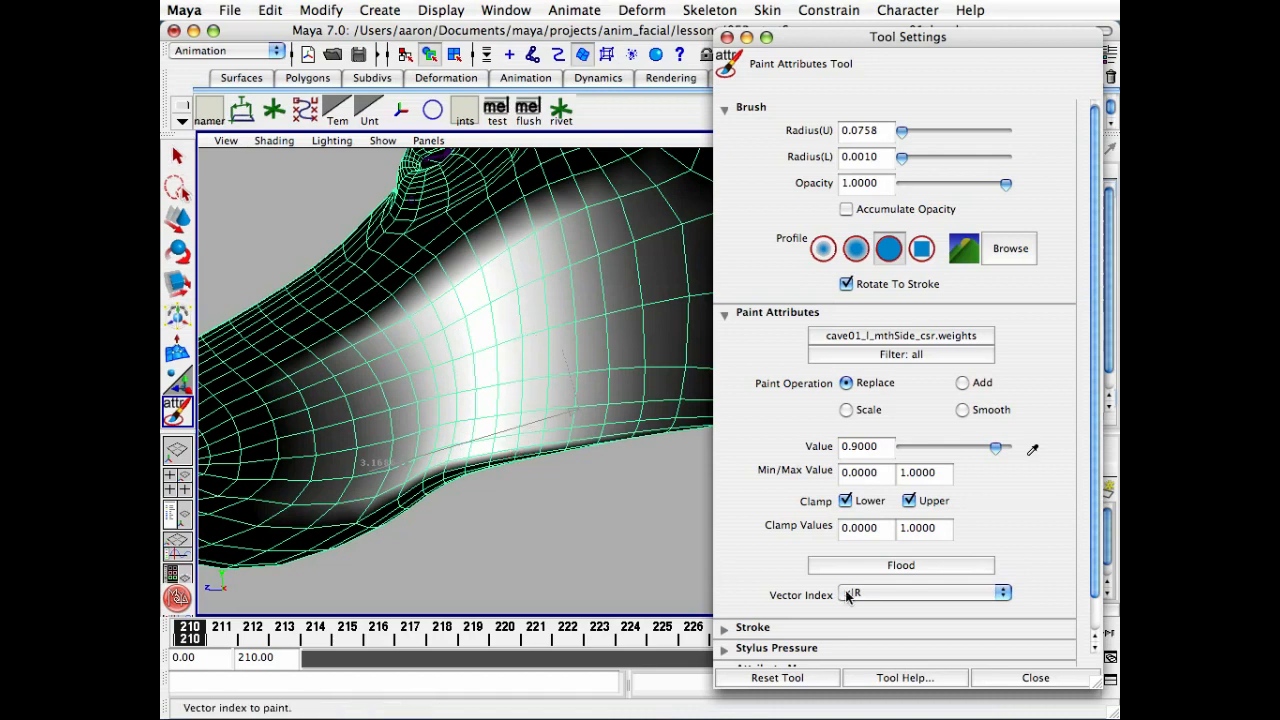
left_click(1038, 679)
key("q")
right_click_drag(658, 496, 540, 405, "alt")
left_click(681, 512)
- Open the Hypergraph and select the cave01_l_mthSide_loc locator node
left_click_drag(636, 447, 580, 420, "alt")
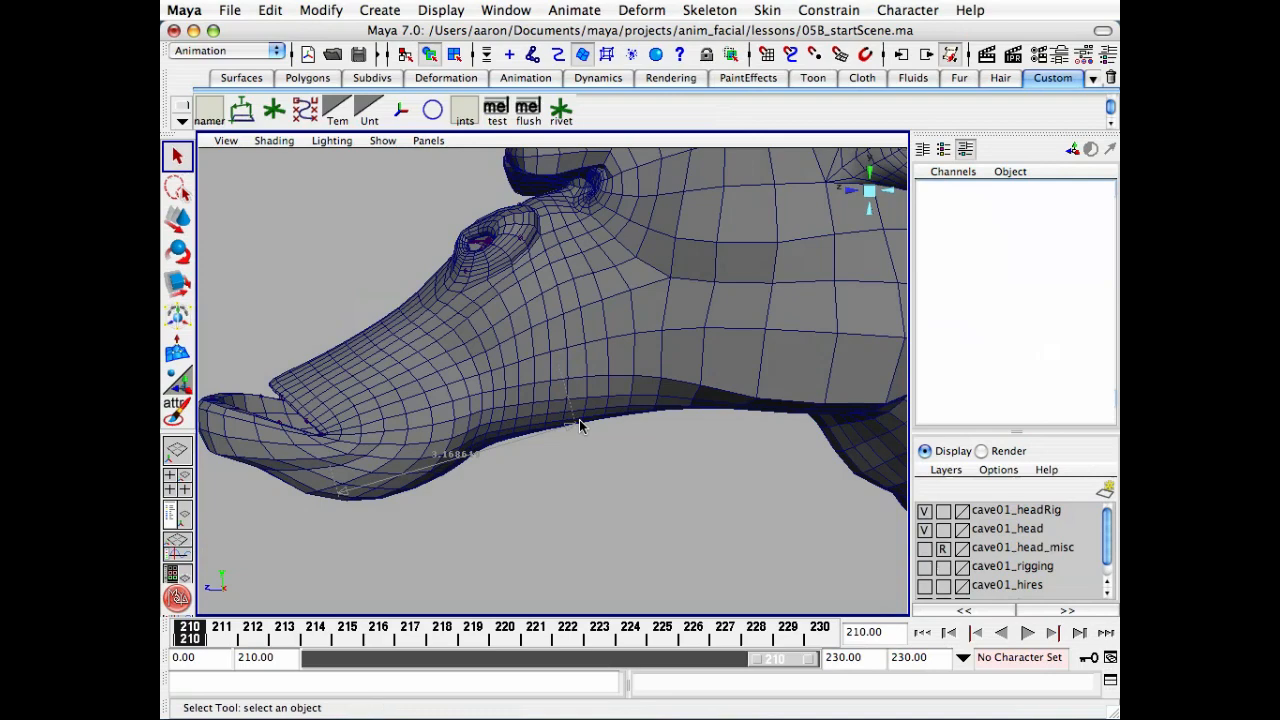
key("h")
left_click_drag(625, 374, 562, 440, "alt")
left_click(428, 449)
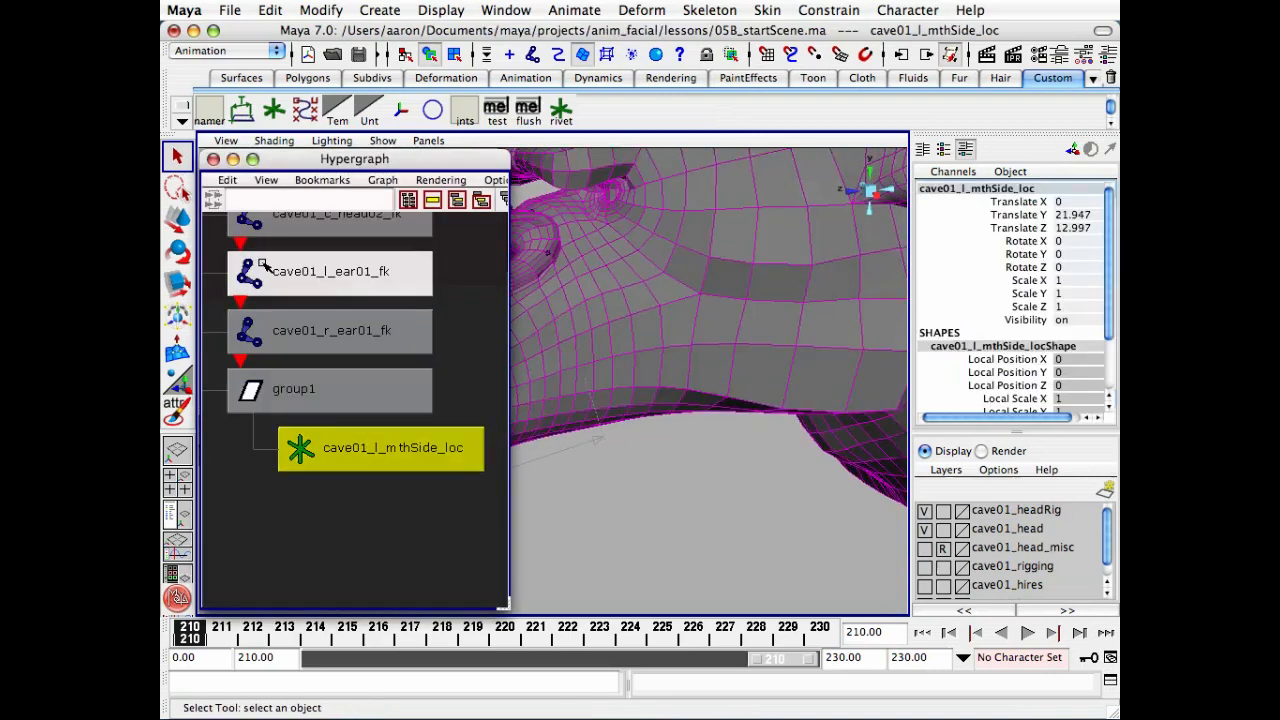
- Close the Hypergraph, test the mouth-side deformation by moving cave01_l_mthSide_loc, then undo the move and deselect
left_click(213, 159)
left_click_drag(543, 306, 470, 338, "alt")
key("w")
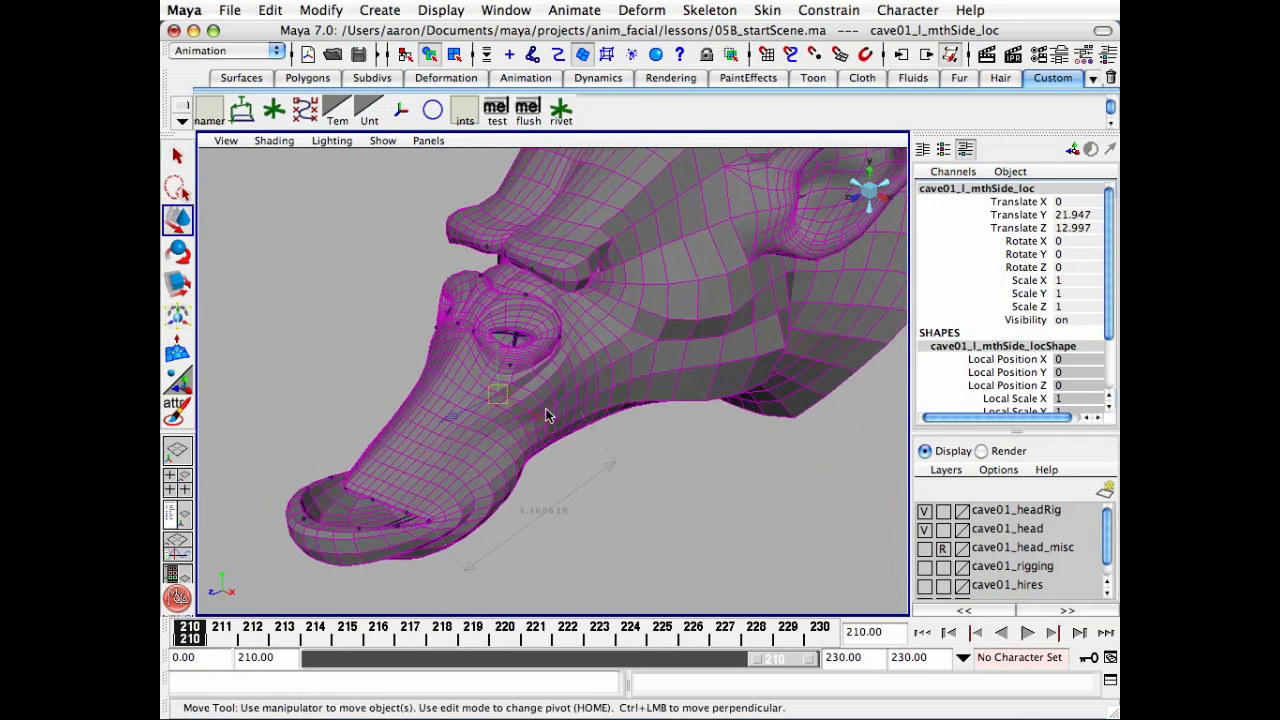
left_click_drag(538, 424, 607, 463)
key("z")
left_click(694, 488)
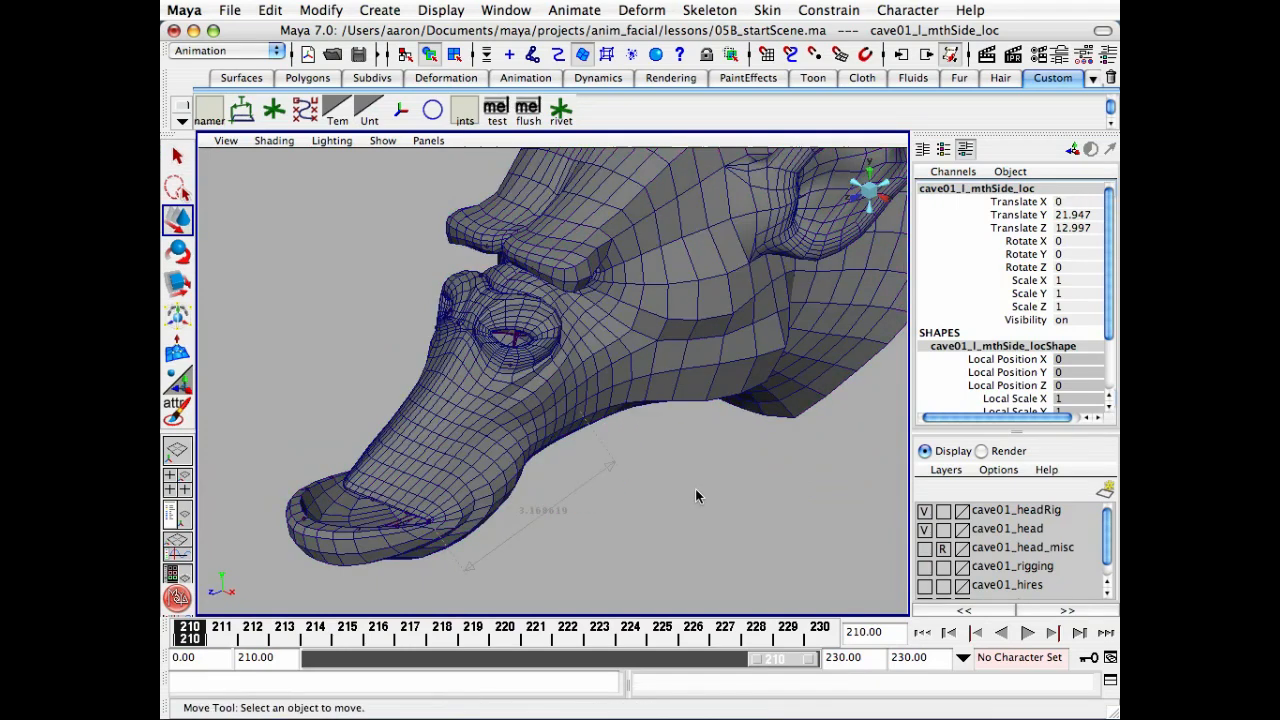
- Select group1 in the Hypergraph and examine where its pivot sits relative to the head
key("h")
key("a")
left_click(330, 398)
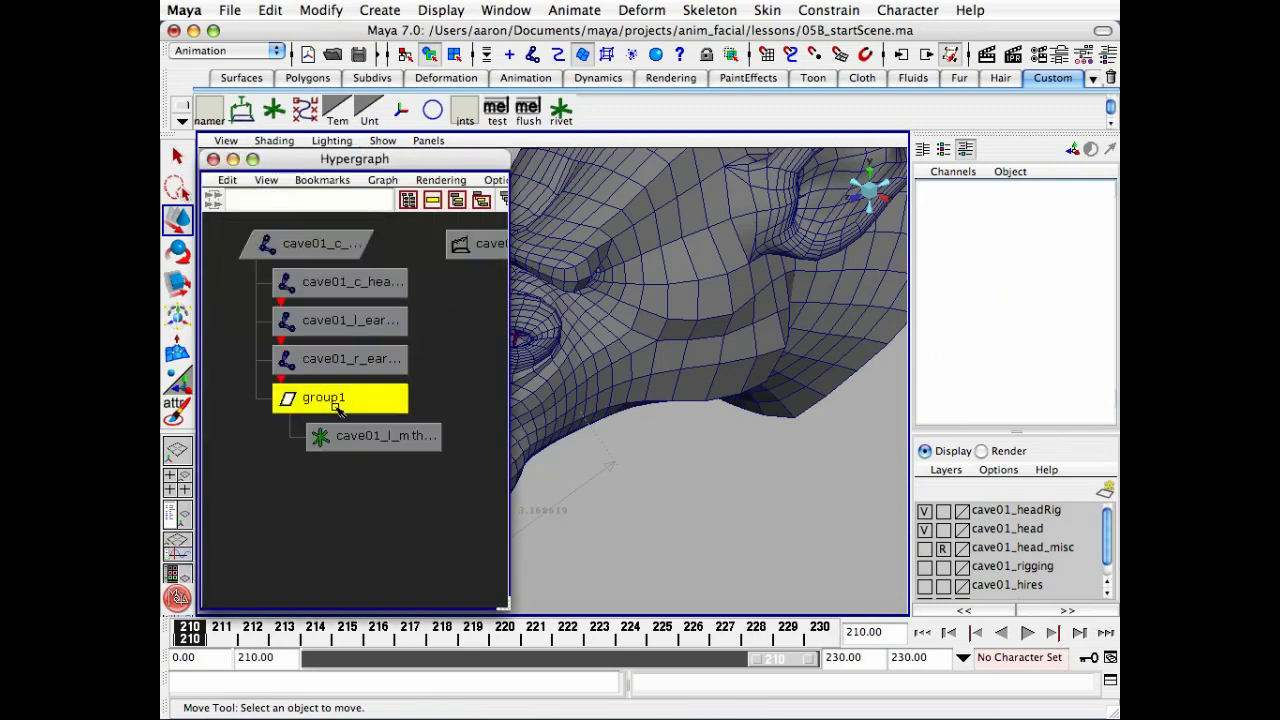
right_click_drag(718, 420, 655, 420, "alt")
middle_click_drag(655, 420, 720, 400, "alt")
right_click_drag(720, 400, 540, 446, "alt")
middle_click_drag(580, 444, 707, 473, "alt")
mouse_move(710, 477)
left_mouse_down("alt")
mouse_move(695, 477)
mouse_move(711, 485)
left_mouse_up("alt")
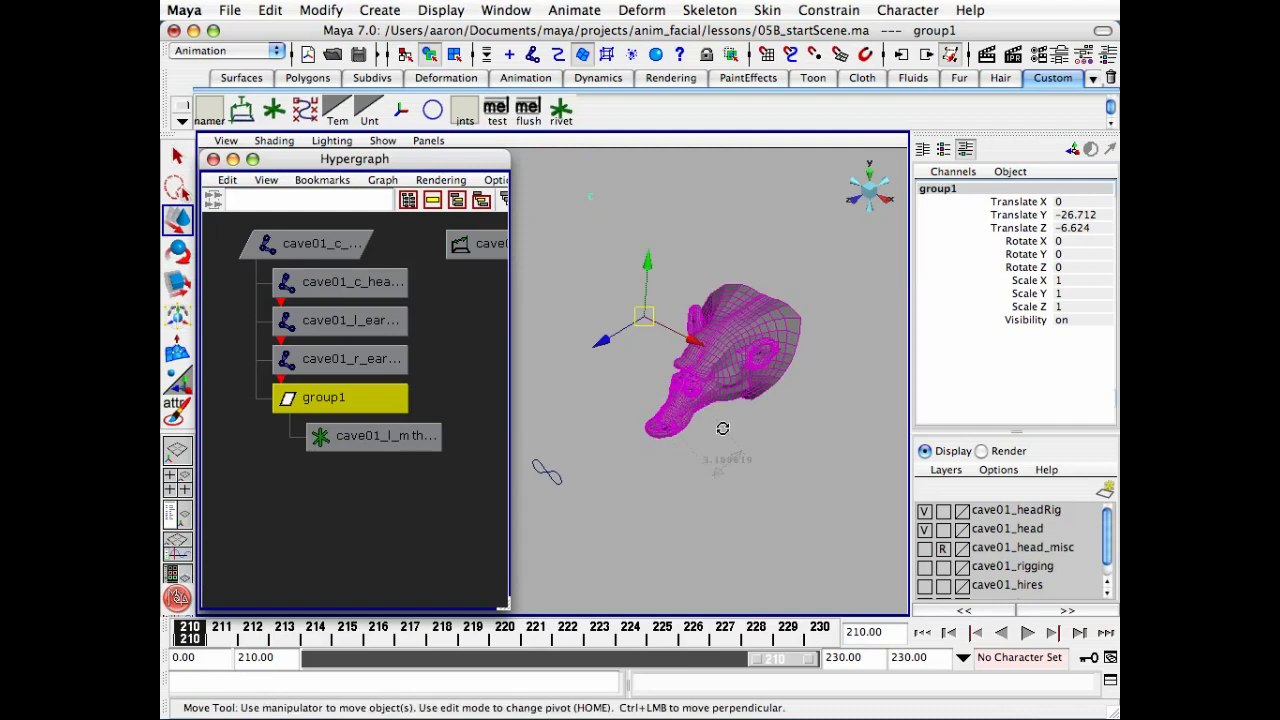
right_click_drag(723, 428, 683, 430, "alt")
middle_click_drag(683, 430, 747, 490, "alt")
left_click_drag(747, 490, 724, 488, "alt")
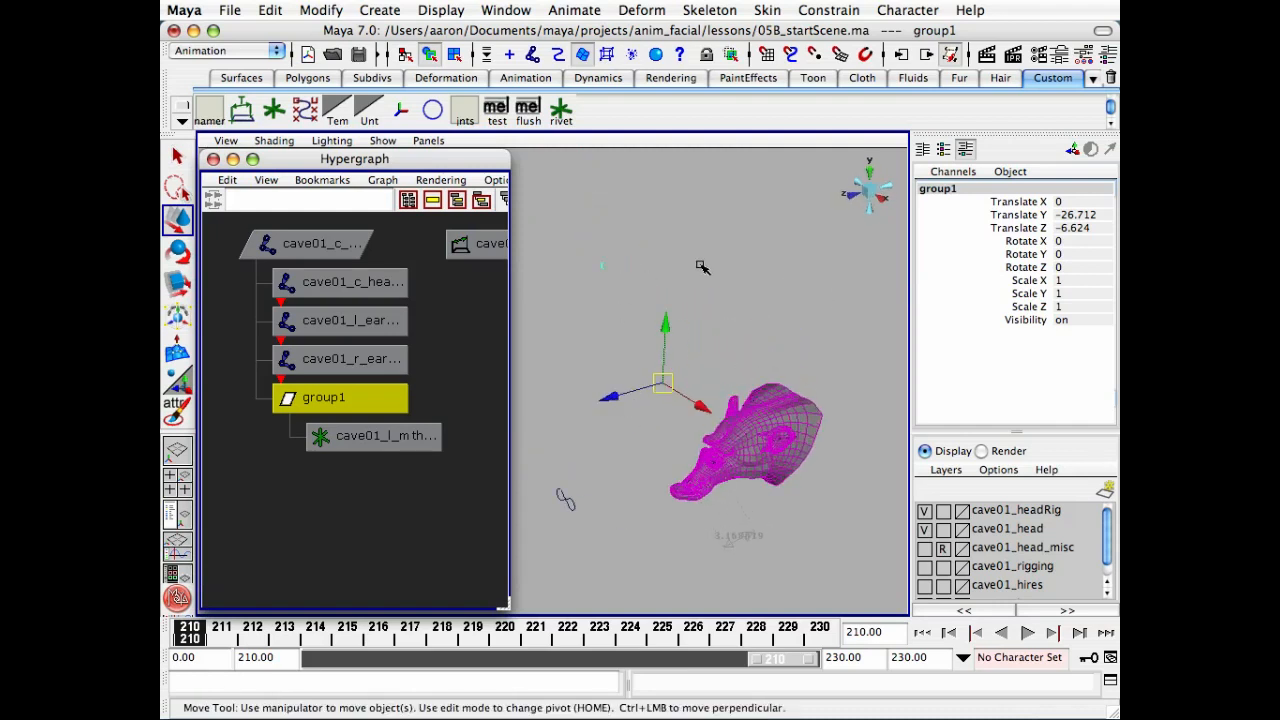
left_click(230, 580)
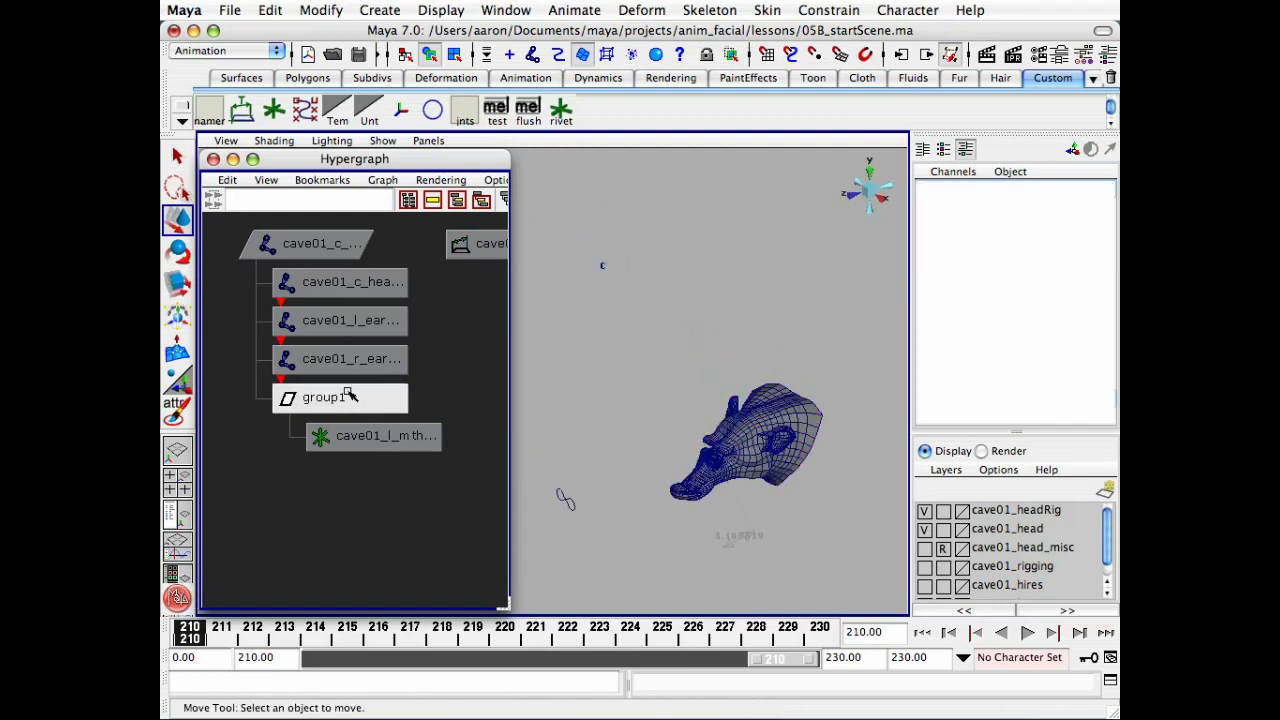
left_click(385, 399)
left_click(578, 524)
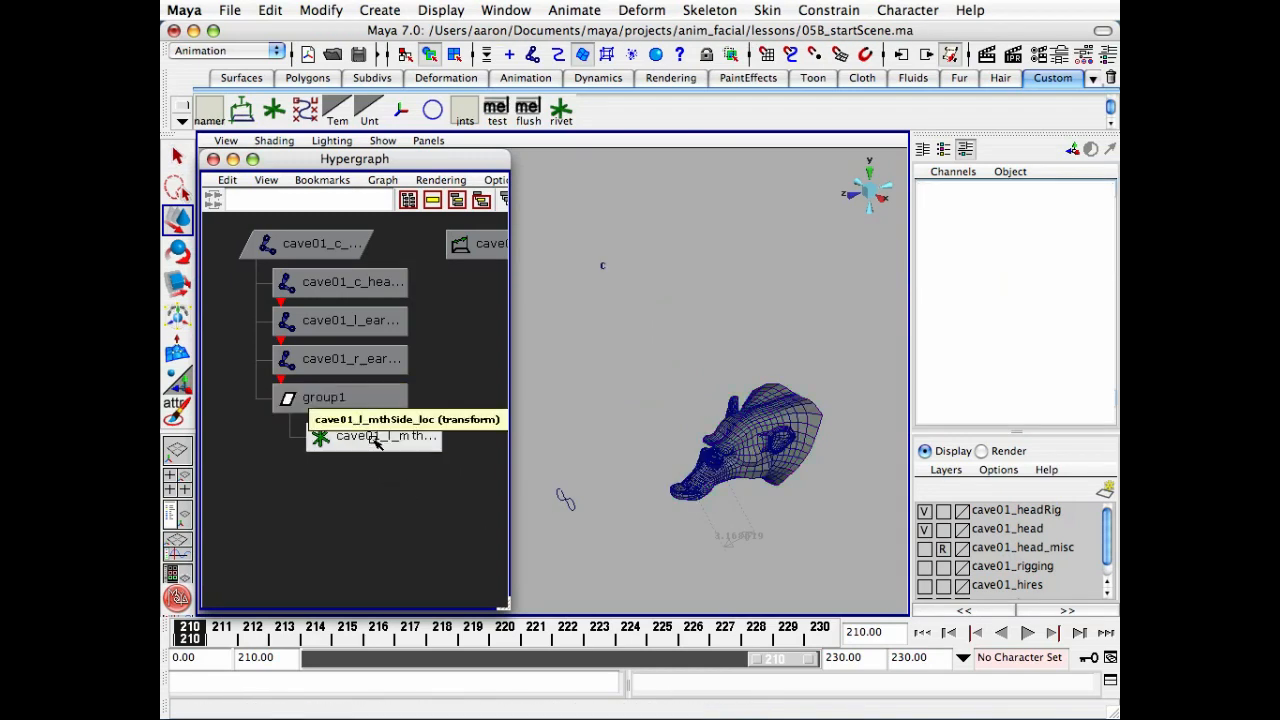
- Unparent cave01_l_mthSide_loc from group1 in the Hypergraph
left_click(375, 436)
middle_click_drag(389, 481, 391, 490)
left_click(374, 449)
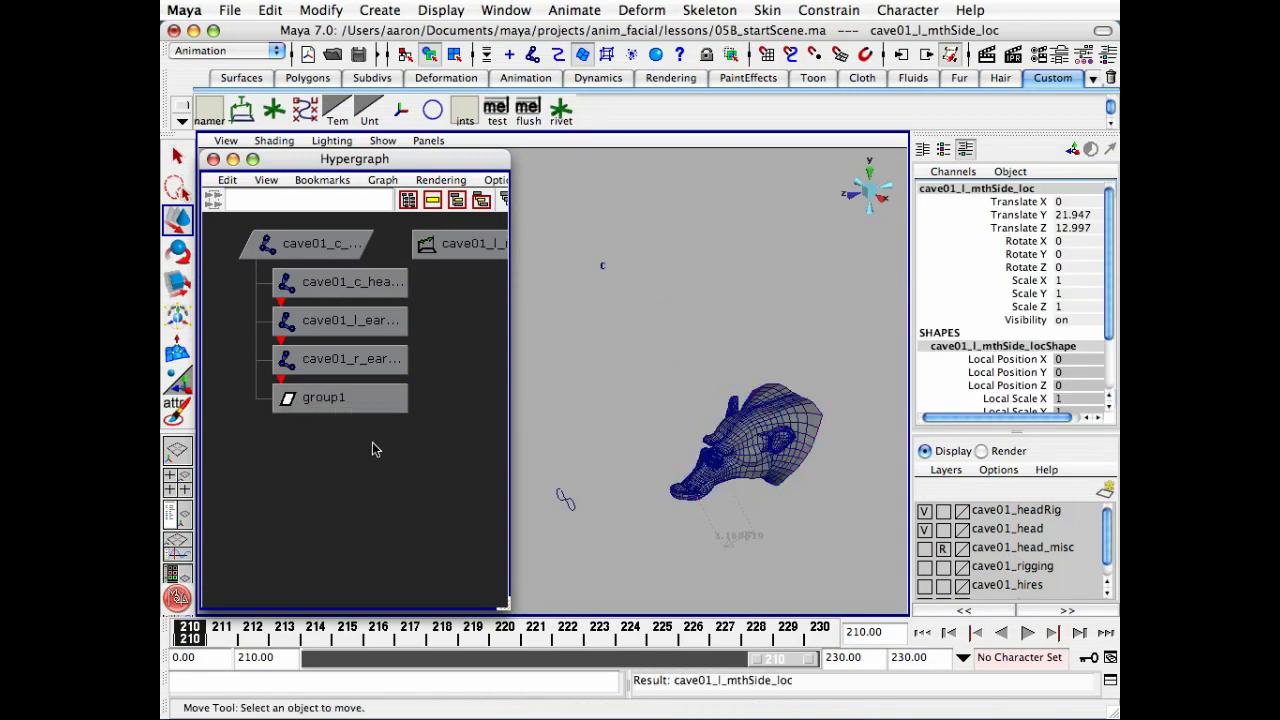
- Set group1's Translate Y and Translate Z to 0
left_click(349, 401)
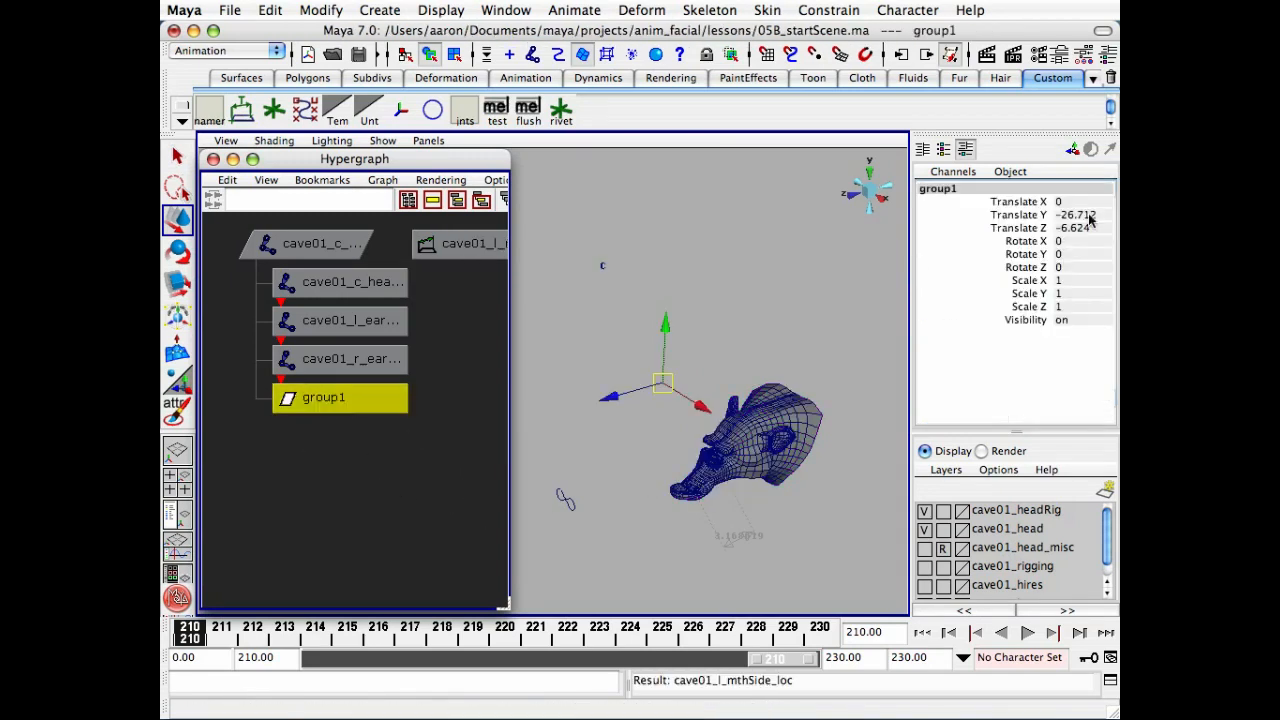
left_click_drag(1090, 228, 1089, 216)
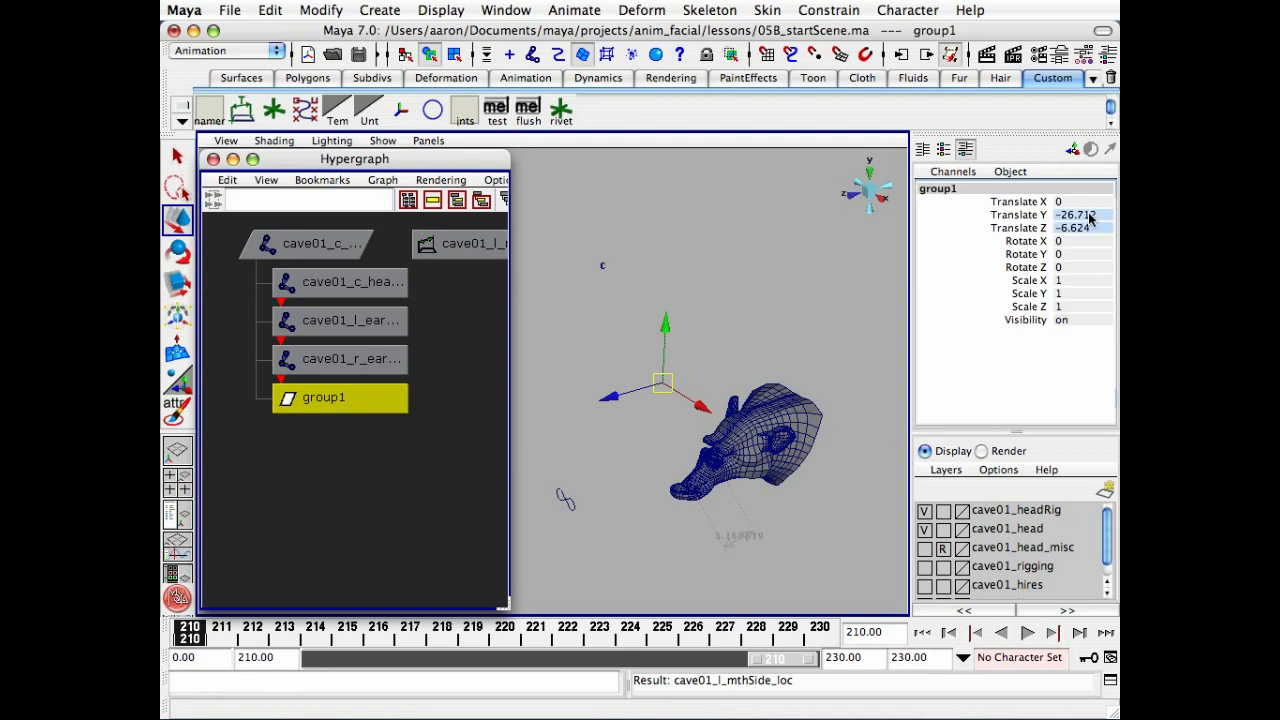
type("0")
key("Return")
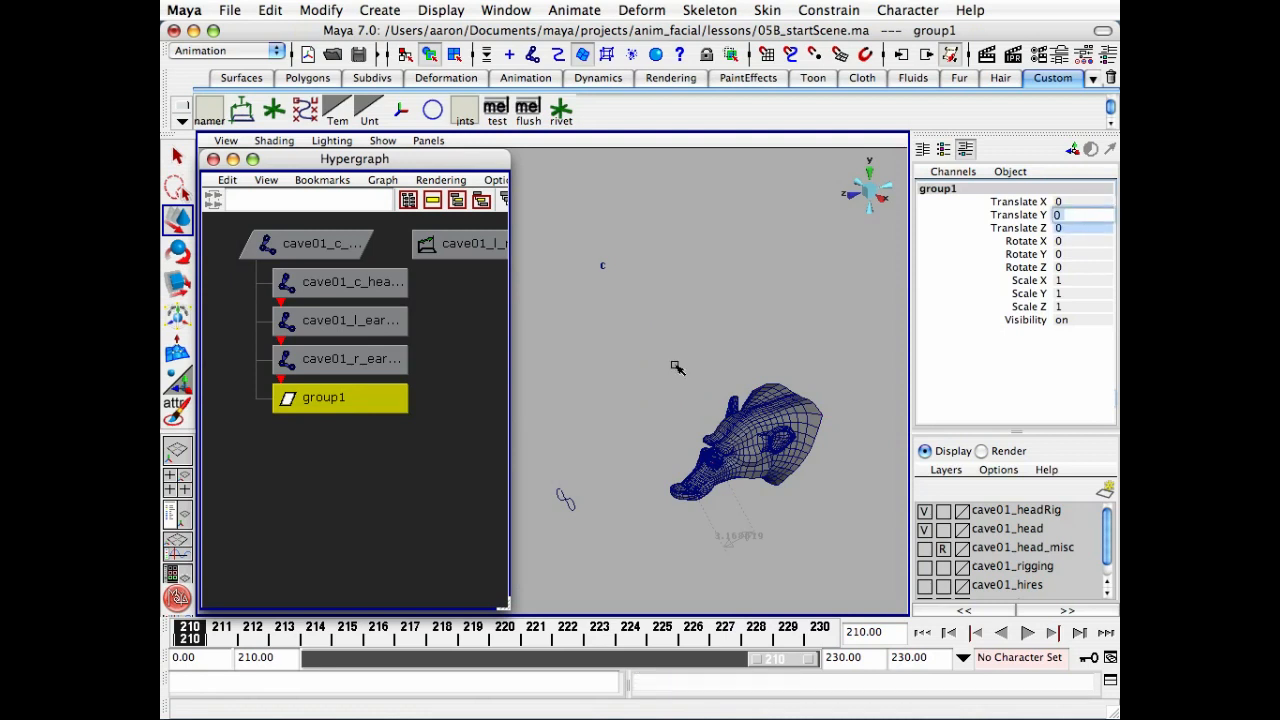
right_click_drag(726, 346, 670, 373, "alt")
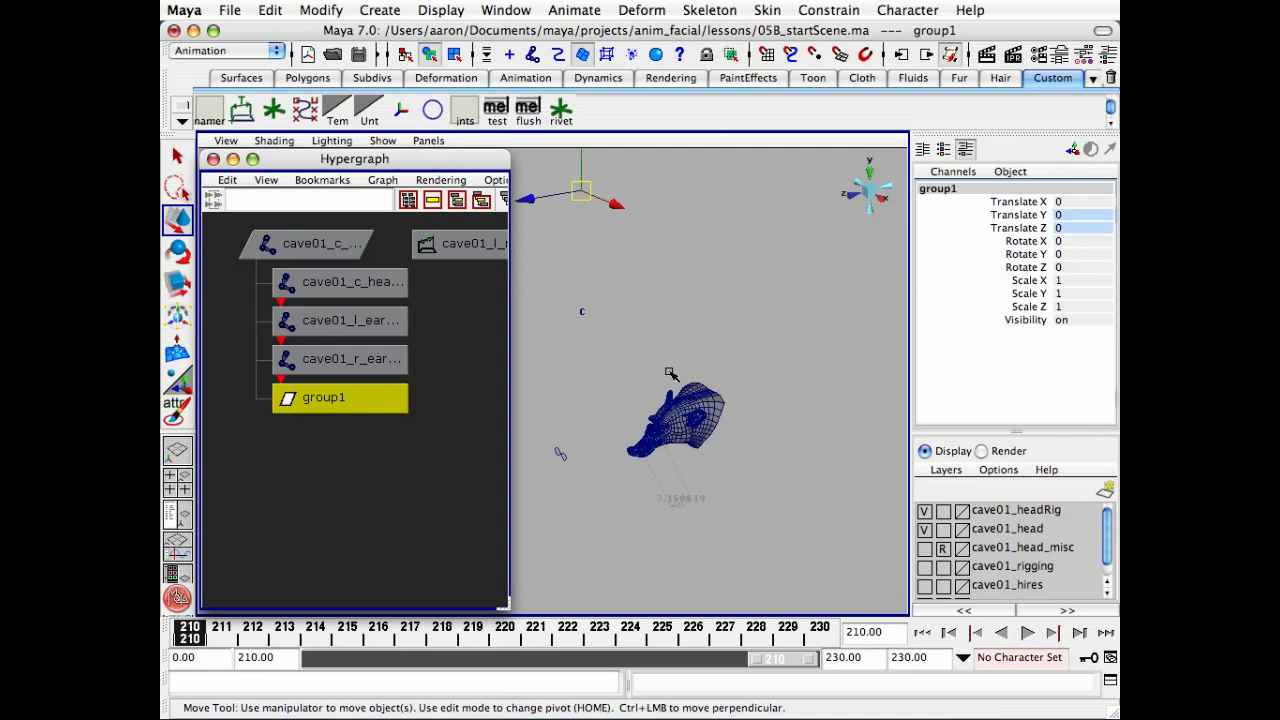
- Point constrain group1 to its parent head joint, then delete the resulting constraint node
left_click(337, 428)
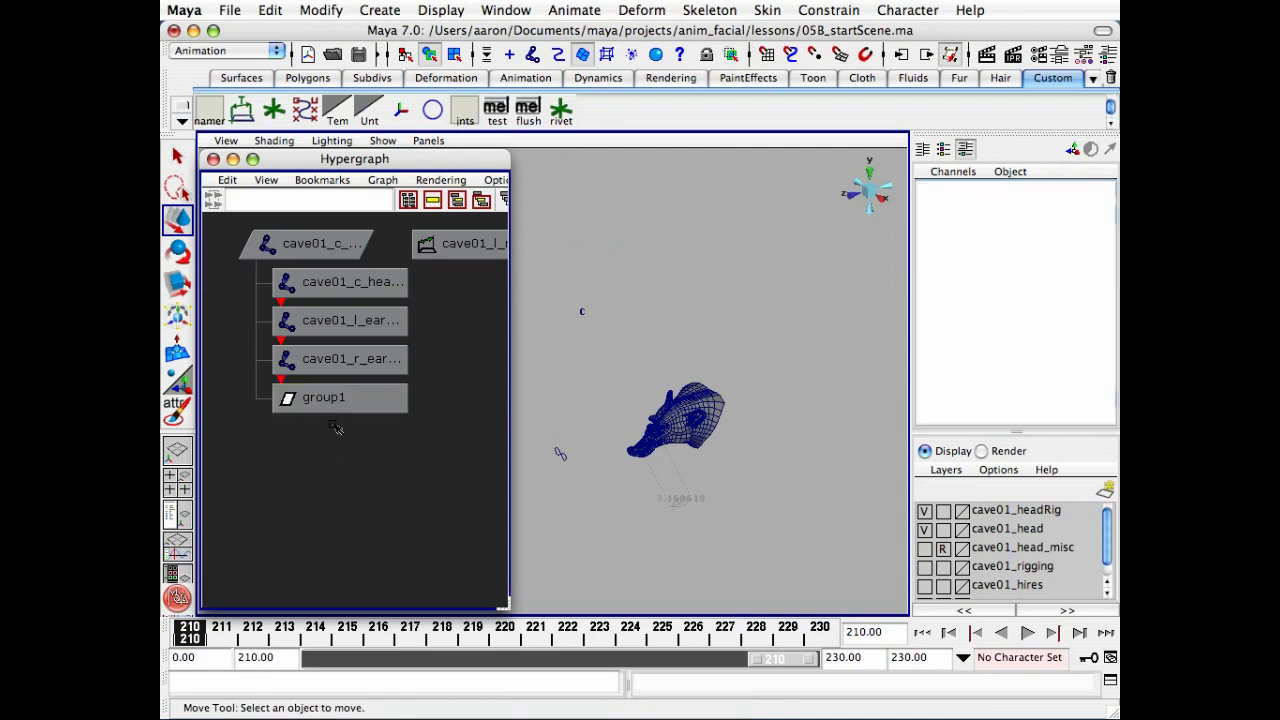
left_click(310, 250)
left_click(318, 400, "shift")
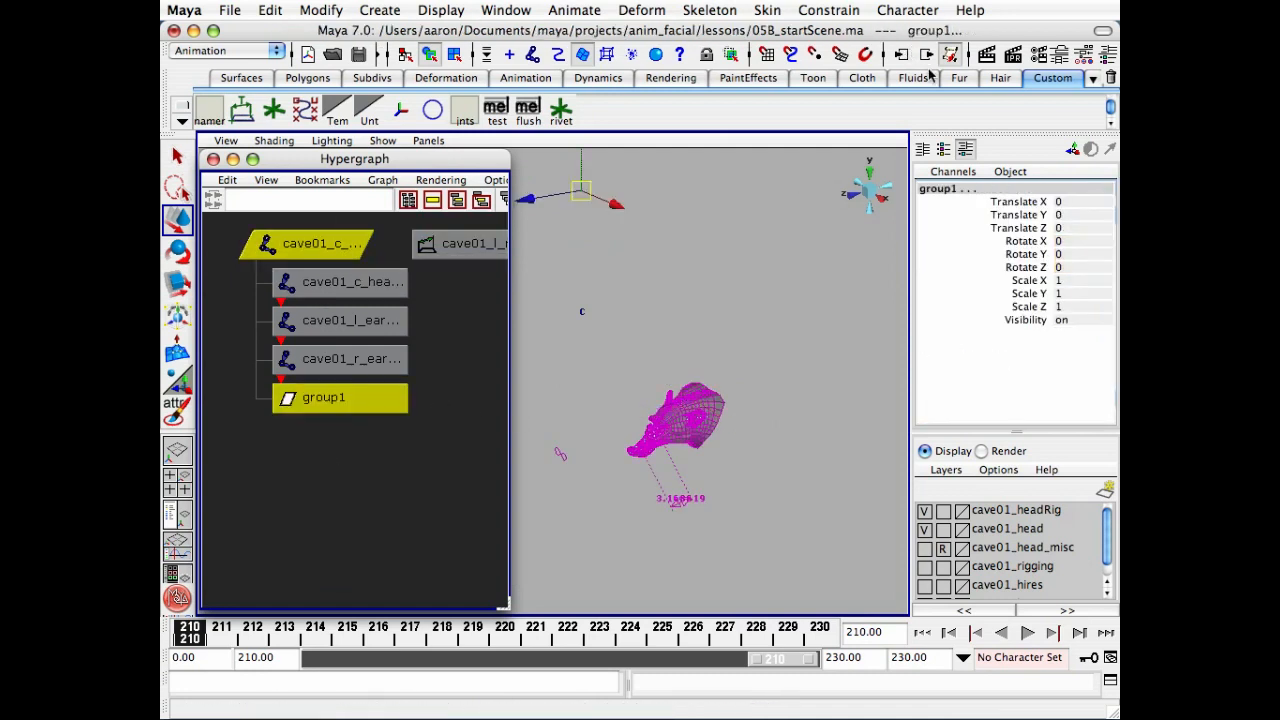
left_click(845, 12)
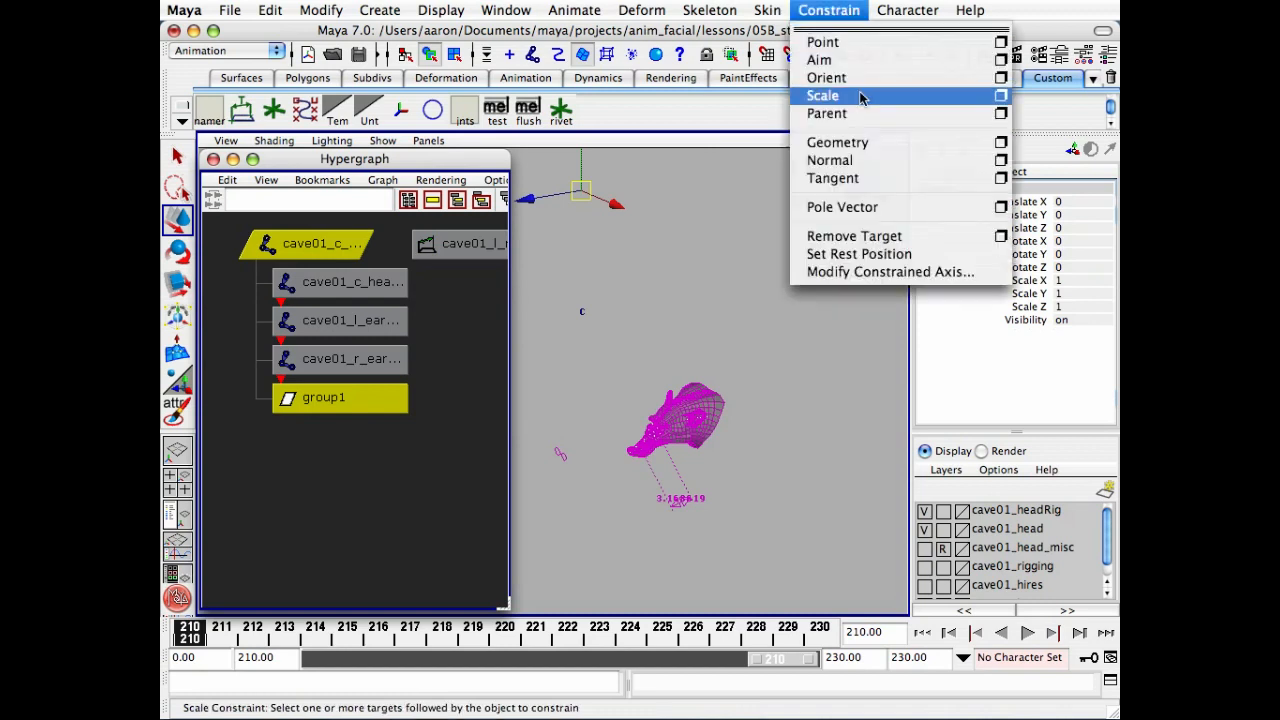
left_click(840, 42)
left_click(407, 490)
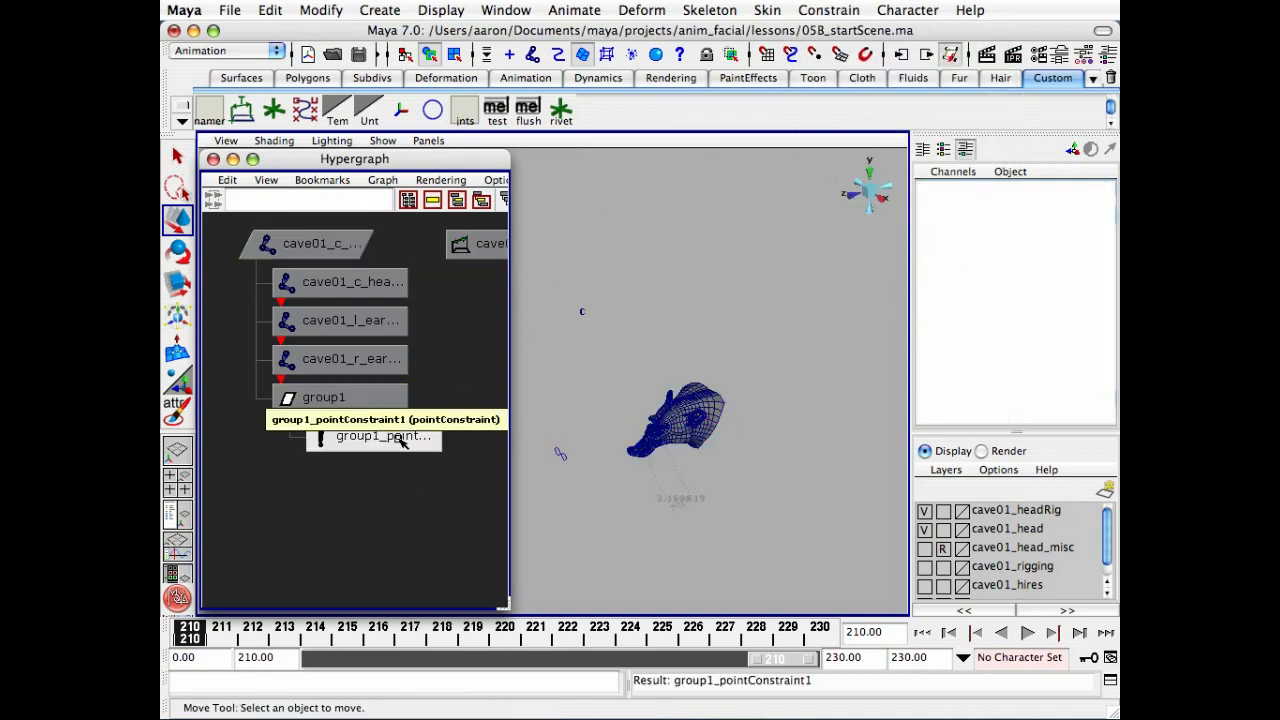
left_click(350, 436)
key("Delete")
- Parent cave01_l_mthSide_loc back under group1 in the Hypergraph
scroll(370, 330, "down", 3)
middle_click_drag(477, 332, 262, 320, "alt")
left_click(437, 315)
middle_click_drag(316, 420, 509, 369, "alt")
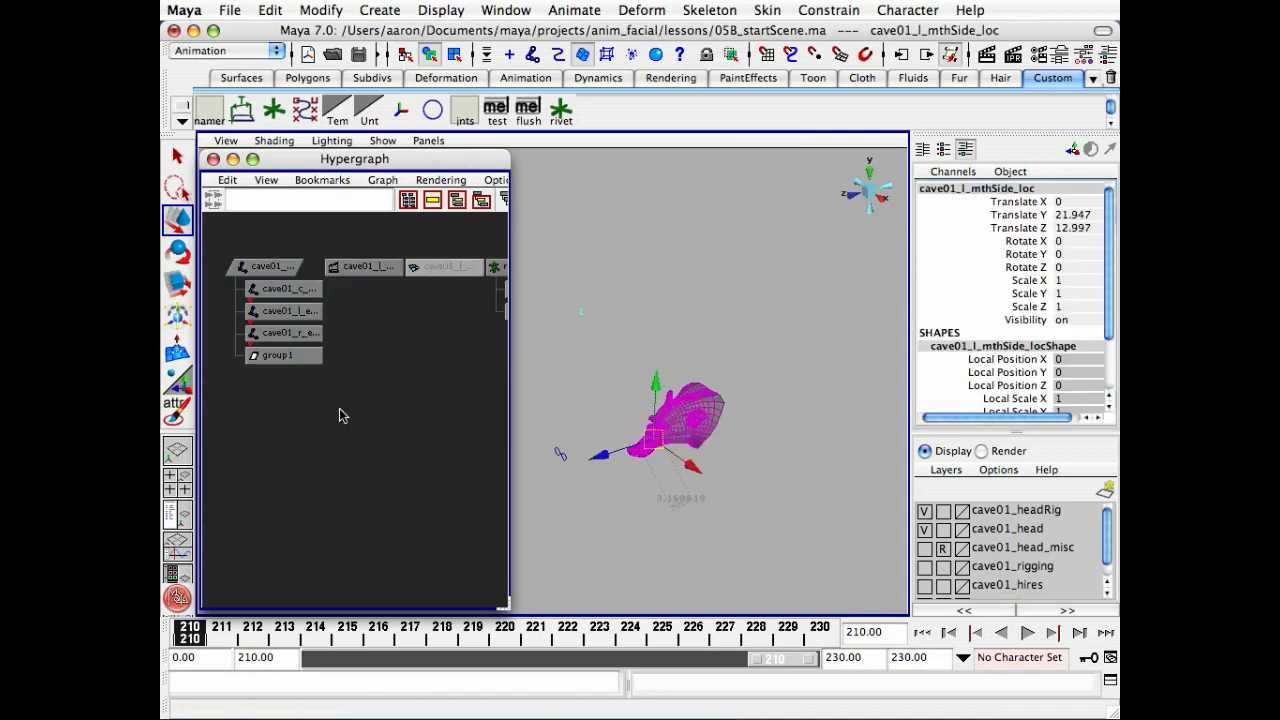
left_click(279, 357, "shift")
key("p")
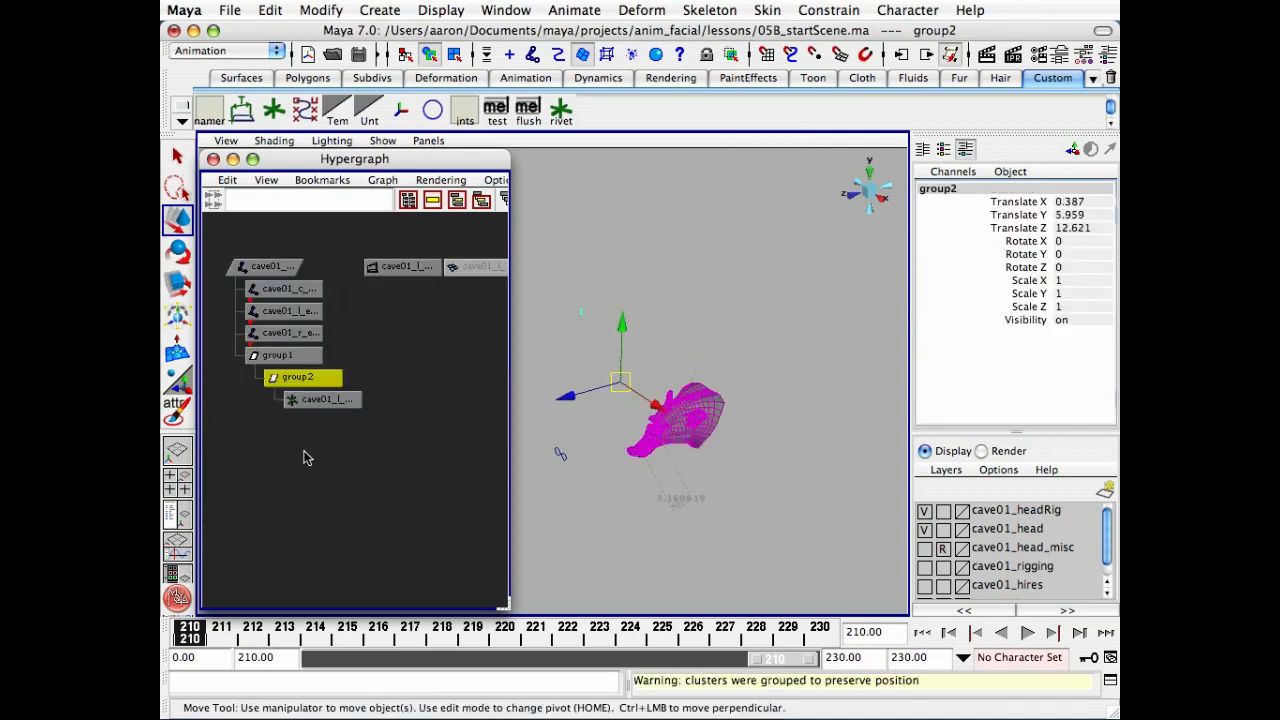
scroll(363, 415, "up", 4)
- Examine the group1, group2 and cave01_l_mthSide_loc hierarchy and the locator's position on the head
left_click(391, 466)
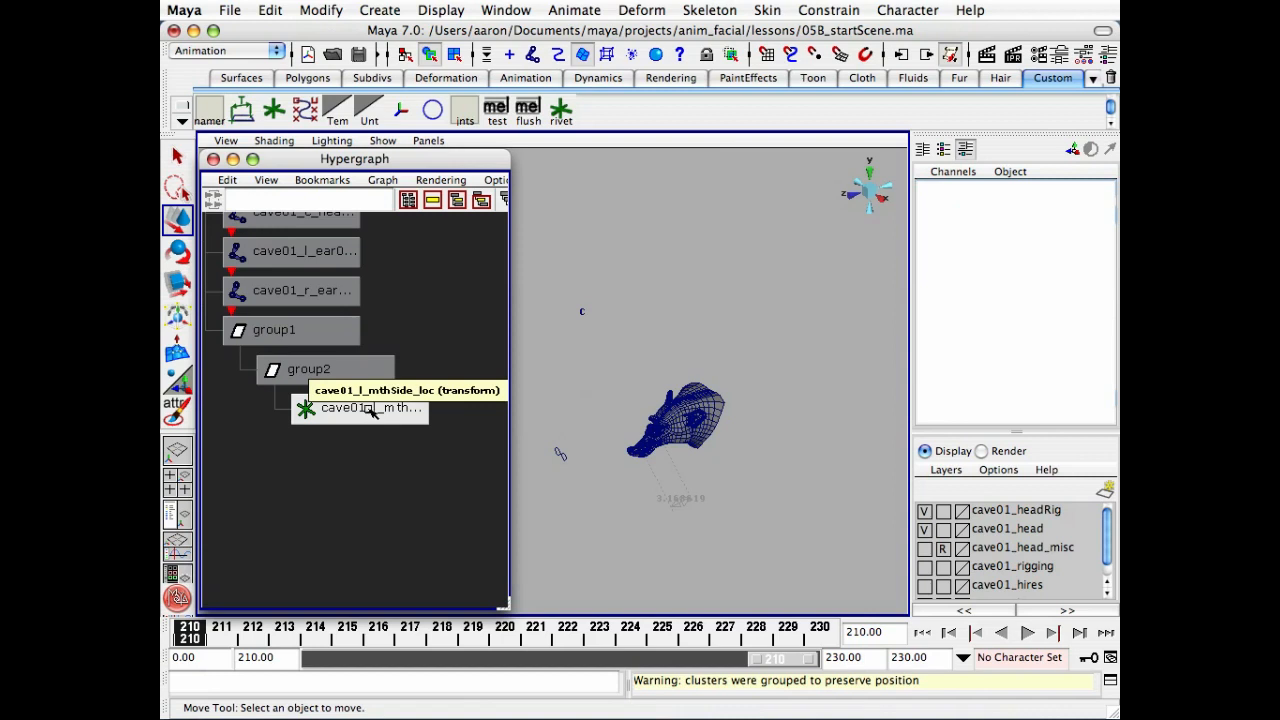
left_click(371, 410)
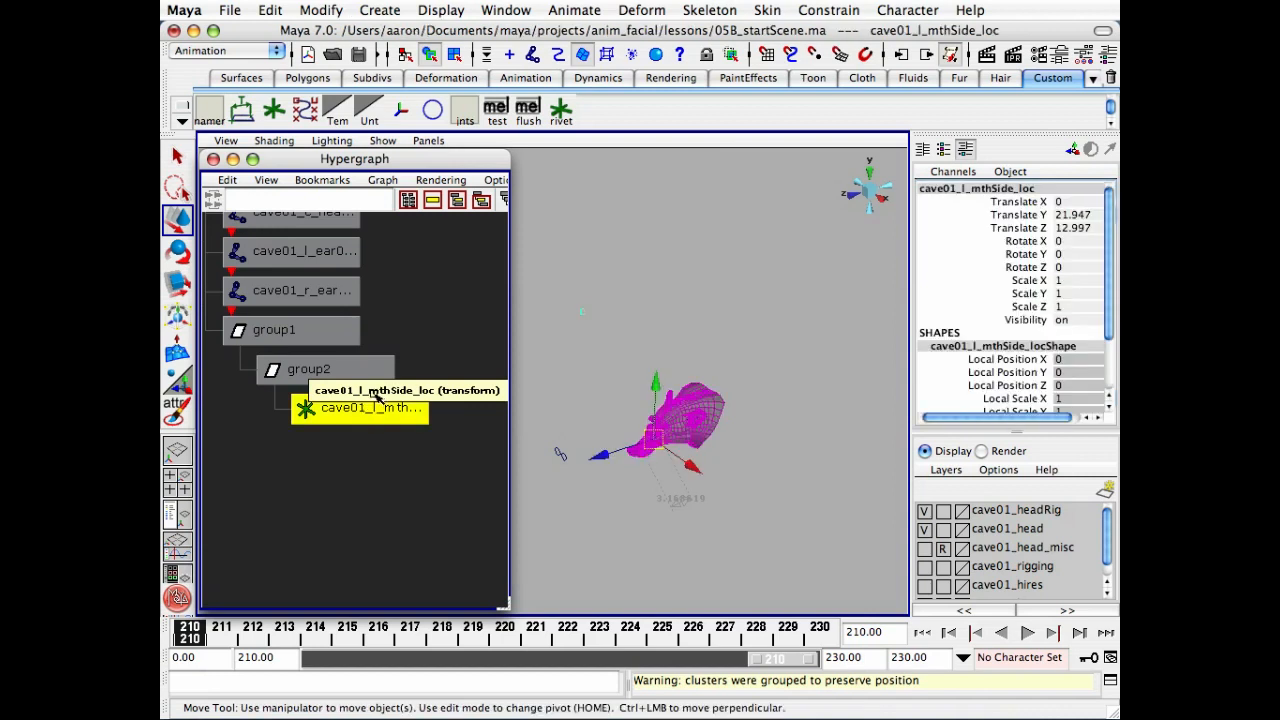
left_click(279, 332)
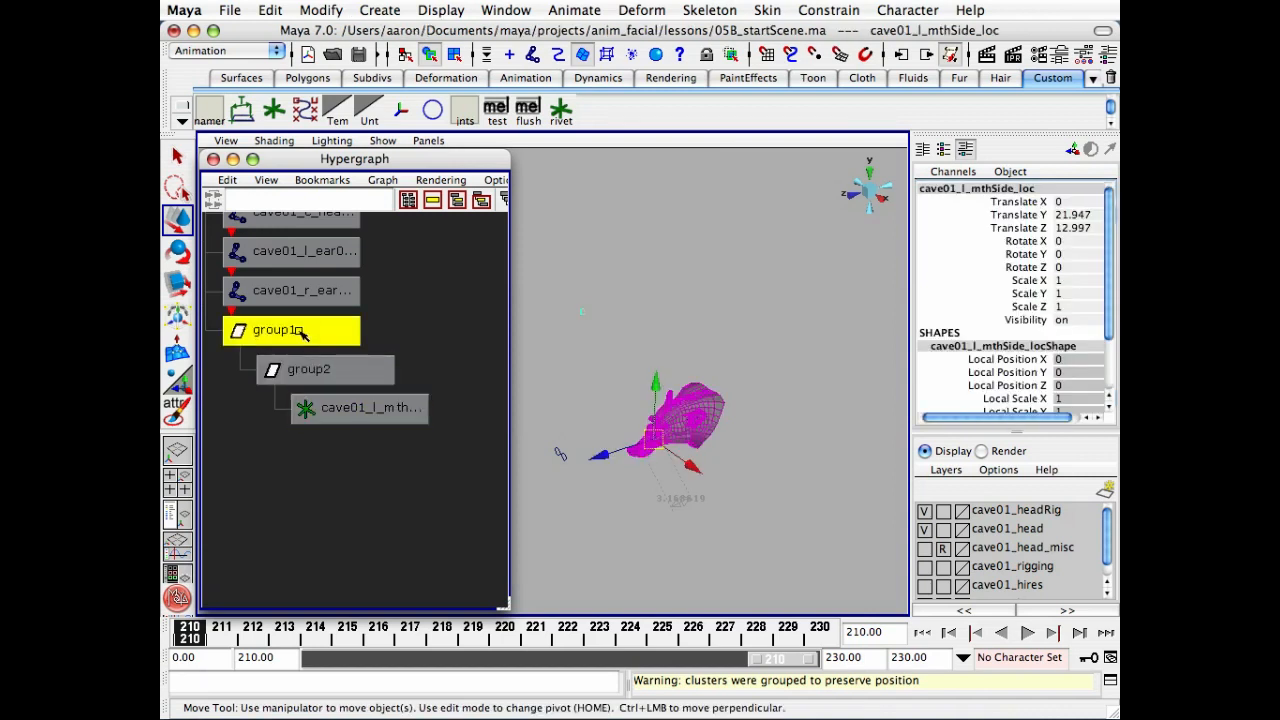
left_click(335, 405)
scroll(370, 408, "up", 4)
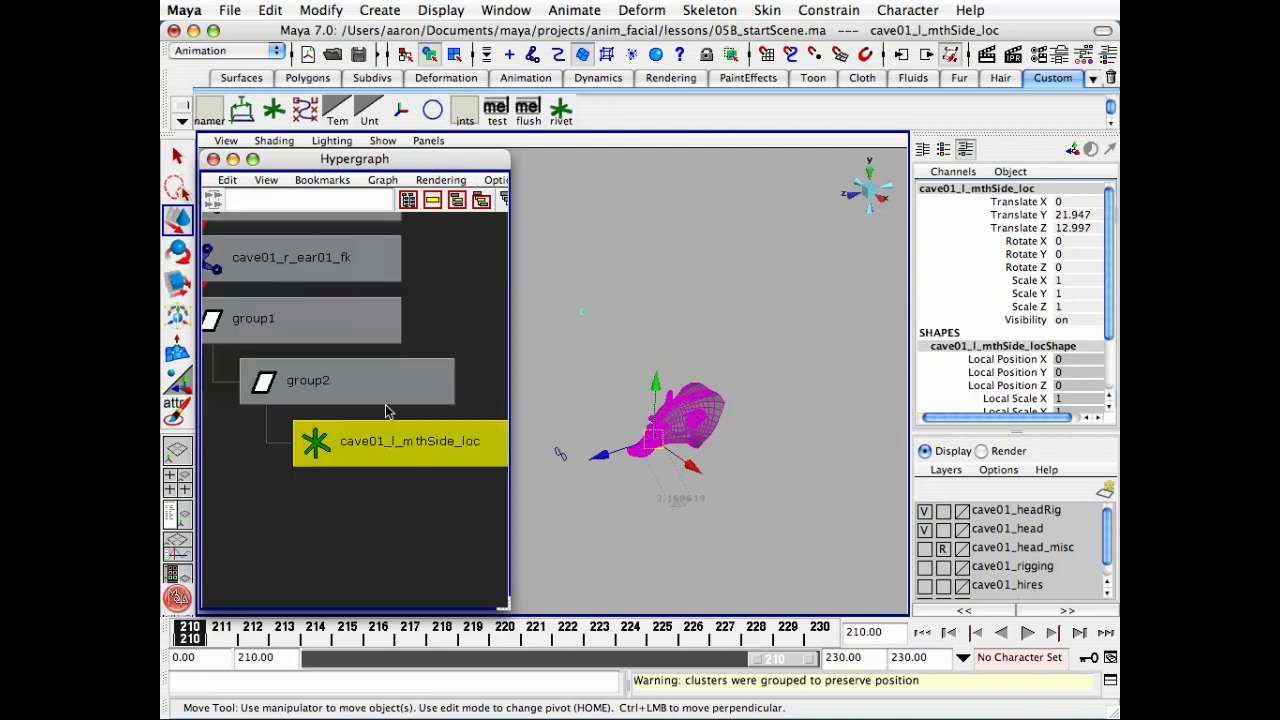
left_click(214, 162)
left_click_drag(563, 380, 490, 380, "alt")
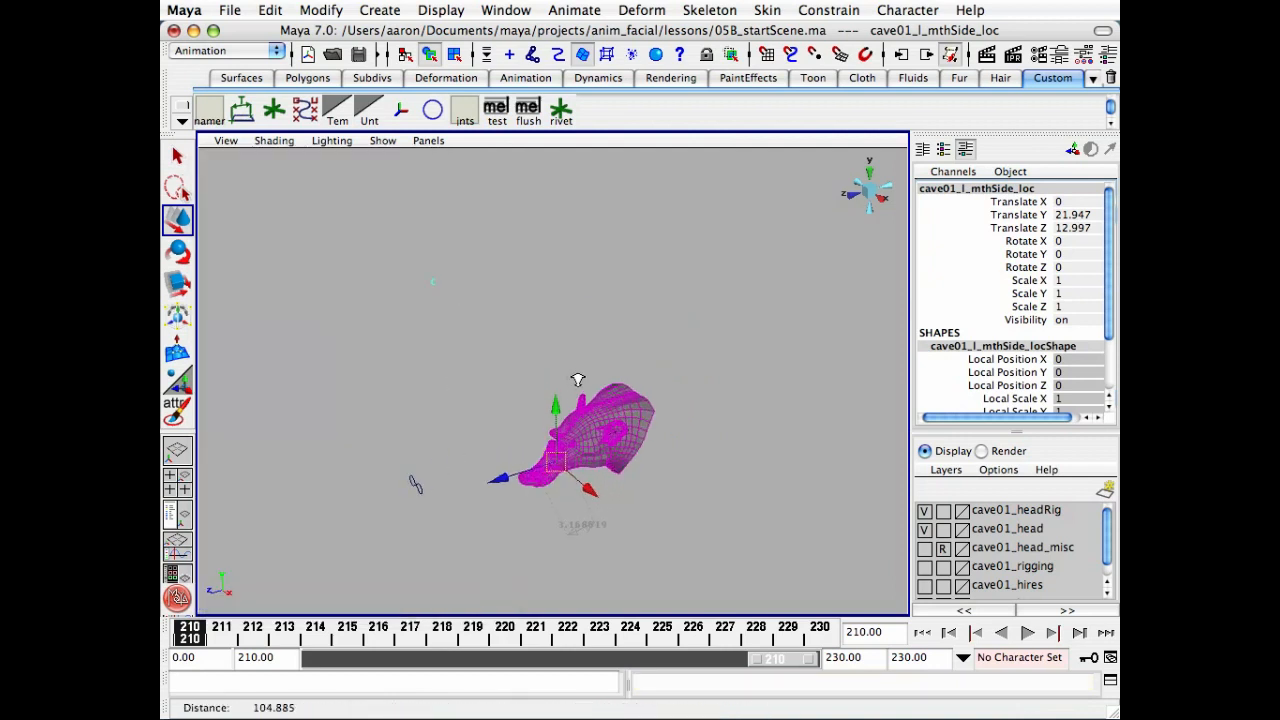
key("h")
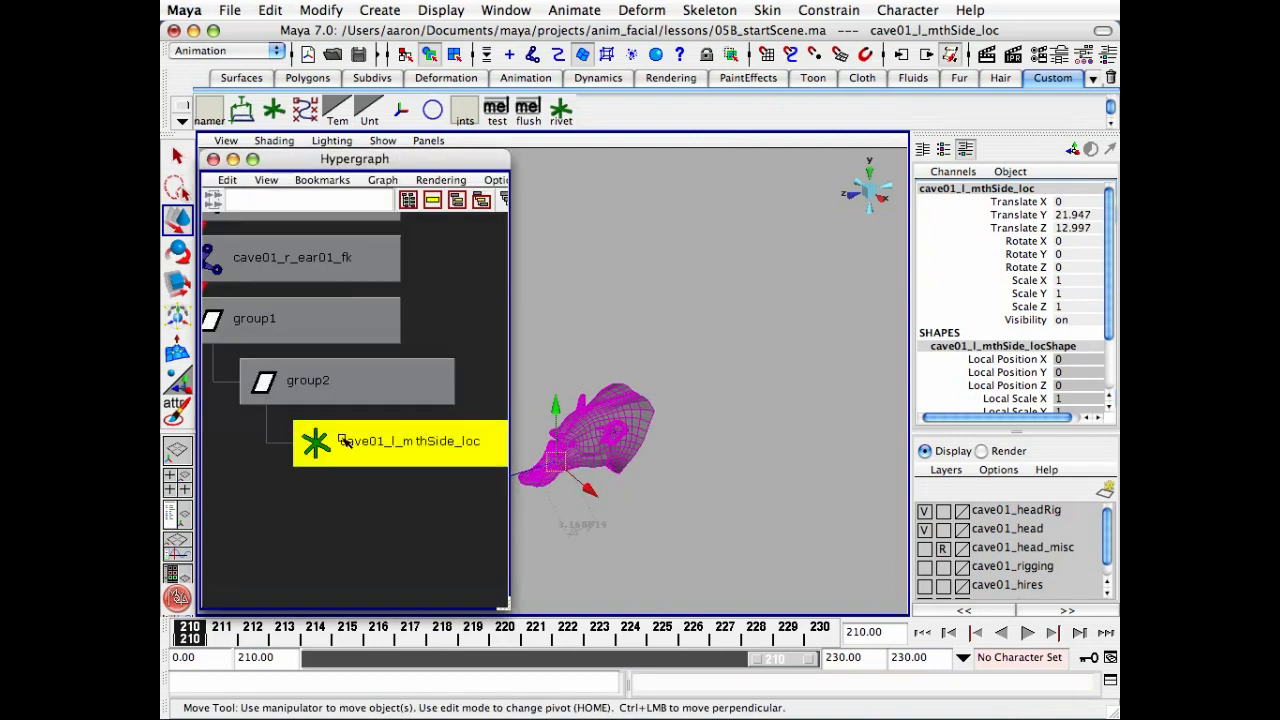
- Undo the regrouping, constraint, zeroing and unparenting edits until cave01_l_mthSide_loc sits directly under group1 again
key("z")
key("z")
key("z")
key("z")
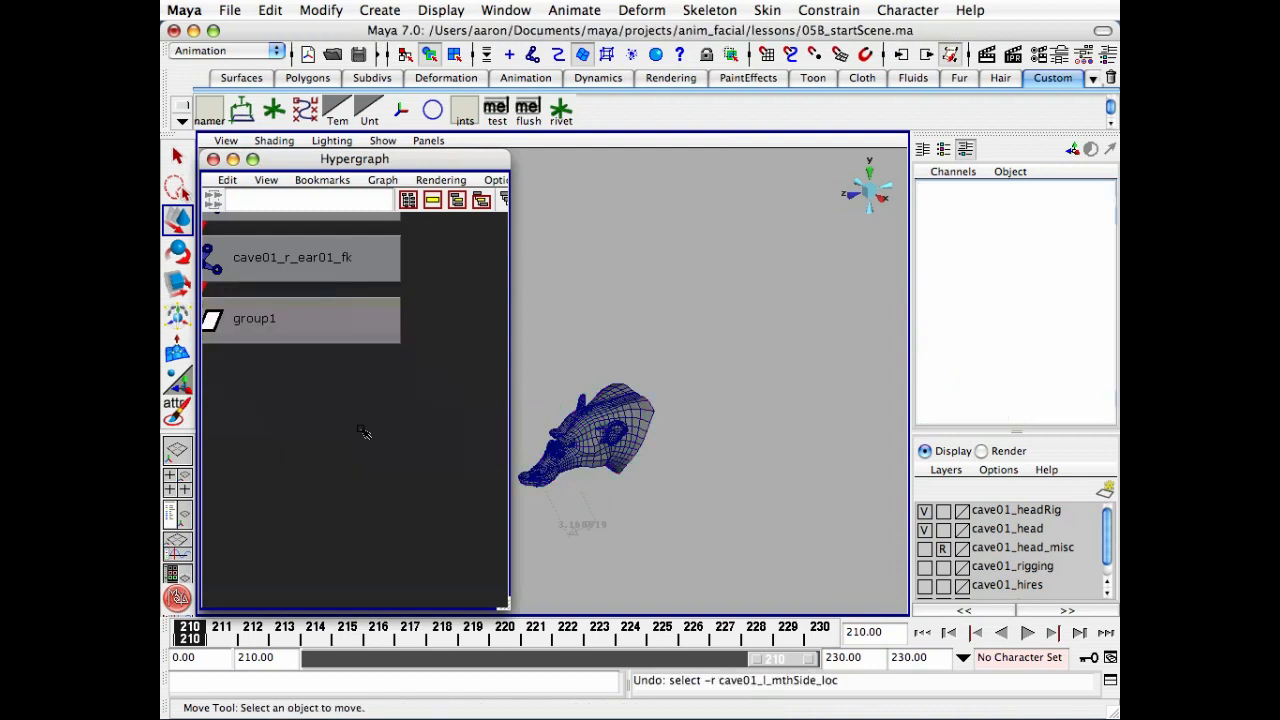
key("z")
key("z")
key("z")
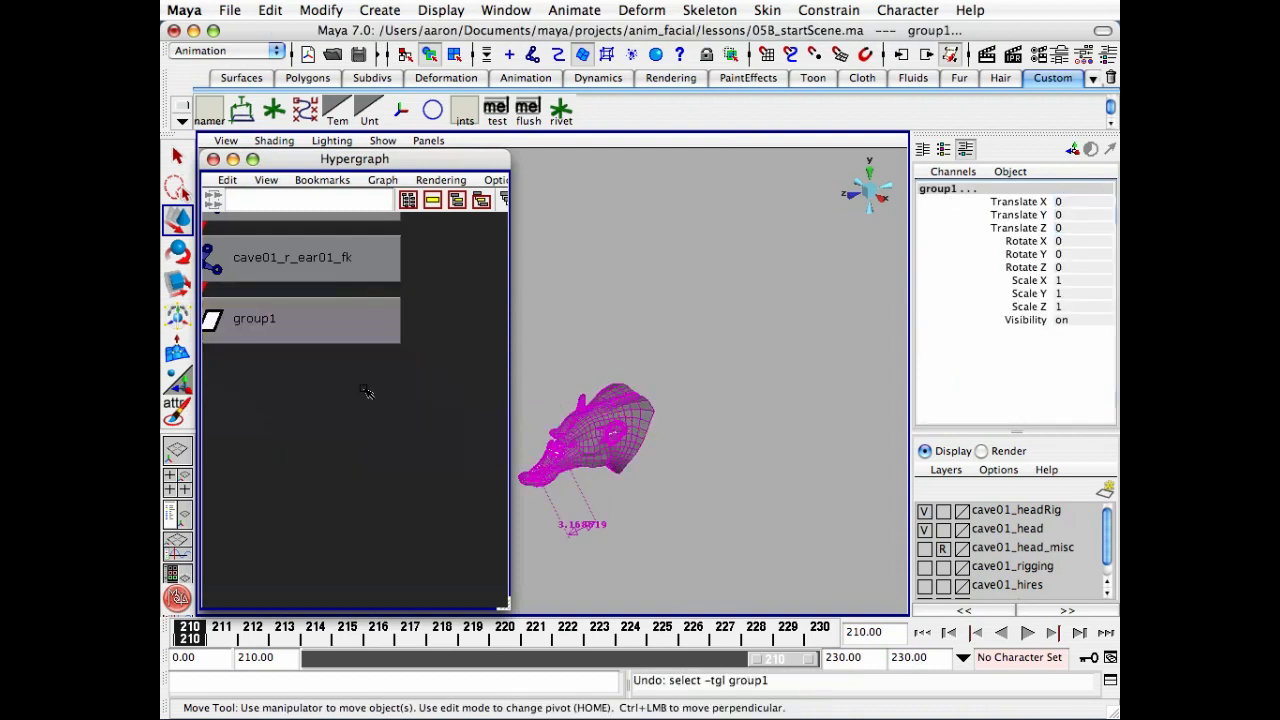
key("z")
key("z")
key("z")
key("z")
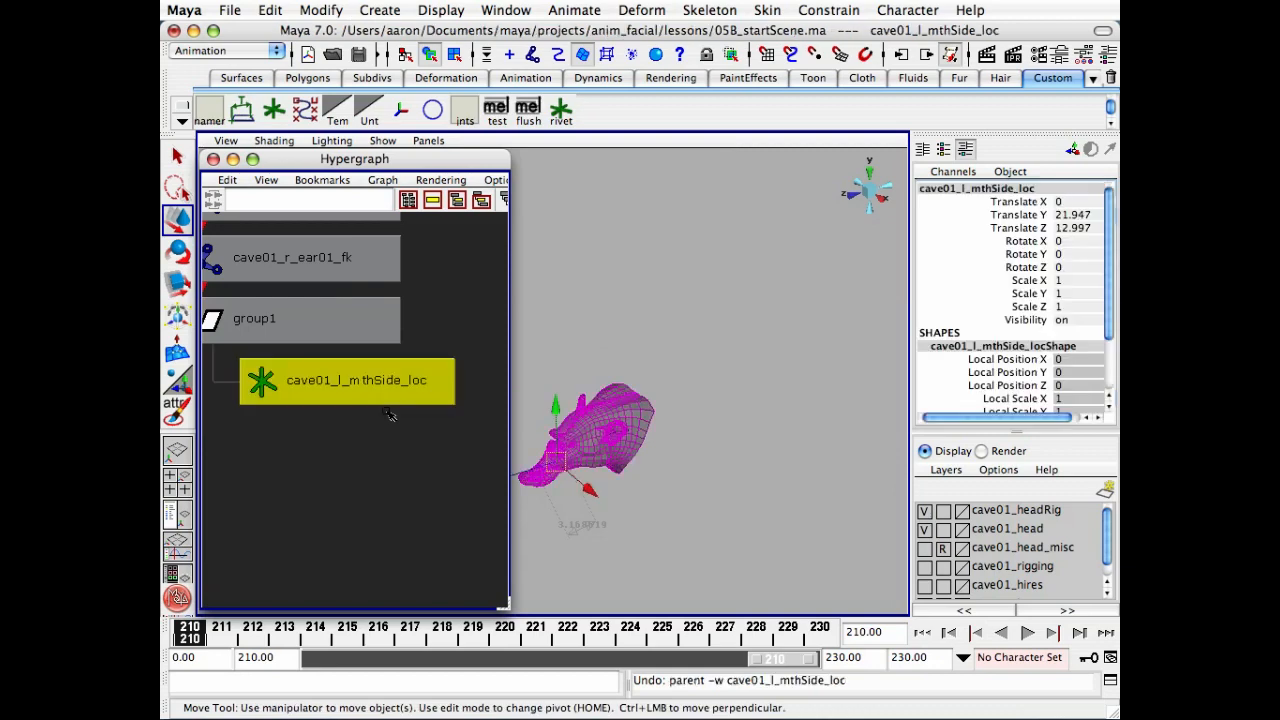
- Close the Hypergraph, test moving cave01_l_mthSide_loc sideways along X, and undo the test moves
left_click(215, 160)
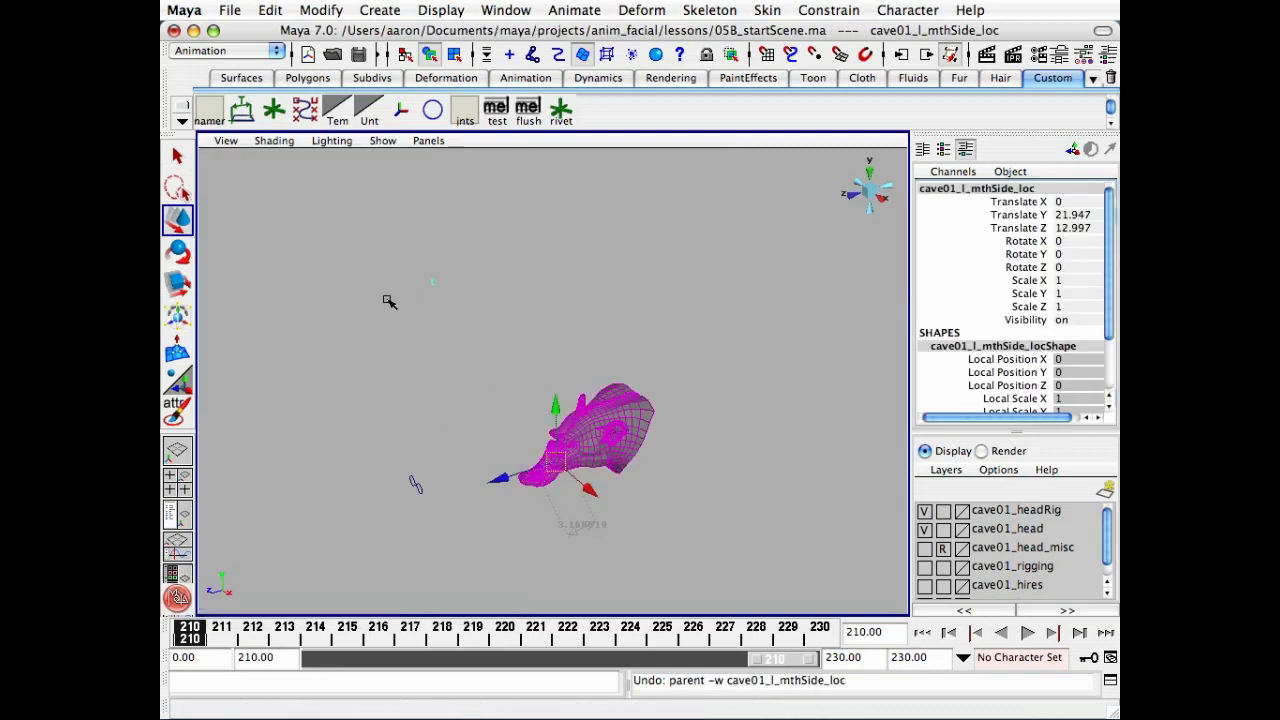
right_click_drag(389, 300, 709, 369, "alt")
middle_click_drag(709, 369, 605, 245, "alt")
left_click_drag(605, 245, 585, 468, "alt")
right_click_drag(585, 468, 594, 478, "alt")
mouse_move(594, 478)
left_mouse_down("alt")
mouse_move(608, 466)
mouse_move(669, 489)
mouse_move(591, 458)
mouse_move(629, 467)
mouse_move(608, 464)
left_mouse_up("alt")
key("z")
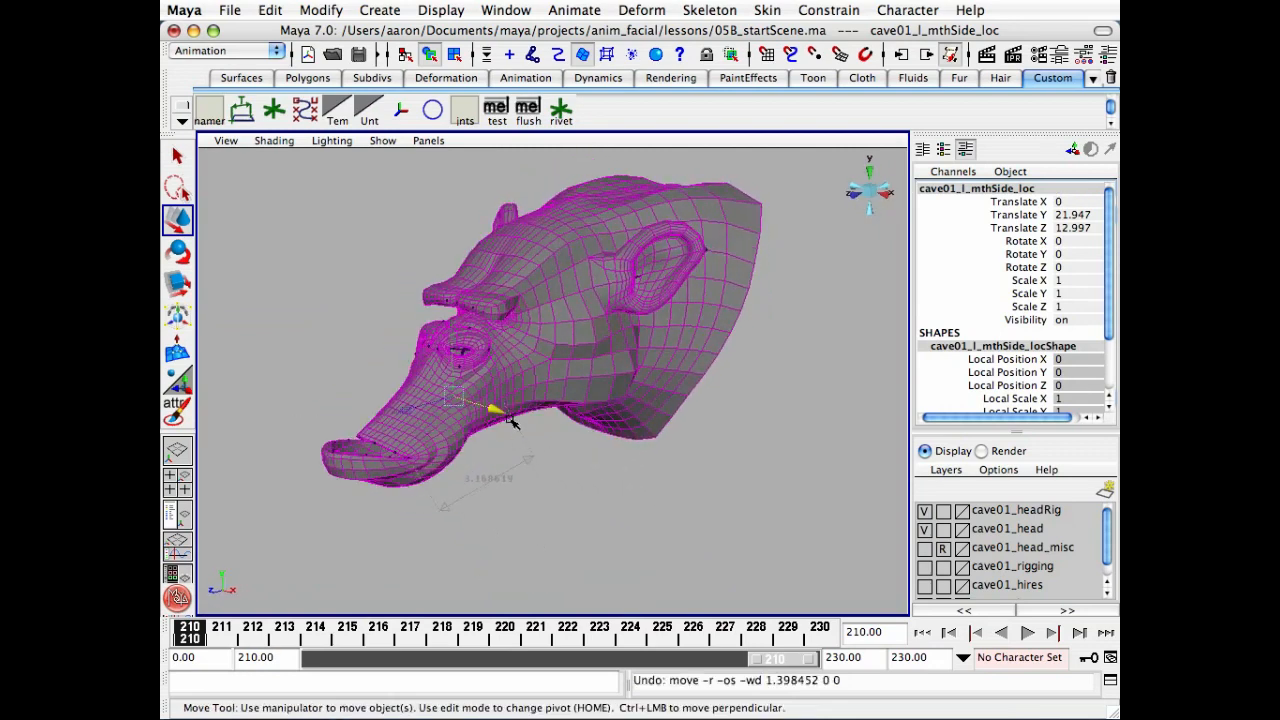
left_click_drag(511, 421, 557, 422)
key("z")
key("z")
key("q")
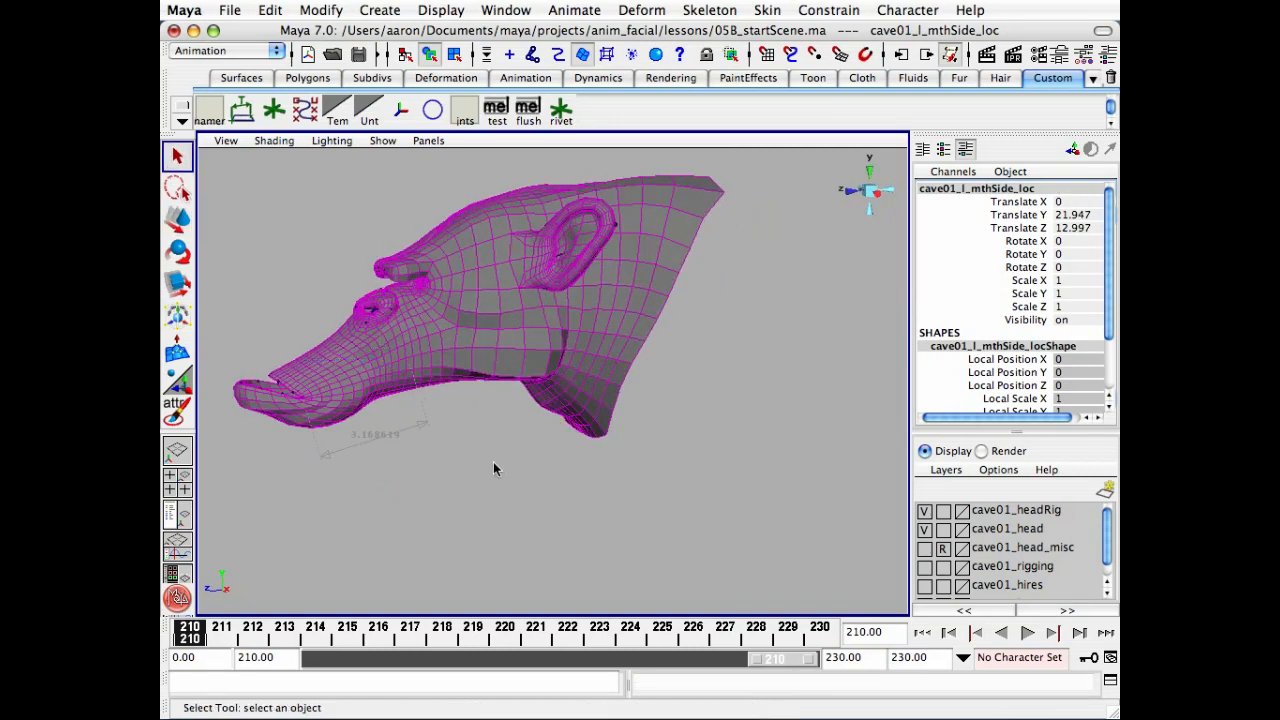
- Open the Set Driven Key window with cave01_l_mthSide_loc as the driven object and place it beside the mouth
right_click_drag(493, 463, 600, 397, "alt")
middle_click_drag(600, 397, 795, 402, "alt")
left_click_drag(544, 420, 549, 432, "alt")
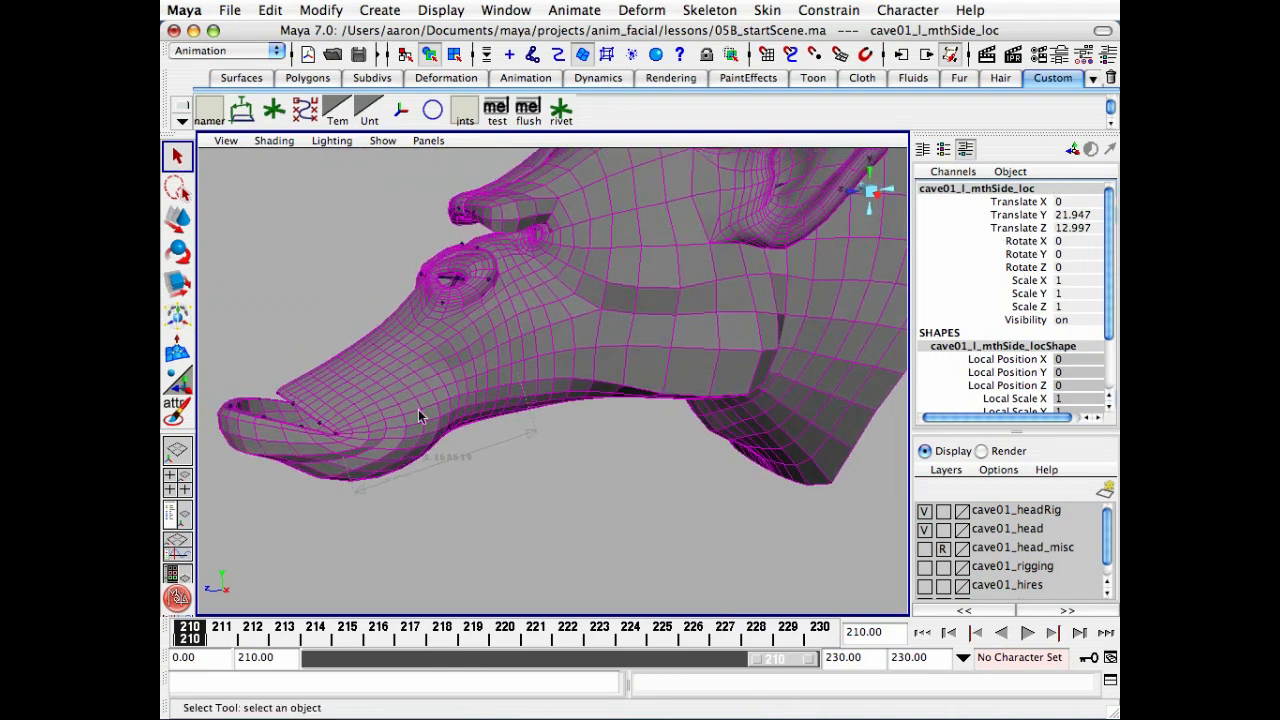
key("w")
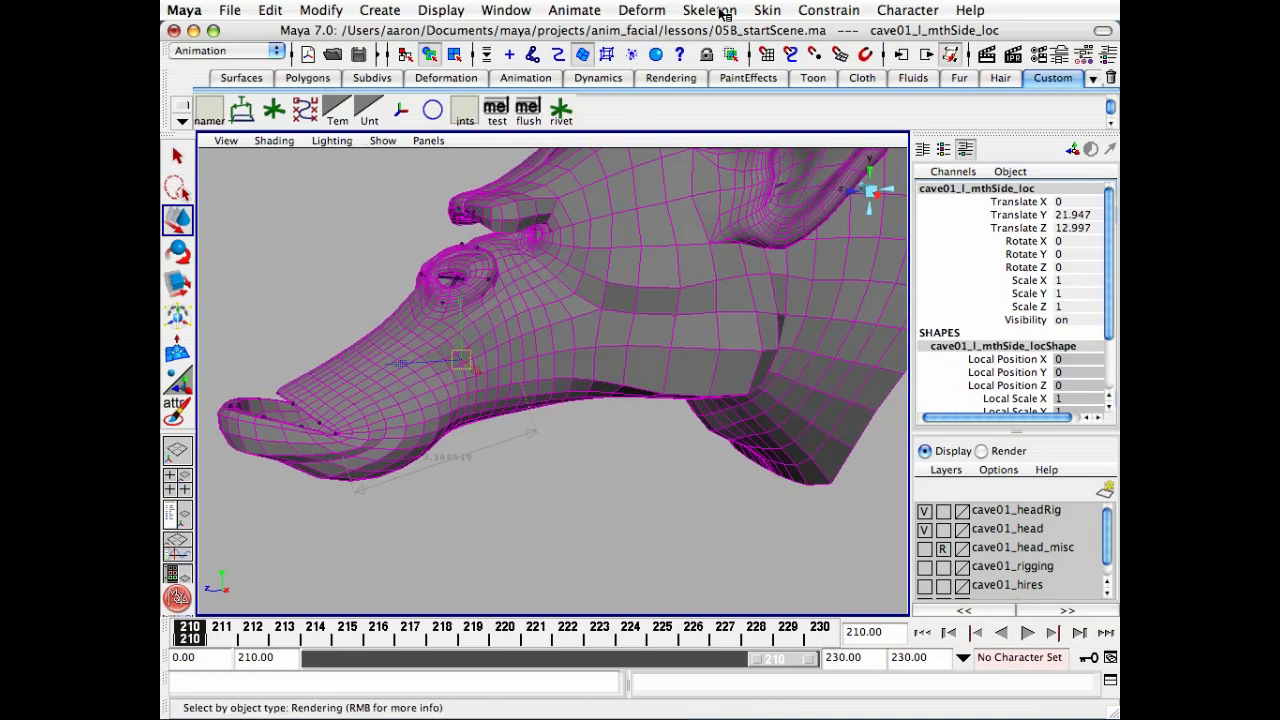
left_click(565, 10)
mouse_move(690, 102)
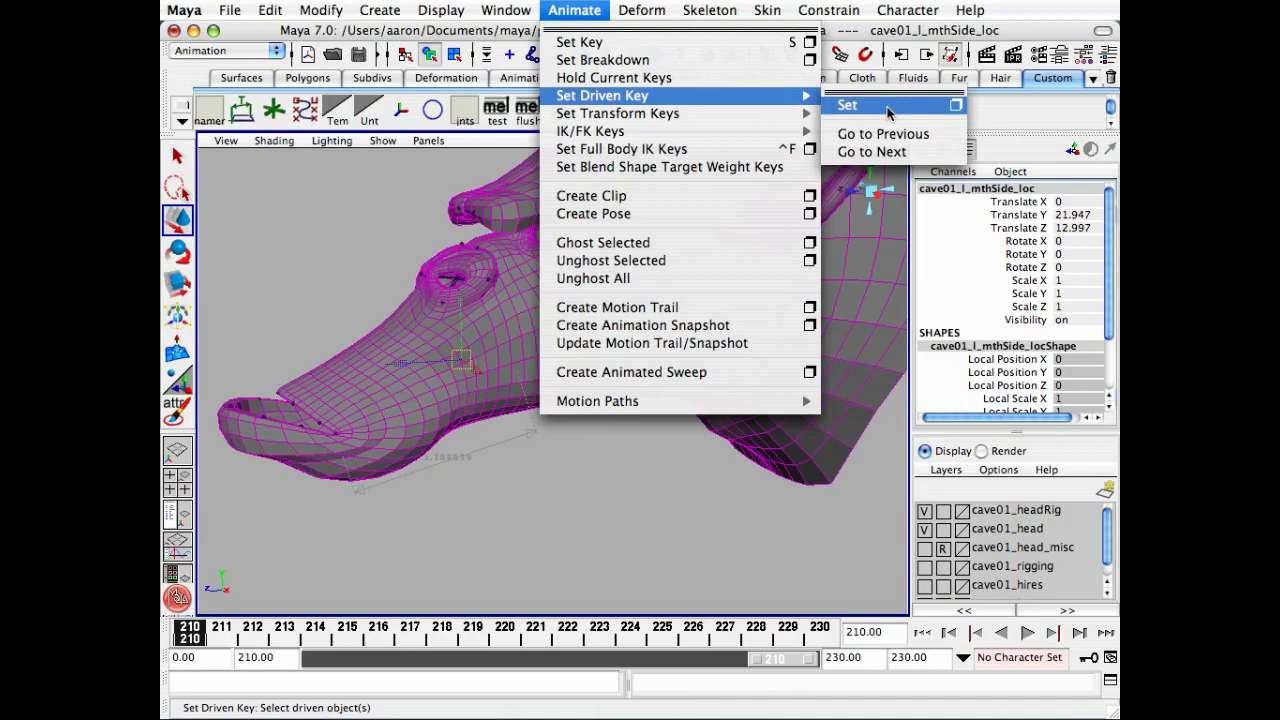
left_click(953, 105)
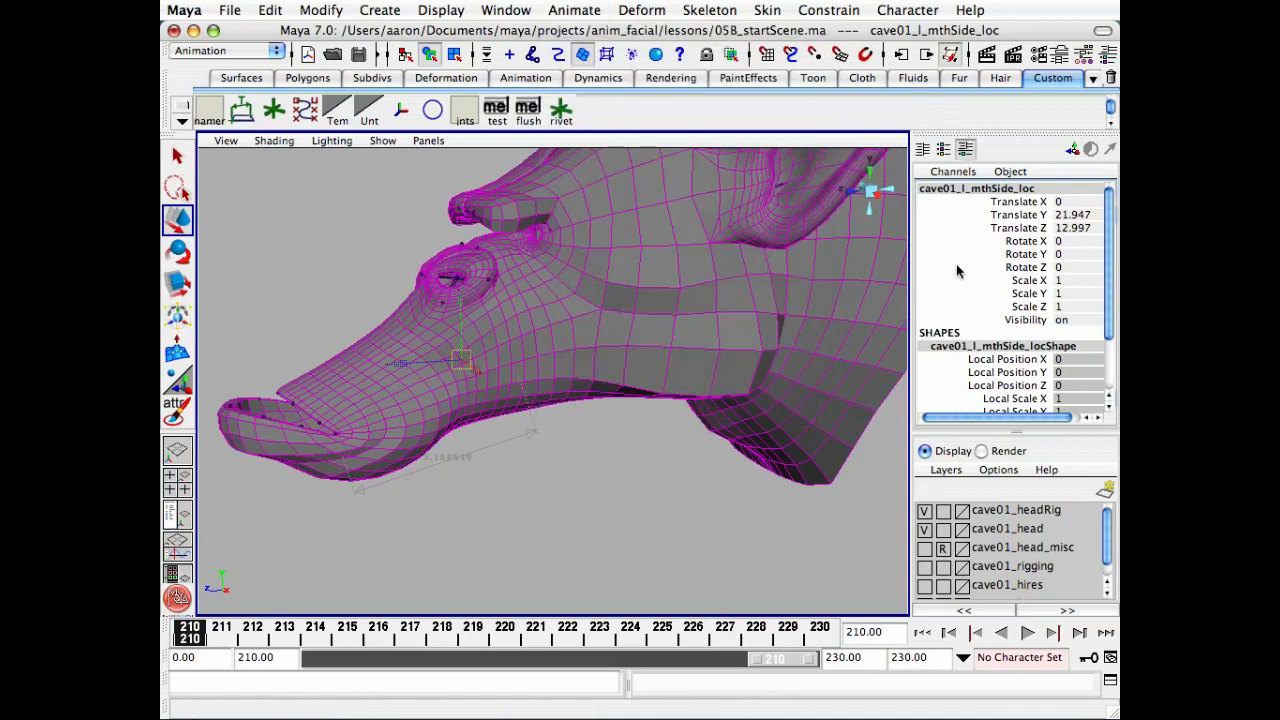
left_click_drag(863, 202, 817, 146)
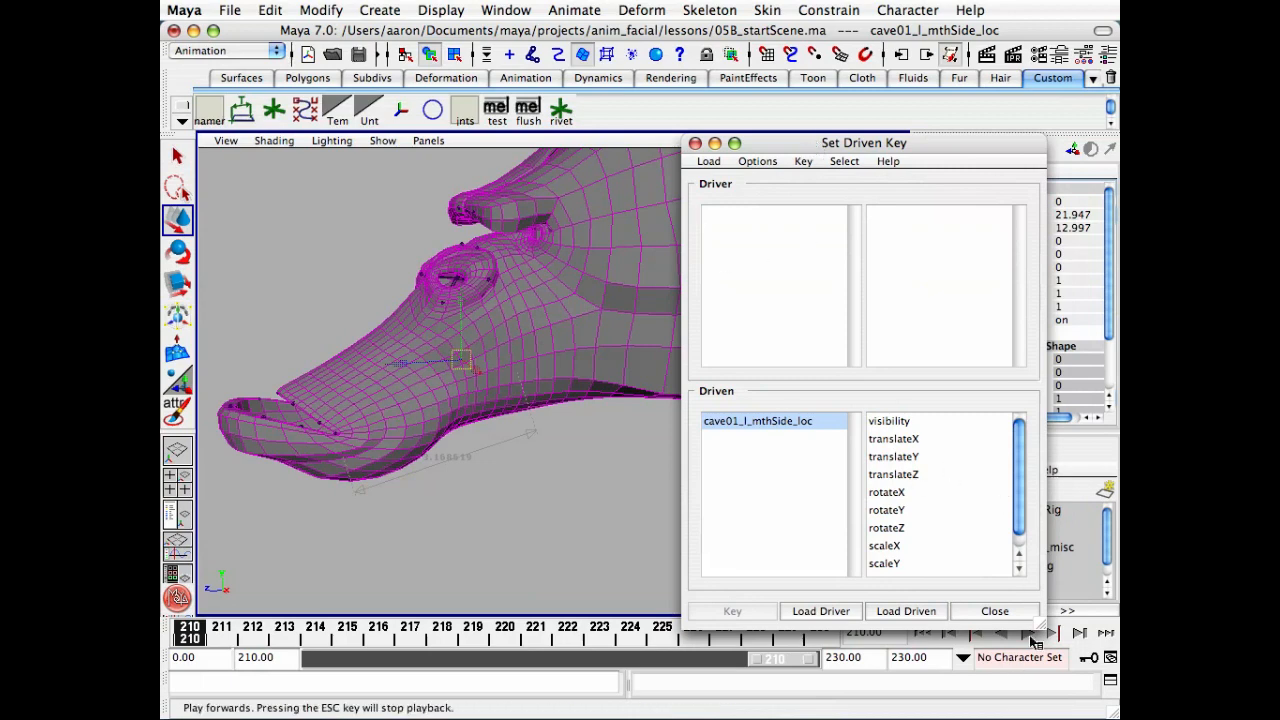
- Select the locator's translateX through scaleZ as driven channels and load cave01_l_mouth_distShape as the driver
left_click_drag(1040, 622, 1042, 685)
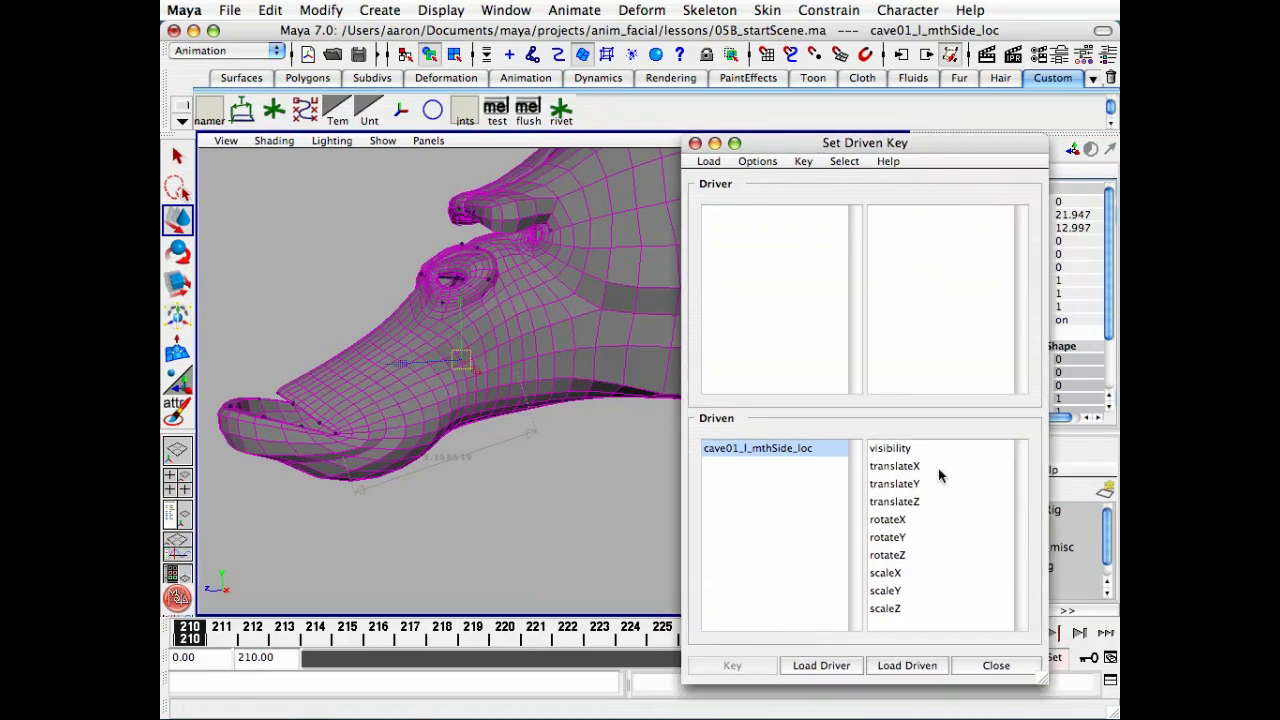
left_click_drag(930, 471, 931, 606)
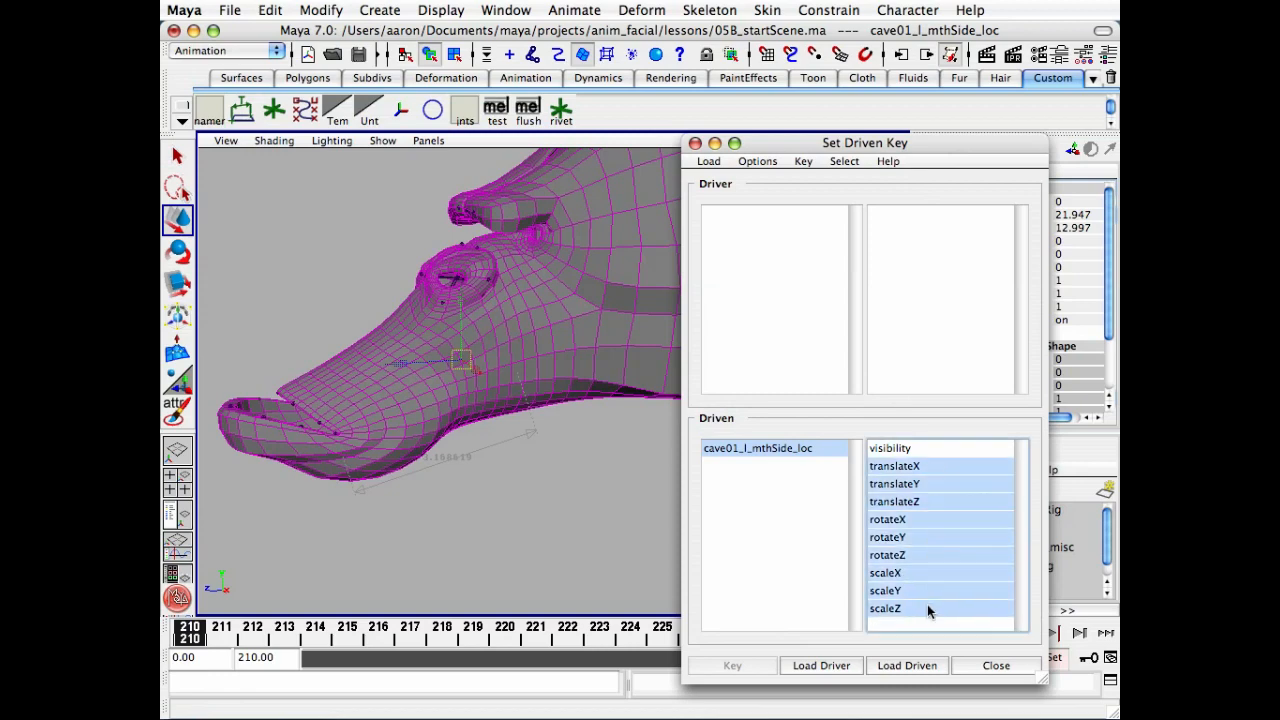
left_click(470, 459)
left_click(492, 60)
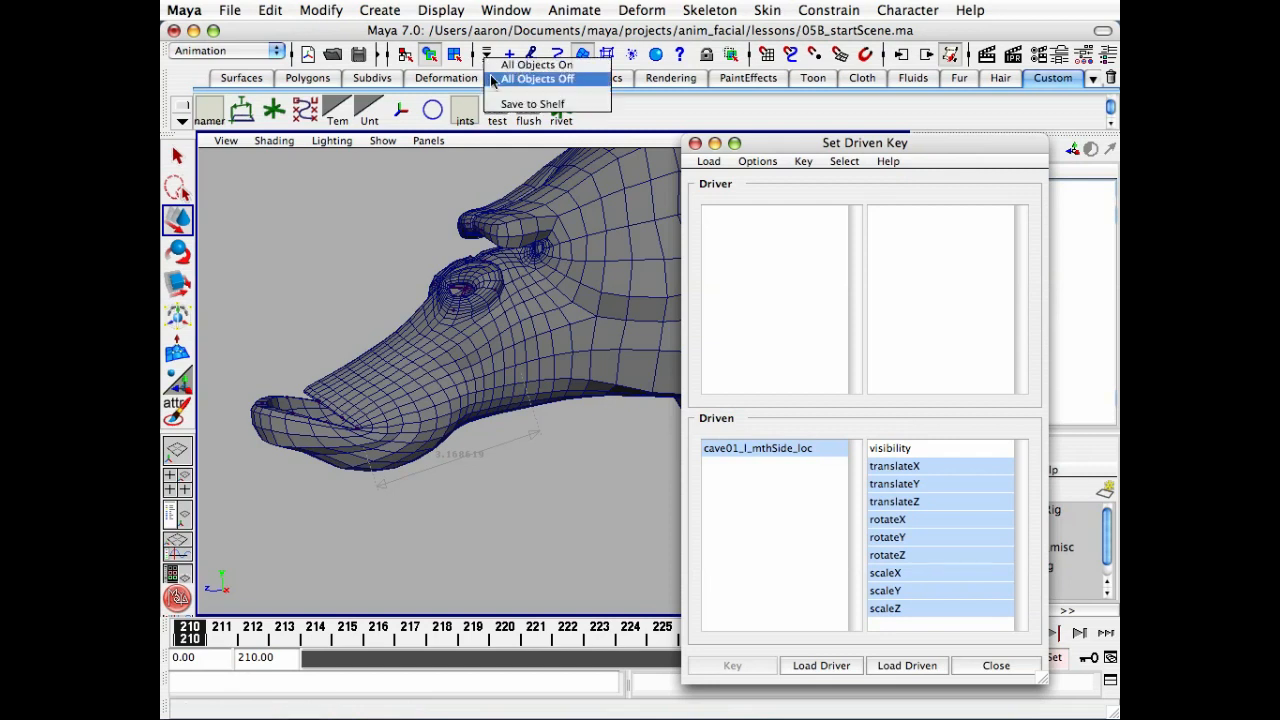
left_click(506, 72)
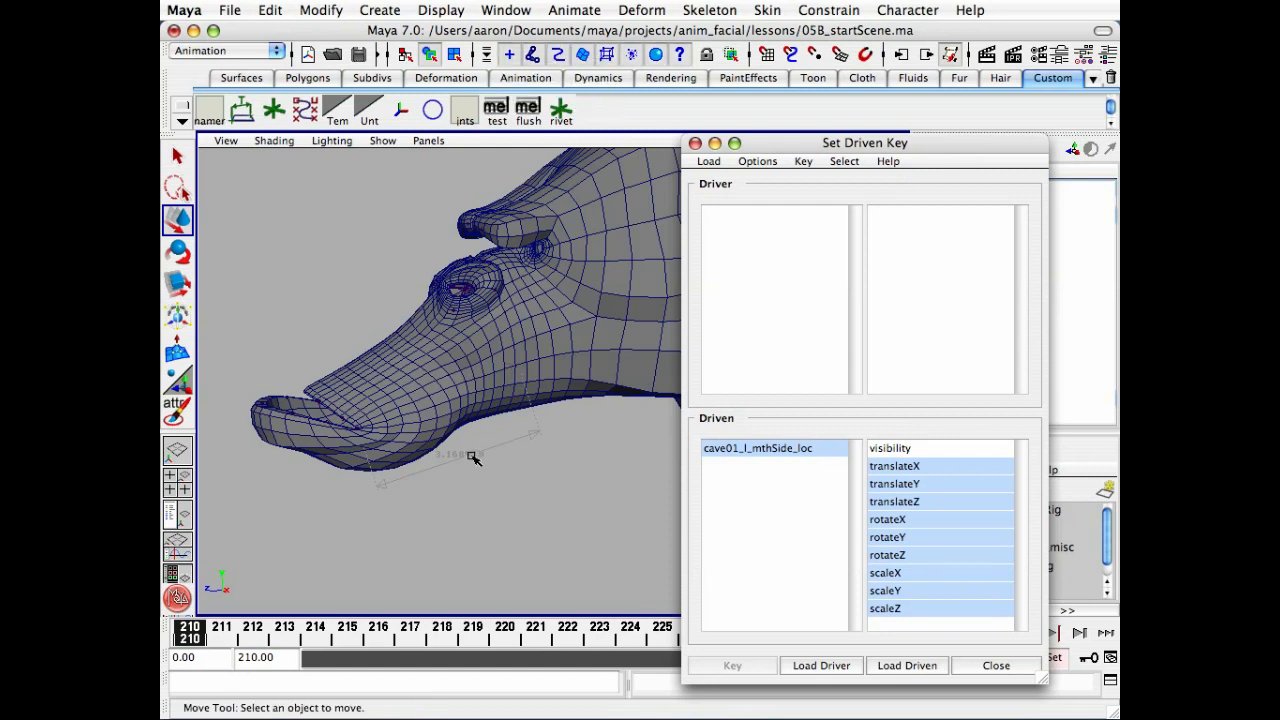
left_click(474, 457)
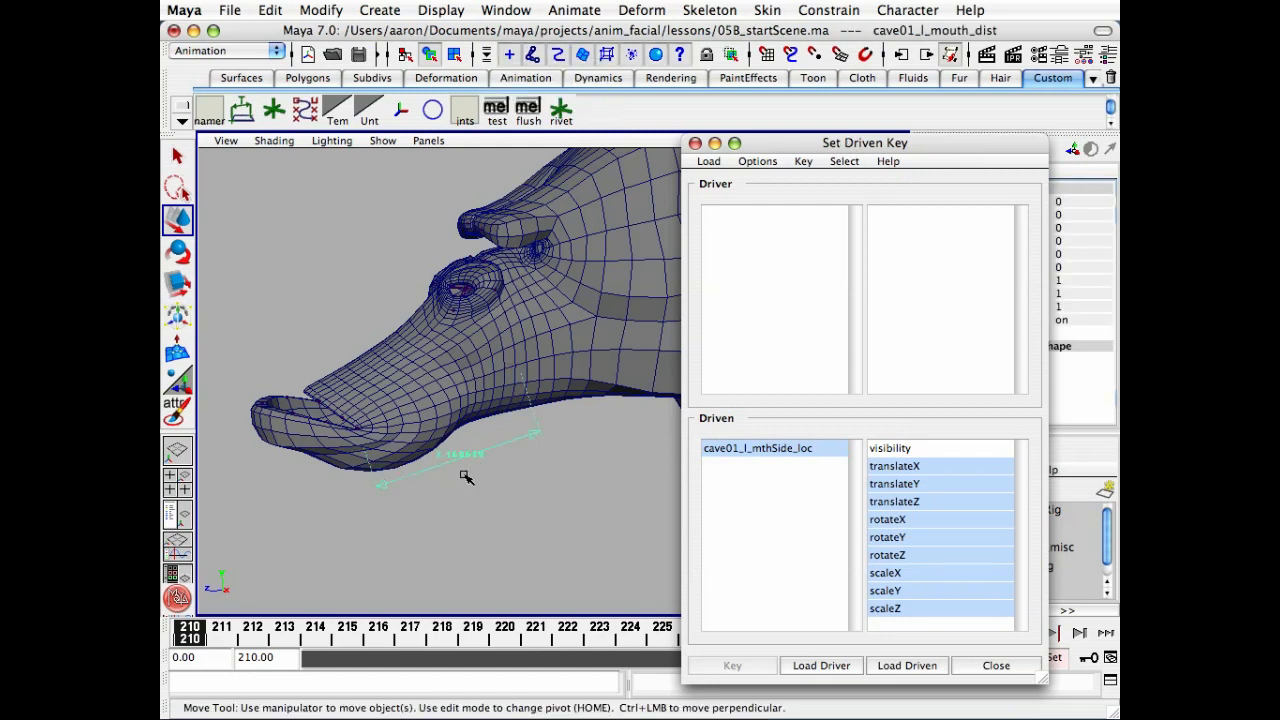
key("Down")
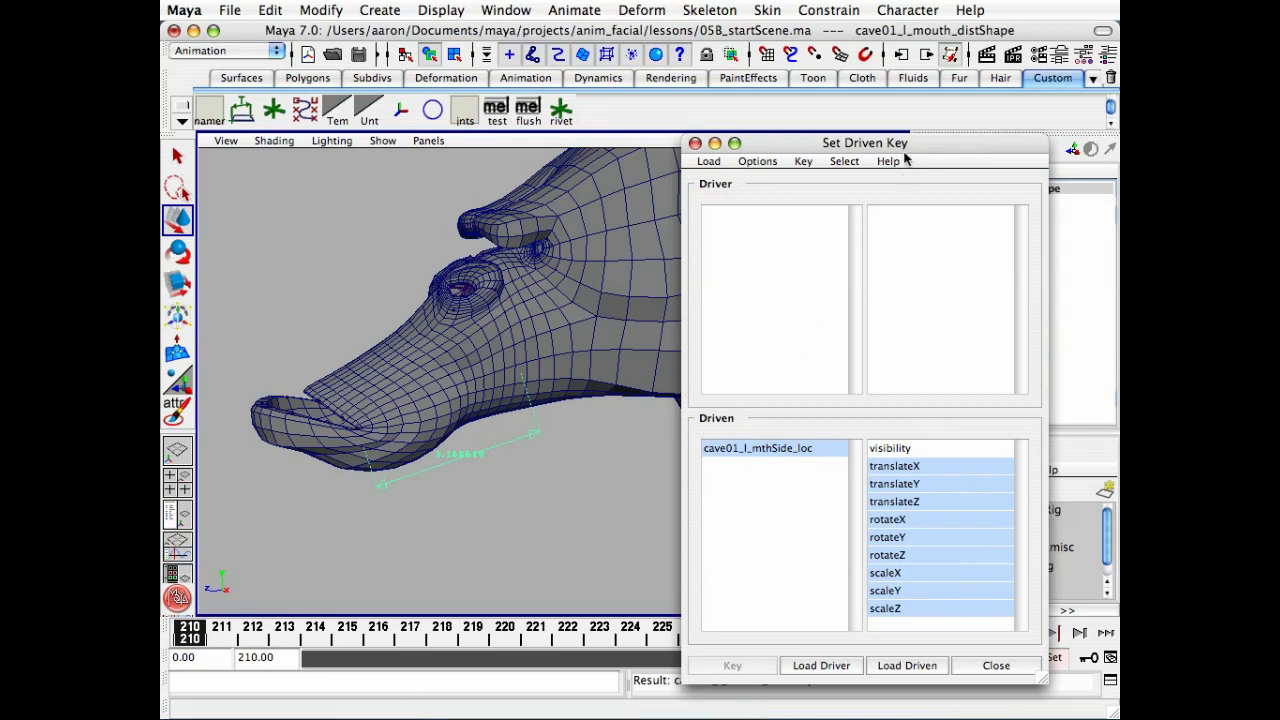
left_click_drag(904, 146, 786, 148)
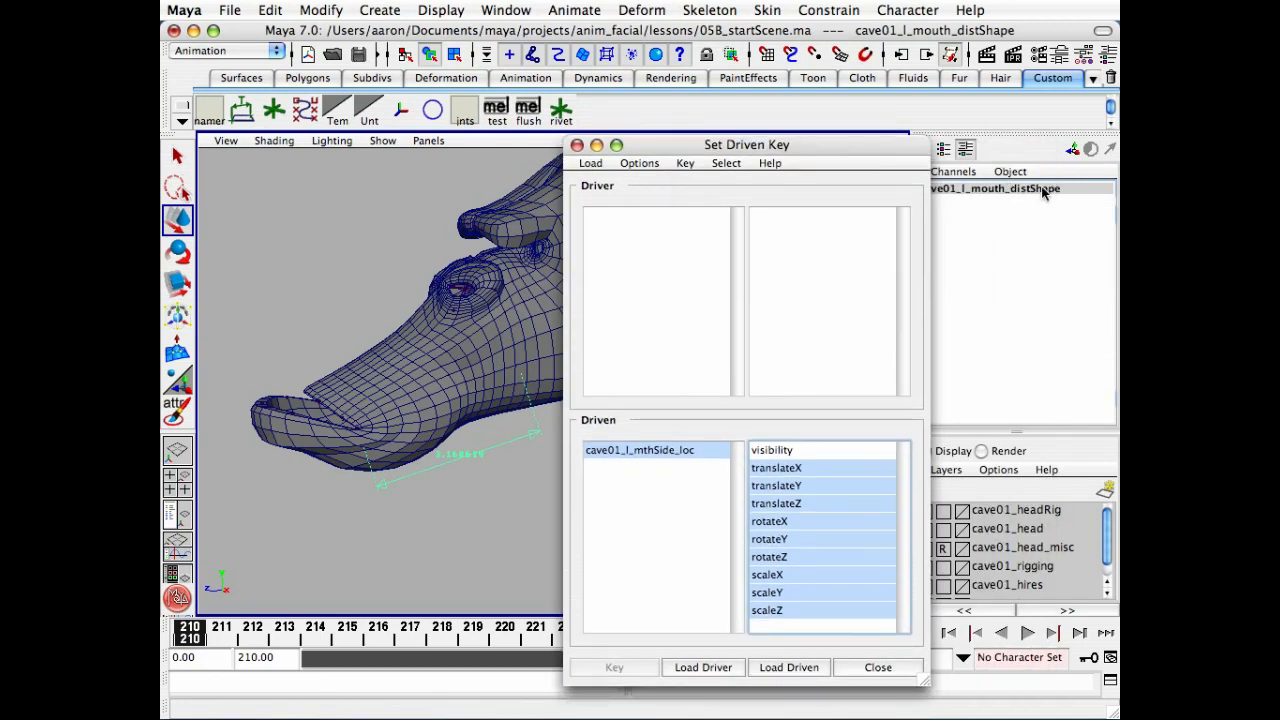
left_click(705, 667)
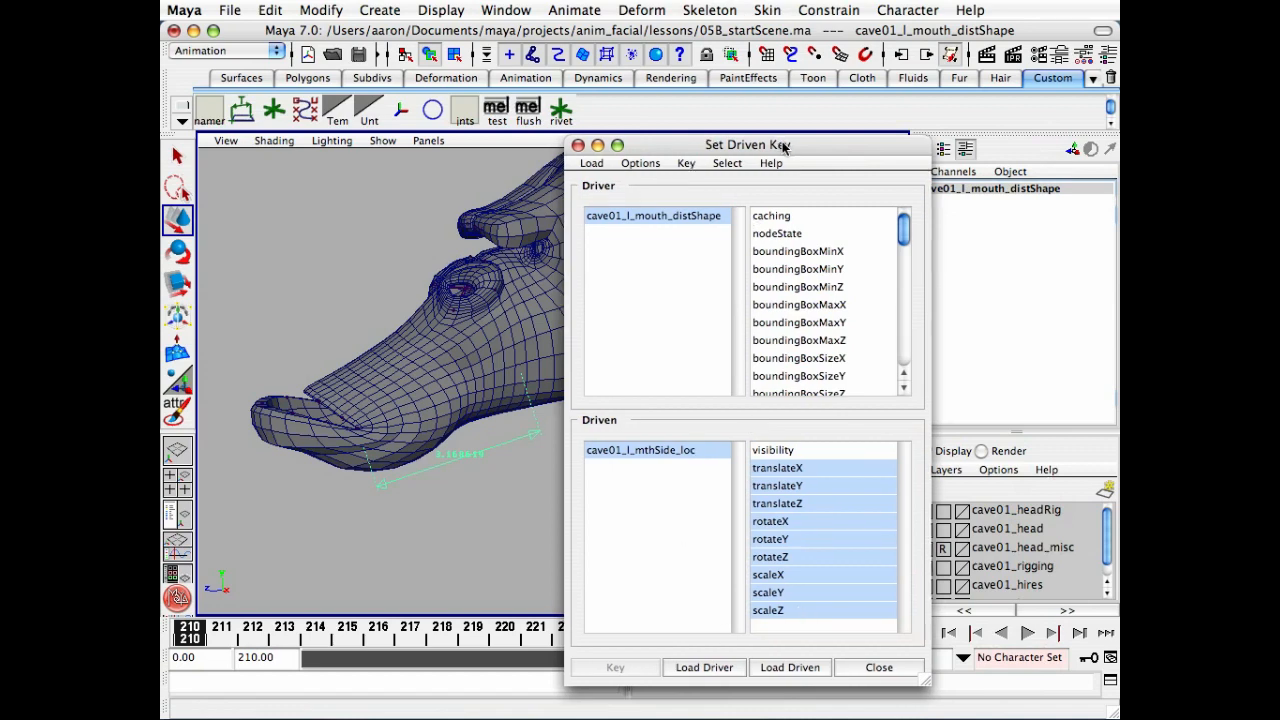
- Choose distance as the driver attribute and set the first driven key on the selected channels at frame 210
left_click_drag(776, 148, 391, 134)
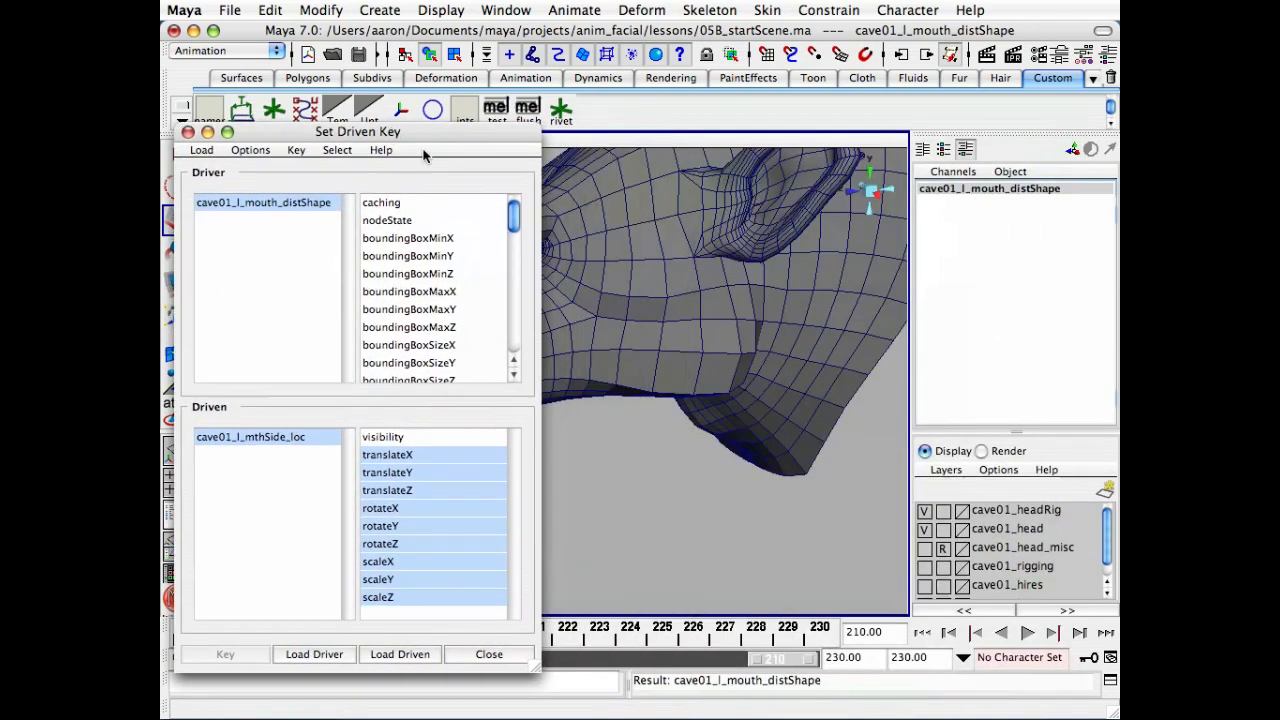
left_click_drag(513, 214, 519, 347)
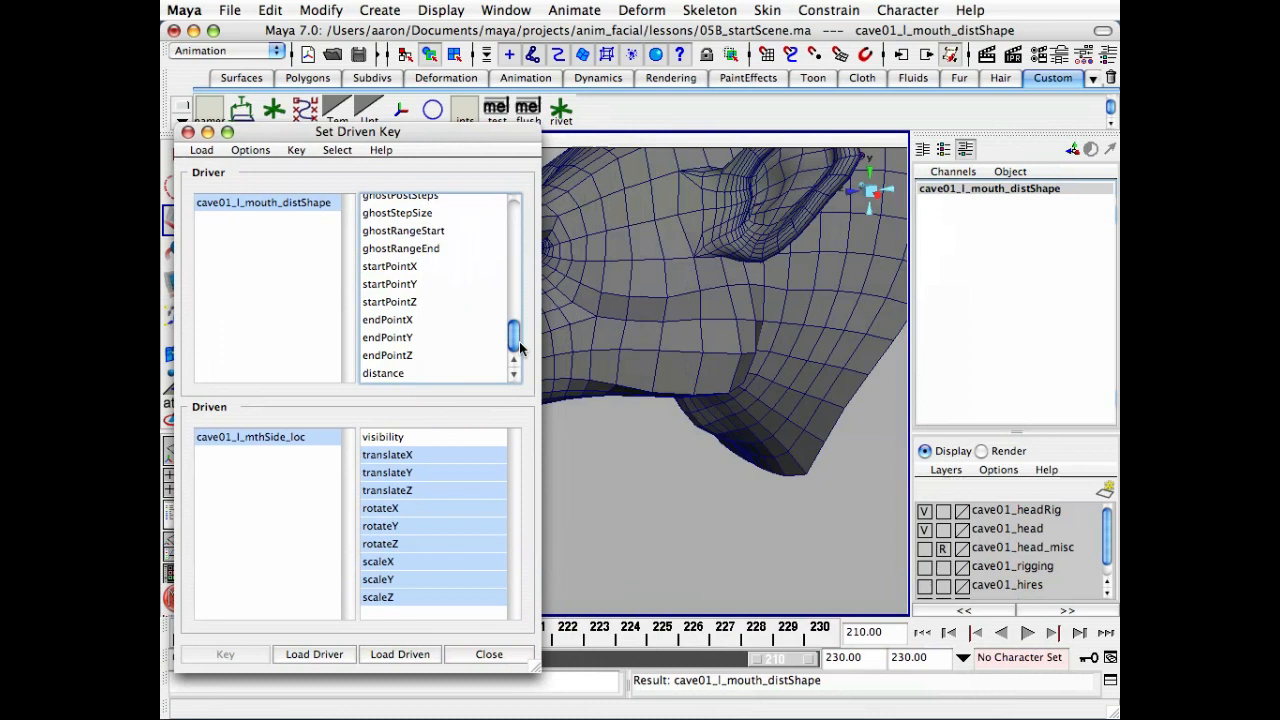
left_click(394, 376)
left_click_drag(716, 410, 716, 402, "alt")
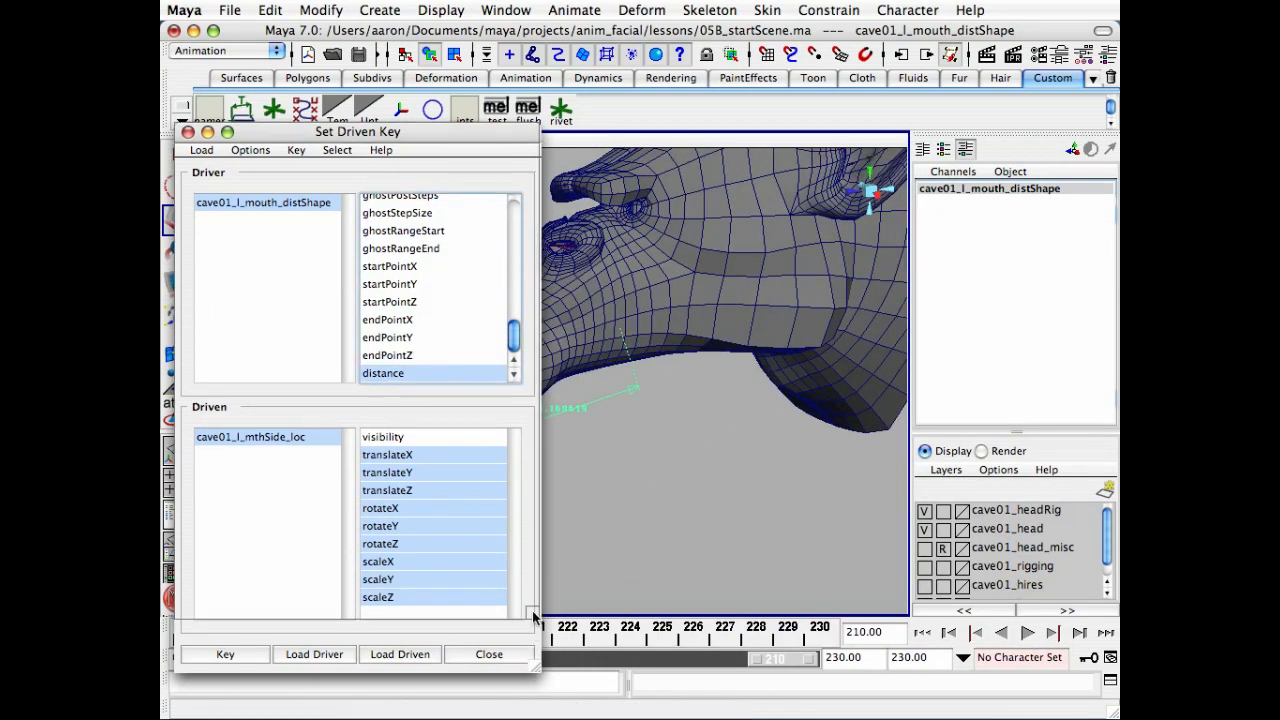
left_click_drag(534, 670, 534, 608)
left_click(241, 597)
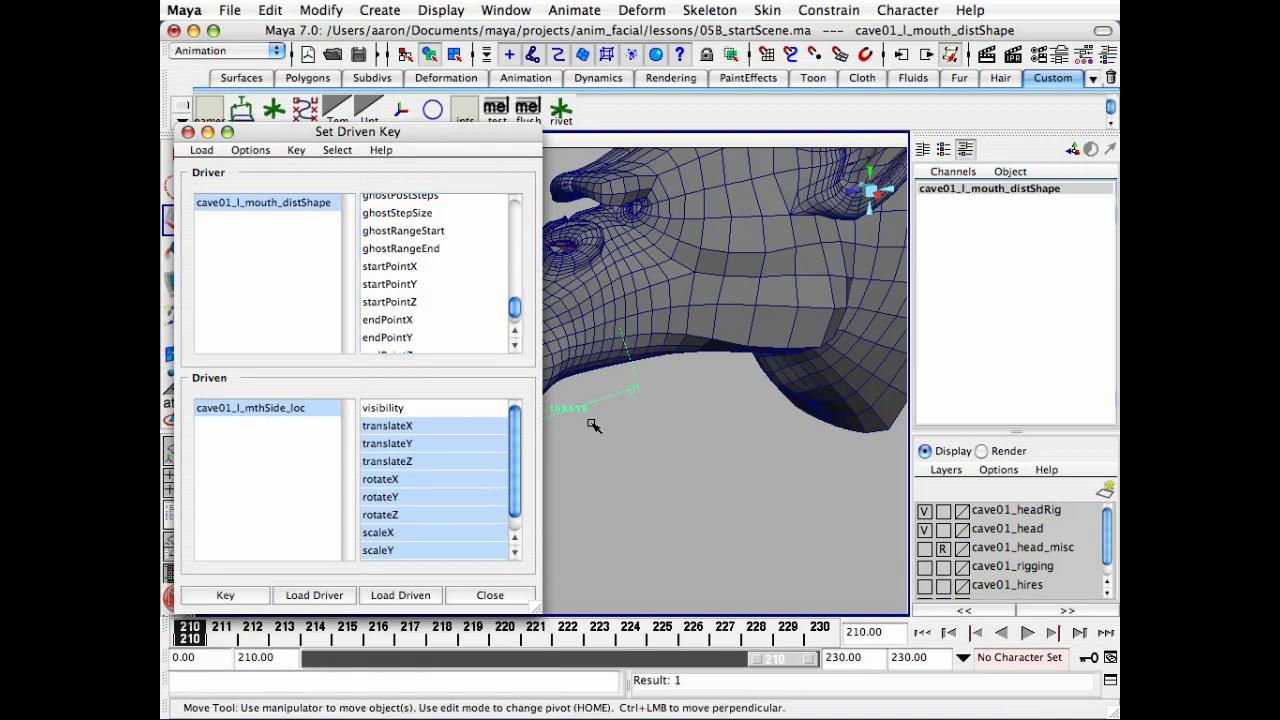
- Go to frame 230 and select cave01_l_mthSide_loc from the driven objects
middle_click_drag(643, 420, 685, 403, "alt")
left_click(826, 632)
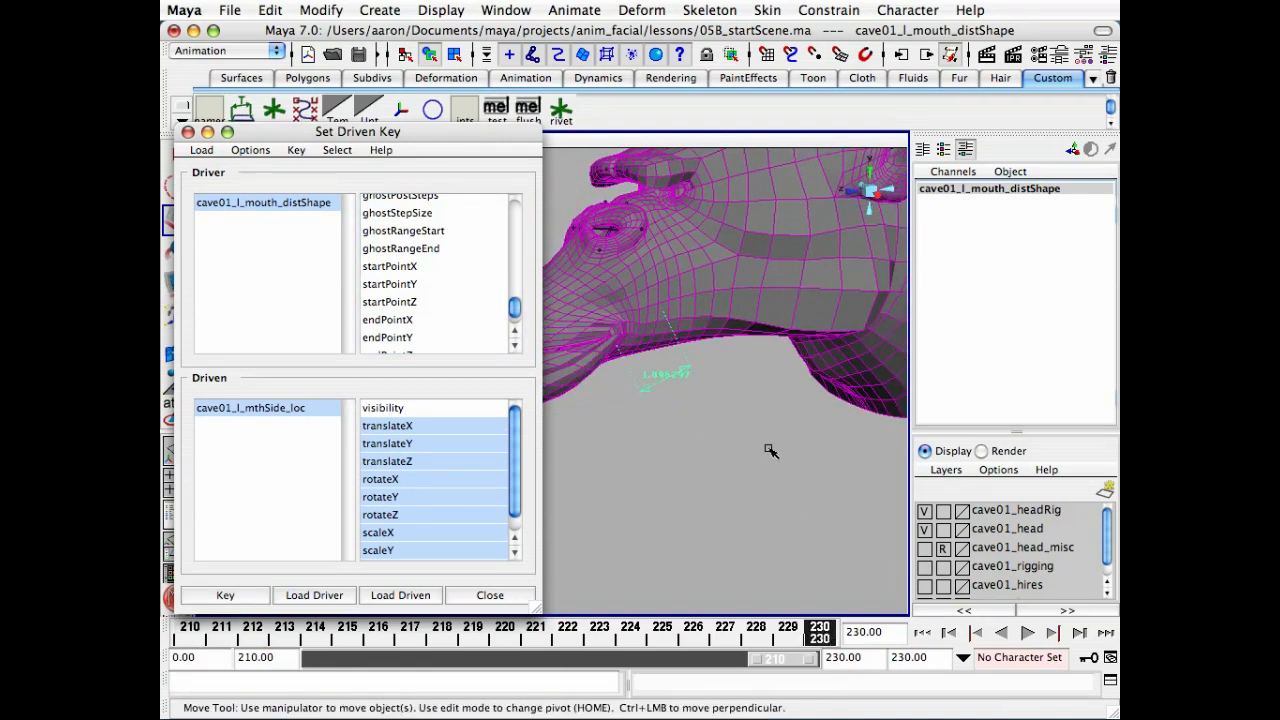
left_click_drag(769, 449, 735, 483, "alt")
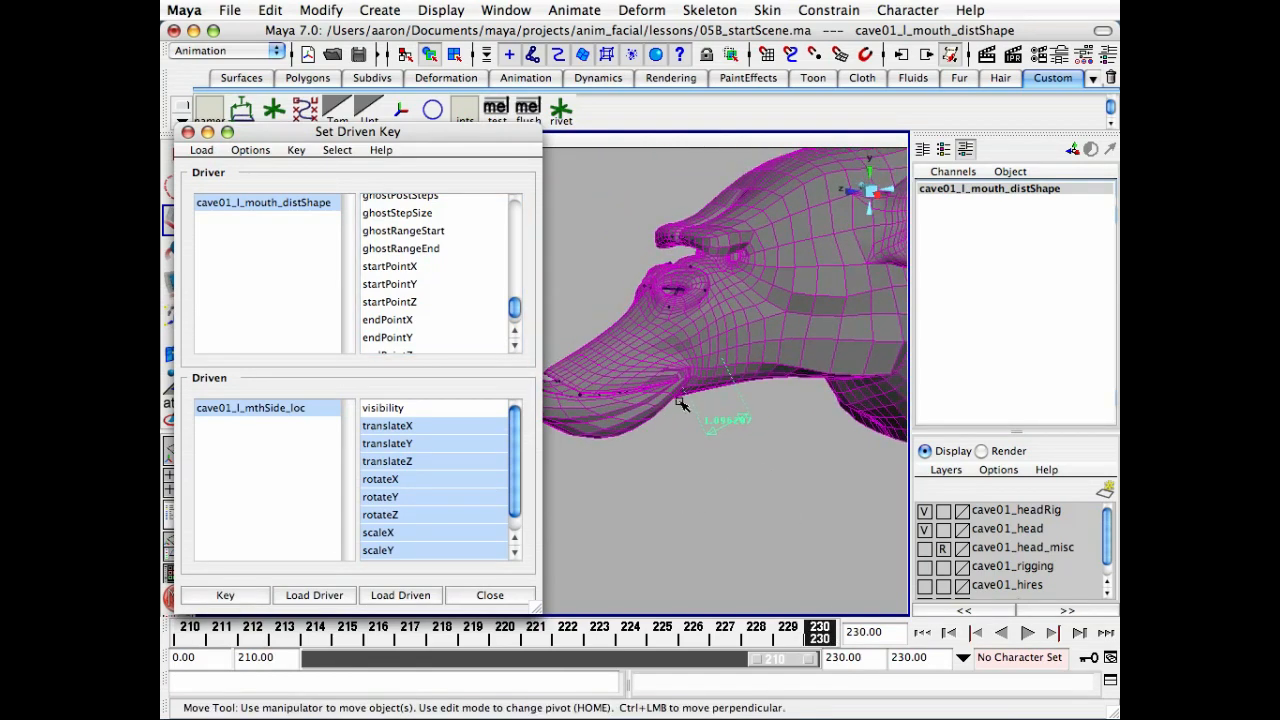
right_click_drag(681, 403, 764, 432, "alt")
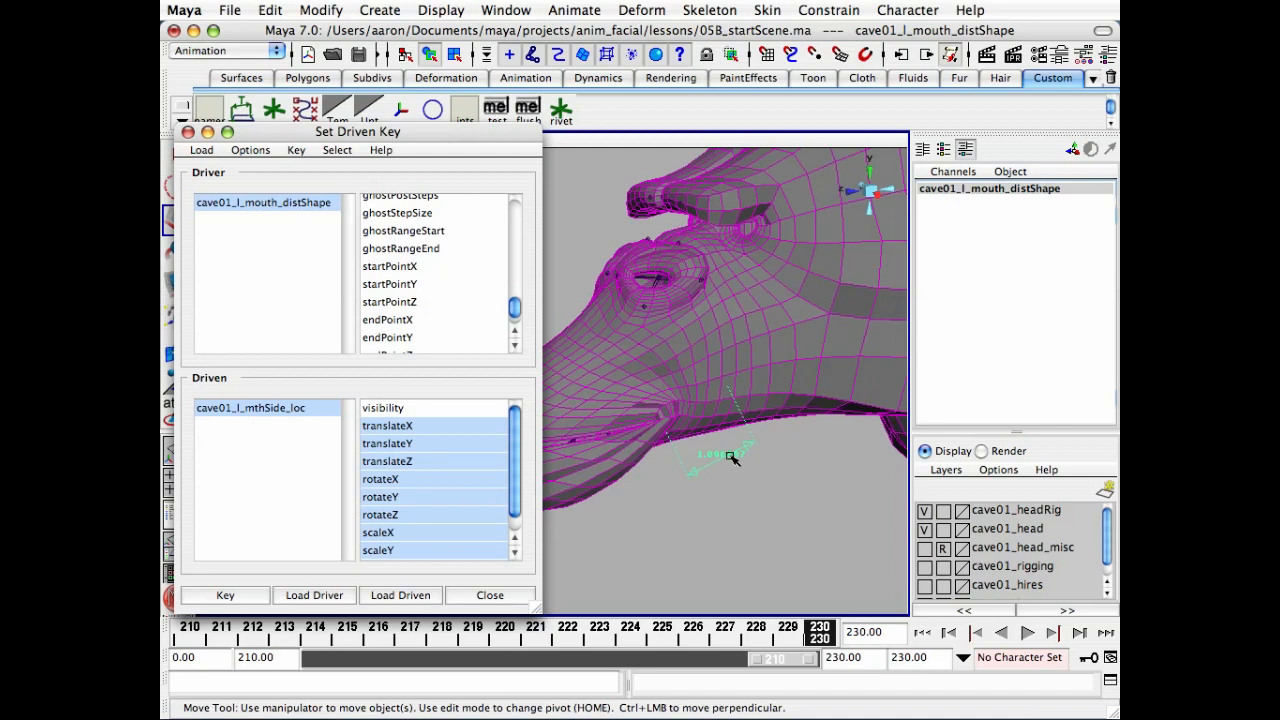
key("alt+v")
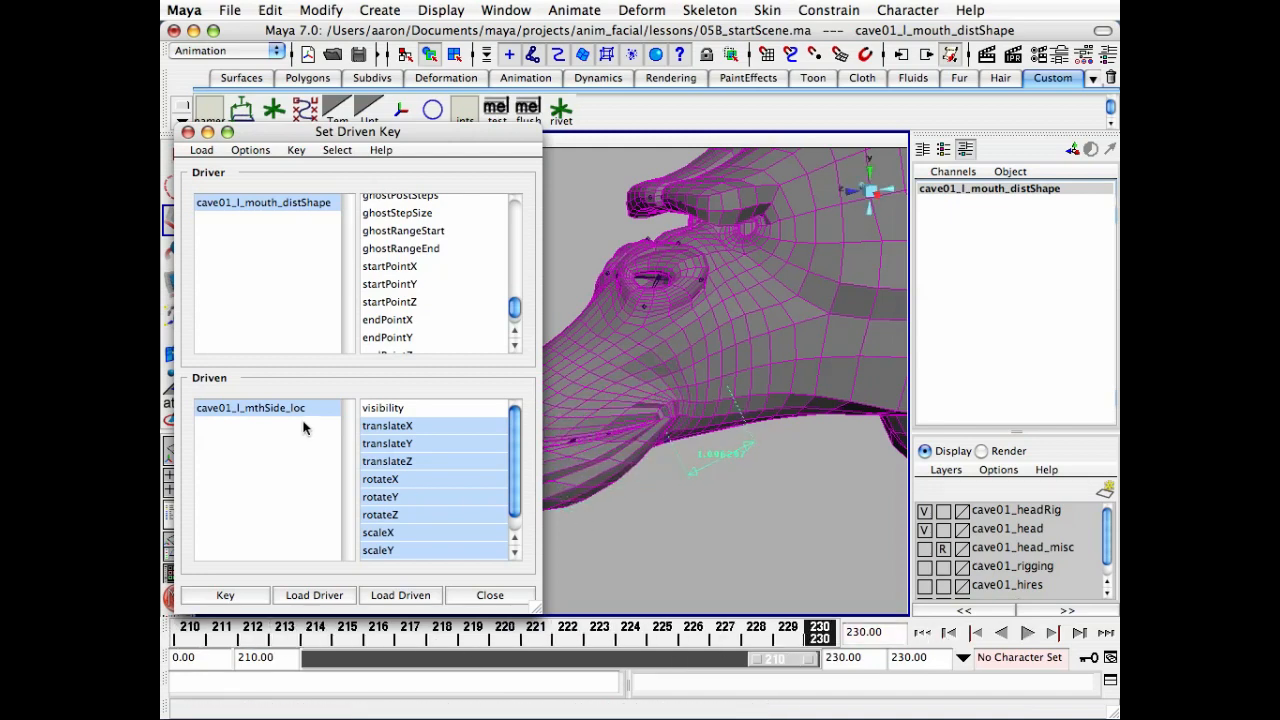
left_click(270, 408)
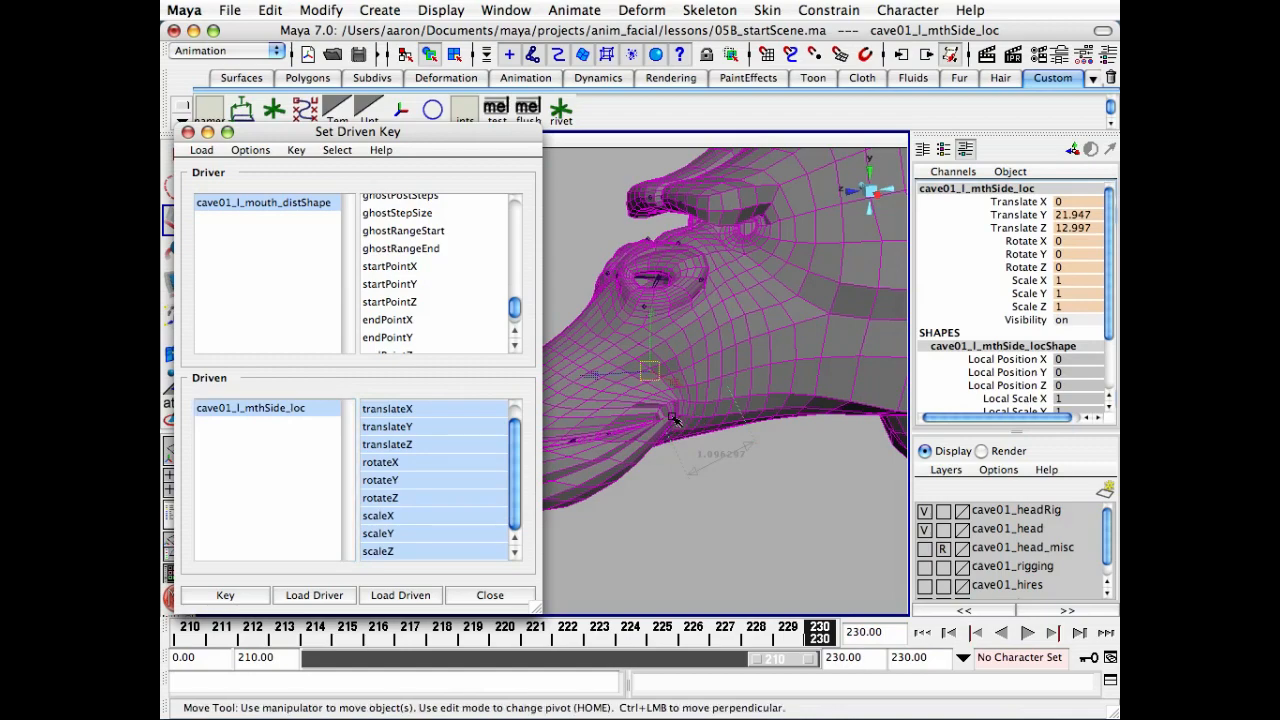
- From the right side view, move cave01_l_mthSide_loc up and back to about Translate Y 22.09 and Translate Z 12.711
left_click_drag(674, 420, 640, 402, "alt")
mouse_move(667, 413)
left_mouse_down("alt")
mouse_move(712, 436)
mouse_move(606, 500)
mouse_move(680, 423)
left_mouse_up("alt")
middle_click_drag(765, 418, 739, 422, "alt")
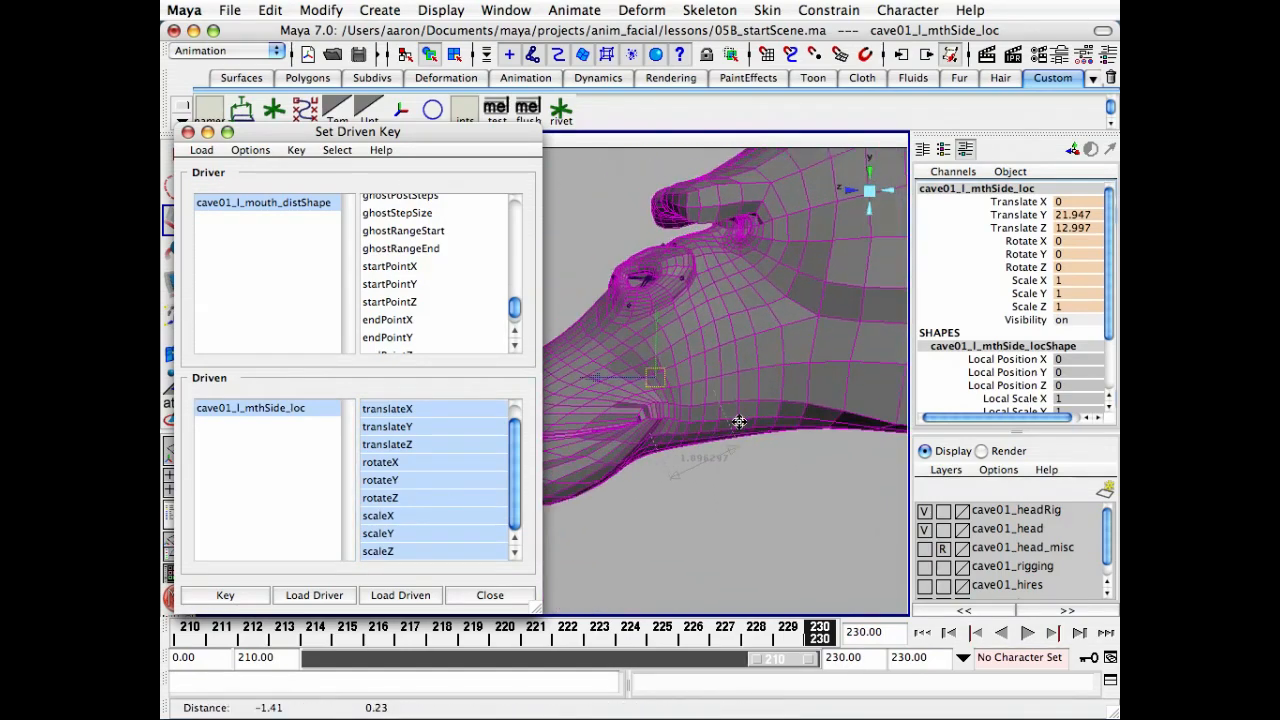
right_click_drag(870, 195, 841, 273, "alt")
left_click(886, 196)
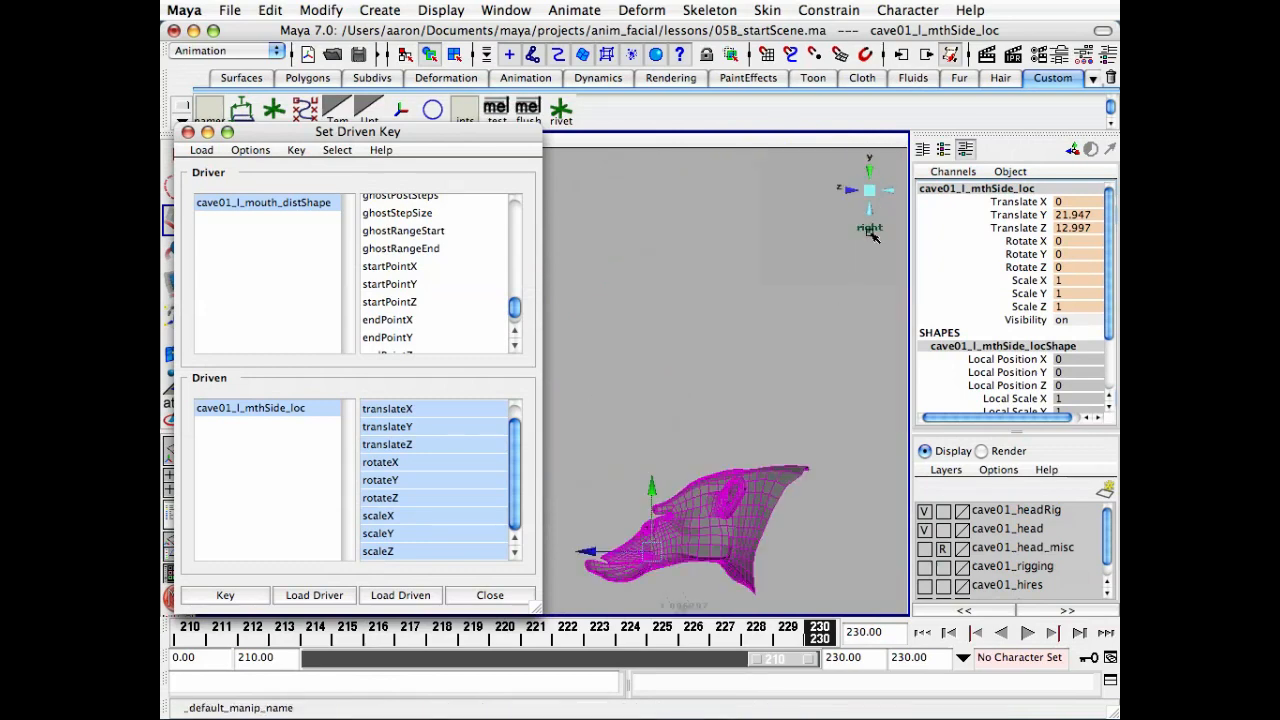
right_click_drag(771, 369, 590, 533, "alt")
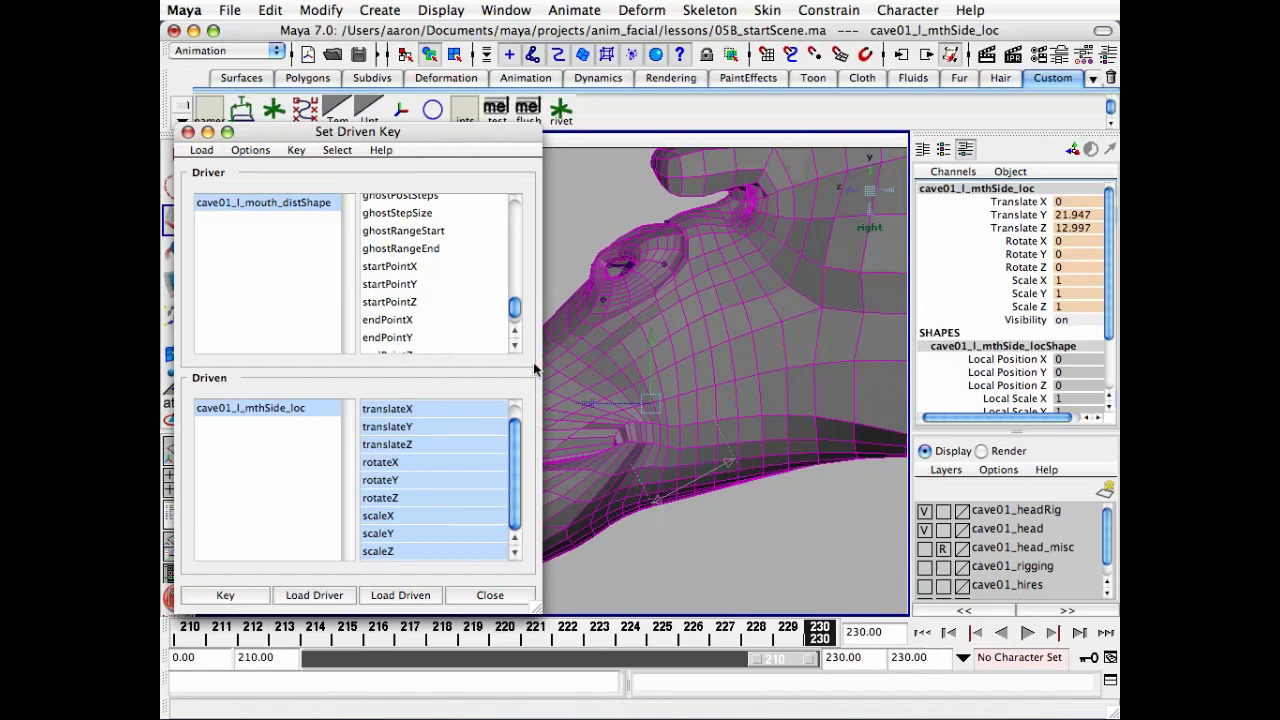
left_click_drag(440, 139, 1279, 232)
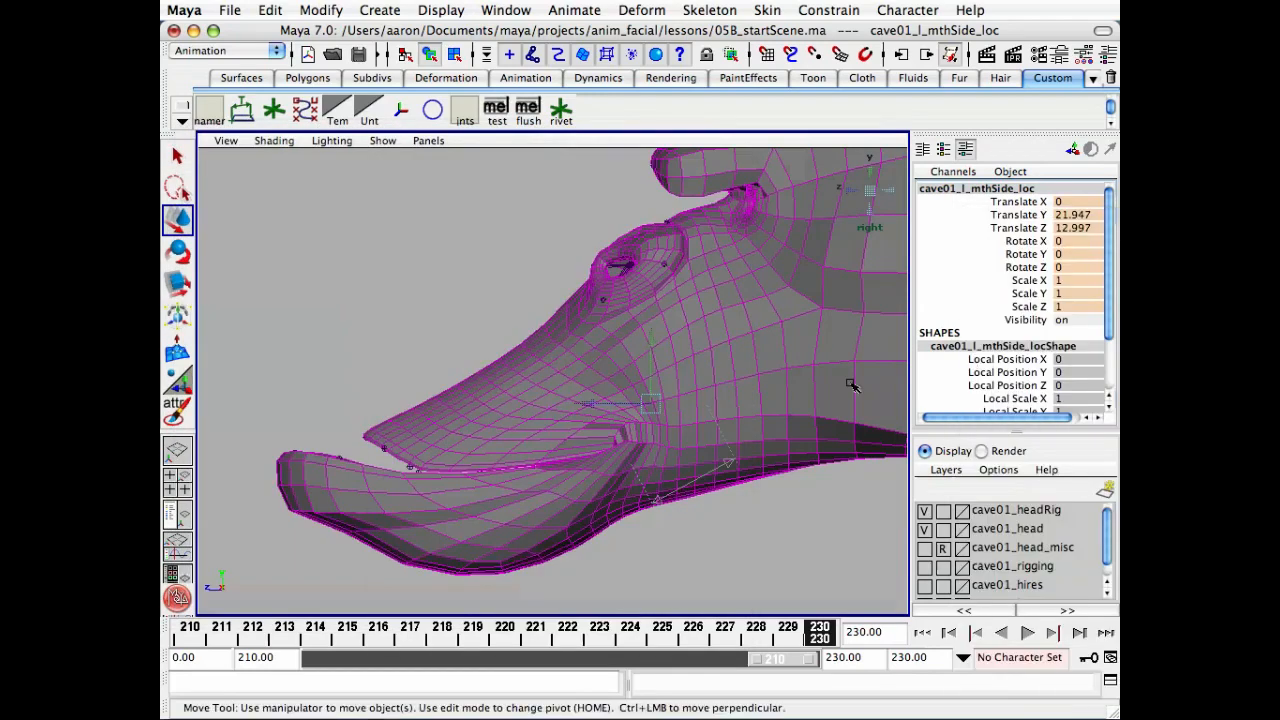
middle_click_drag(778, 425, 644, 408, "alt")
right_click_drag(644, 408, 728, 420, "alt")
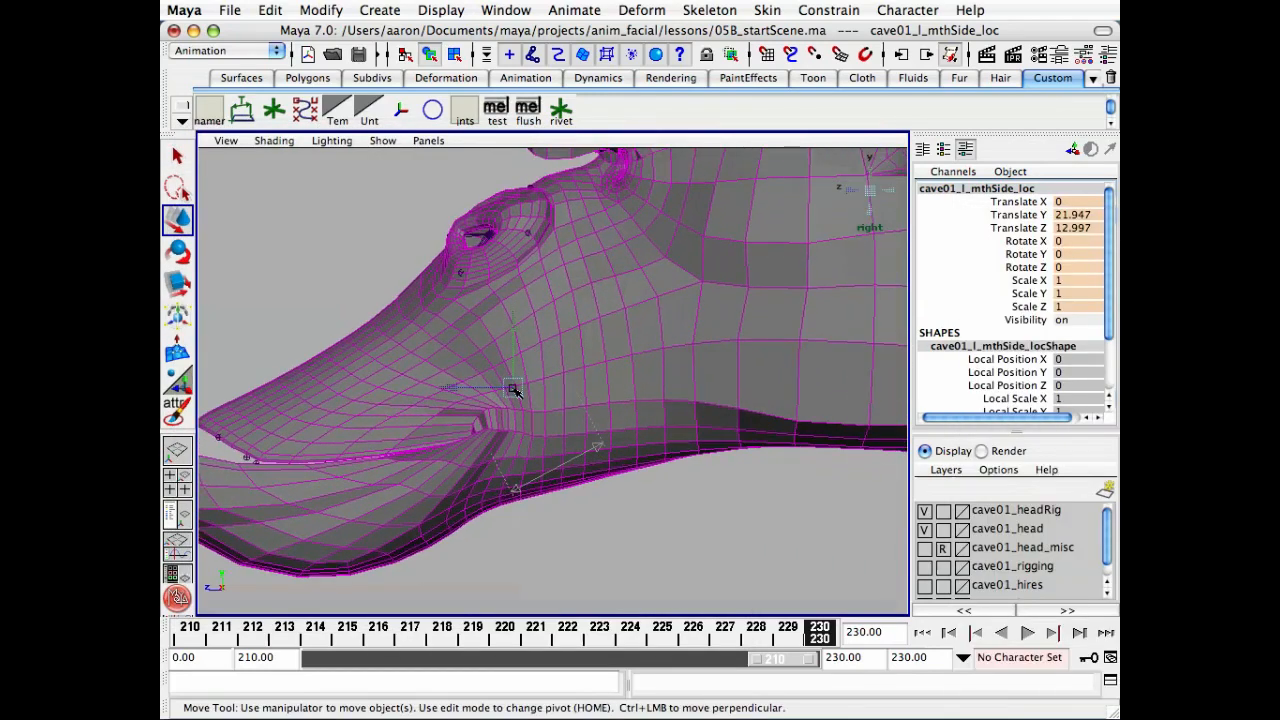
left_click_drag(513, 390, 546, 376)
key("z")
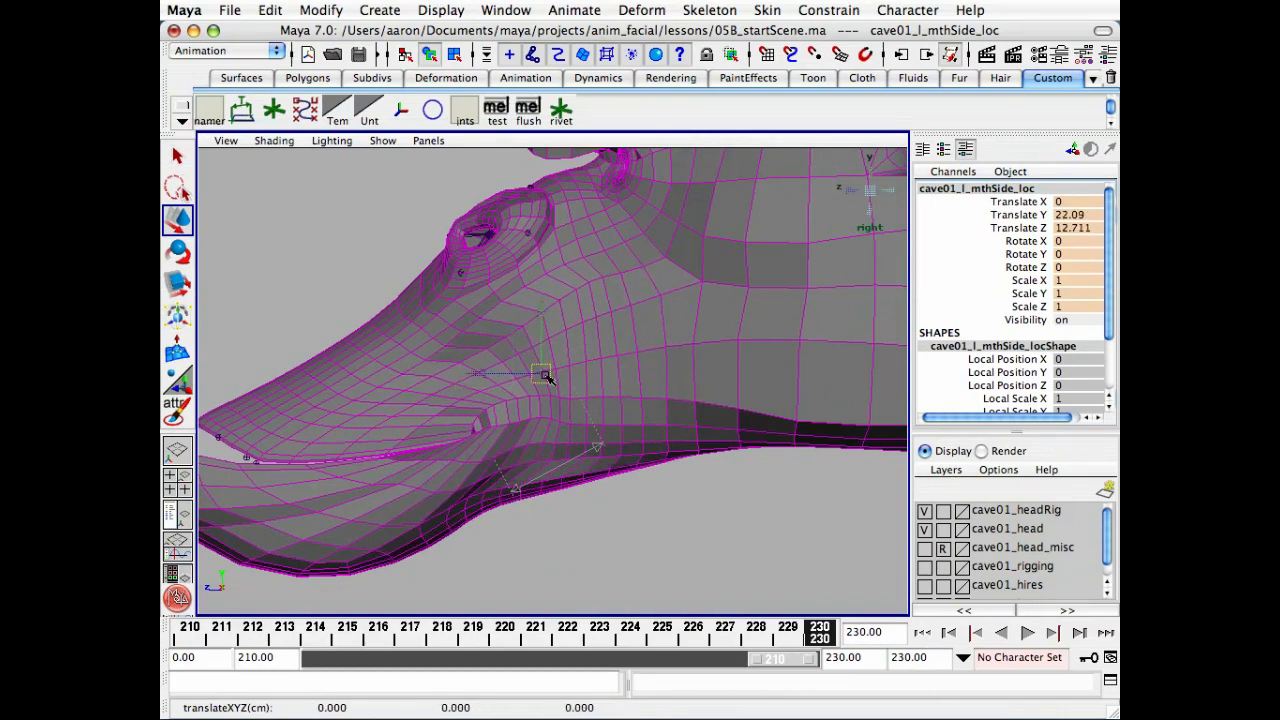
- Widen the mouth side by scaling cave01_l_mthSide_loc to Scale X 1.15
left_click(873, 192)
left_click_drag(588, 329, 641, 366, "alt")
right_click_drag(510, 436, 729, 341, "alt")
middle_click_drag(729, 340, 764, 202, "alt")
middle_click_drag(406, 533, 477, 286, "alt")
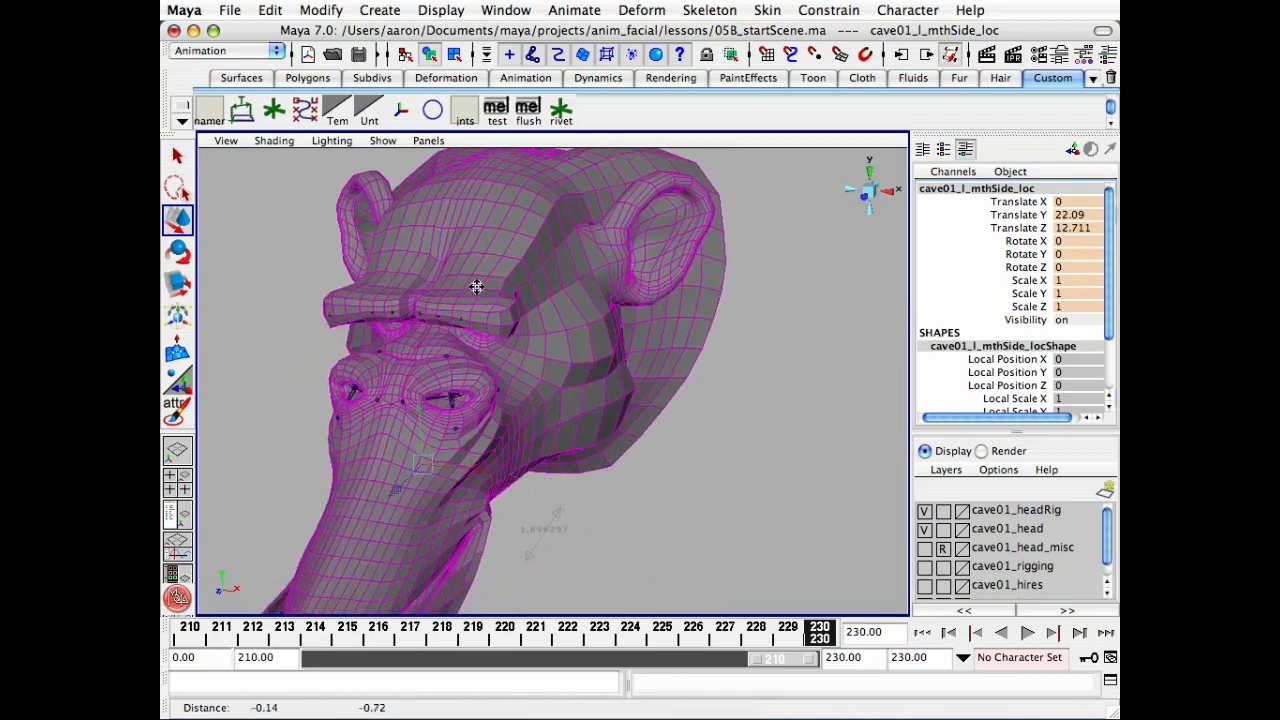
key("r")
left_click_drag(503, 477, 515, 479)
left_click(1090, 281)
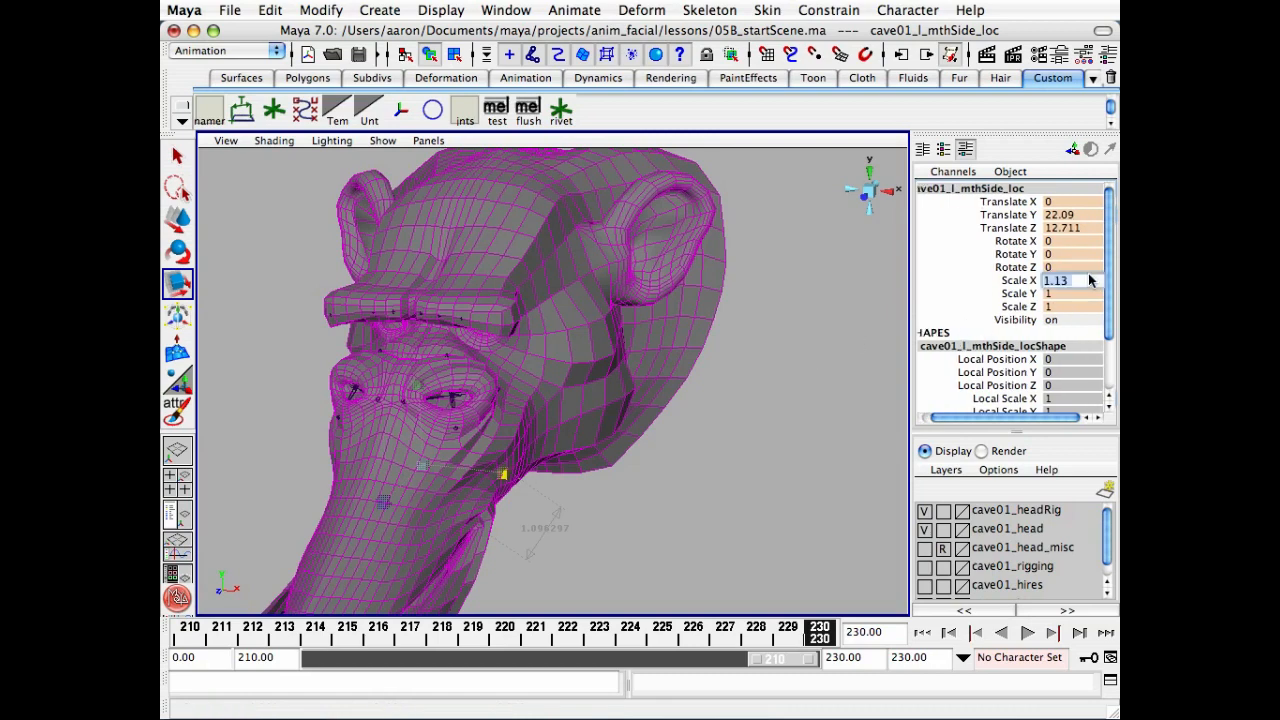
key("Return")
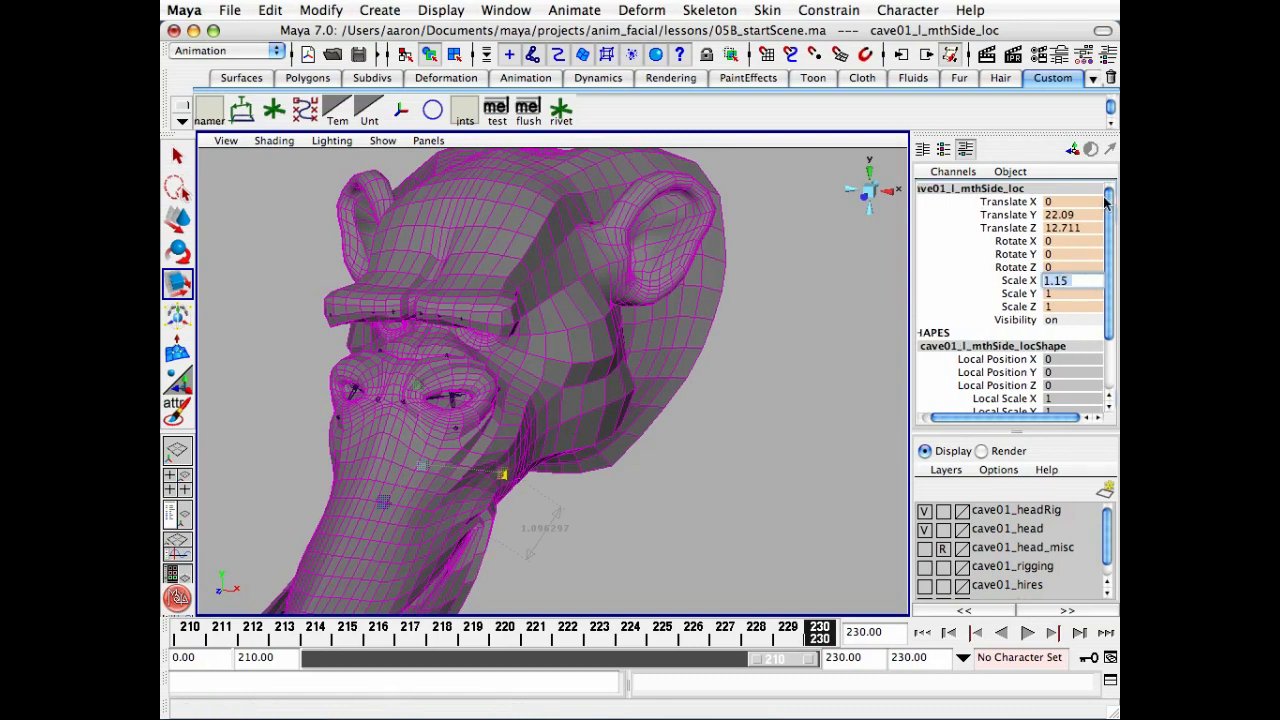
- Round the locator's position to Translate Y 22.1 and Translate Z 12.7
left_click(1072, 215)
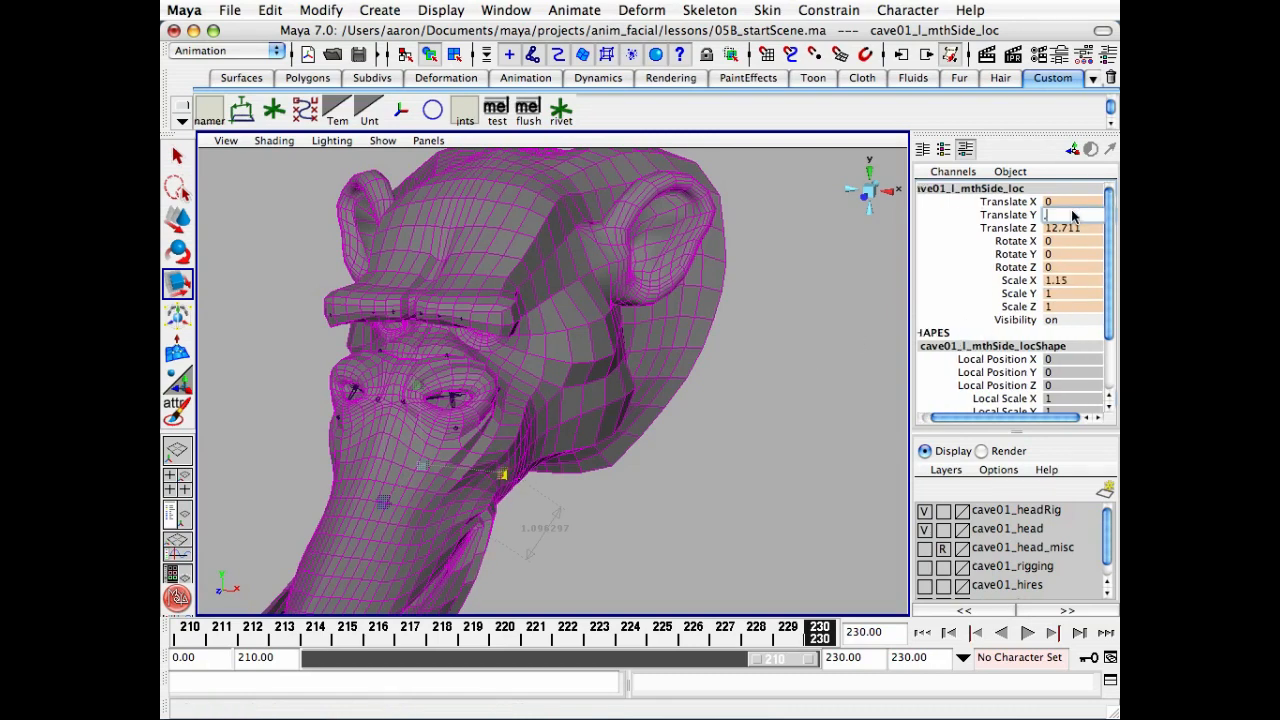
type("22")
key("Return")
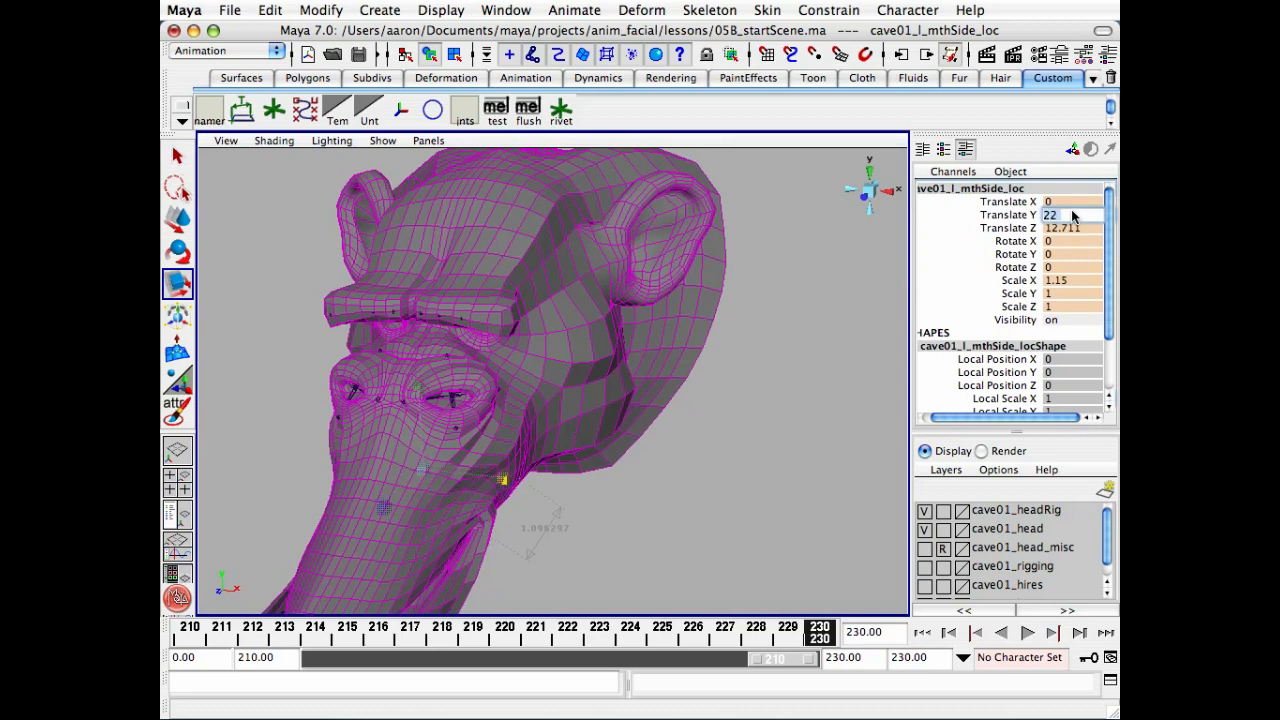
type(".1")
key("Return")
left_click(1068, 228)
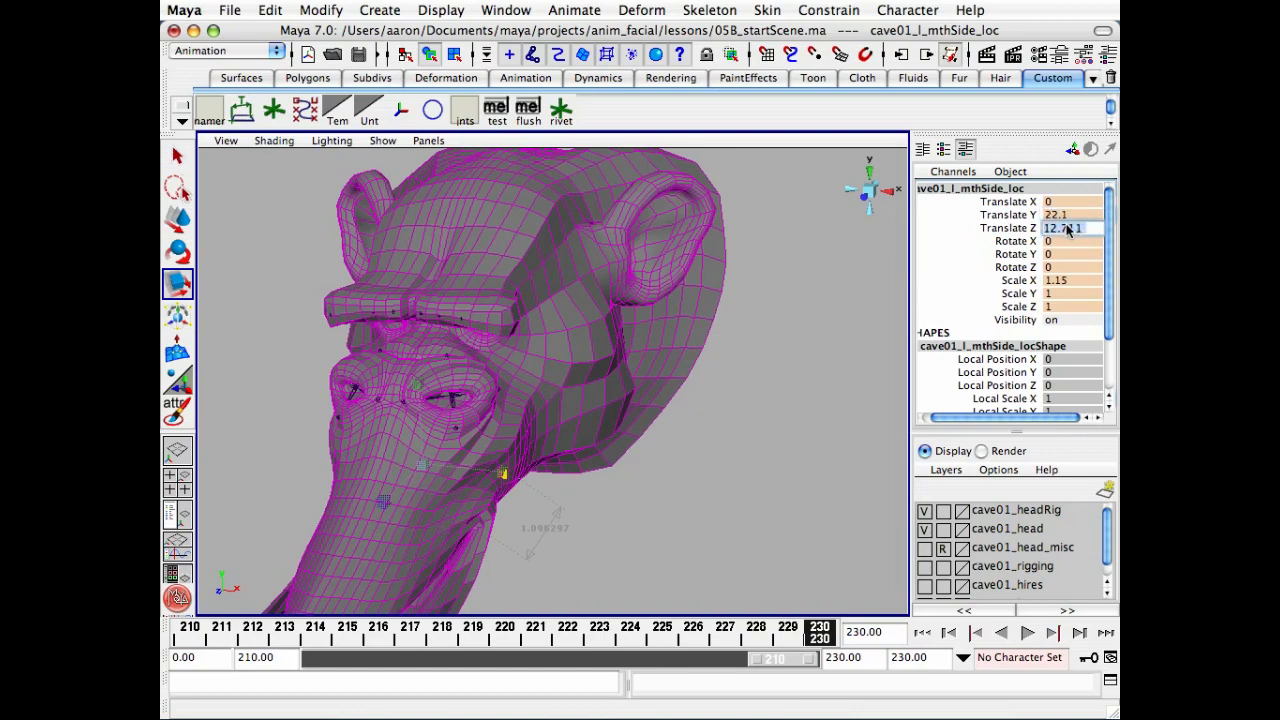
type("12")
key("Return")
- Set the second driven key for the locator's pose at frame 230, close Set Driven Key, and scrub the timeline to test it
left_click_drag(449, 463, 472, 476, "alt")
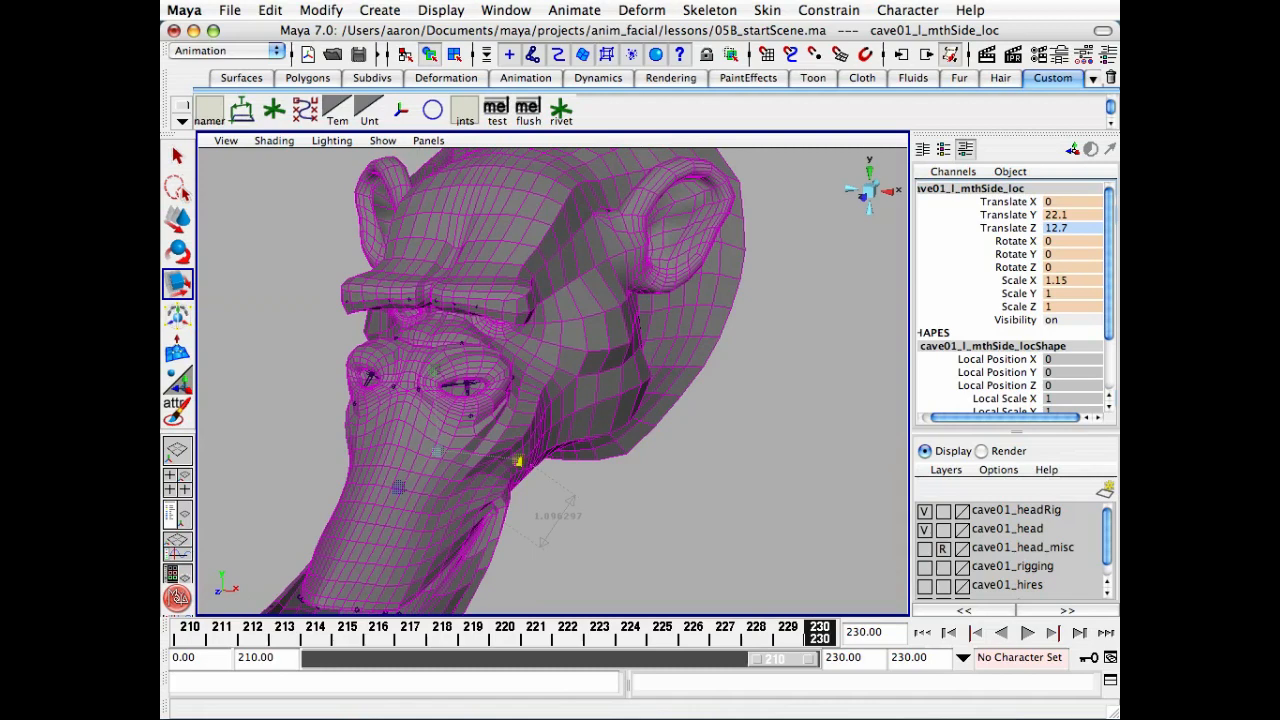
left_click_drag(1118, 210, 768, 194)
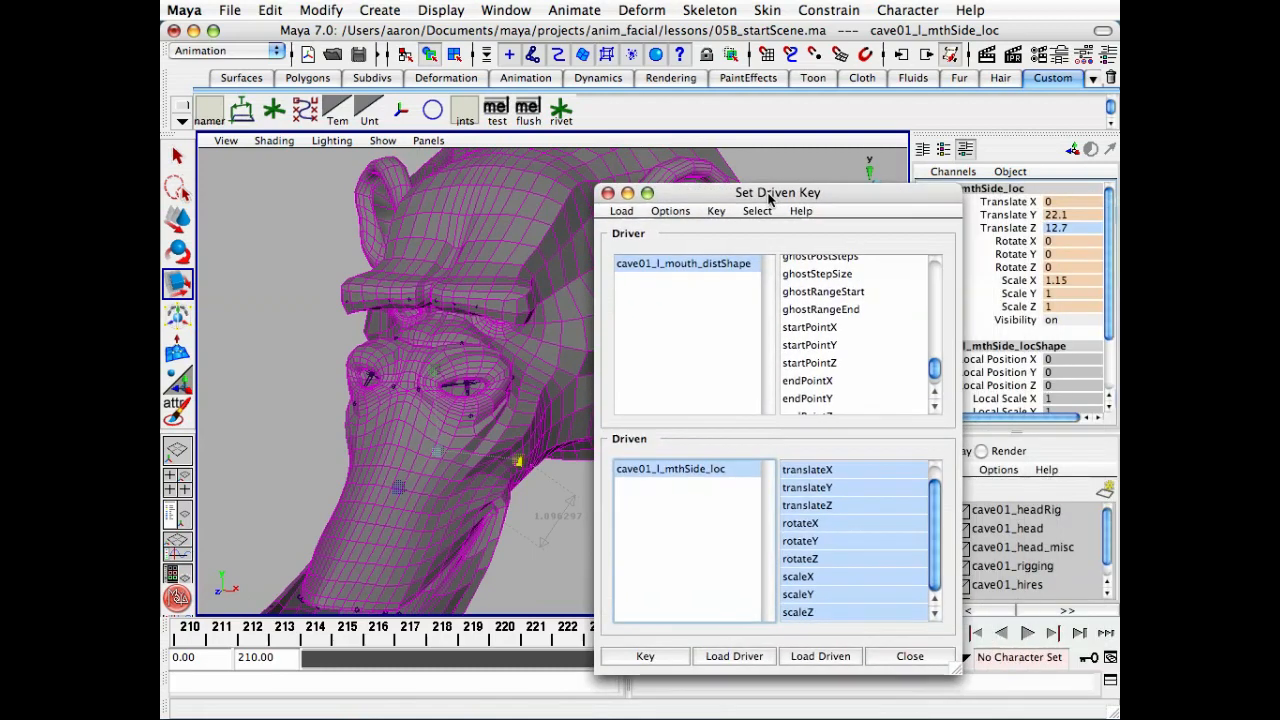
left_click(663, 657)
left_click(910, 657)
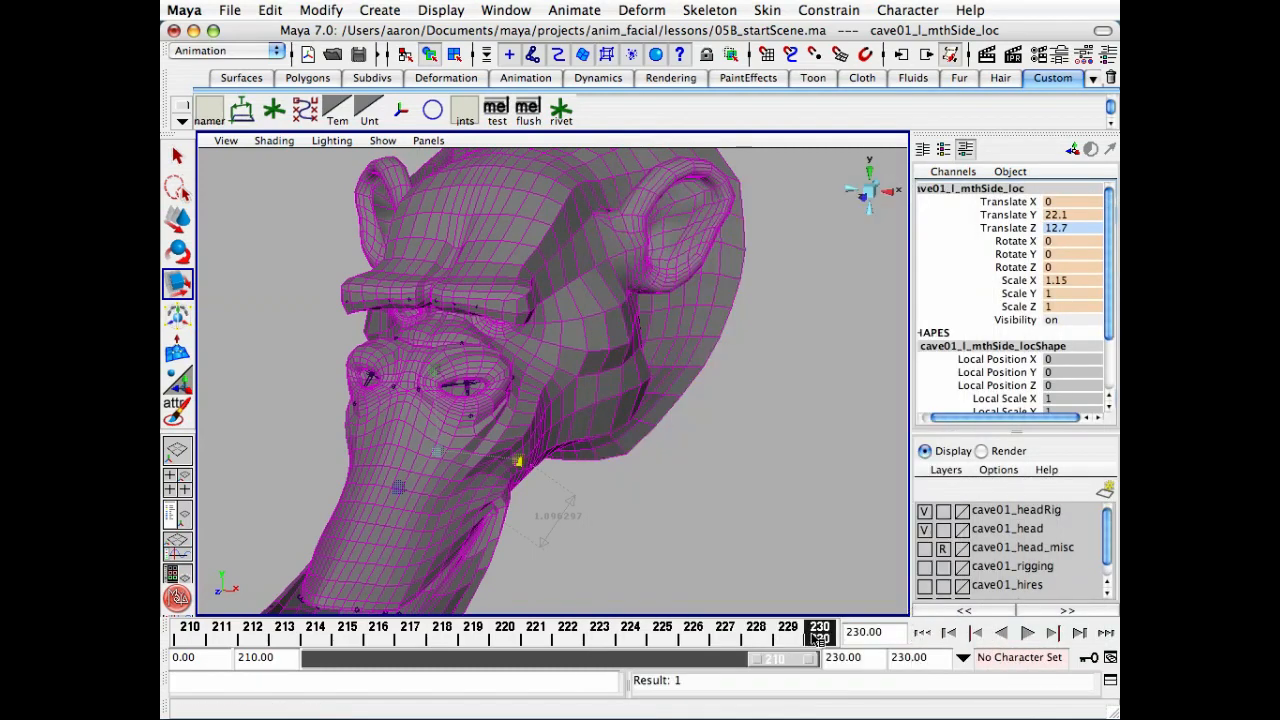
mouse_move(817, 640)
left_mouse_down()
mouse_move(186, 675)
mouse_move(375, 665)
mouse_move(1008, 580)
left_mouse_up()
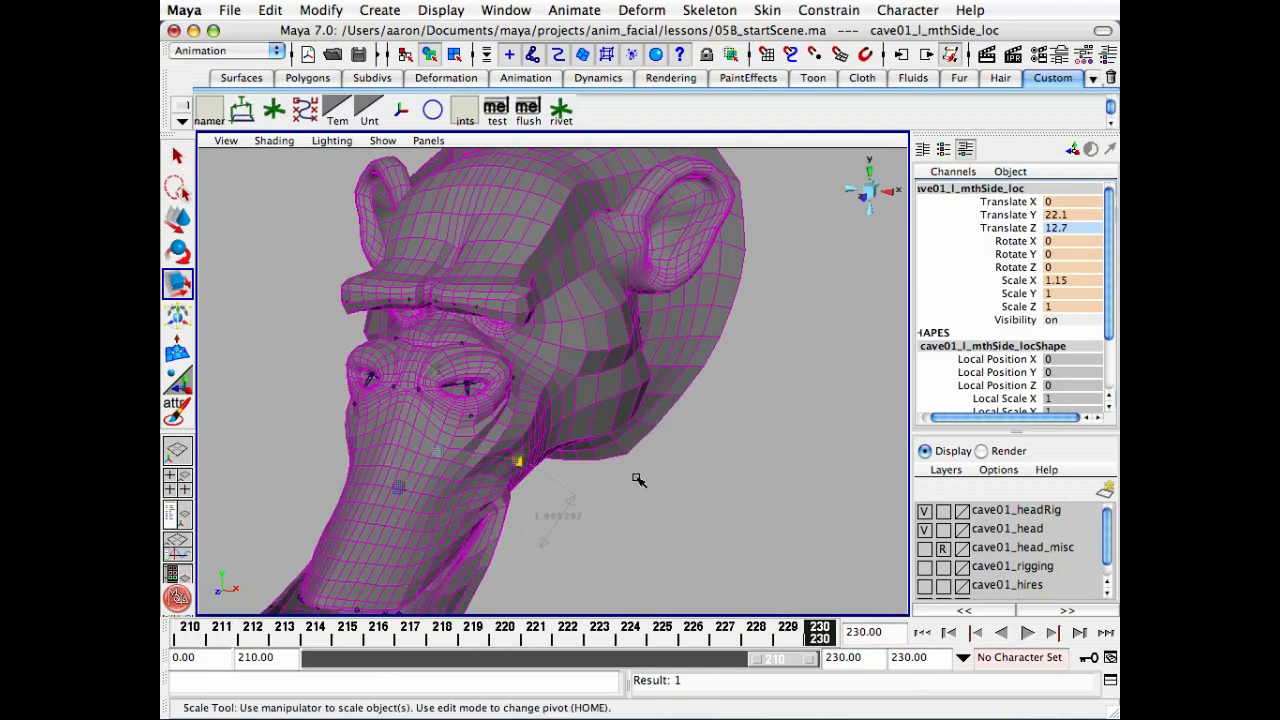
- Check the Object Display settings of cluster1HandleShape for cave01_l_mthSide_loc in the Attribute Editor, leaving them as they are
right_click_drag(681, 480, 400, 497, "alt")
right_click_drag(600, 485, 235, 497, "alt")
right_click_drag(690, 465, 547, 463, "alt")
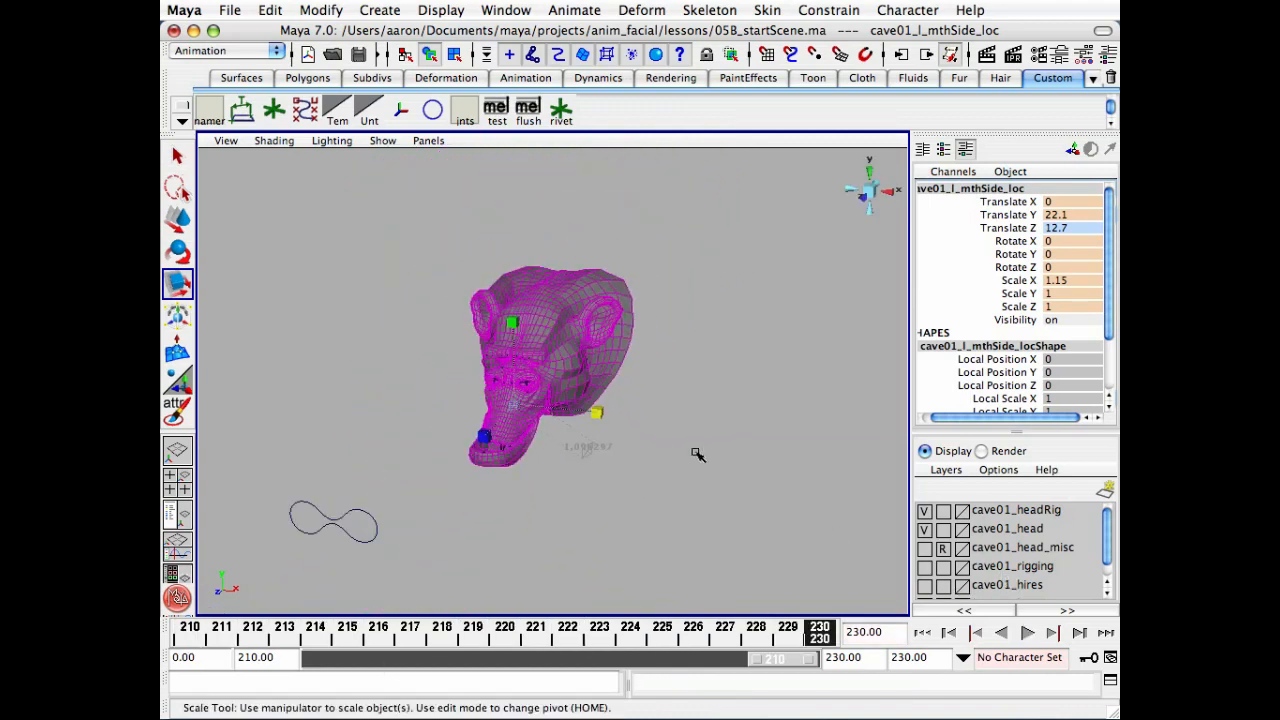
key("ctrl+a")
left_click(324, 127)
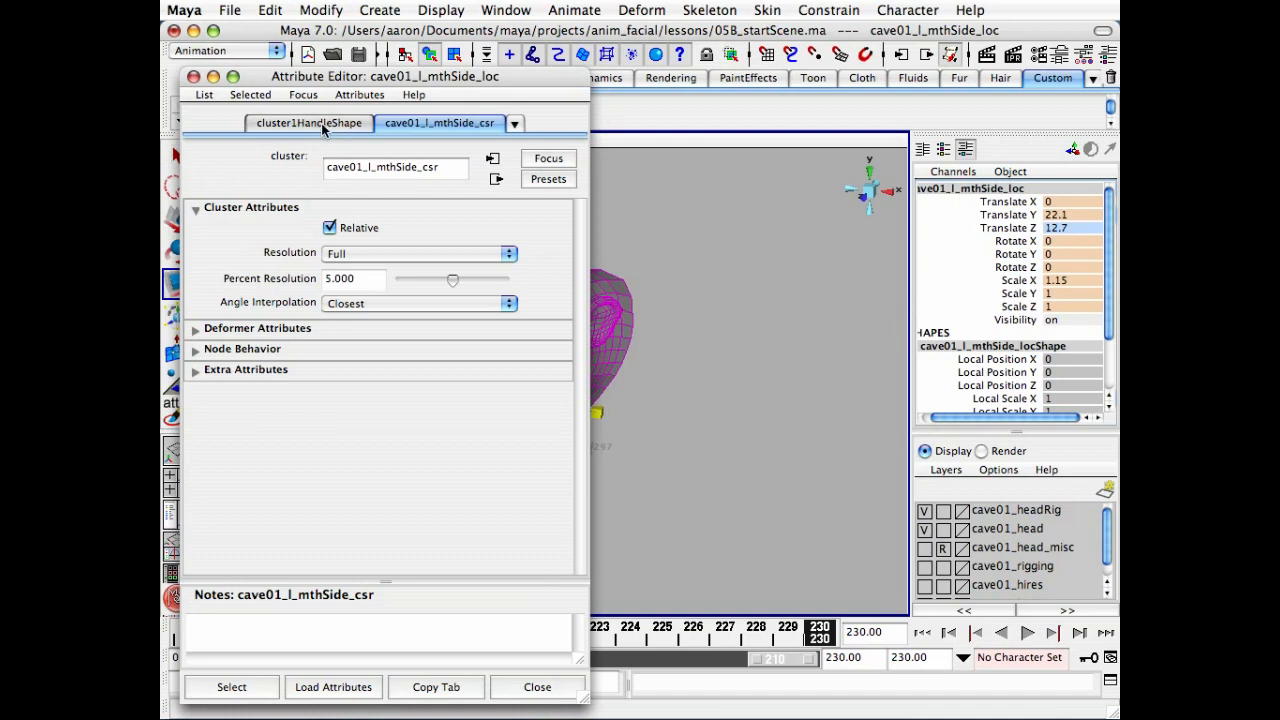
left_click(240, 276)
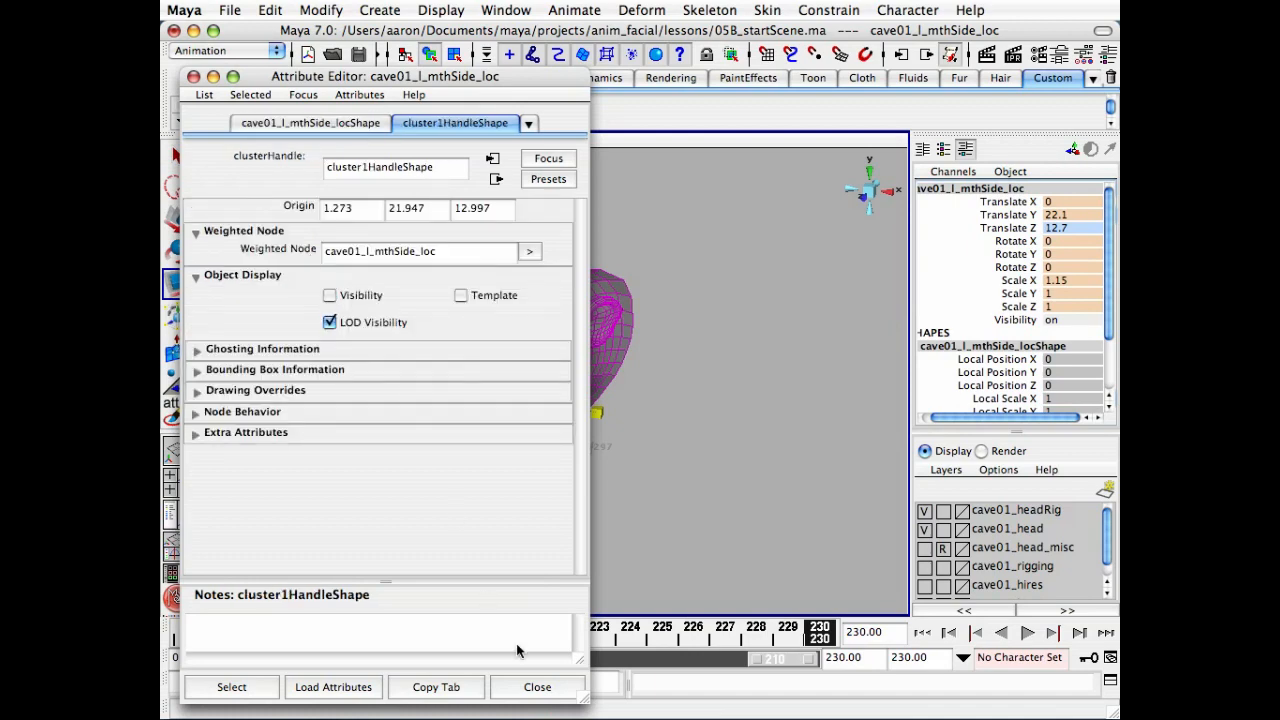
left_click(541, 687)
- Deselect everything and play the animation from the front to examine how the mouth sides deform
left_click_drag(748, 509, 625, 424, "alt")
key("f")
key("q")
left_click(742, 464)
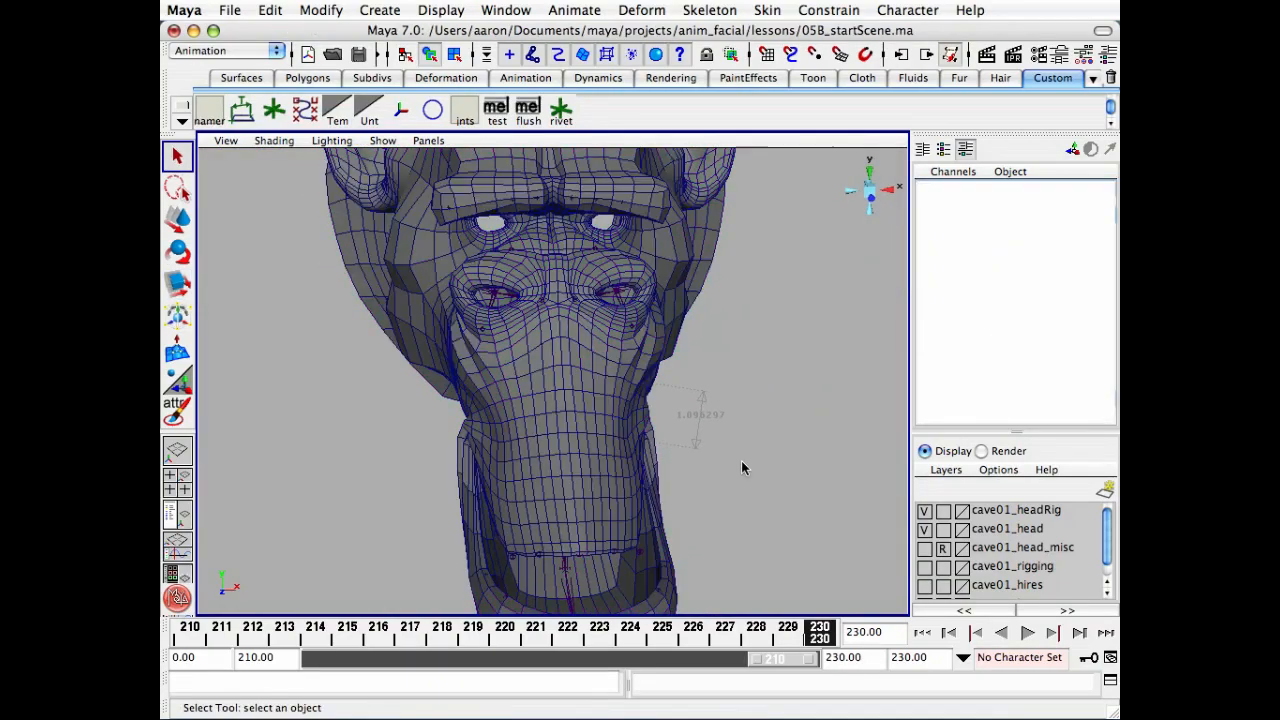
mouse_move(741, 467)
left_mouse_down("alt")
mouse_move(729, 466)
mouse_move(734, 449)
mouse_move(800, 455)
mouse_move(726, 464)
mouse_move(743, 472)
left_mouse_up("alt")
left_click(1027, 632)
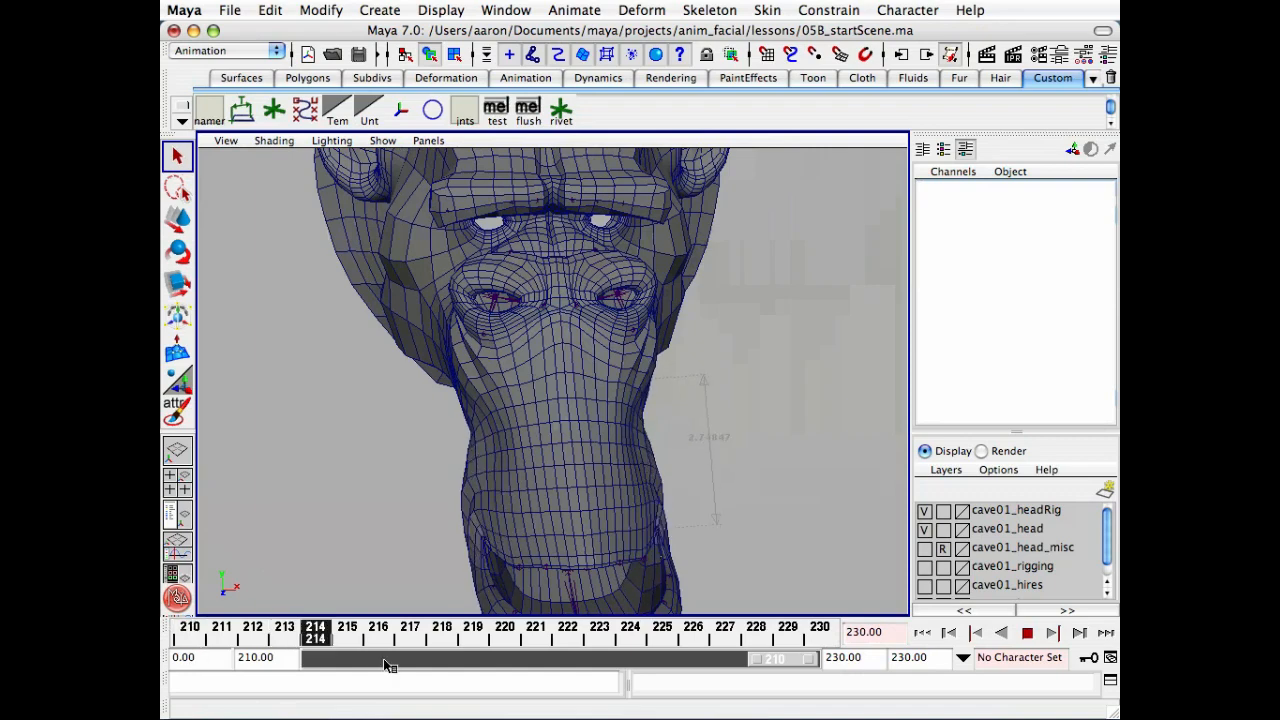
mouse_move(586, 523)
left_mouse_down("alt")
mouse_move(625, 500)
mouse_move(560, 505)
mouse_move(572, 510)
left_mouse_up("alt")
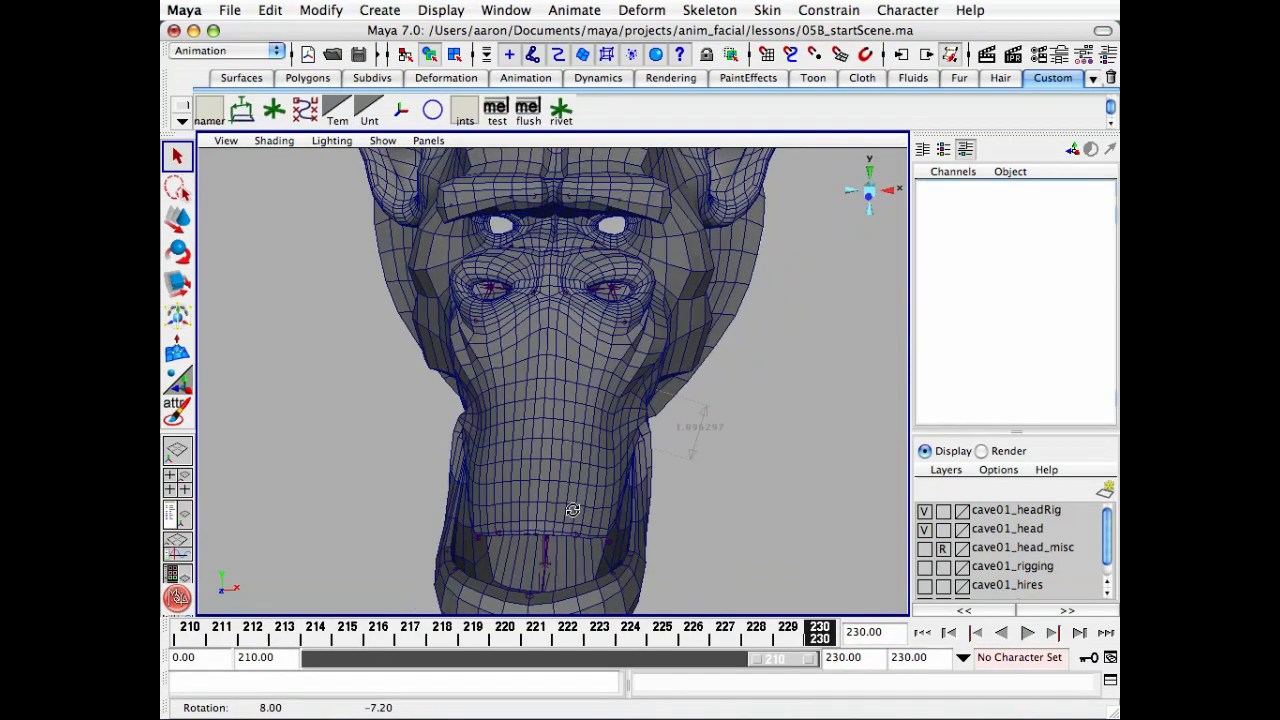
key("alt+v")
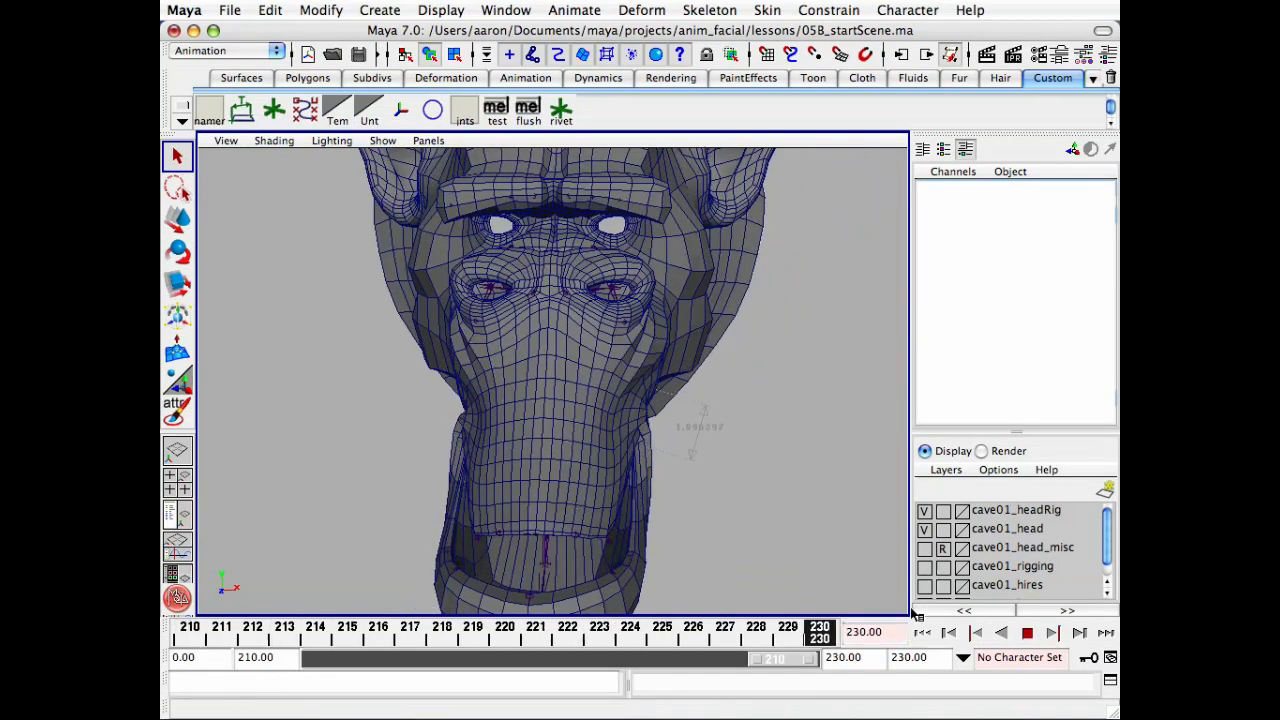
key("alt+v")
left_click_drag(754, 371, 697, 420, "alt")
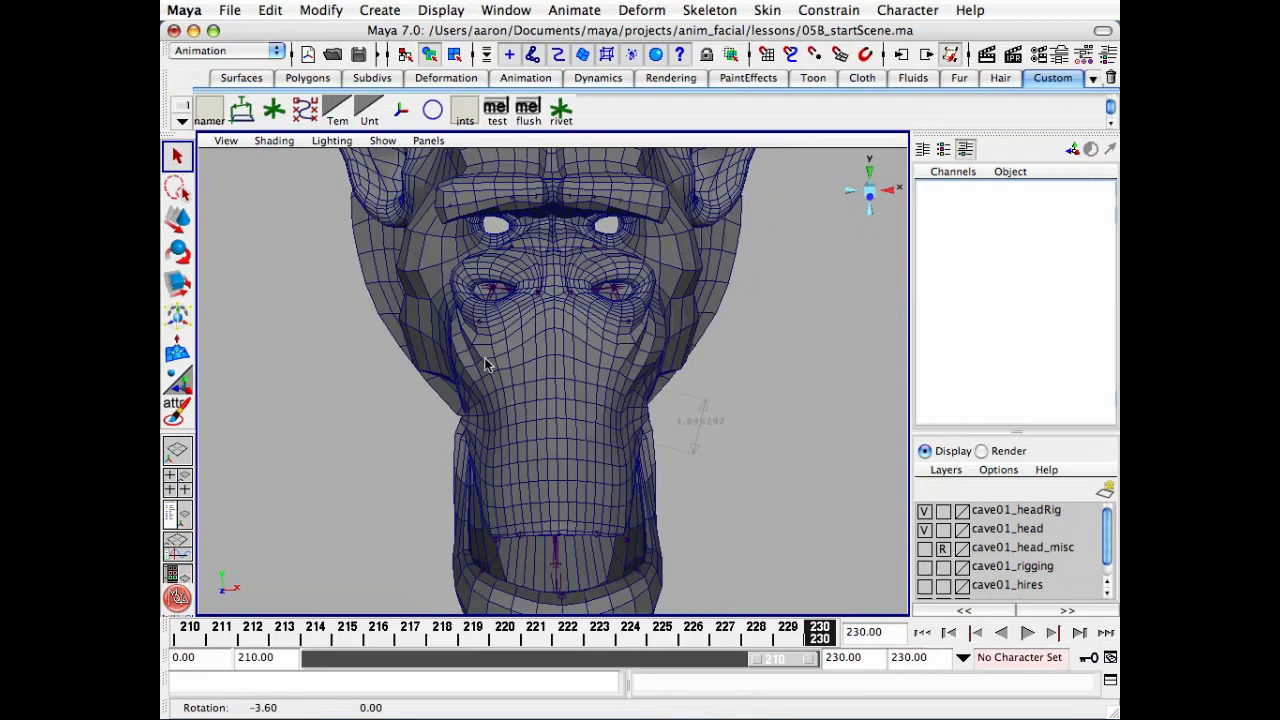
key("alt+v")
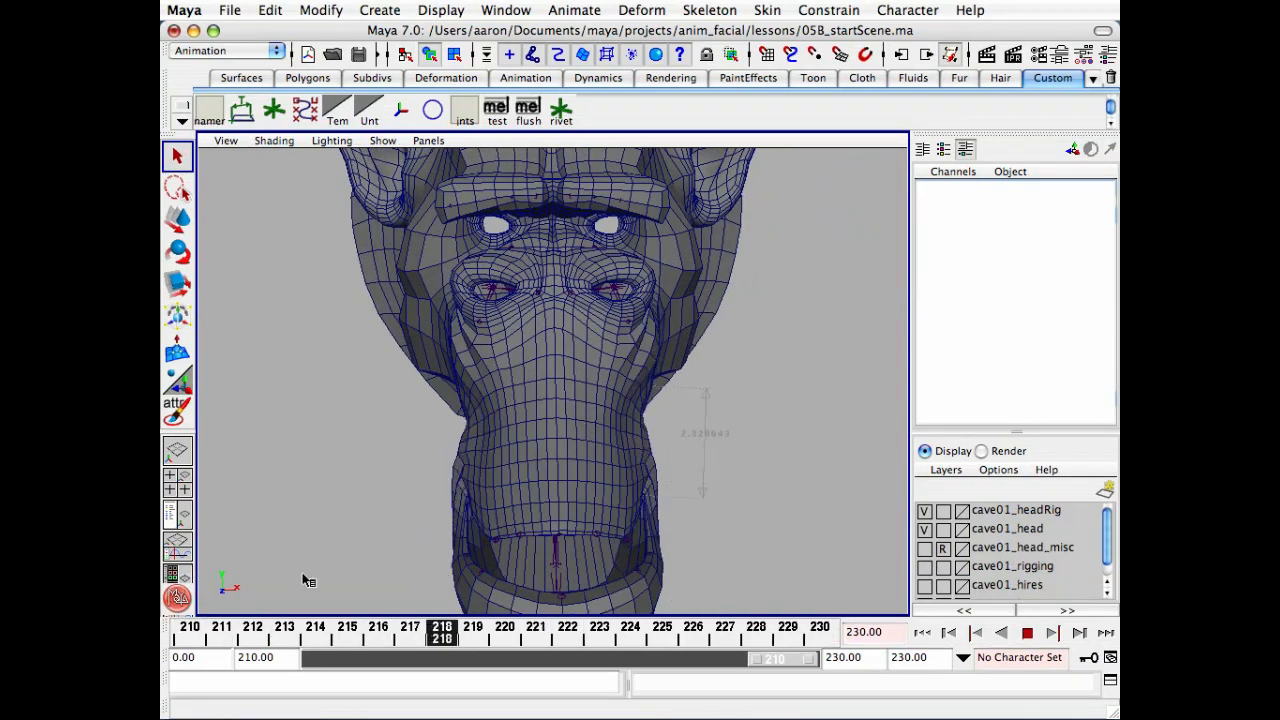
key("alt+v")
- Play the animation from the side of the head to examine the mouth corner's motion, and stop it
left_click_drag(788, 451, 630, 600, "alt")
key("alt+v")
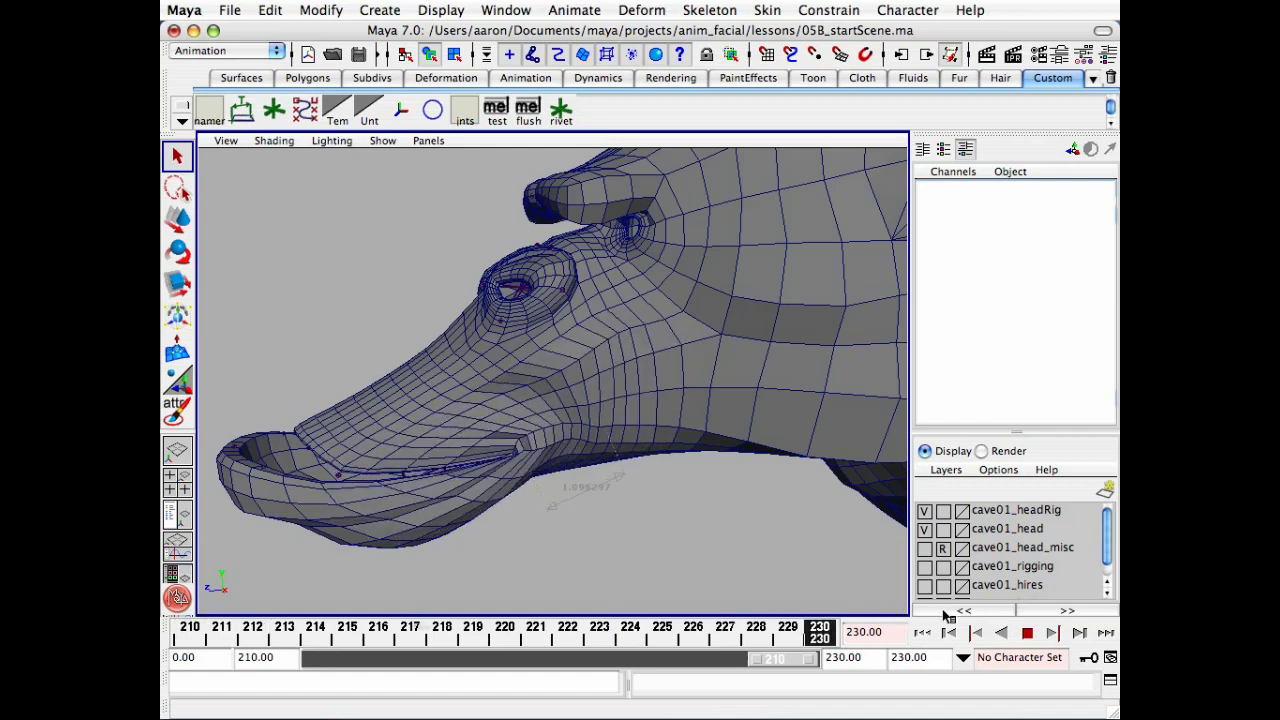
left_click(1028, 632)
- Limit the selection mask to surfaces and select the head mesh cave01_head_geo
left_click_drag(669, 454, 643, 424, "alt")
right_click_drag(643, 424, 655, 476, "alt")
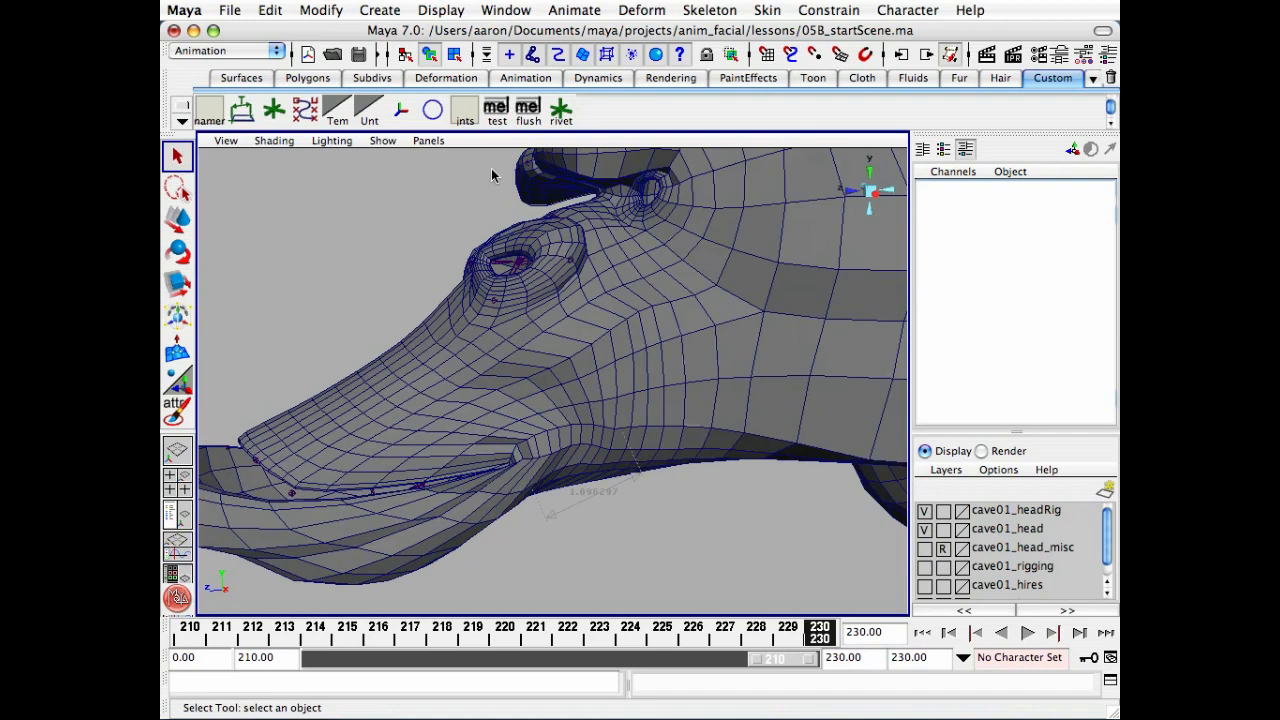
right_click(489, 56)
left_click(500, 73)
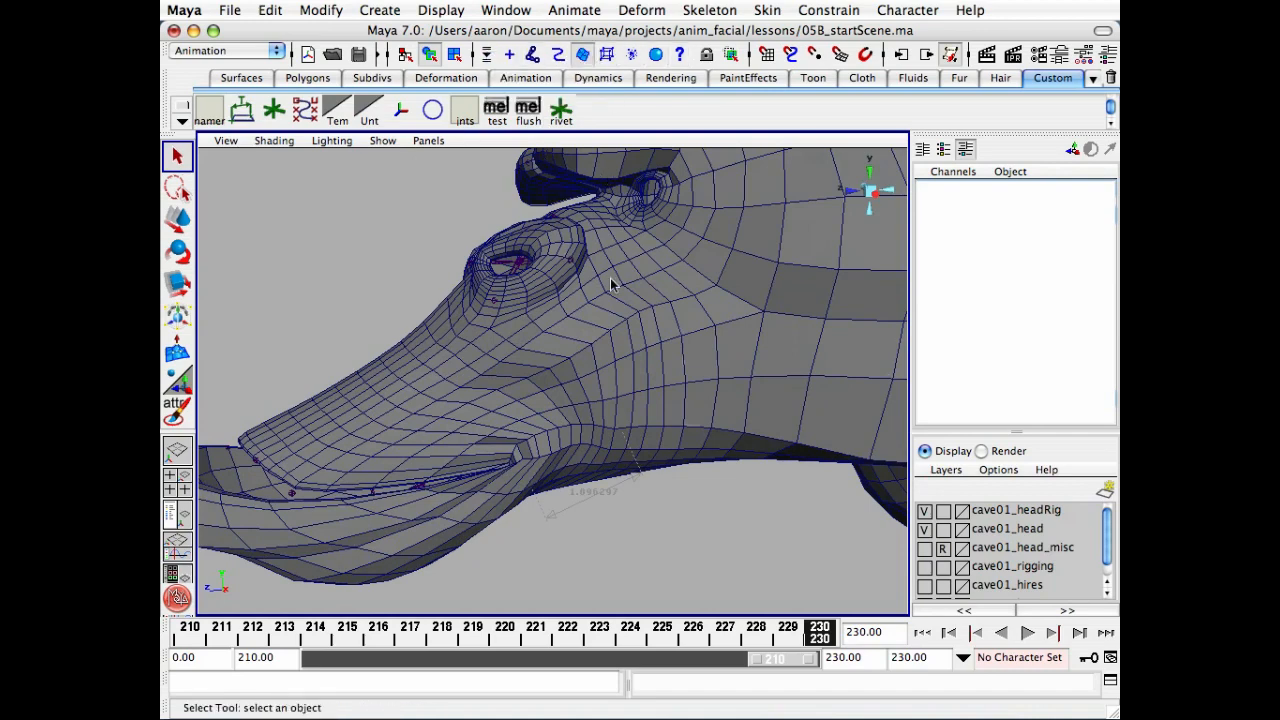
middle_click_drag(608, 288, 629, 291, "alt")
left_click(719, 381)
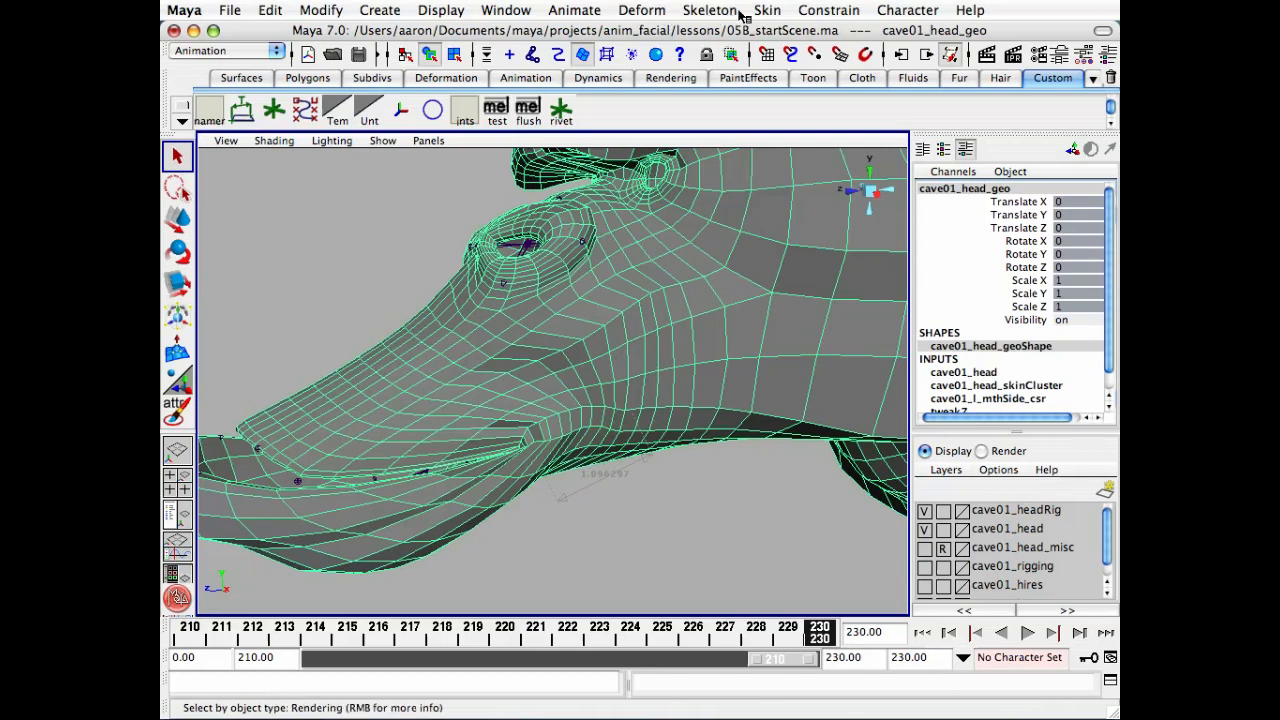
- Start the Paint Cluster Weights Tool on the head with its options open, using a soft brush and opacity 0.25
left_click(636, 12)
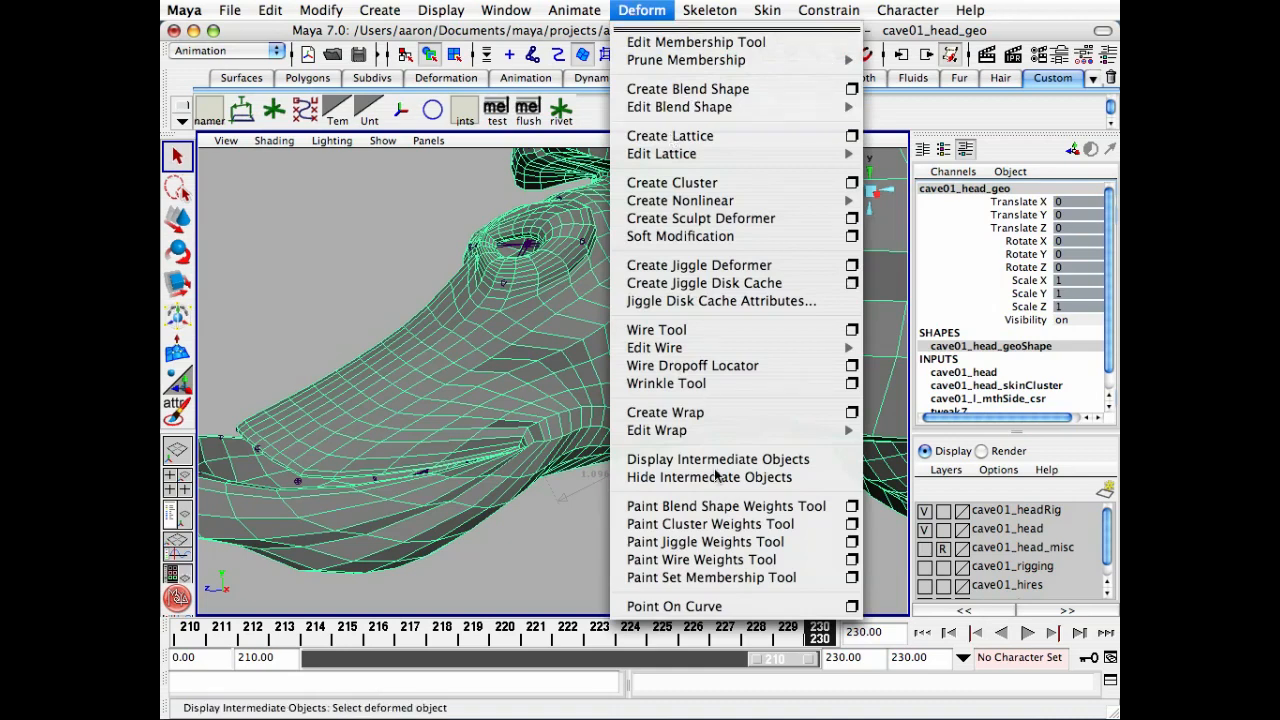
left_click(852, 525)
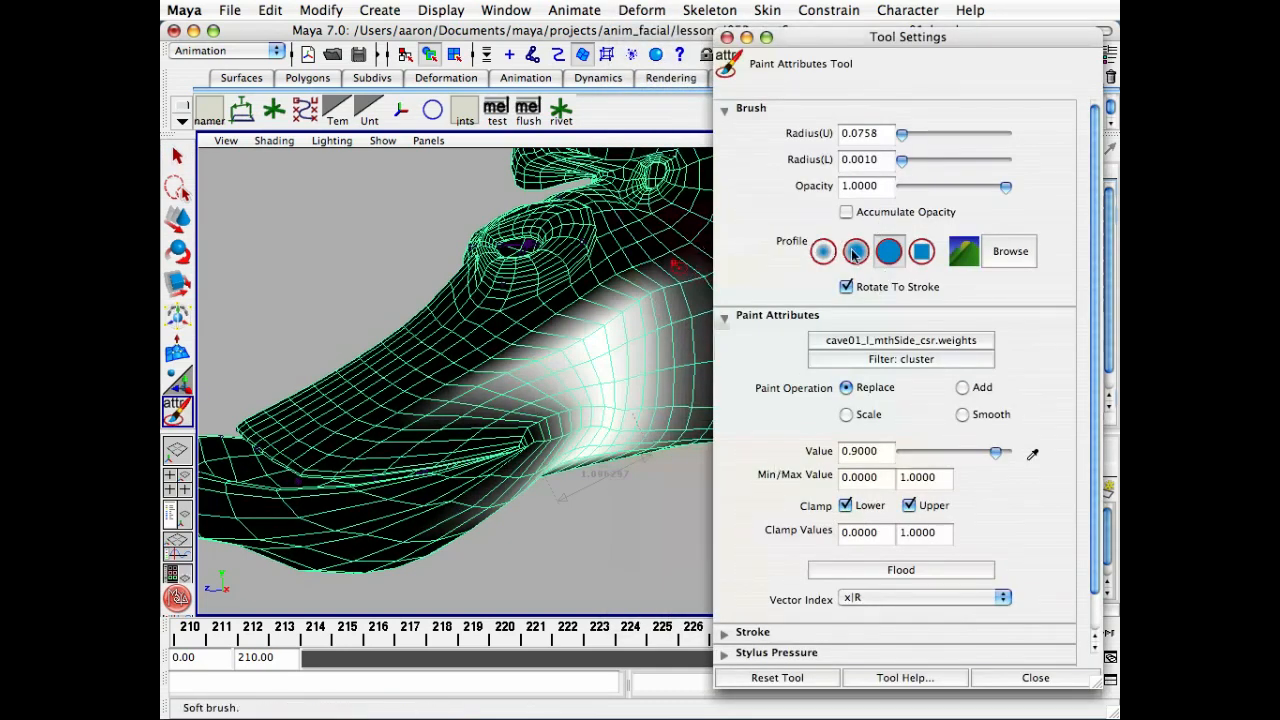
left_click(855, 252)
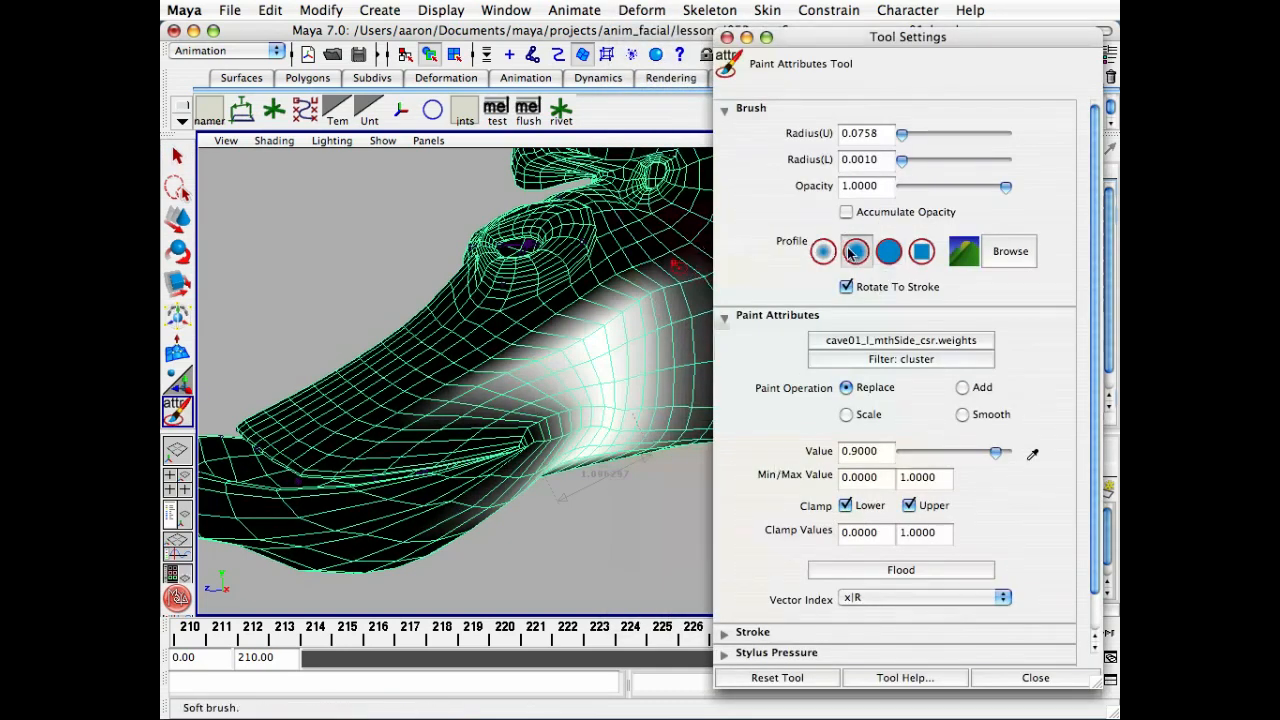
double_click(871, 185)
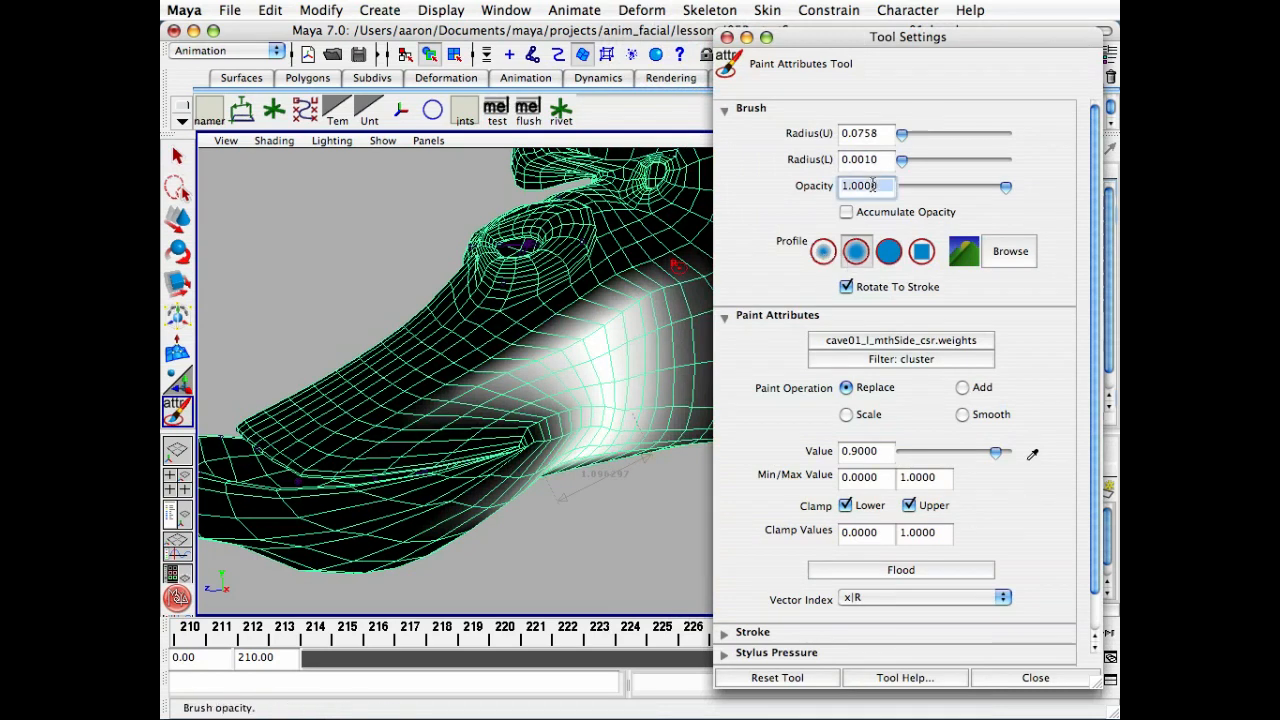
type(".25")
key("Return")
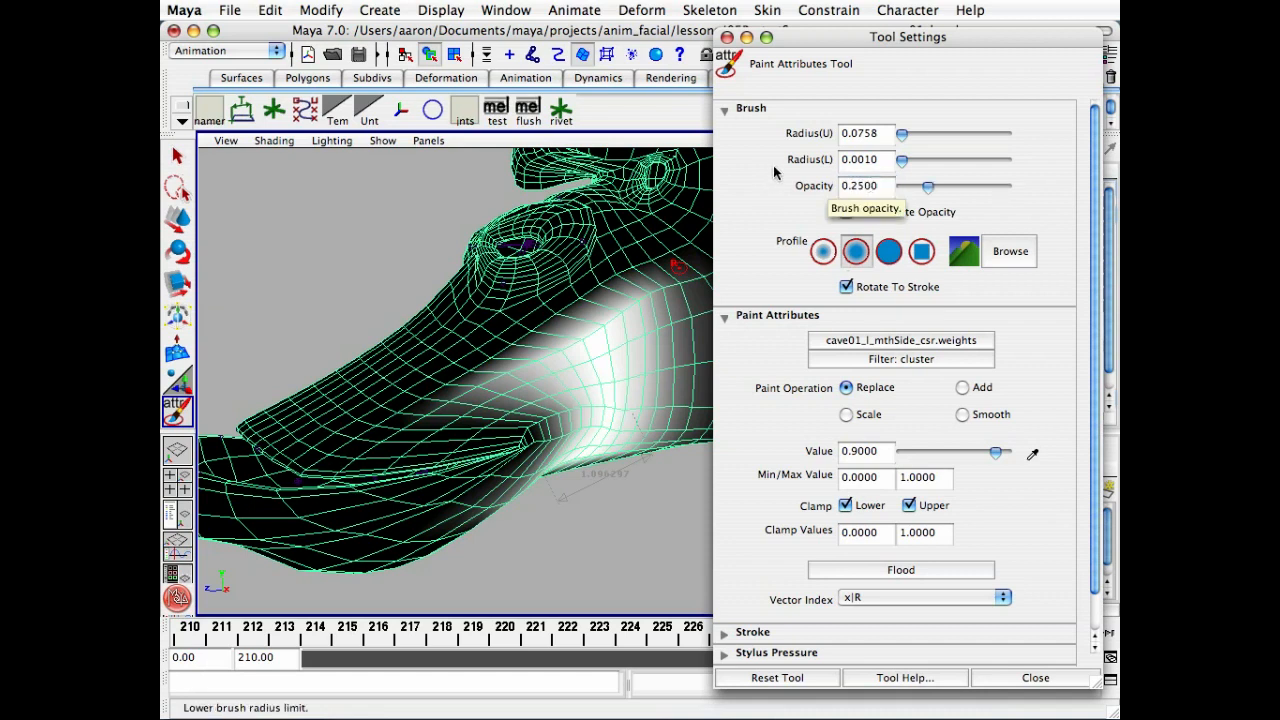
- Set the paint operation to Add with a value of 0.125 and close the tool settings
left_click(964, 389)
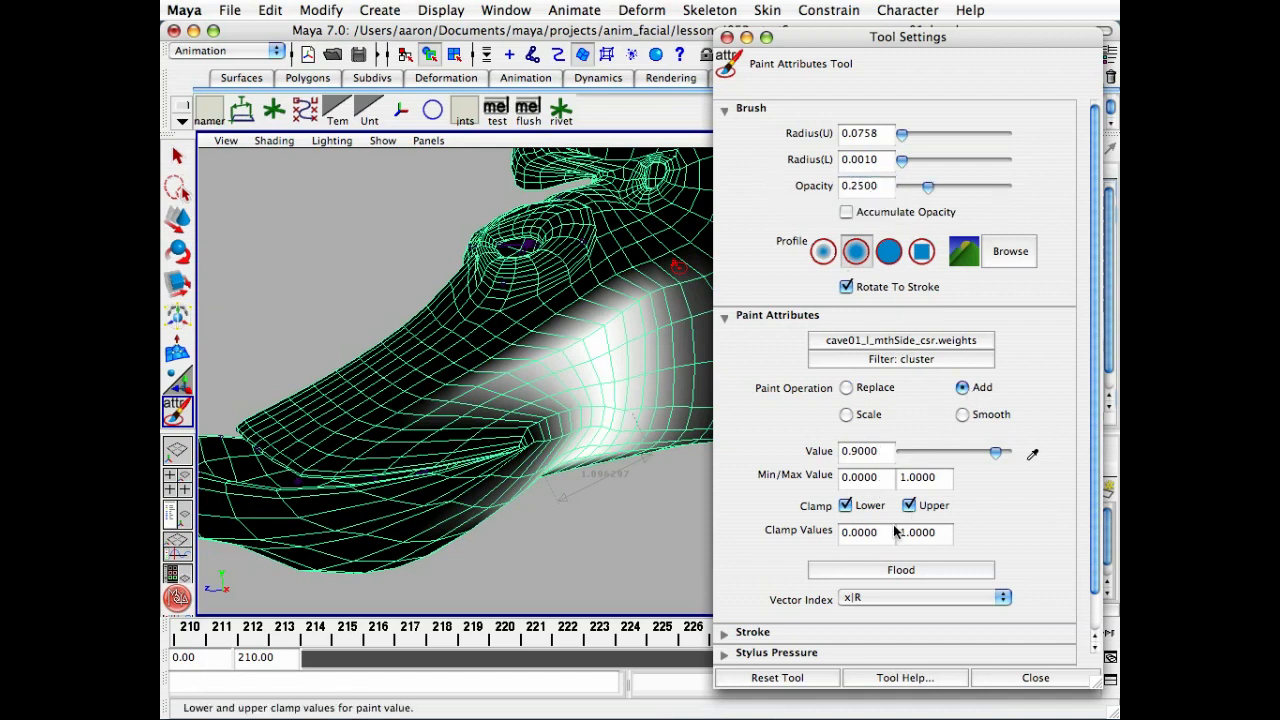
left_click(855, 451)
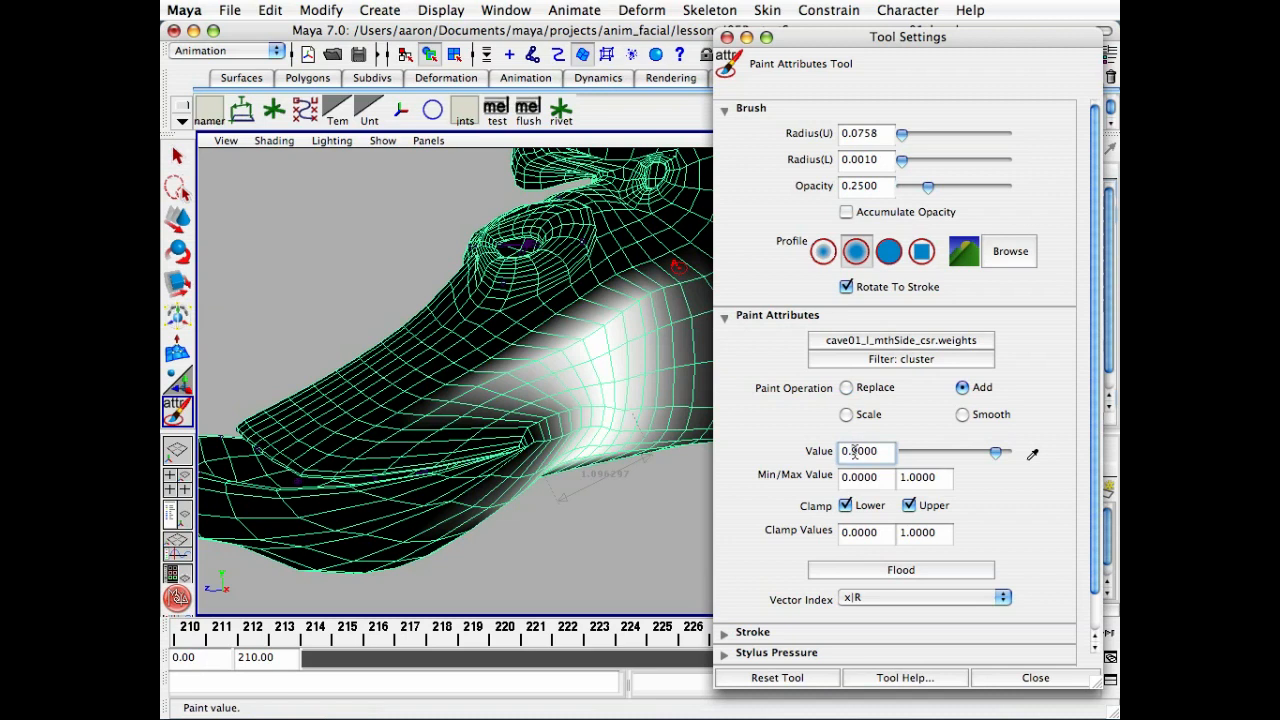
type("125")
key("Return")
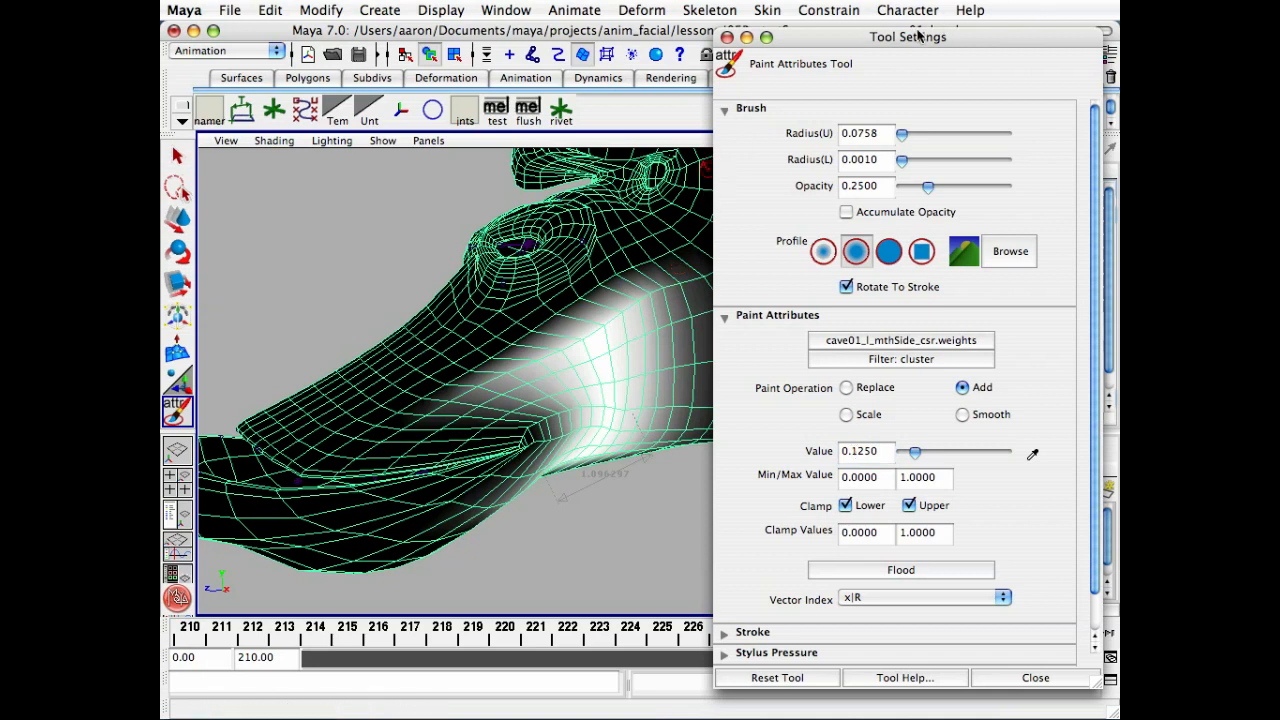
left_click_drag(864, 36, 873, 38)
middle_click_drag(600, 192, 532, 262, "alt")
right_click_drag(510, 262, 551, 268, "alt")
left_click_drag(551, 268, 540, 210, "alt")
left_click(735, 38)
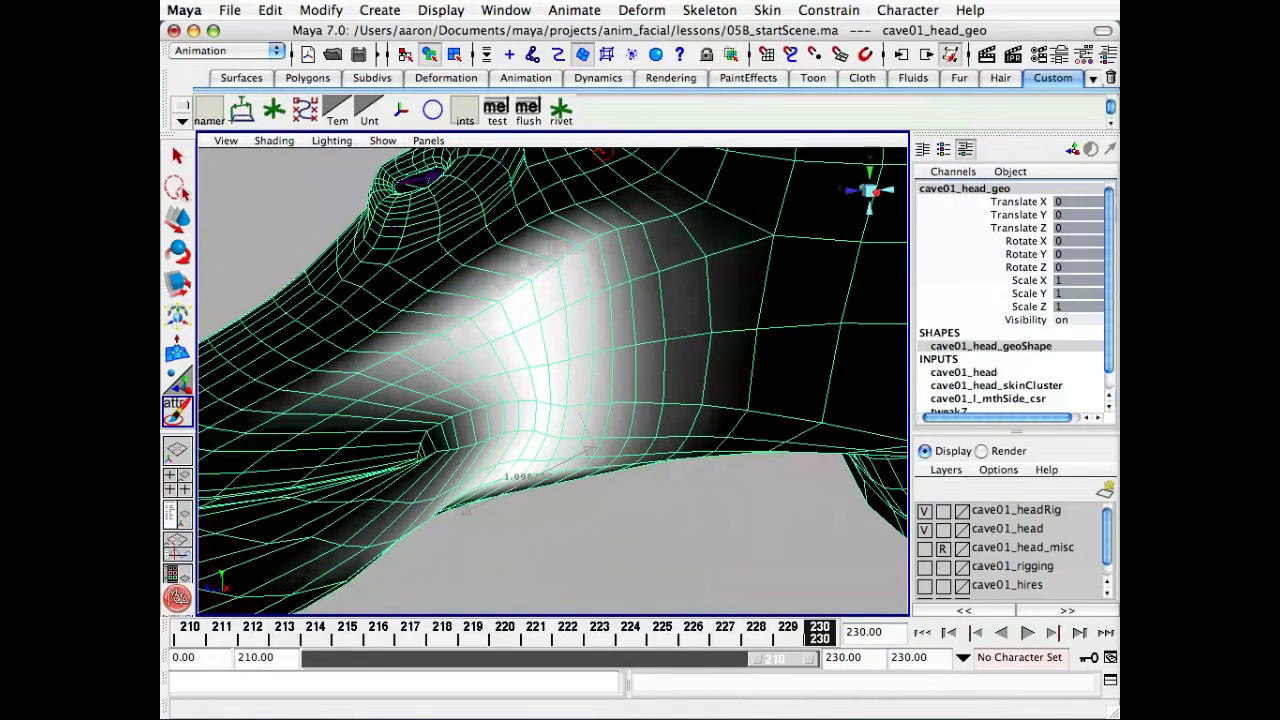
- Play the animation with the cluster weights displayed to examine their influence around the mouth corner
left_click_drag(574, 286, 631, 323, "alt")
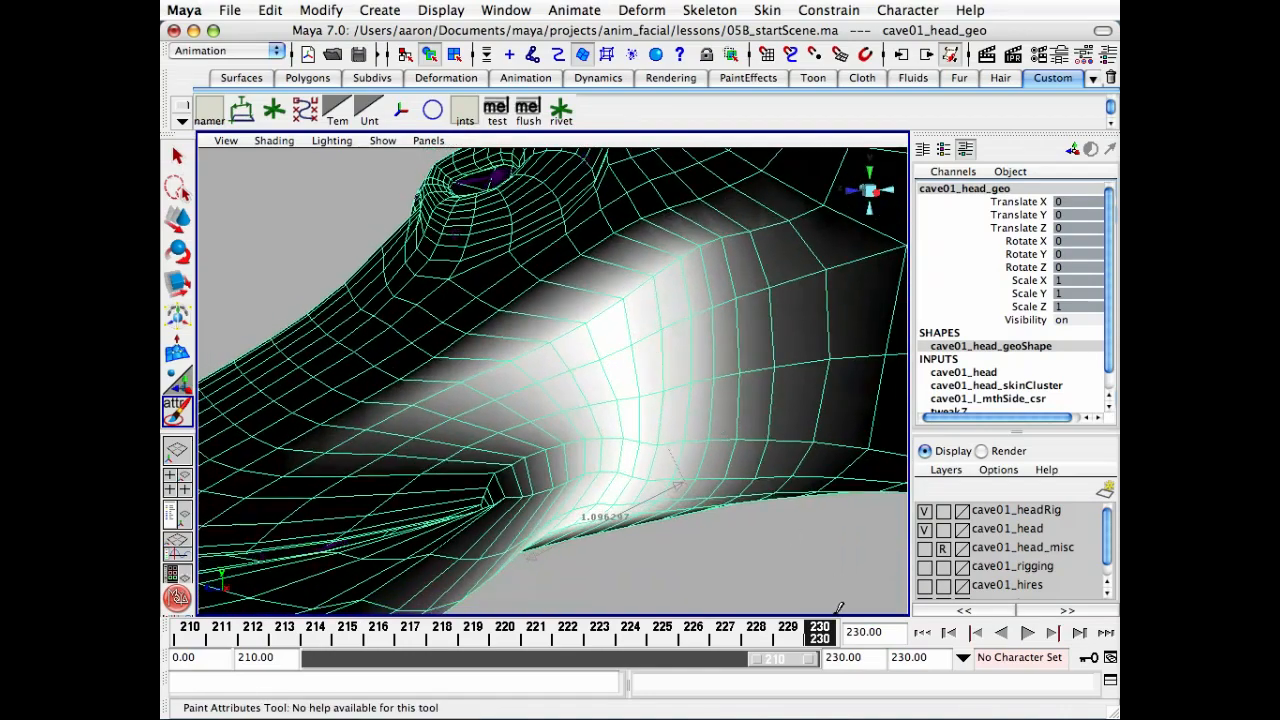
left_click(768, 630)
left_click_drag(768, 630, 997, 683)
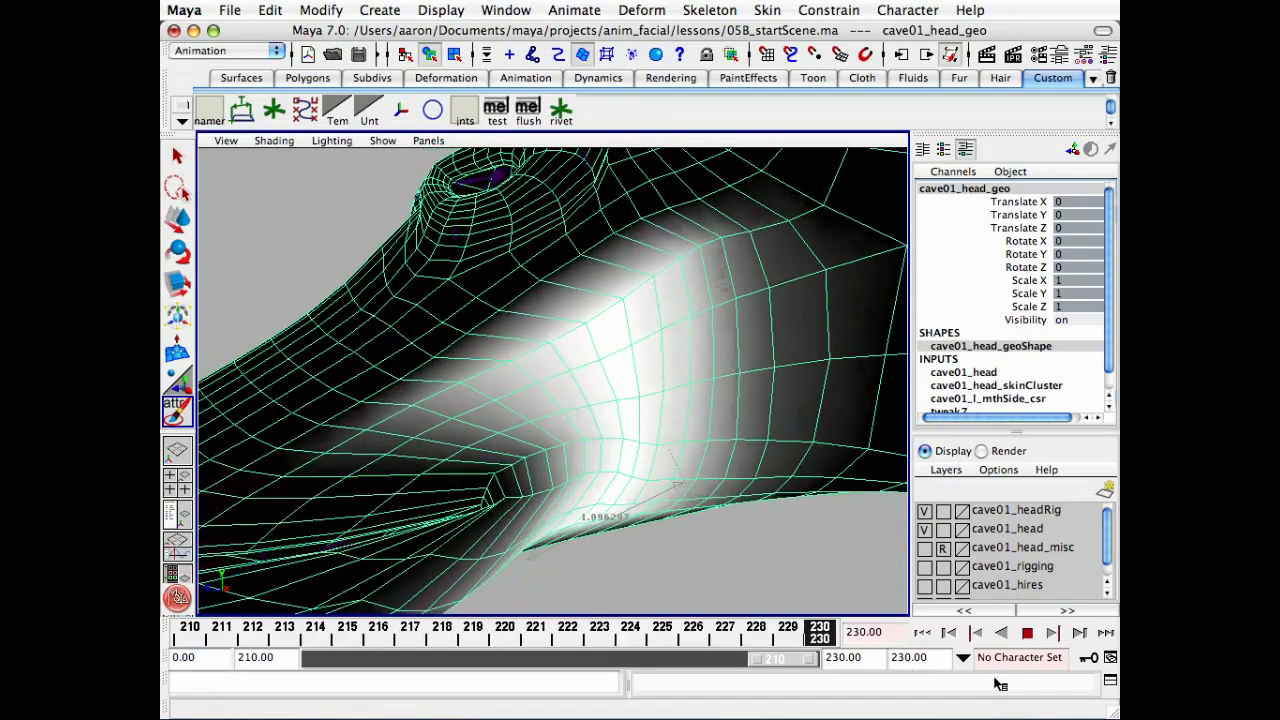
- Paint down the mouth-side cluster weights on the cheek vertices in front of and above the mouth corner
left_click_drag(600, 467, 828, 418, "alt")
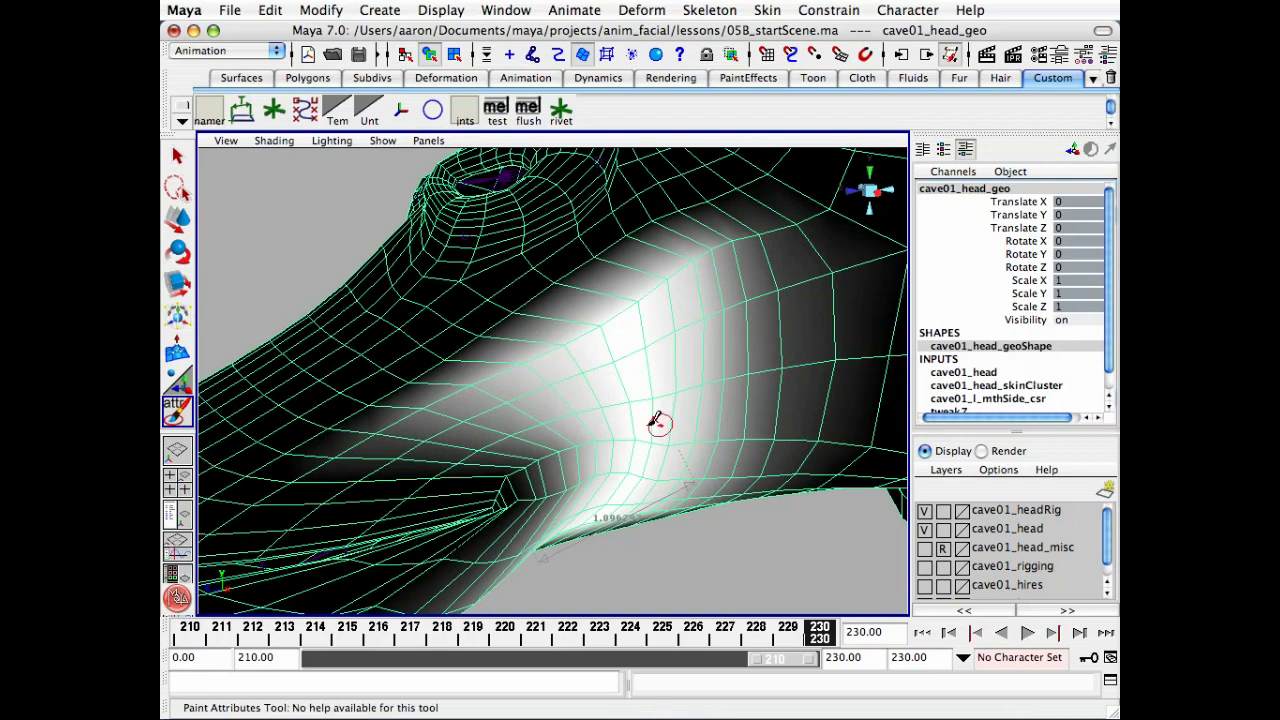
mouse_move(596, 414)
left_mouse_down("alt")
mouse_move(609, 386)
mouse_move(656, 404)
mouse_move(643, 417)
left_mouse_up("alt")
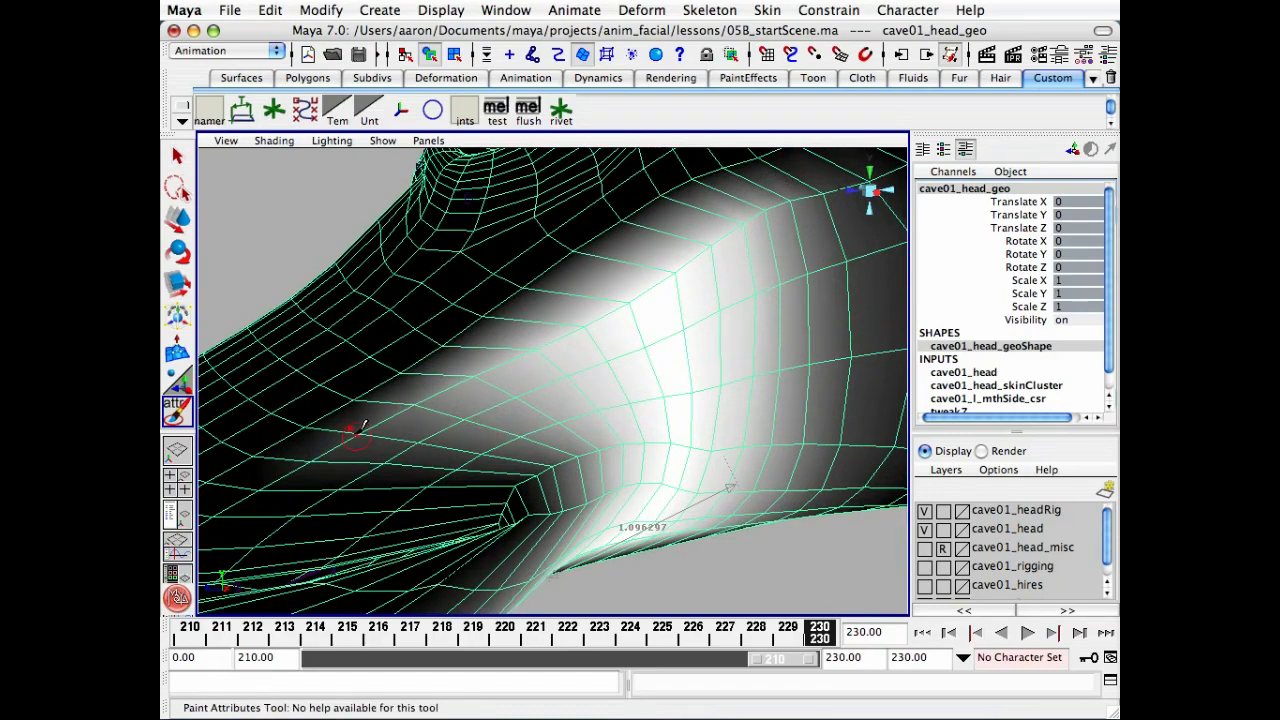
right_click_drag(418, 405, 560, 380, "alt")
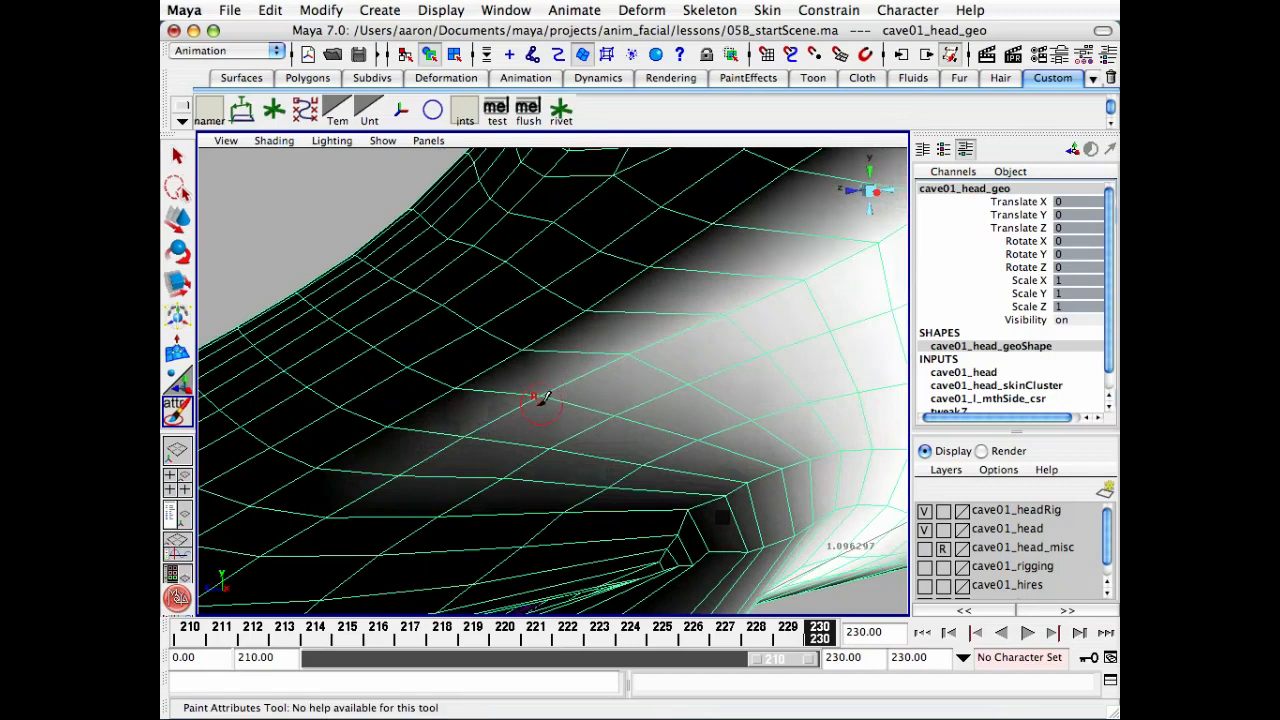
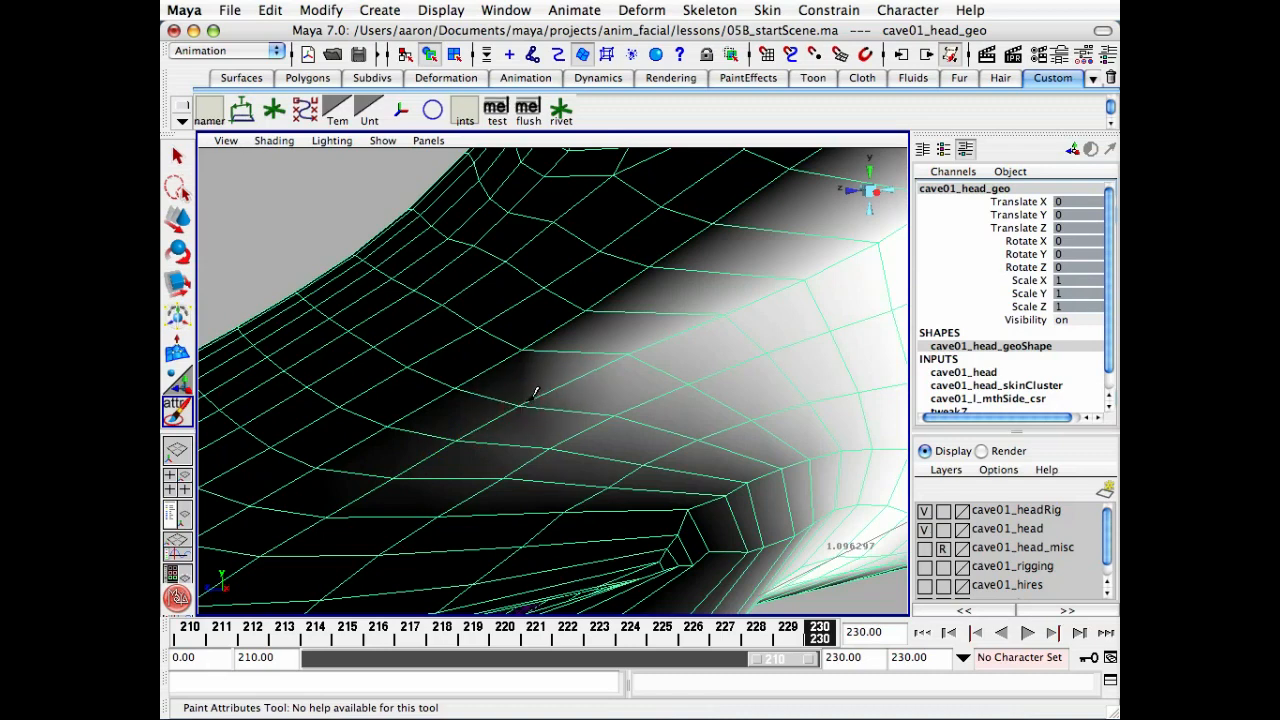
left_click(619, 354)
left_click(624, 350)
left_click(621, 352)
left_click(613, 353)
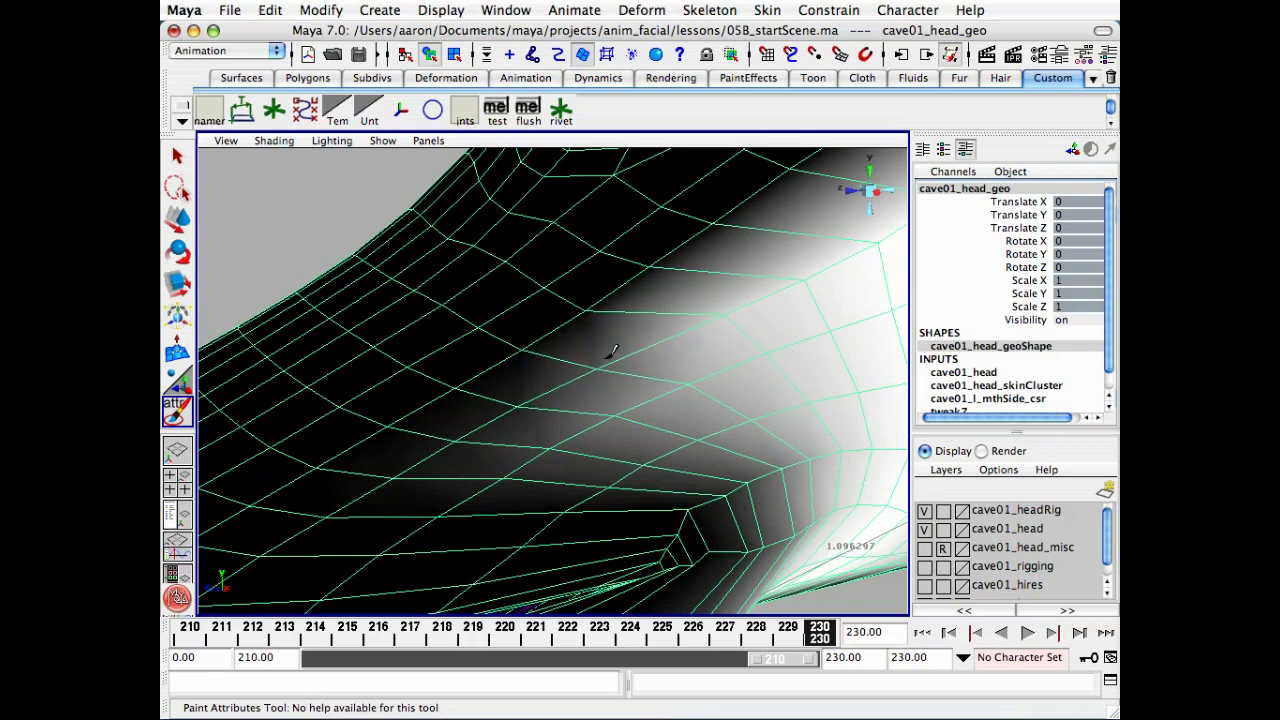
left_click(612, 352)
- Soften the front edge of the cluster's influence by lowering the weights of further cheek vertices toward the snout
mouse_move(614, 351)
middle_mouse_down("alt")
mouse_move(557, 354)
mouse_move(478, 400)
middle_mouse_up("alt")
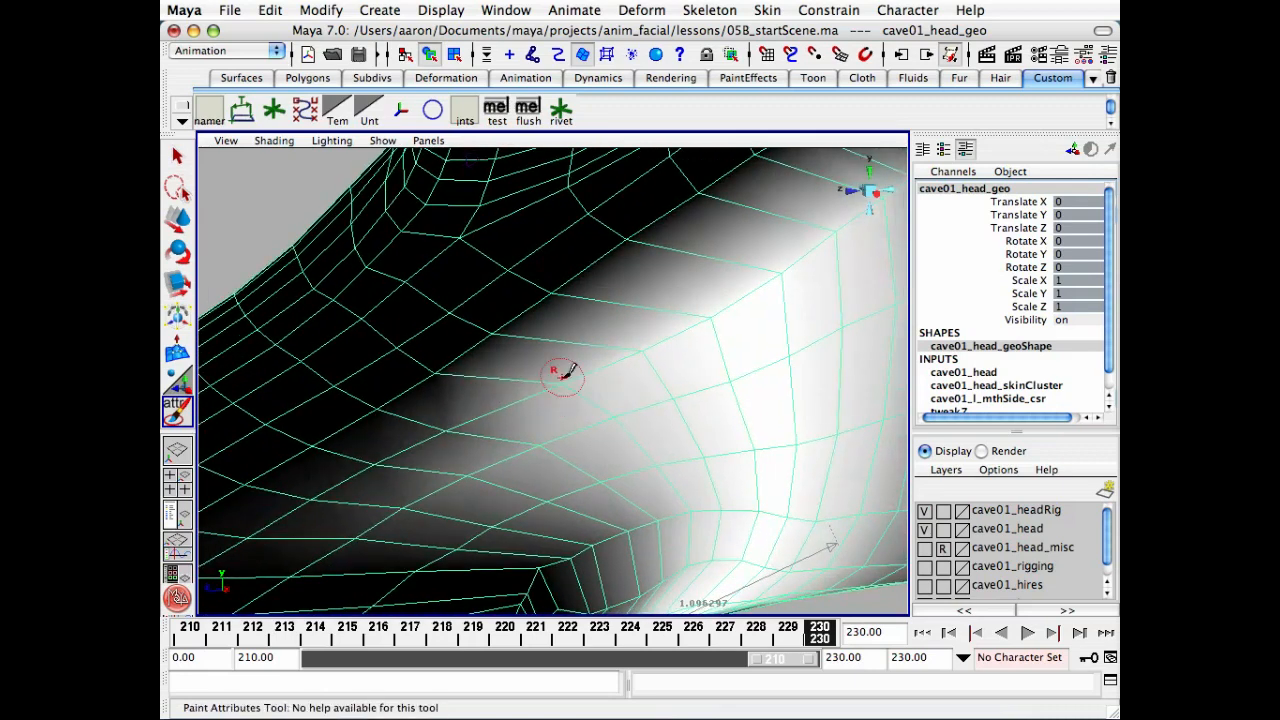
left_click(536, 396)
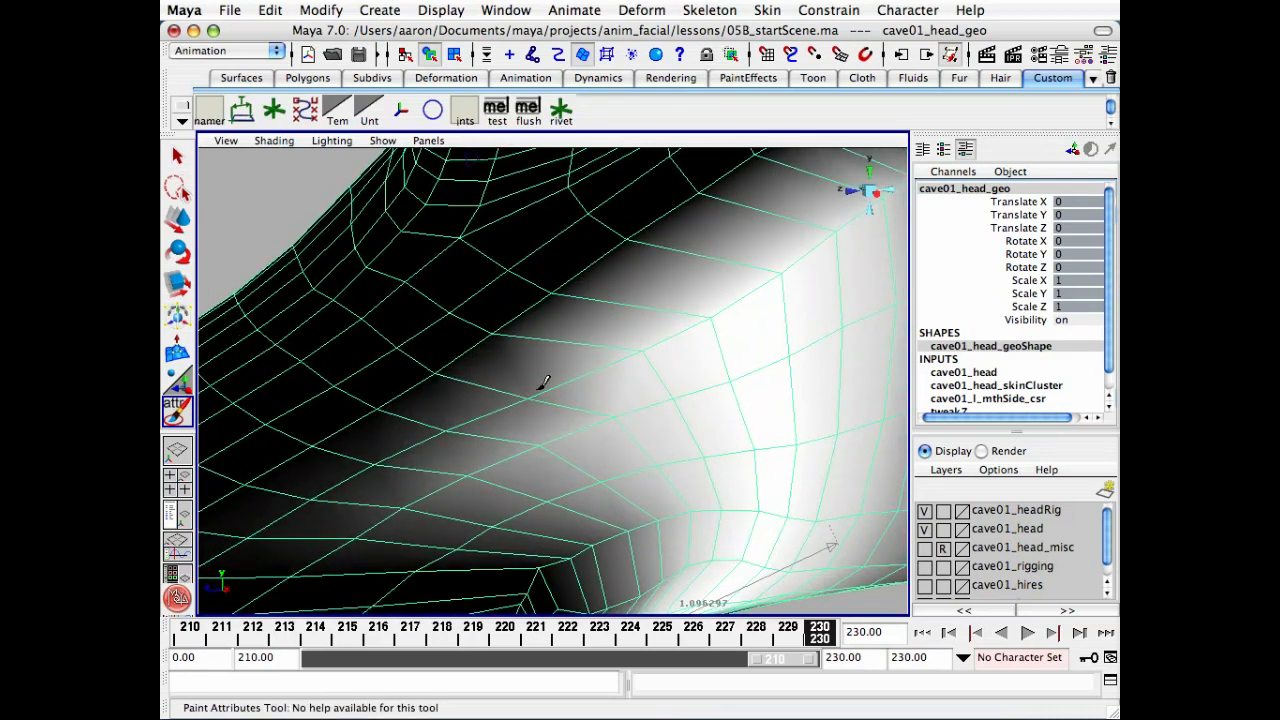
left_click(531, 395)
left_click(529, 392)
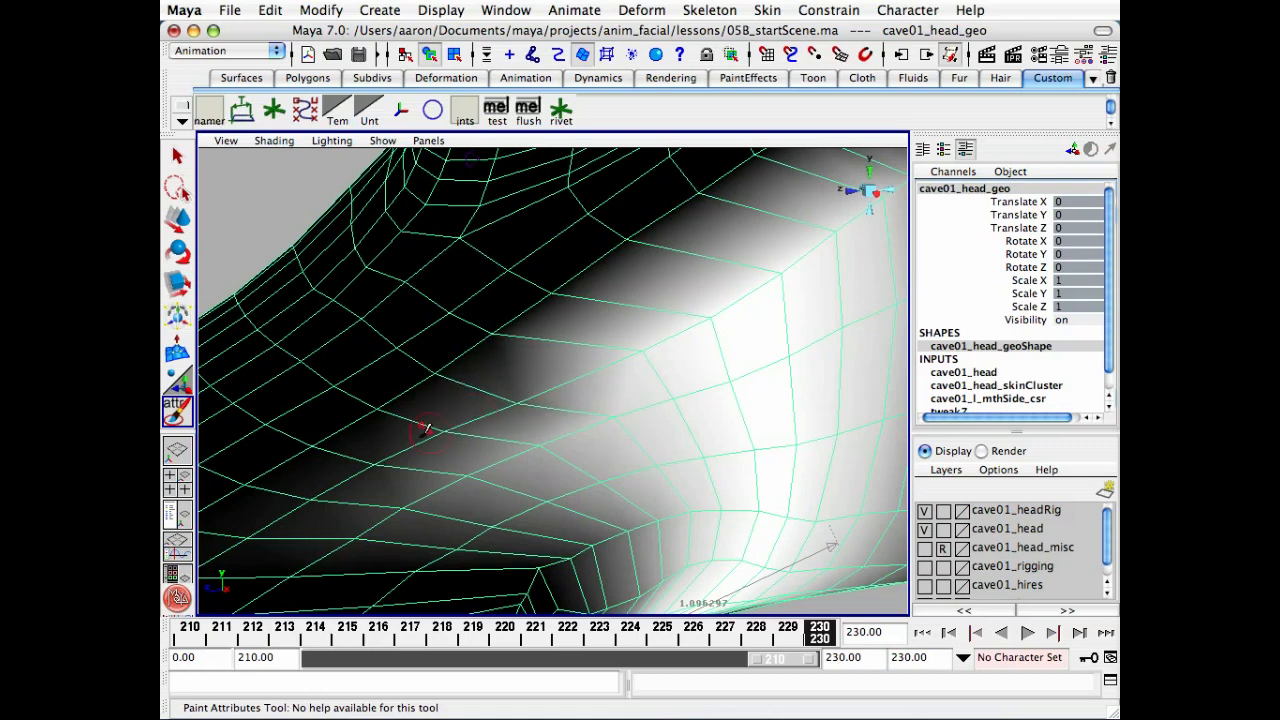
left_click(640, 350)
left_click(629, 352)
left_click(614, 359)
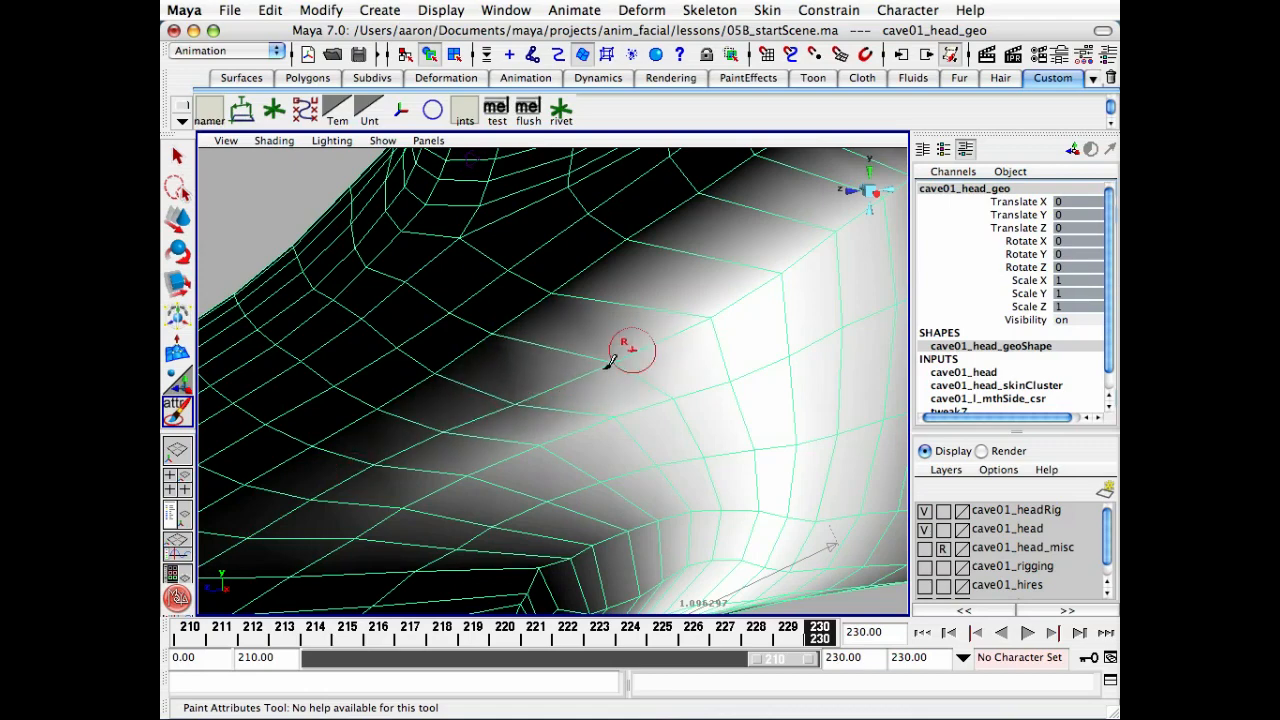
left_click(606, 362)
left_click(599, 366)
- Undo the last three weight-paint strokes on the cheek
mouse_move(632, 343)
left_mouse_down("alt")
mouse_move(563, 391)
mouse_move(563, 449)
mouse_move(563, 429)
mouse_move(557, 451)
mouse_move(538, 440)
mouse_move(490, 455)
mouse_move(651, 409)
mouse_move(654, 391)
mouse_move(614, 407)
mouse_move(608, 393)
mouse_move(703, 346)
left_mouse_up("alt")
key("z")
key("z")
key("z")
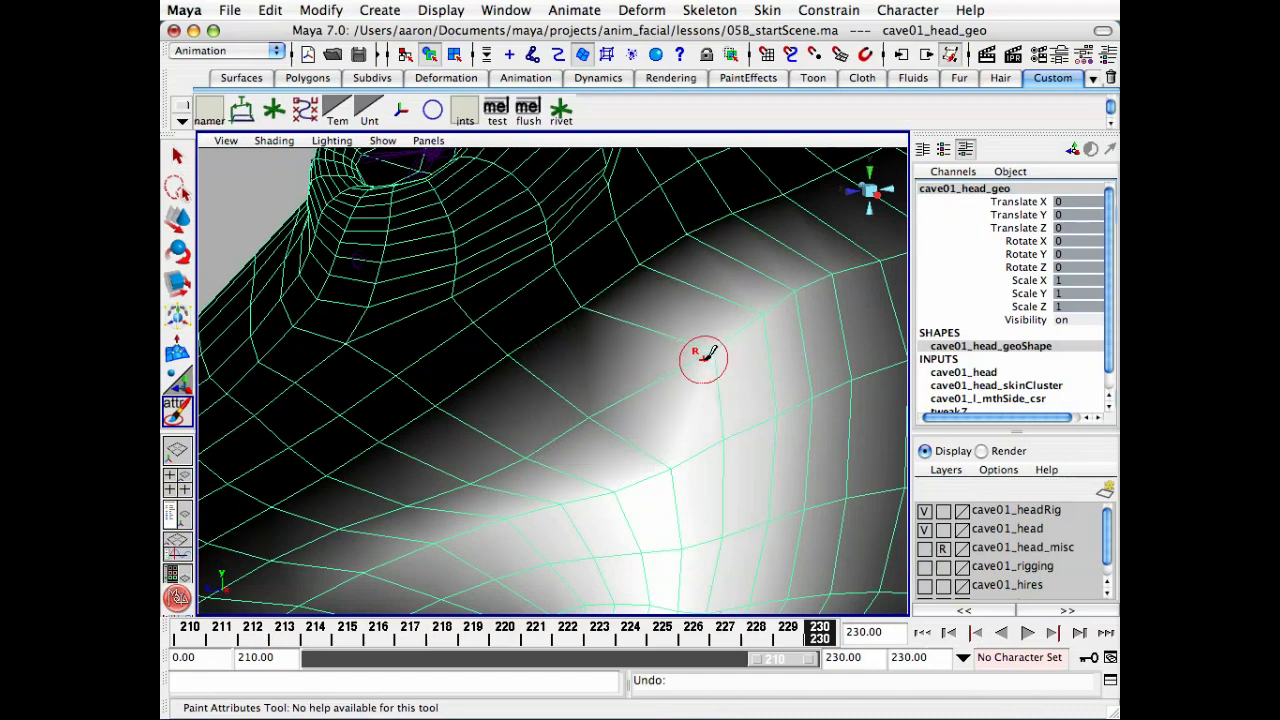
- Paint down the mouth-side cluster weights on the upper cheek vertices to soften the falloff above the mouth corner
mouse_move(702, 351)
left_mouse_down()
mouse_move(714, 351)
mouse_move(690, 360)
mouse_move(674, 348)
mouse_move(690, 373)
mouse_move(718, 350)
mouse_move(733, 349)
mouse_move(735, 369)
mouse_move(696, 382)
left_mouse_up()
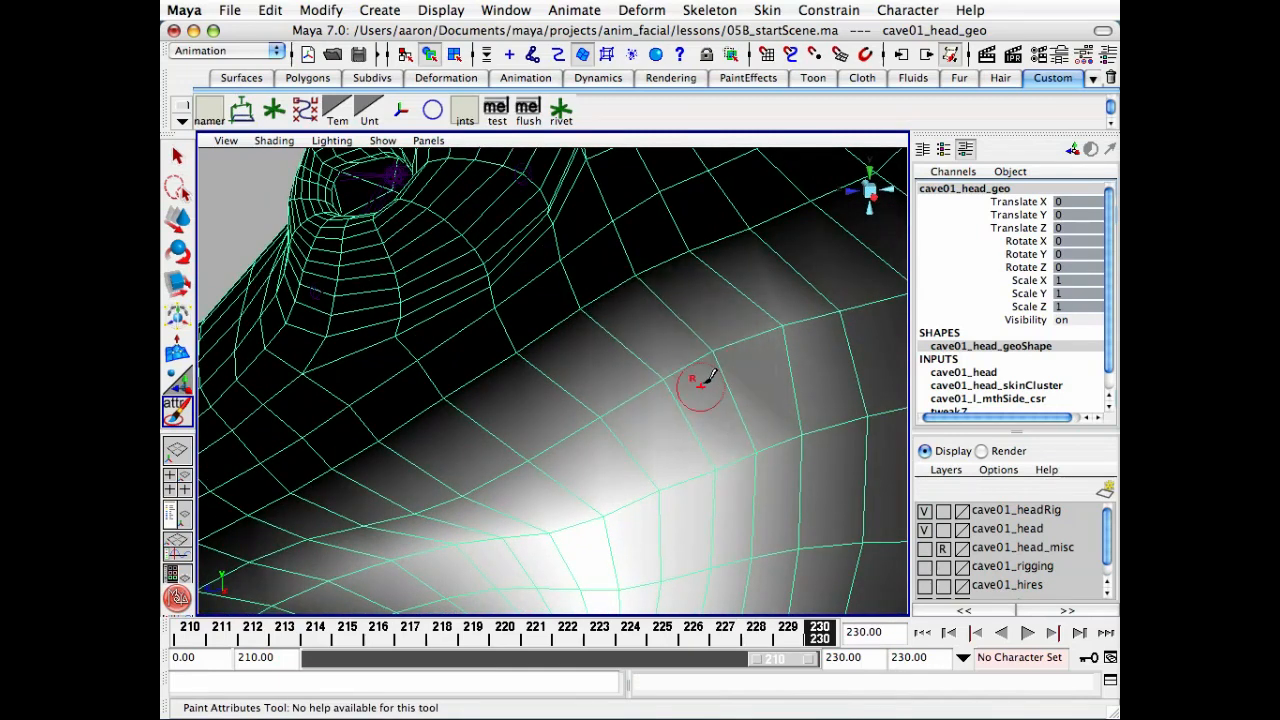
left_click_drag(787, 322, 776, 328)
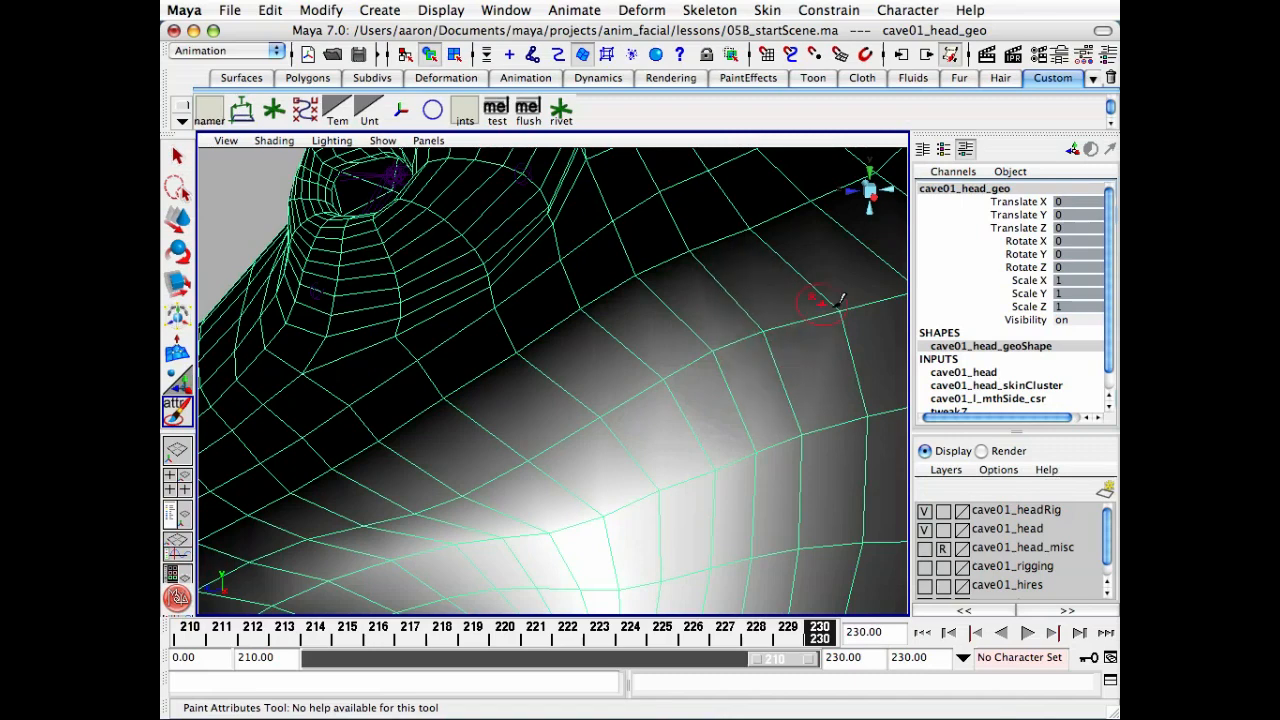
mouse_move(843, 299)
left_mouse_down()
mouse_move(852, 326)
mouse_move(803, 319)
mouse_move(597, 427)
mouse_move(554, 271)
mouse_move(609, 294)
mouse_move(577, 309)
mouse_move(609, 280)
left_mouse_up()
mouse_move(543, 323)
left_mouse_down("alt")
mouse_move(560, 297)
mouse_move(551, 289)
left_mouse_up("alt")
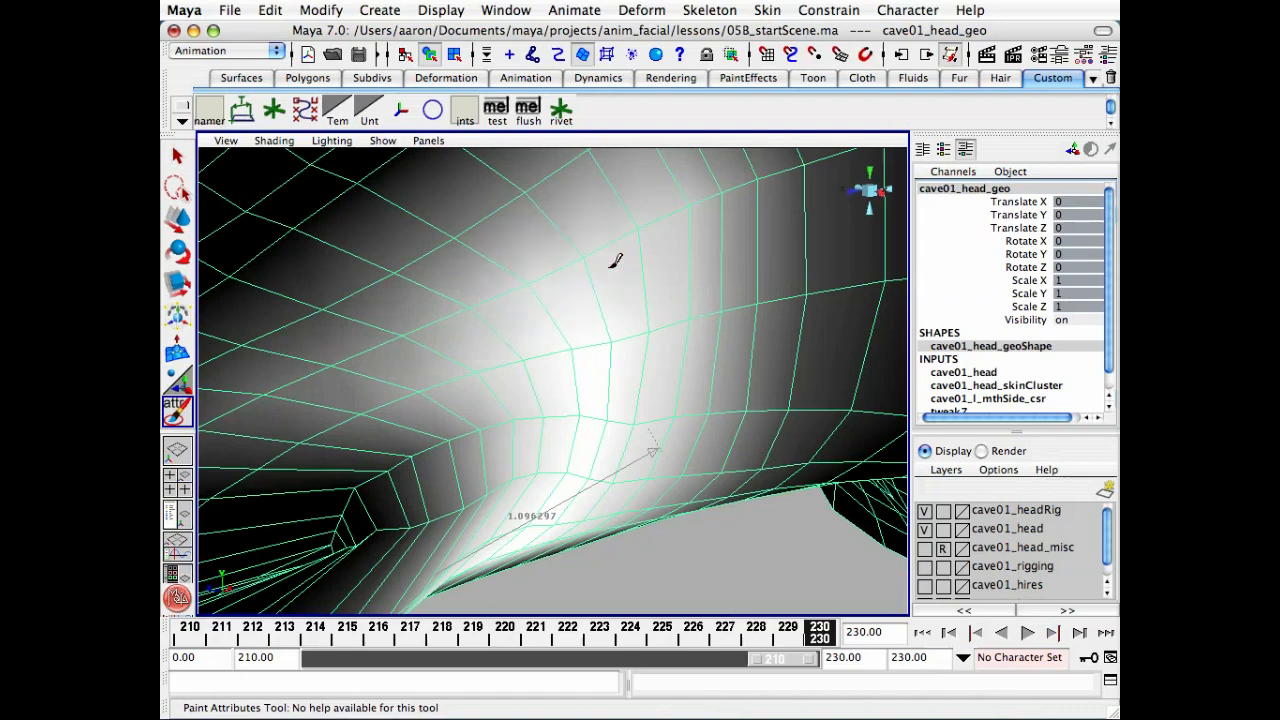
- Smooth the mouth-side cluster weights along the lower jaw, beneath and behind the mouth corner
left_click_drag(609, 266, 803, 255, "alt")
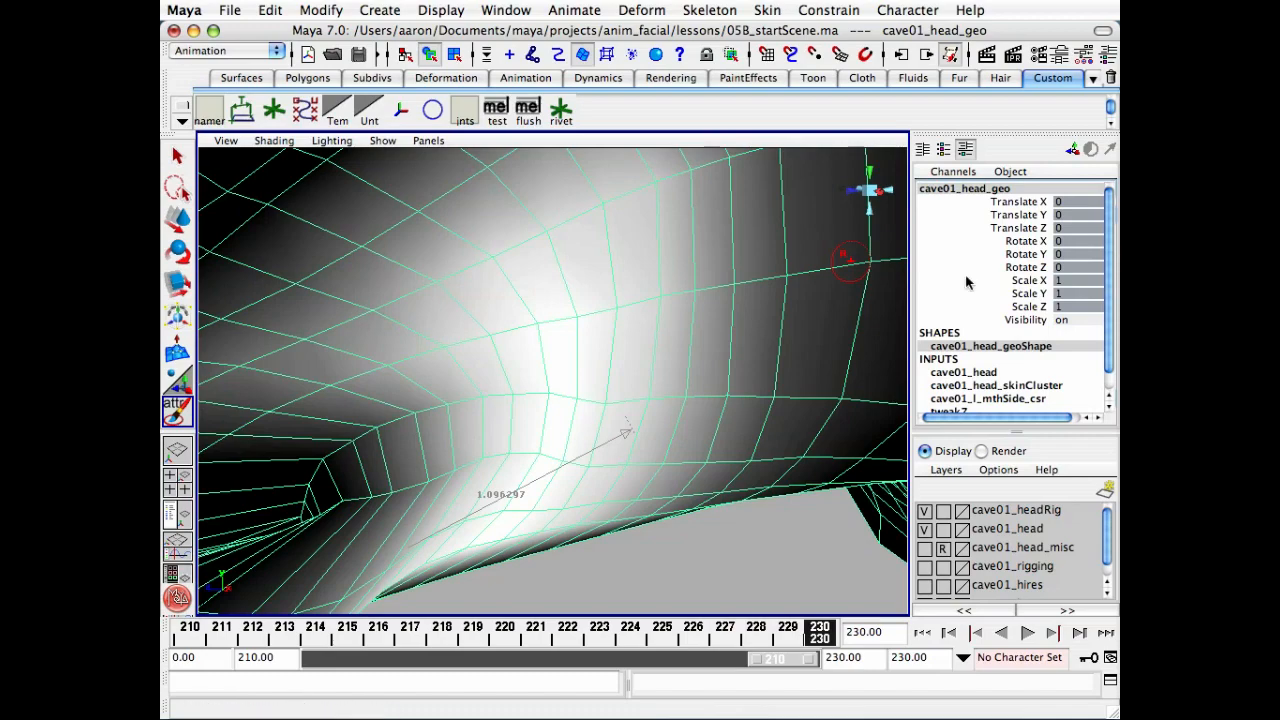
mouse_move(608, 286)
left_mouse_down("alt")
mouse_move(618, 279)
mouse_move(589, 269)
left_mouse_up("alt")
middle_click_drag(545, 338, 614, 286, "alt")
left_click_drag(608, 285, 588, 267, "alt")
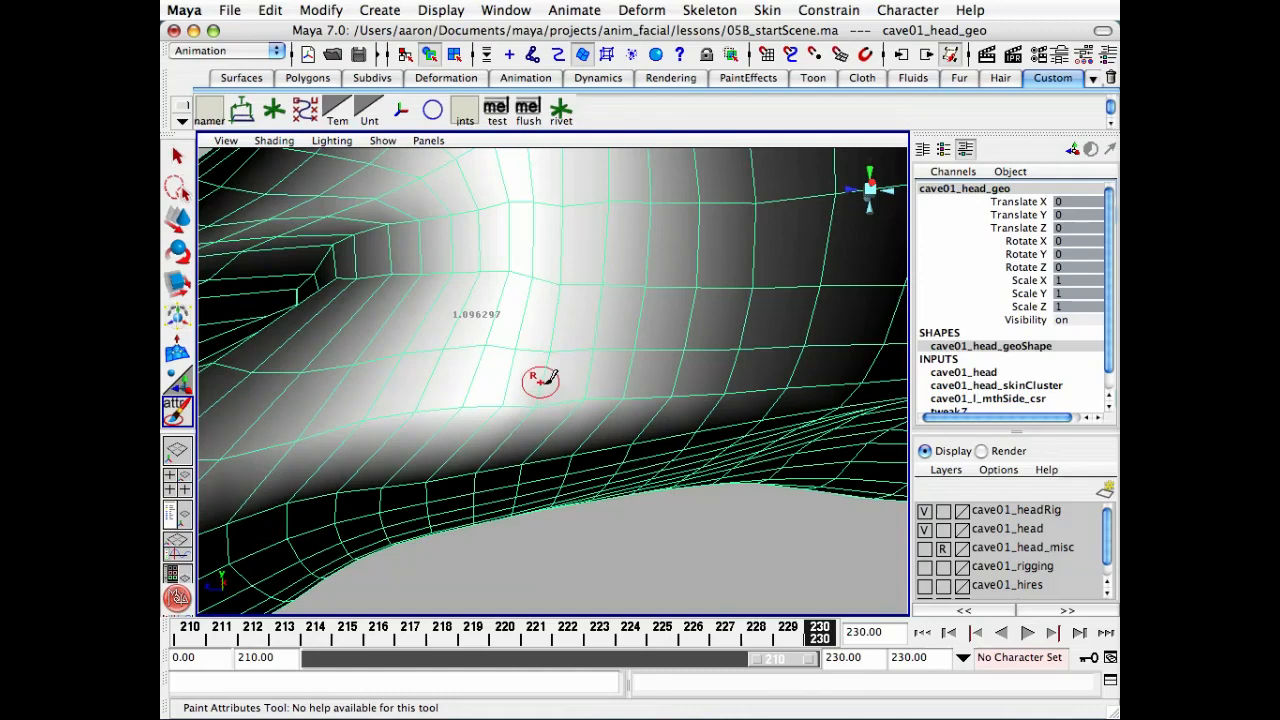
left_click_drag(541, 379, 565, 337, "alt")
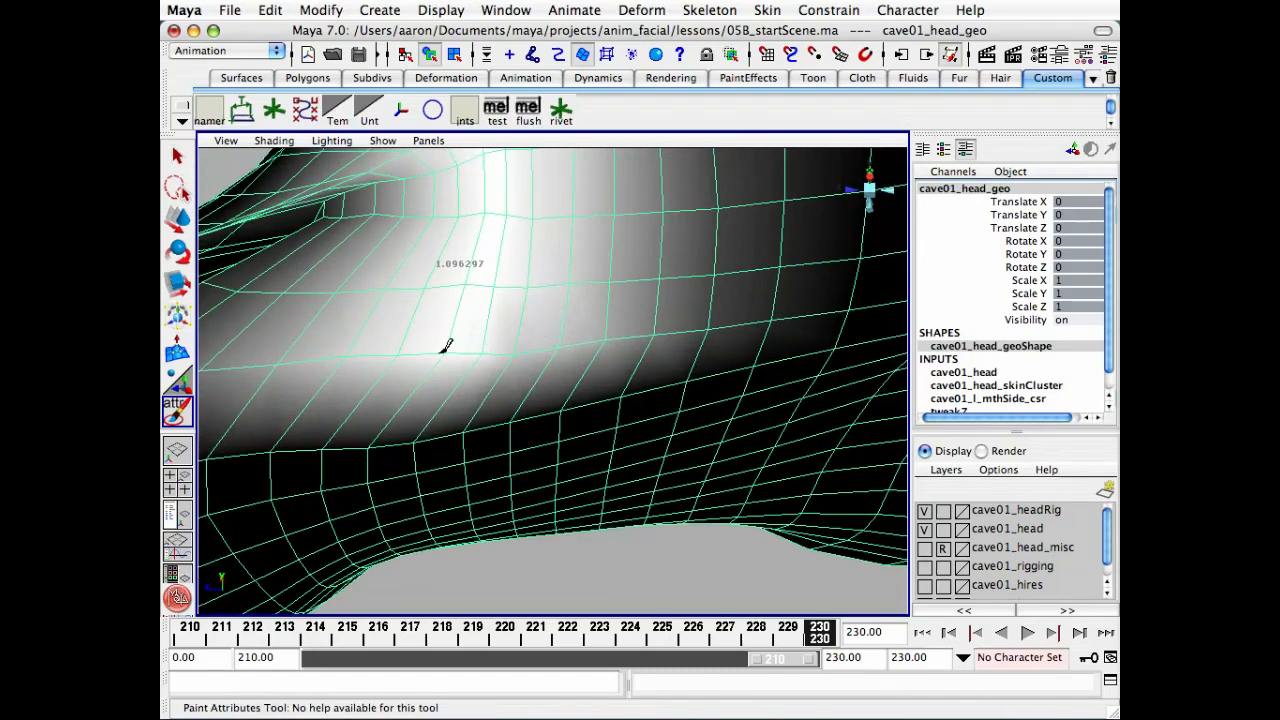
left_click_drag(380, 349, 415, 345, "alt")
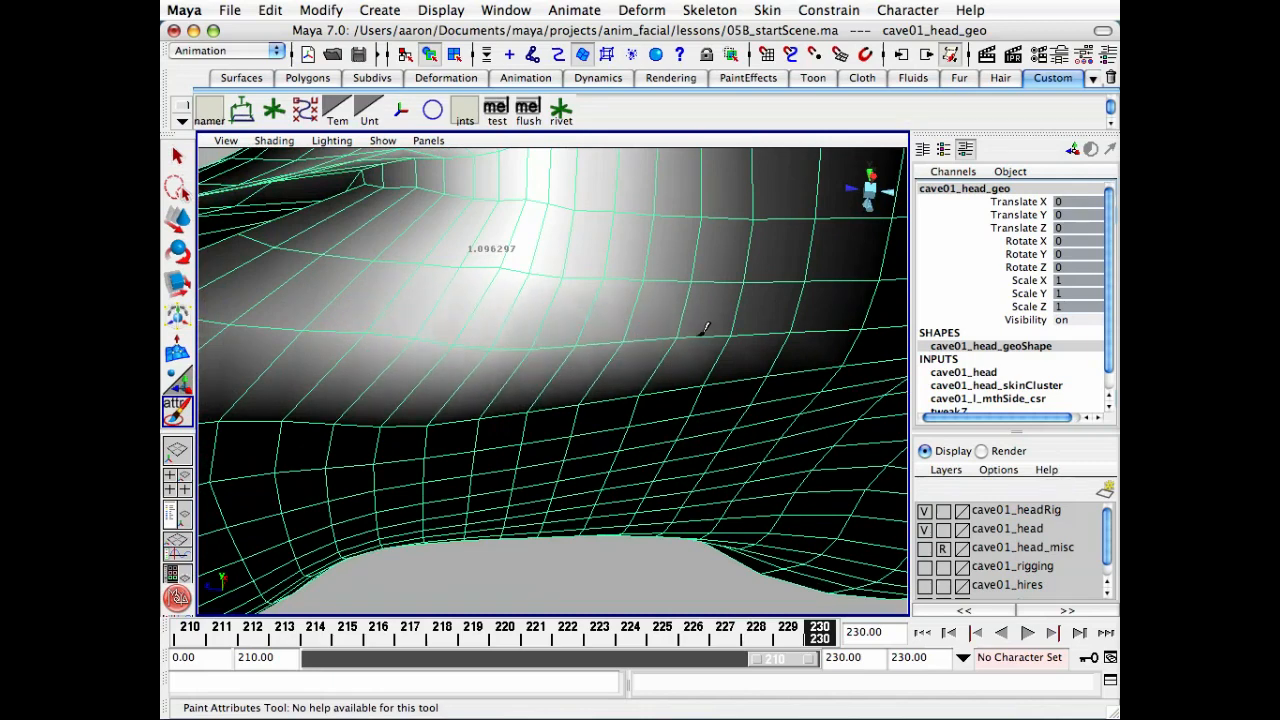
left_click_drag(709, 329, 679, 338, "alt")
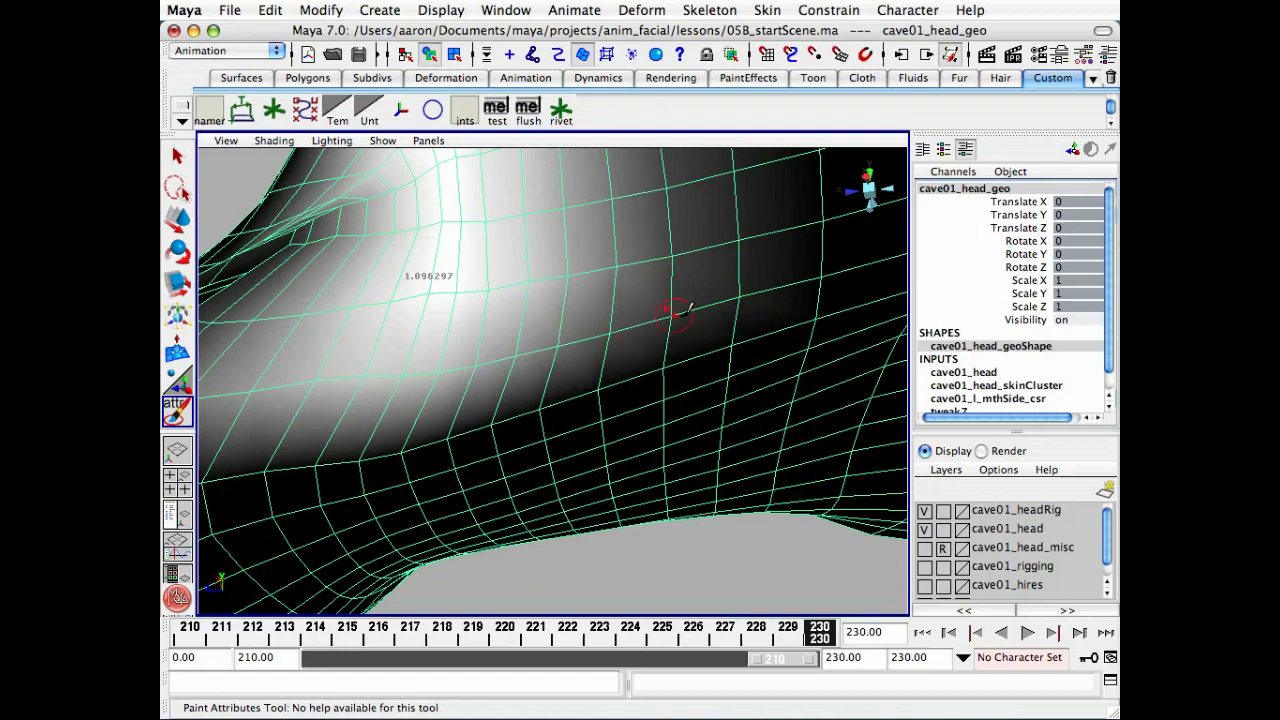
left_click_drag(622, 300, 710, 328, "alt")
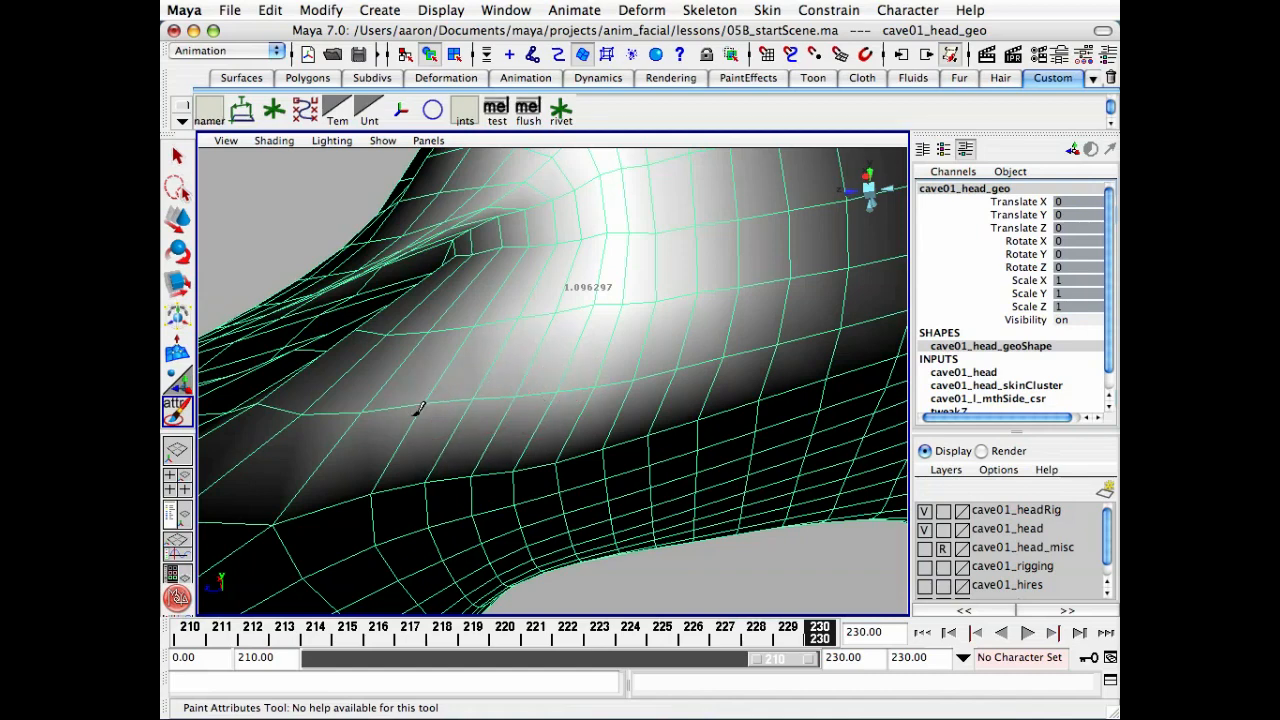
mouse_move(415, 395)
left_mouse_down("alt")
mouse_move(333, 482)
mouse_move(460, 408)
left_mouse_up("alt")
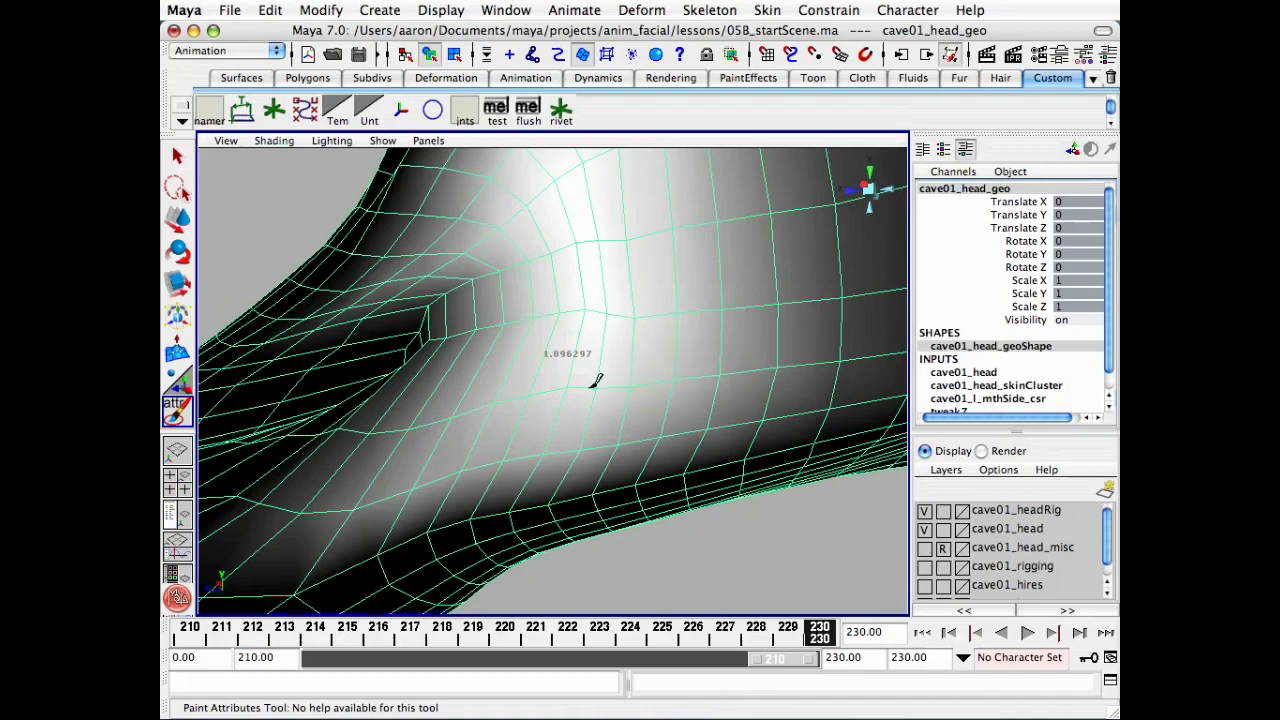
- Examine the painted weight falloff around the mouth corner, cheek and lower jaw from several angles
left_click_drag(488, 392, 573, 472, "alt")
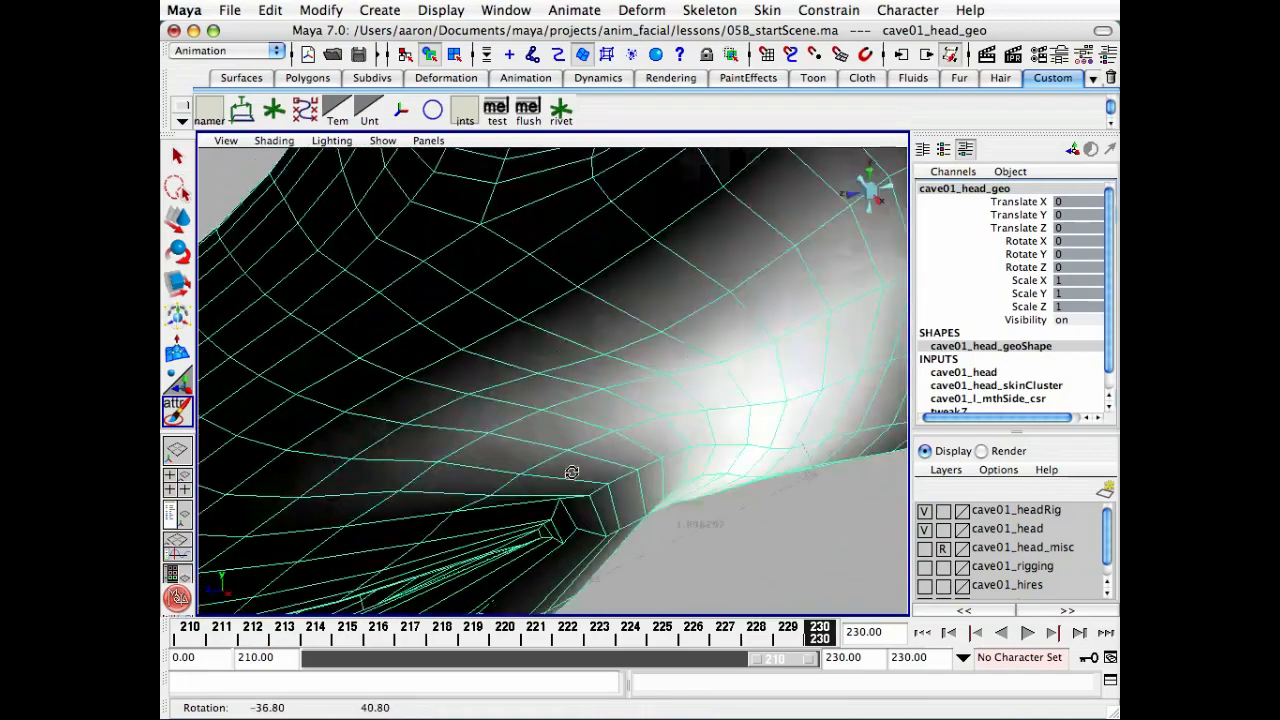
middle_click_drag(585, 455, 442, 348, "alt")
right_click_drag(442, 348, 391, 360, "alt")
left_click_drag(391, 360, 423, 317, "alt")
right_click_drag(423, 317, 591, 246, "alt")
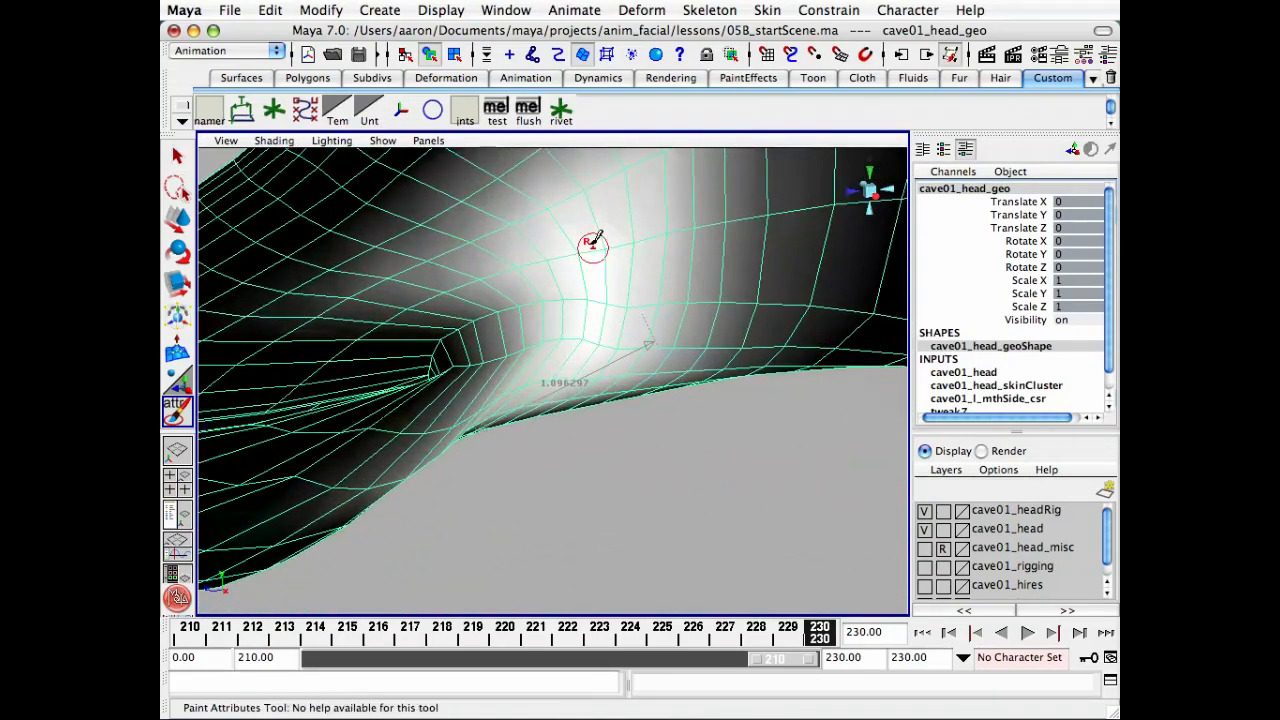
left_click_drag(591, 246, 553, 198, "alt")
right_click_drag(600, 171, 623, 331, "alt")
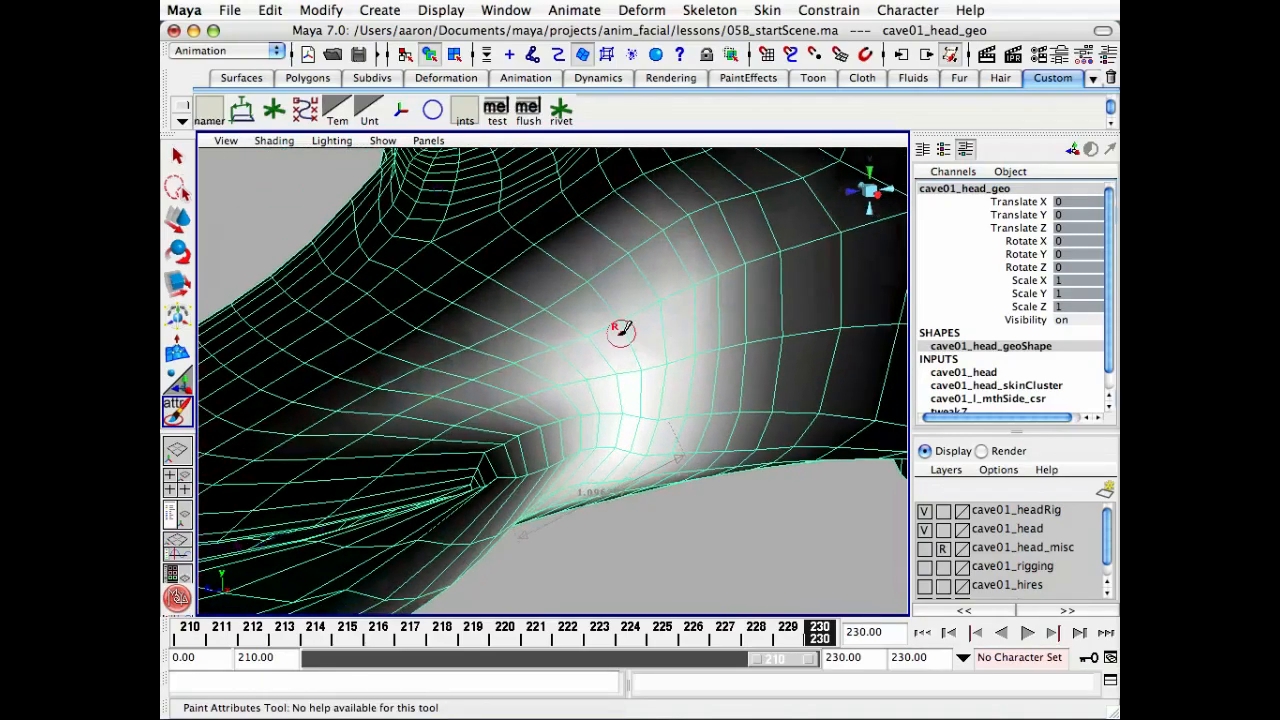
mouse_move(623, 331)
left_mouse_down("alt")
mouse_move(647, 392)
mouse_move(651, 363)
left_mouse_up("alt")
- Leave the paint tool, deselect the head and play the animation to check the cheek deformation
key("q")
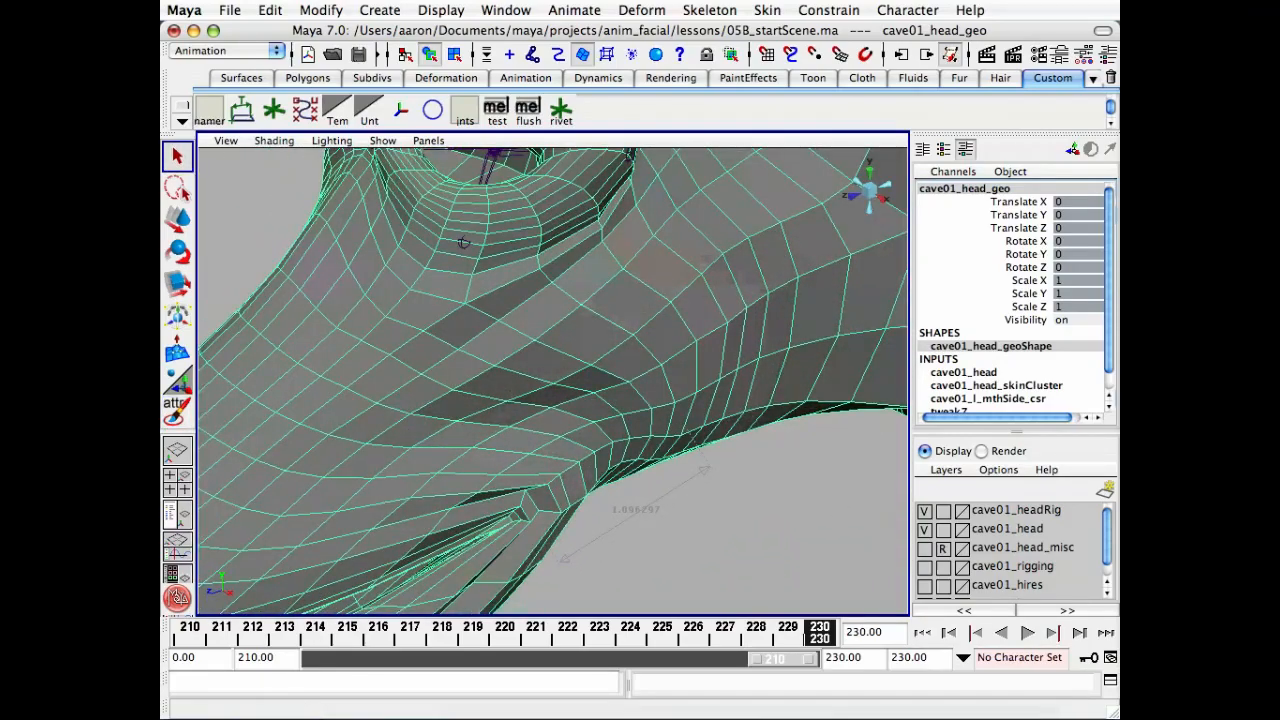
left_click_drag(735, 425, 688, 372, "alt")
right_click_drag(745, 440, 689, 521, "alt")
left_click(689, 523)
left_click_drag(730, 525, 725, 562, "alt")
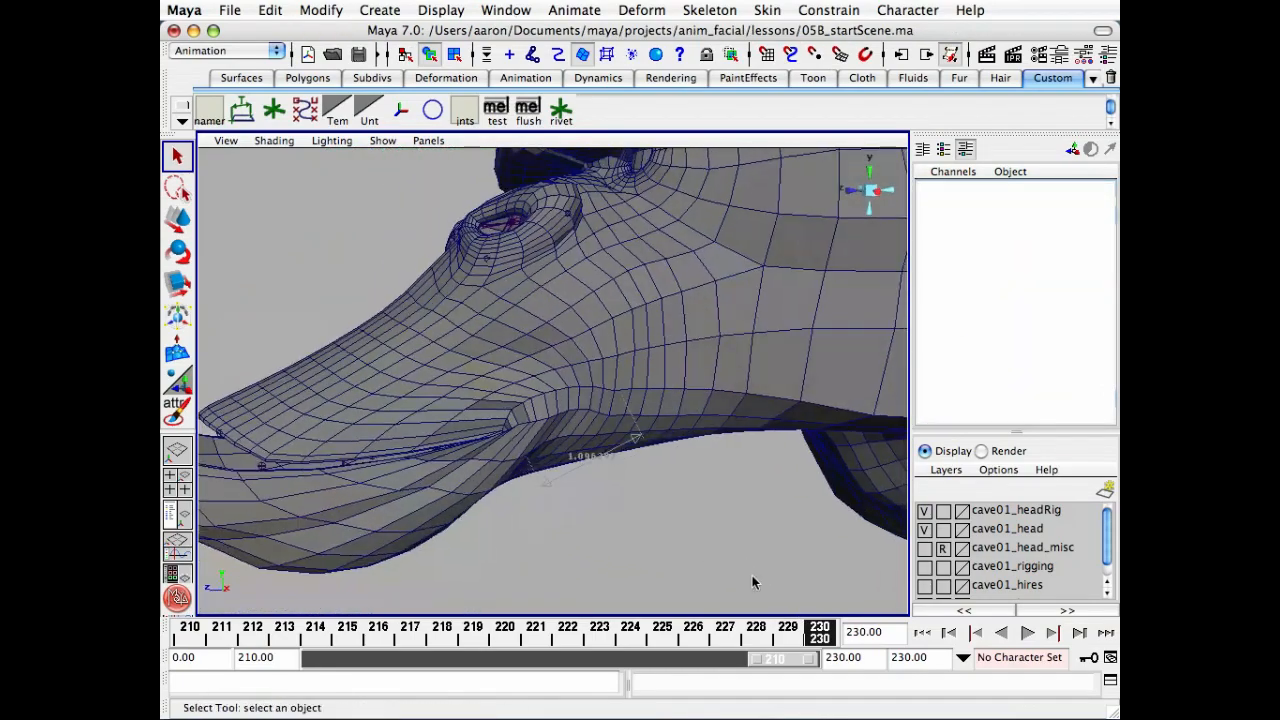
mouse_move(816, 627)
left_mouse_down()
mouse_move(297, 615)
mouse_move(815, 627)
left_mouse_up()
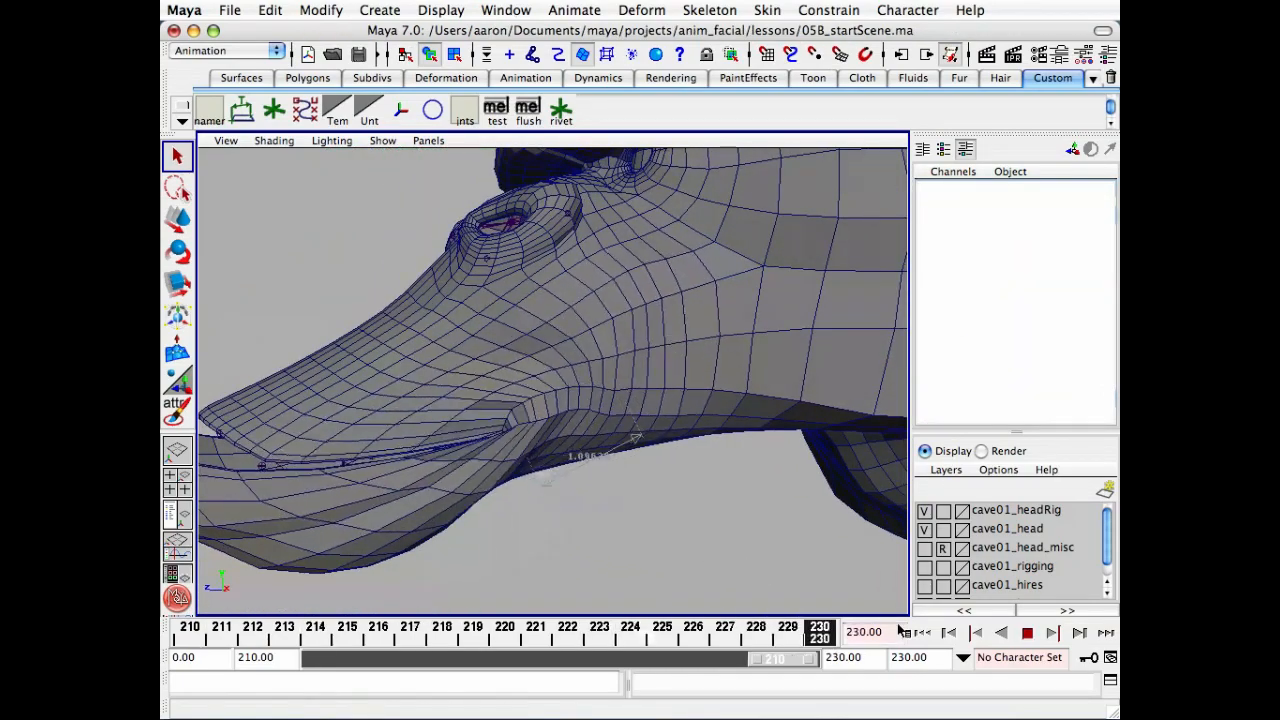
left_click_drag(800, 528, 745, 532, "alt")
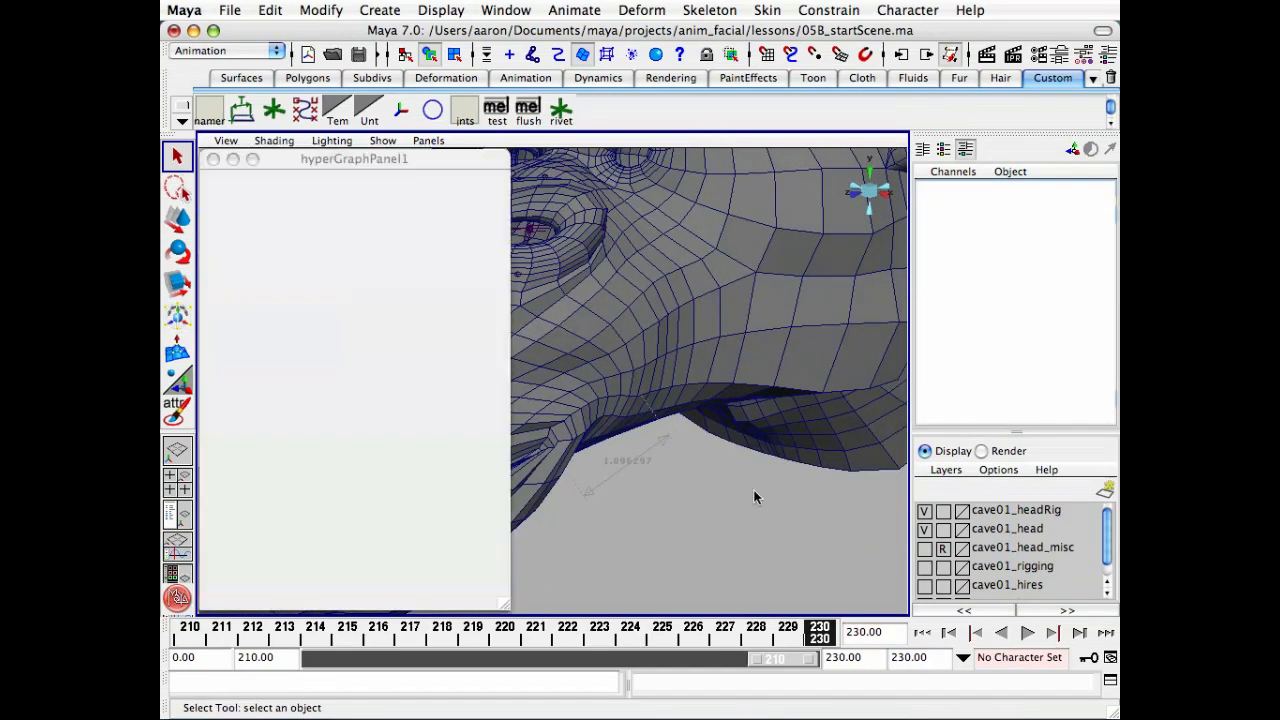
- Select the cave01_l_mthSide_loc locator and open its driven-key curves in the Graph Editor, framing all of them
left_click(364, 388)
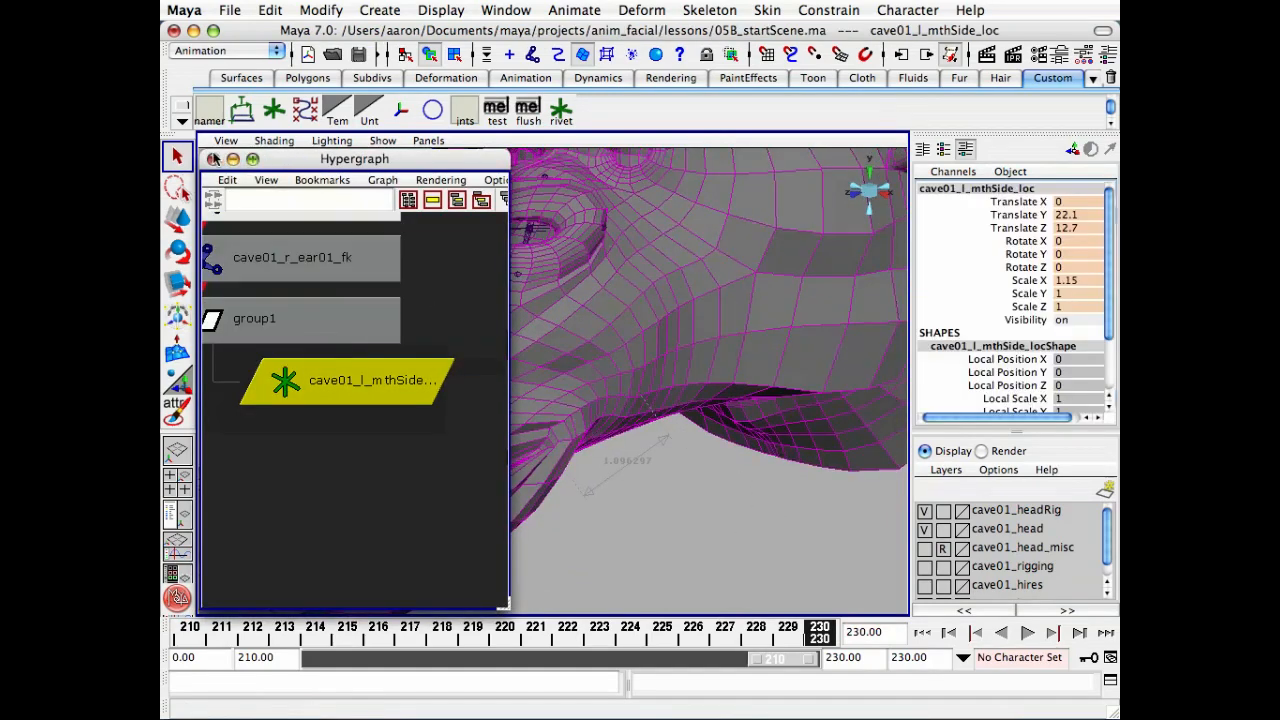
left_click(213, 160)
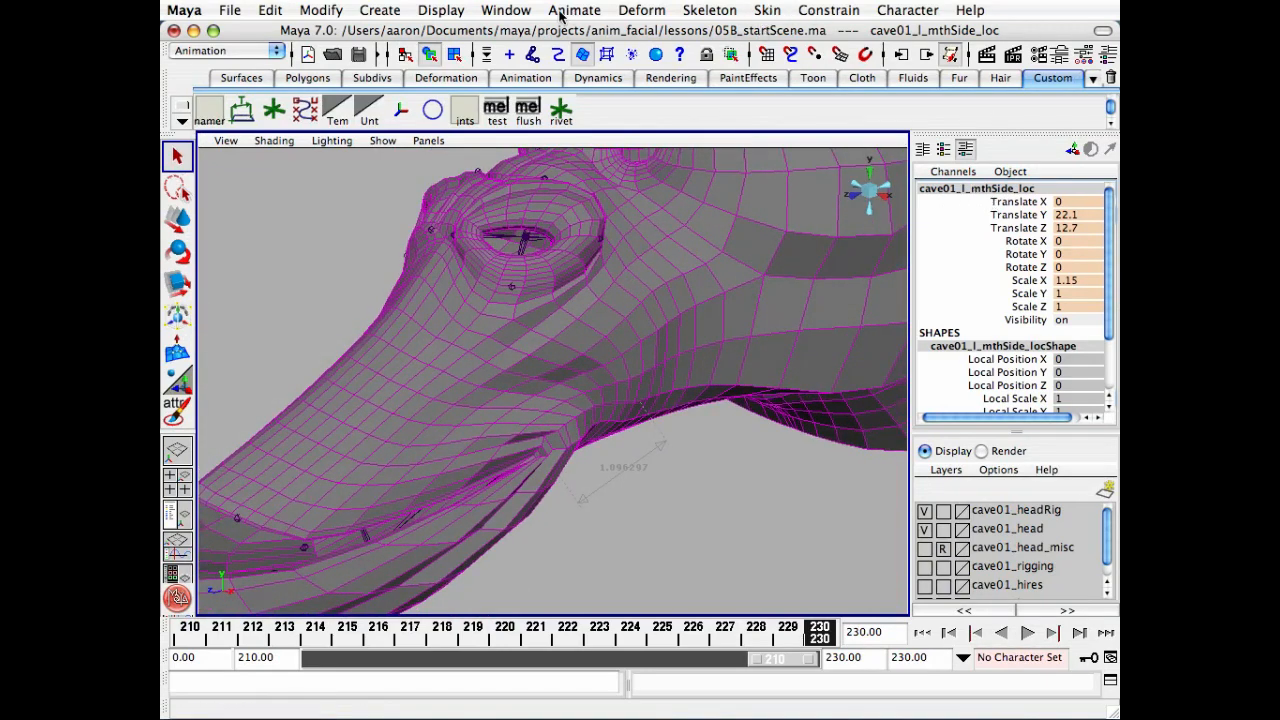
left_click(504, 12)
mouse_move(533, 80)
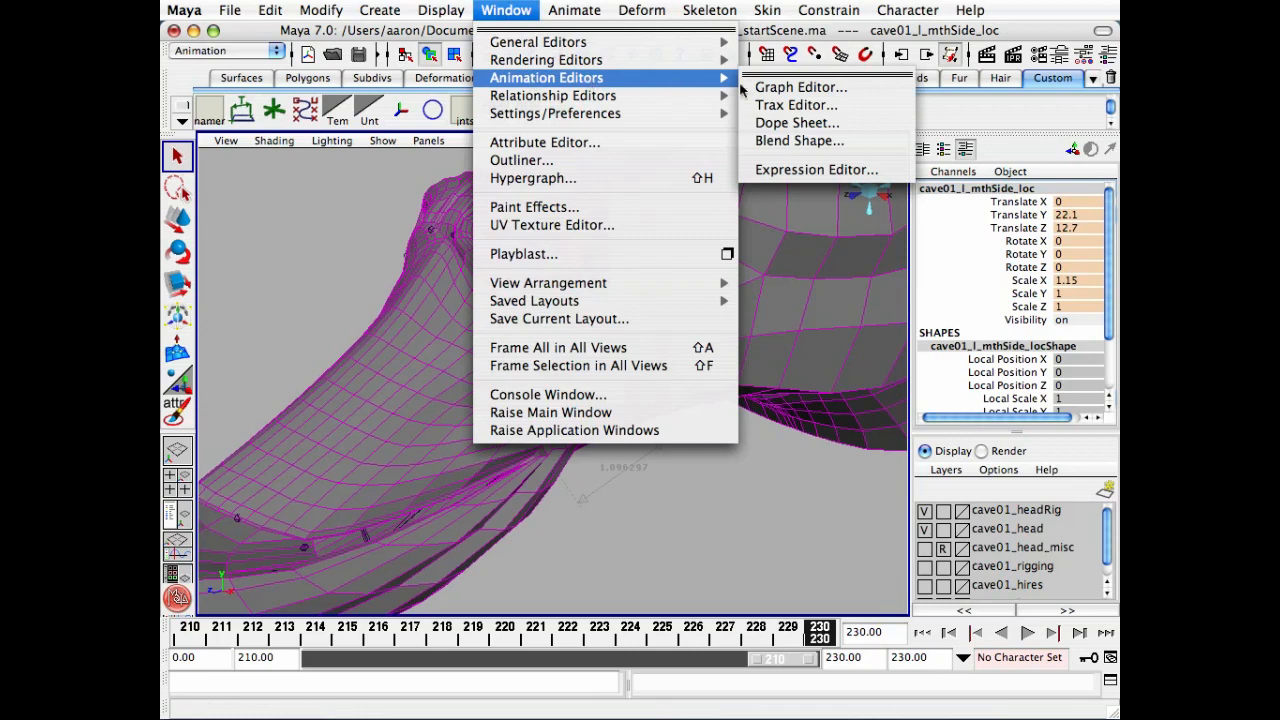
left_click(805, 88)
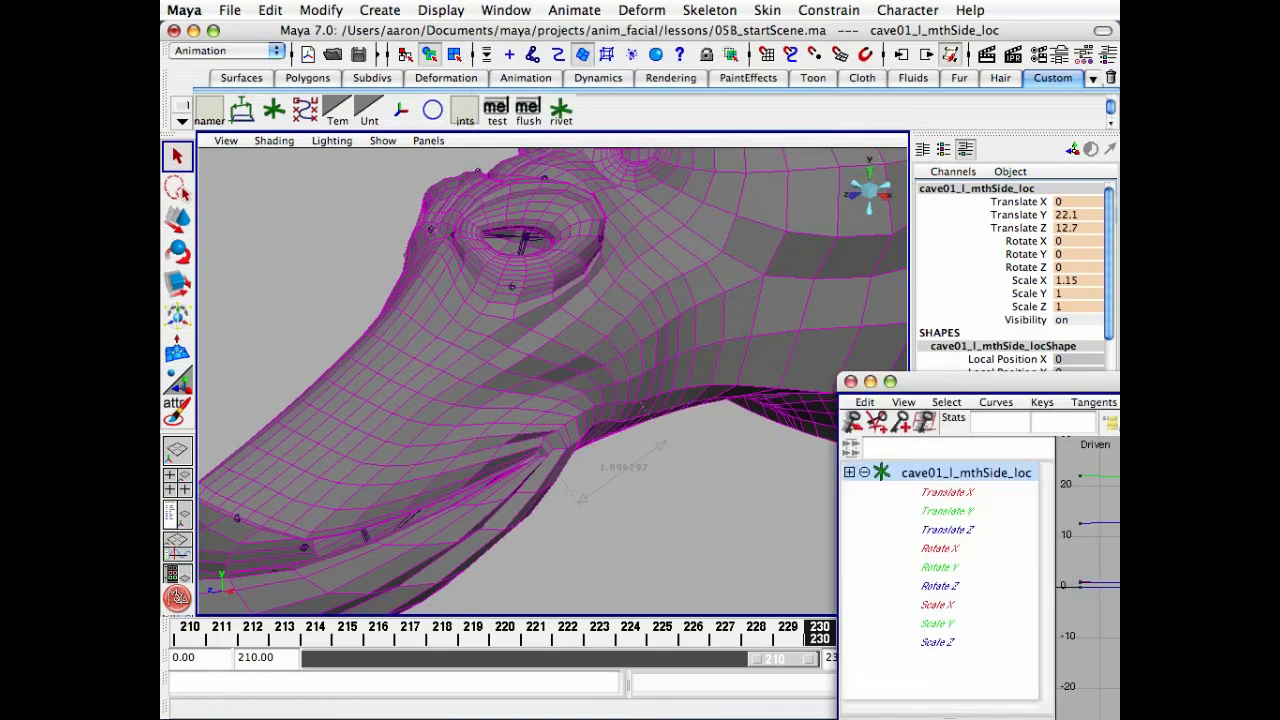
left_click_drag(1119, 719, 1119, 665)
left_click_drag(1000, 381, 722, 376)
key("f")
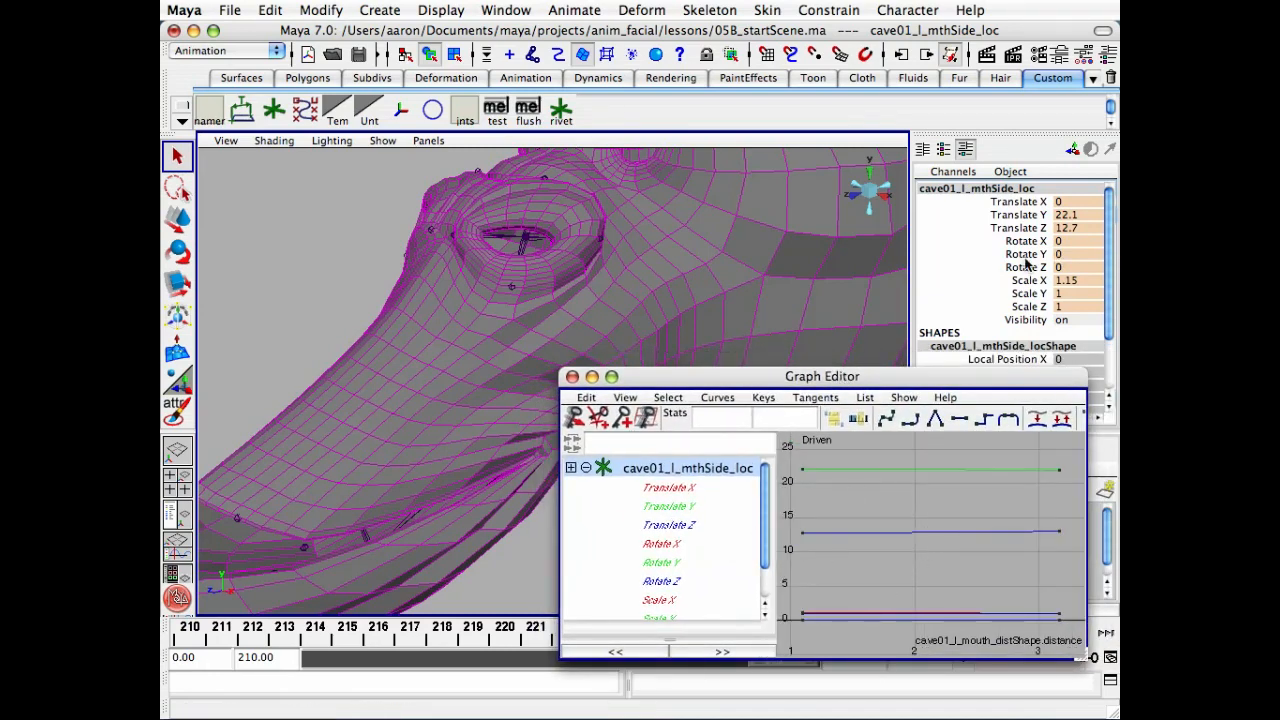
- Delete the locator's unneeded driven-key curves for Rotate X, Y and Z and for Scale Y and Z
left_click_drag(692, 546, 690, 582)
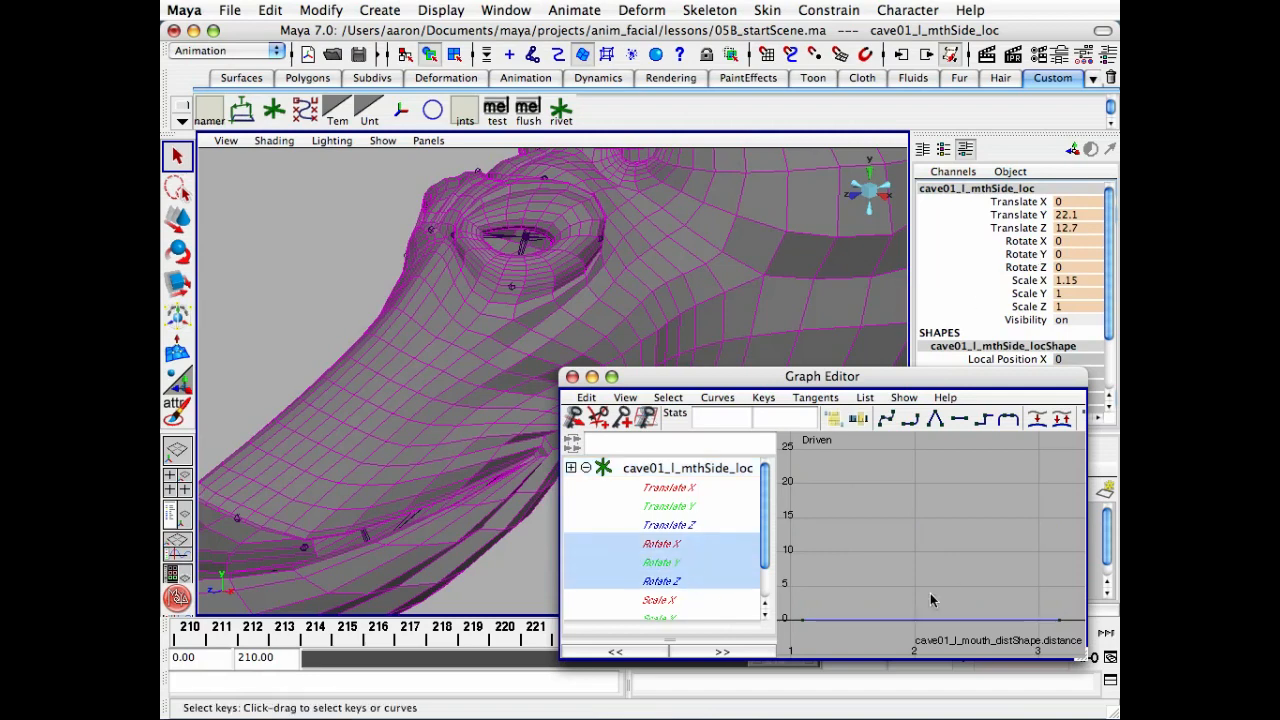
left_click_drag(880, 636, 912, 620)
key("Delete")
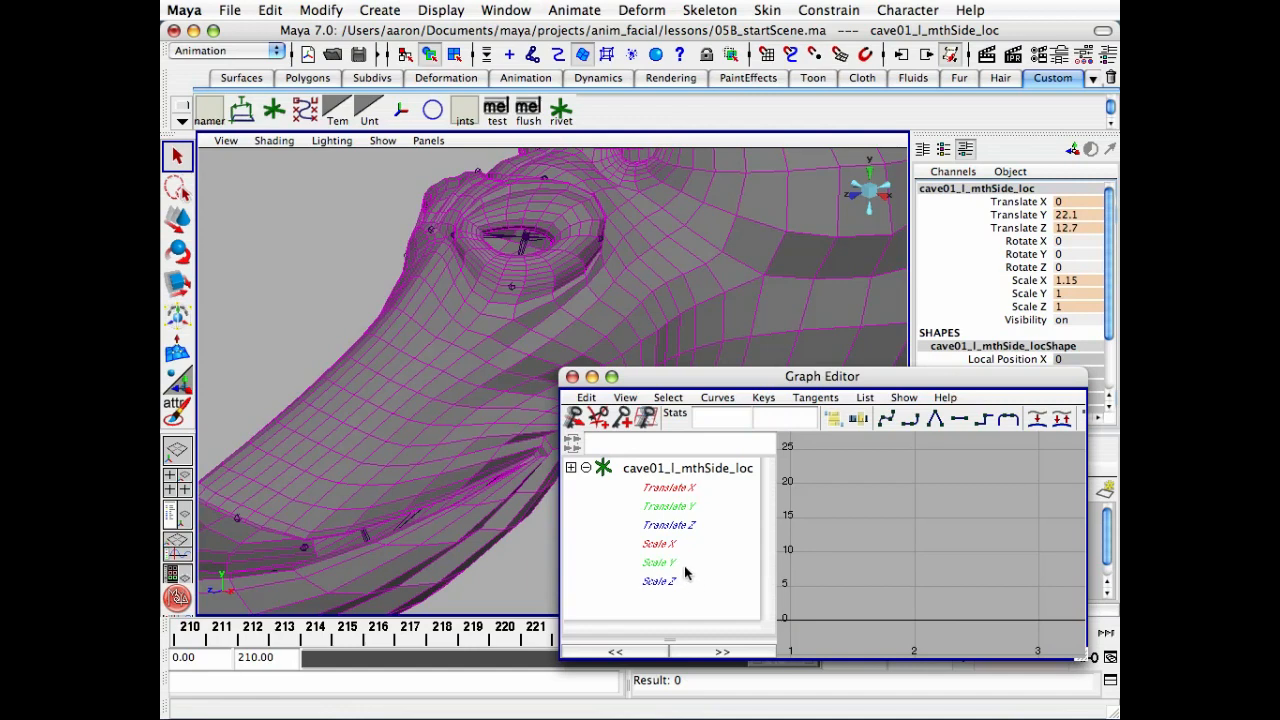
left_click_drag(686, 571, 798, 595)
left_click_drag(904, 601, 932, 630)
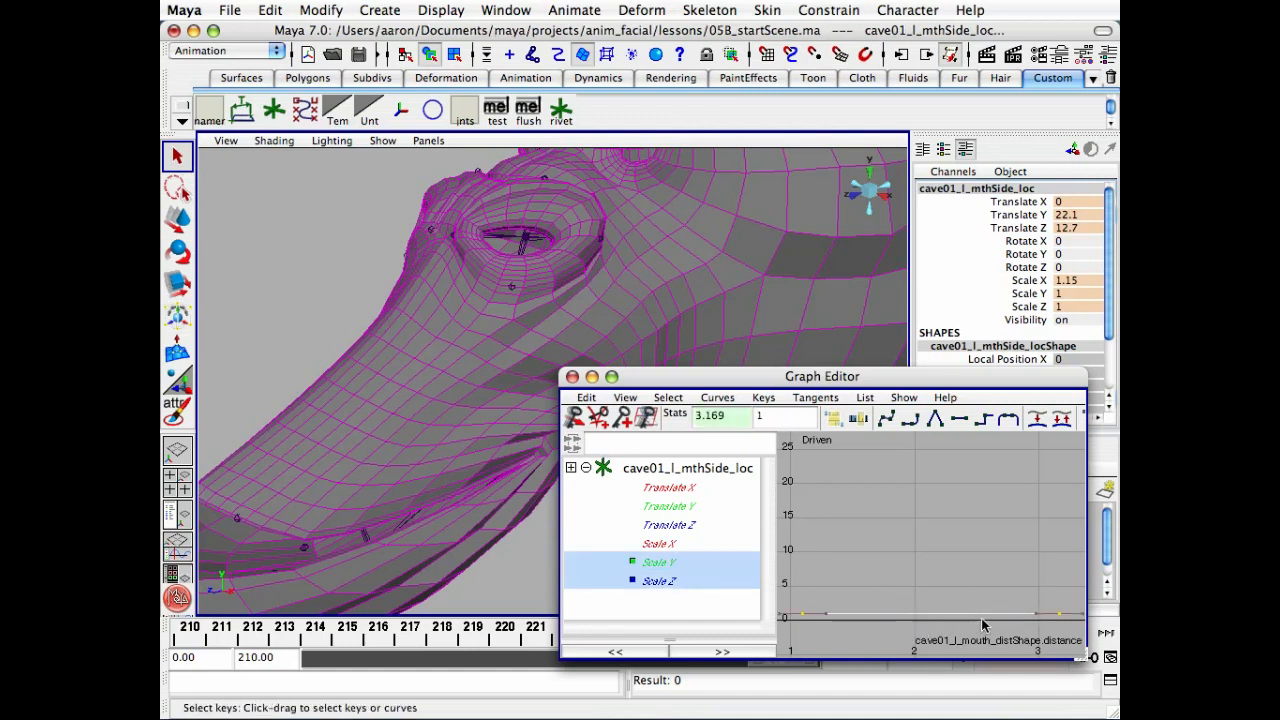
key("Delete")
- Display the remaining Translate X, Y, Z and Scale X curves together and select all their keys
left_click_drag(716, 478, 718, 550)
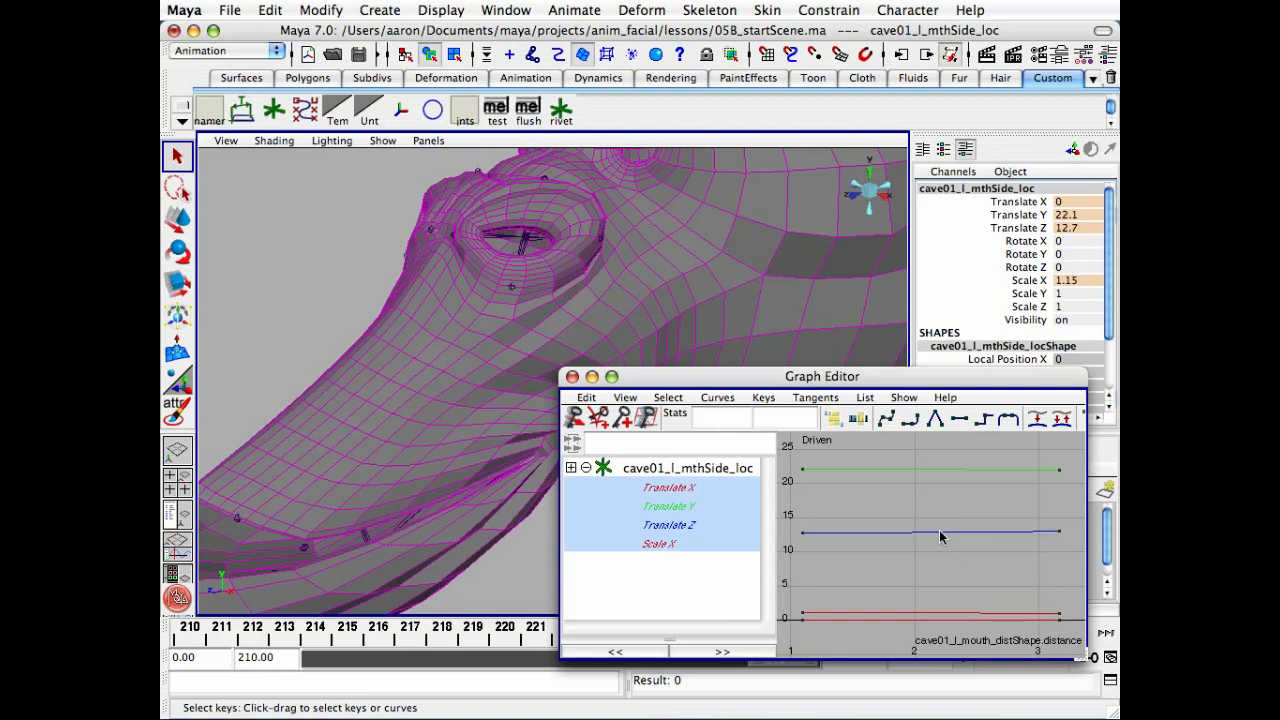
left_click_drag(906, 651, 907, 578)
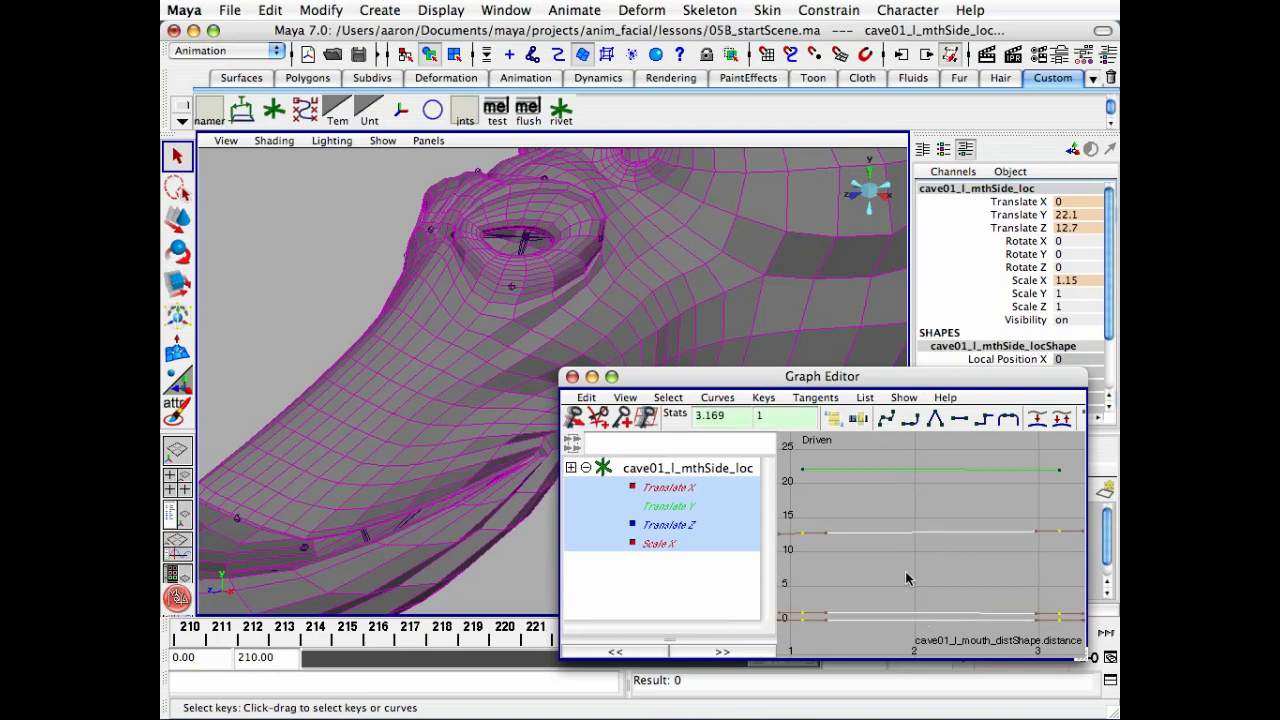
left_click(872, 469, "shift")
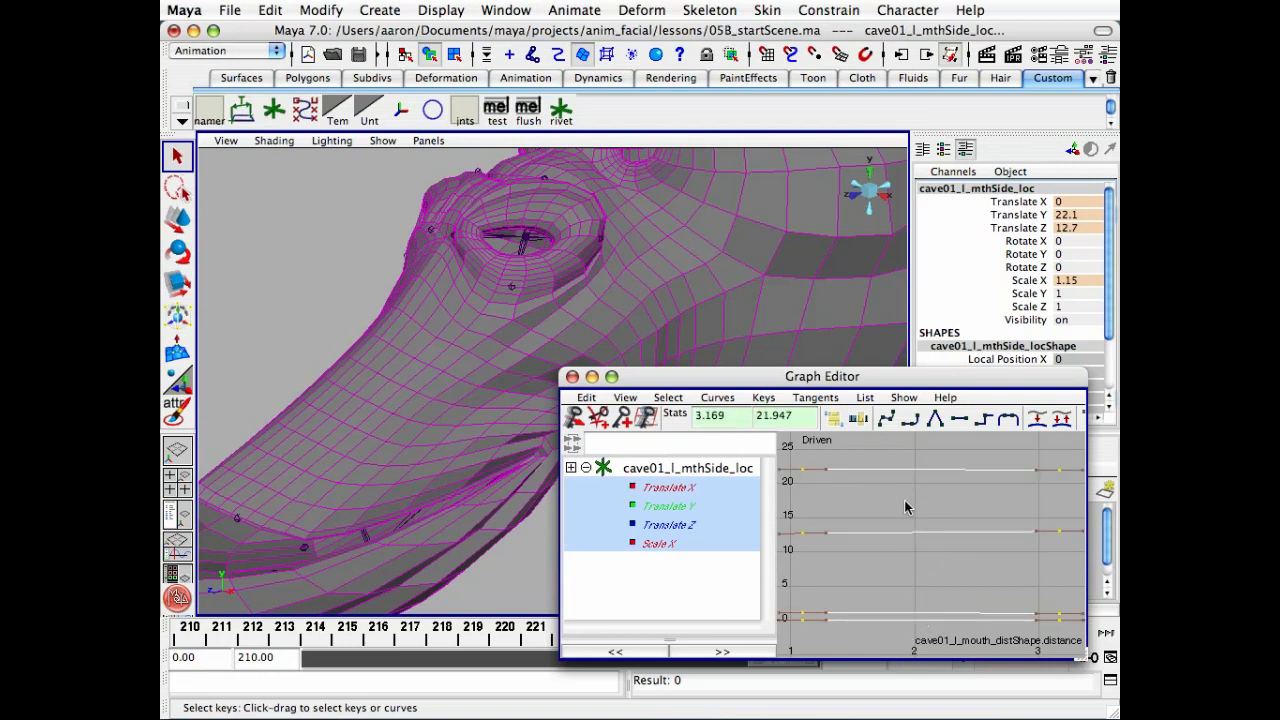
left_click_drag(788, 380, 759, 403)
left_click_drag(728, 335, 643, 333, "alt")
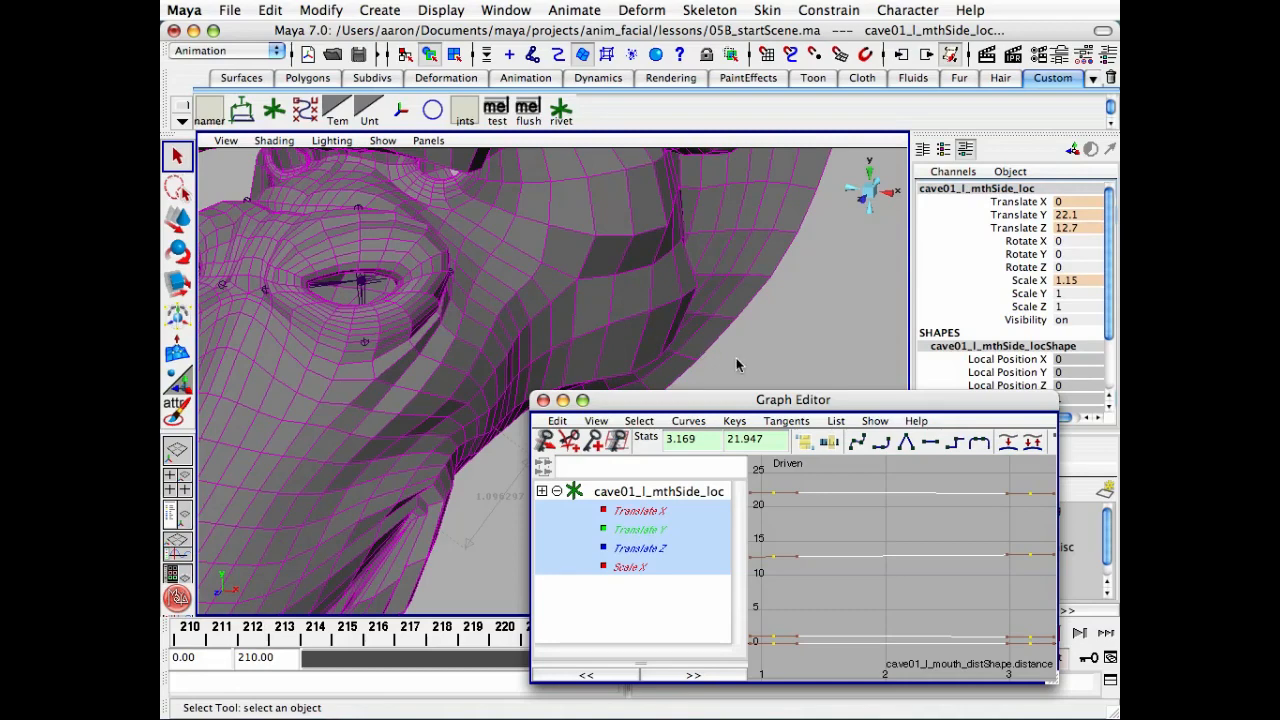
- Move the locator's first Scale X driven key to a mouth distance of 1 and set its value to 1.3
left_click(615, 567)
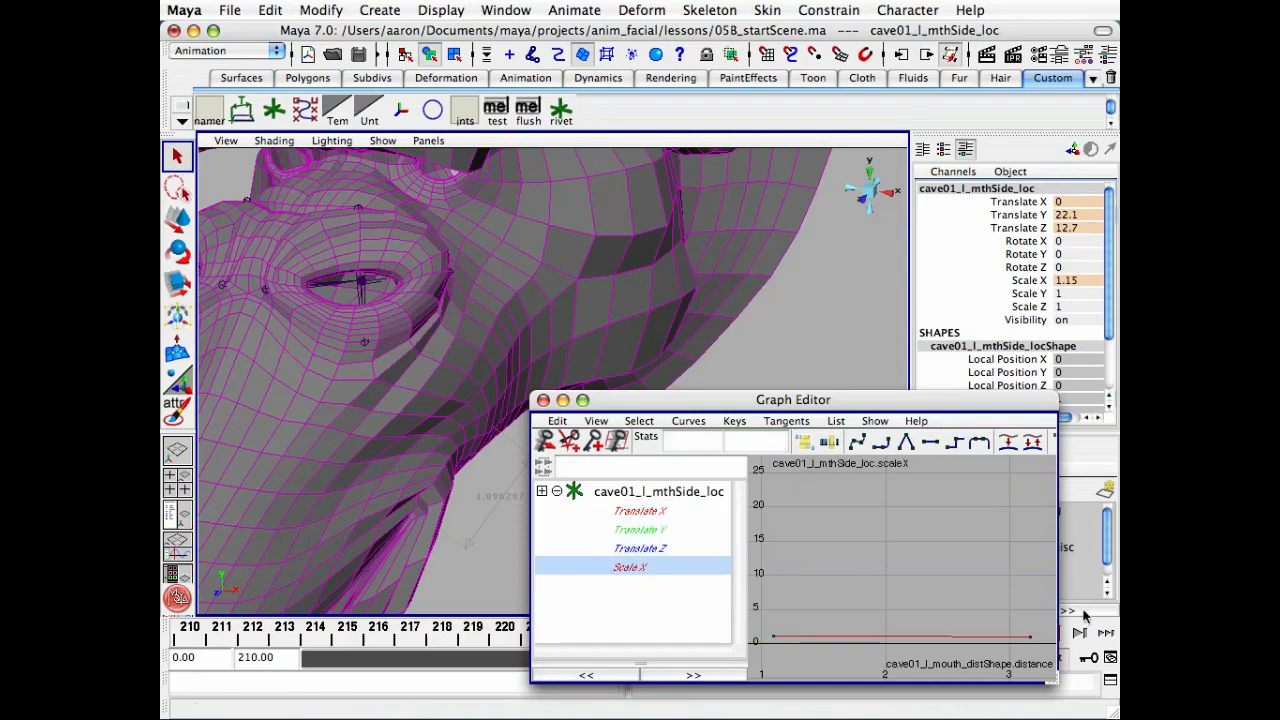
middle_click_drag(957, 612, 924, 593, "alt")
left_click_drag(1028, 619, 1030, 620)
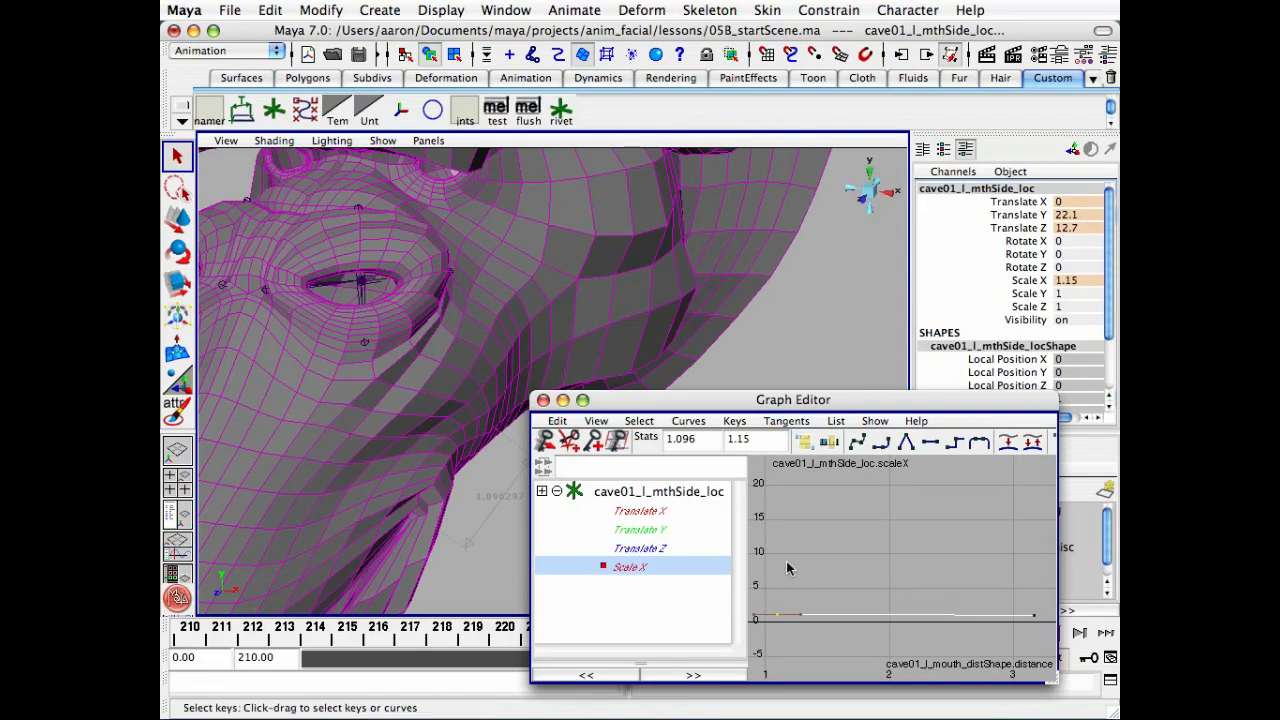
key("w")
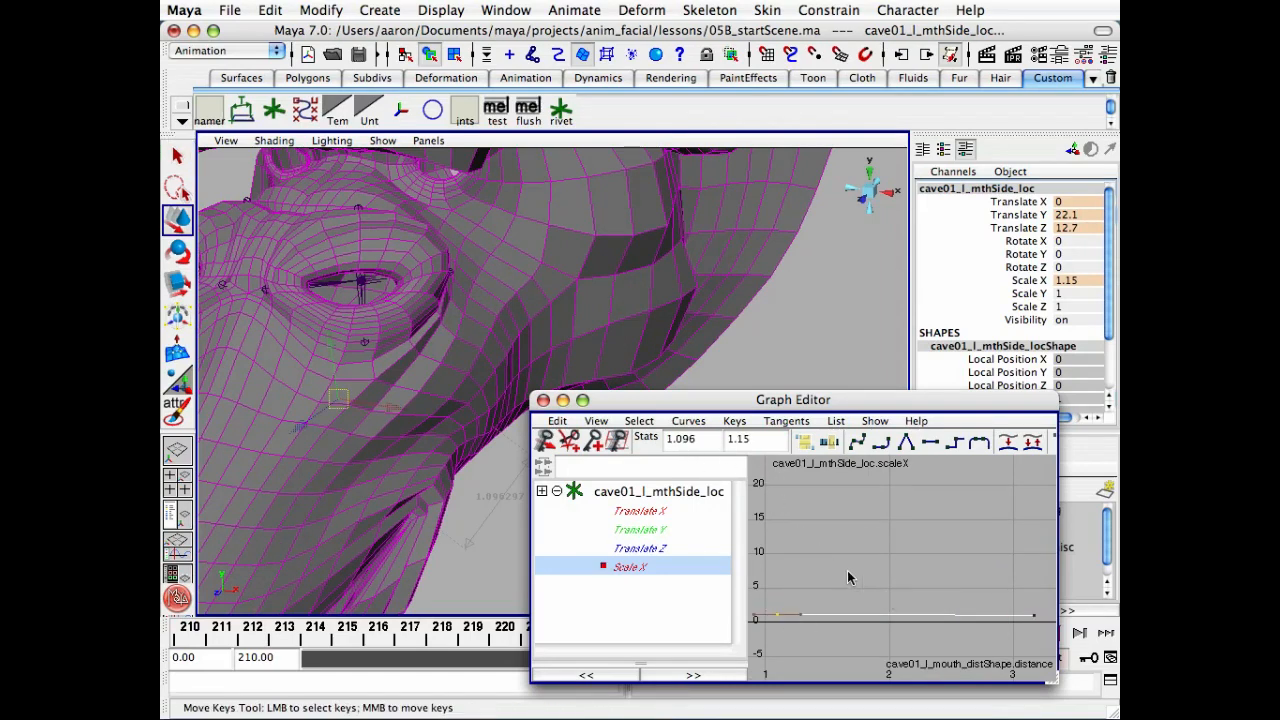
middle_click_drag(720, 350, 573, 310, "alt")
left_click_drag(573, 310, 635, 317, "alt")
middle_click_drag(635, 315, 738, 350, "alt")
mouse_move(795, 571)
middle_mouse_down("shift")
mouse_move(789, 552)
mouse_move(779, 558)
middle_mouse_up("shift")
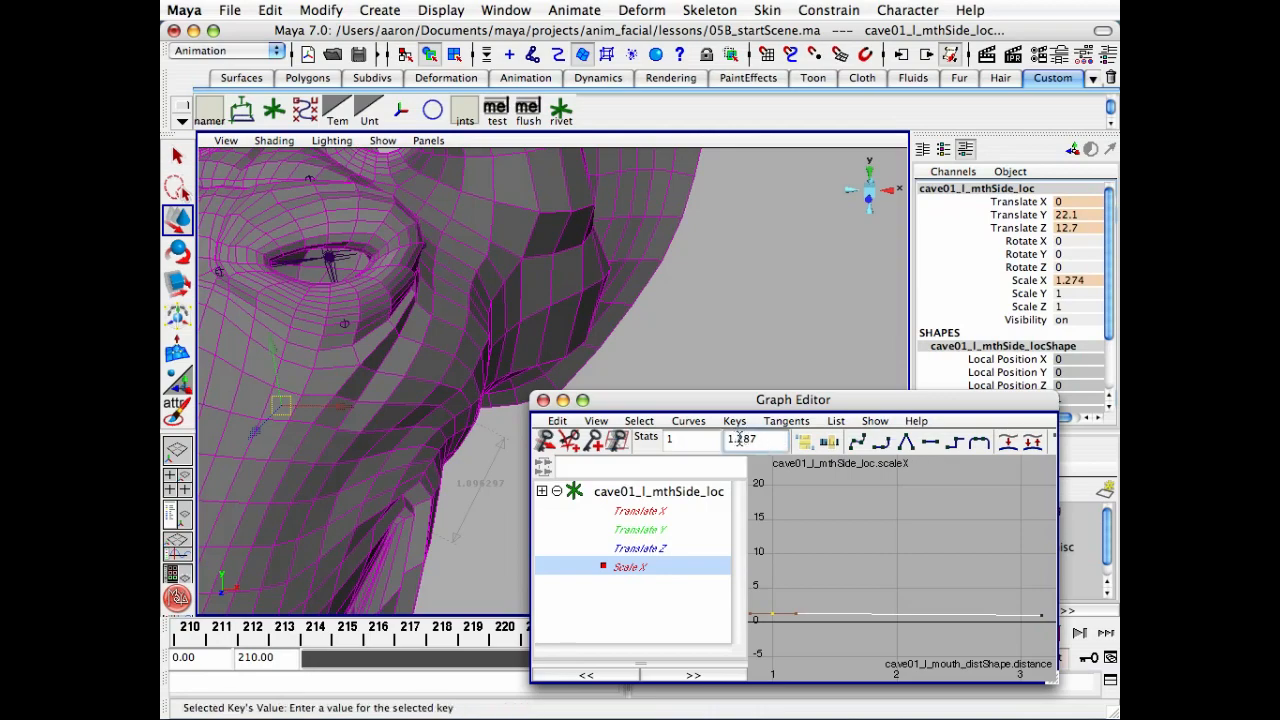
left_click(772, 443)
type("1.3")
key("Return")
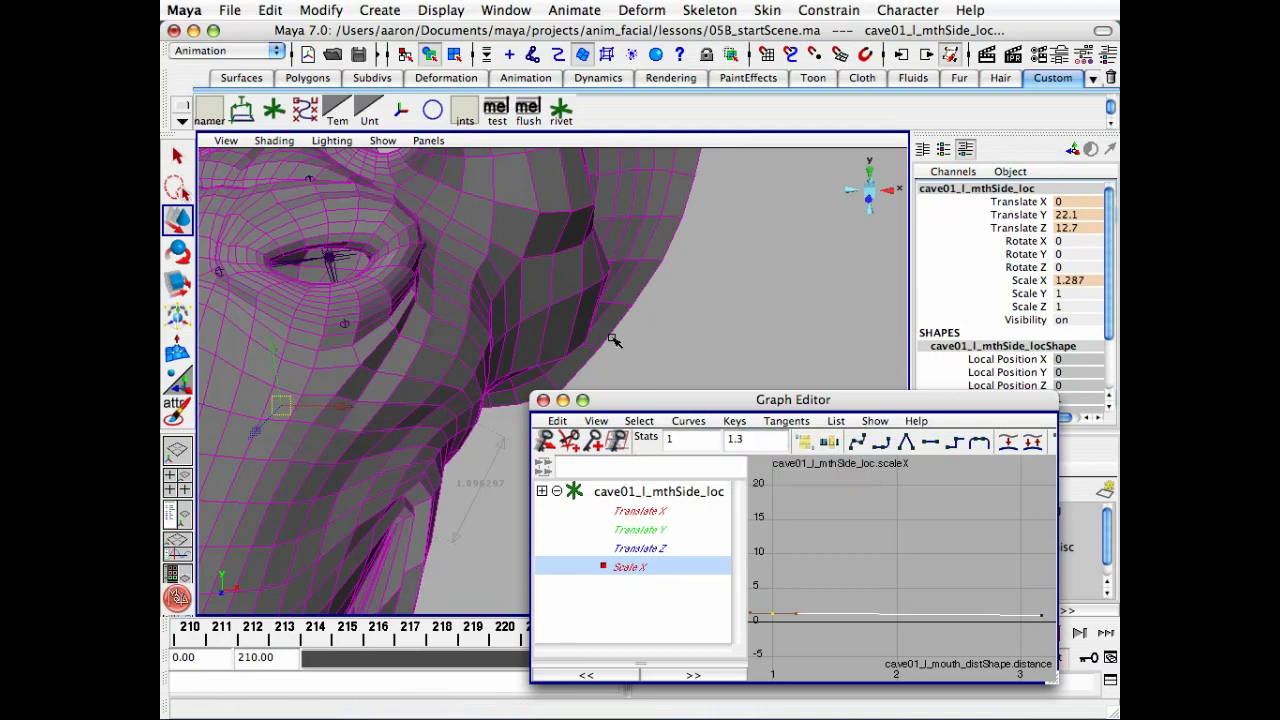
- Set the value of the locator's first Scale X driven key to 1.2
left_click_drag(691, 349, 386, 307, "alt")
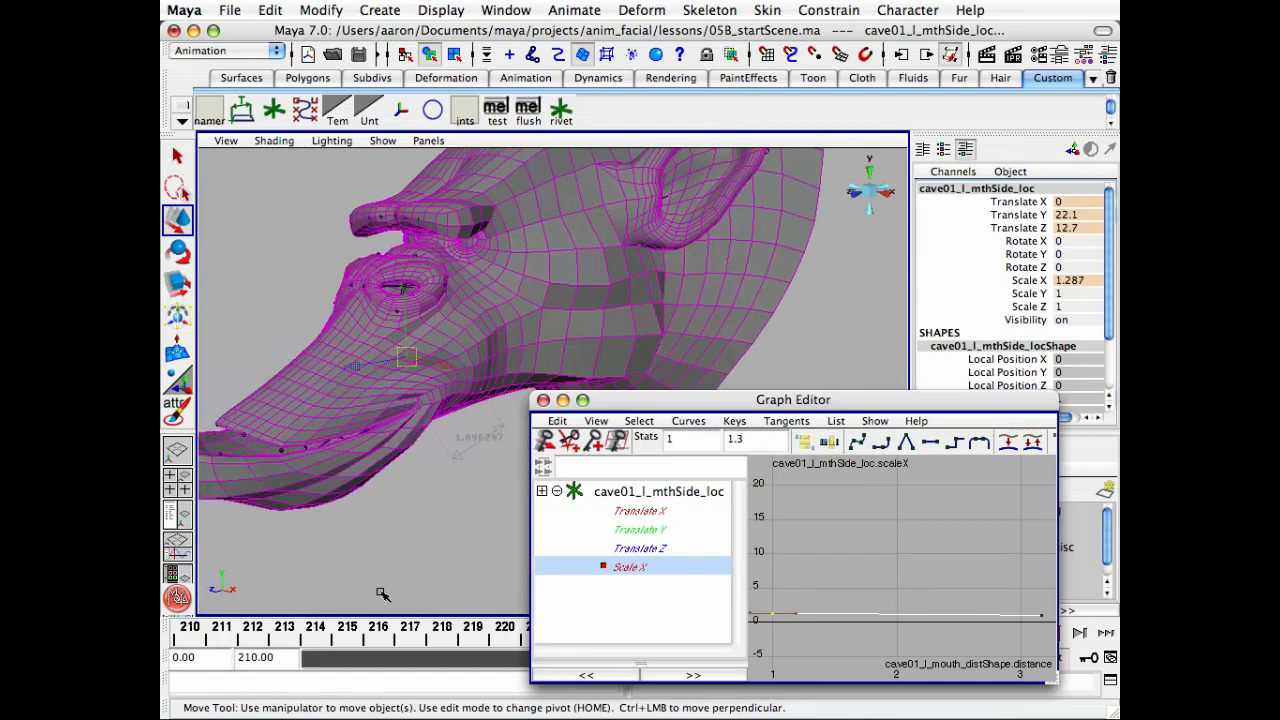
left_click_drag(292, 626, 1036, 625)
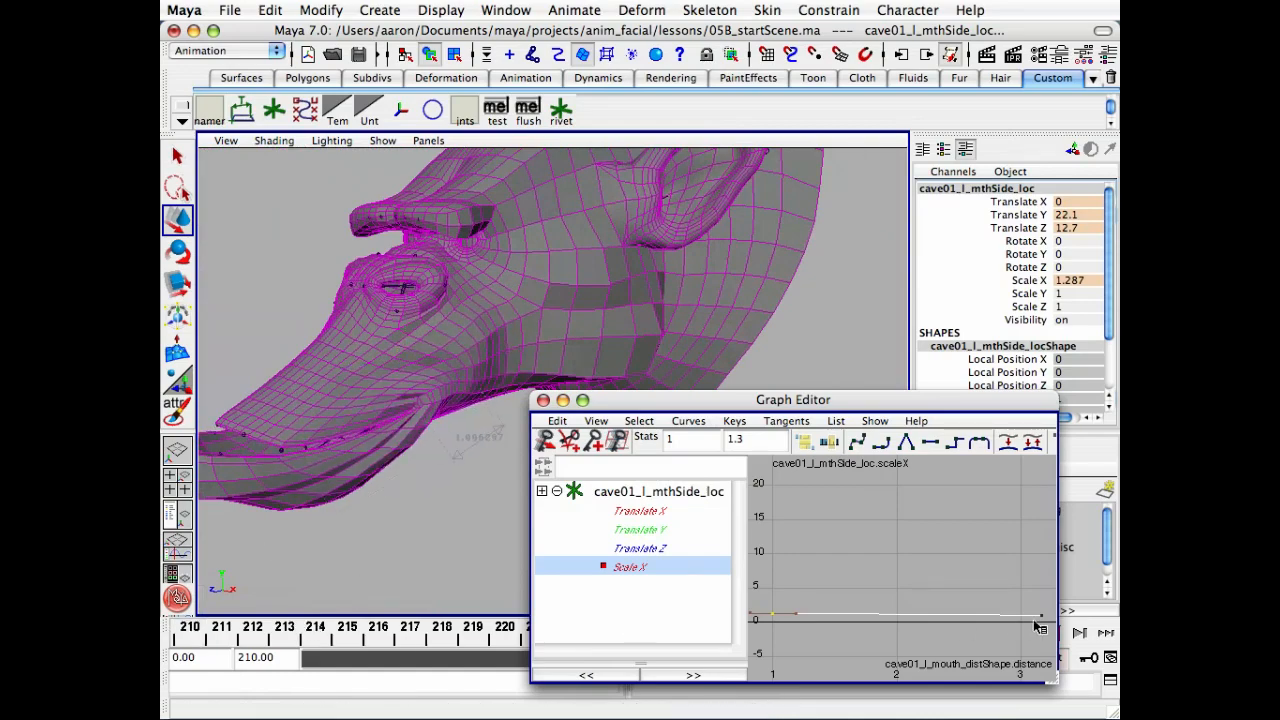
left_click_drag(600, 250, 677, 294, "alt")
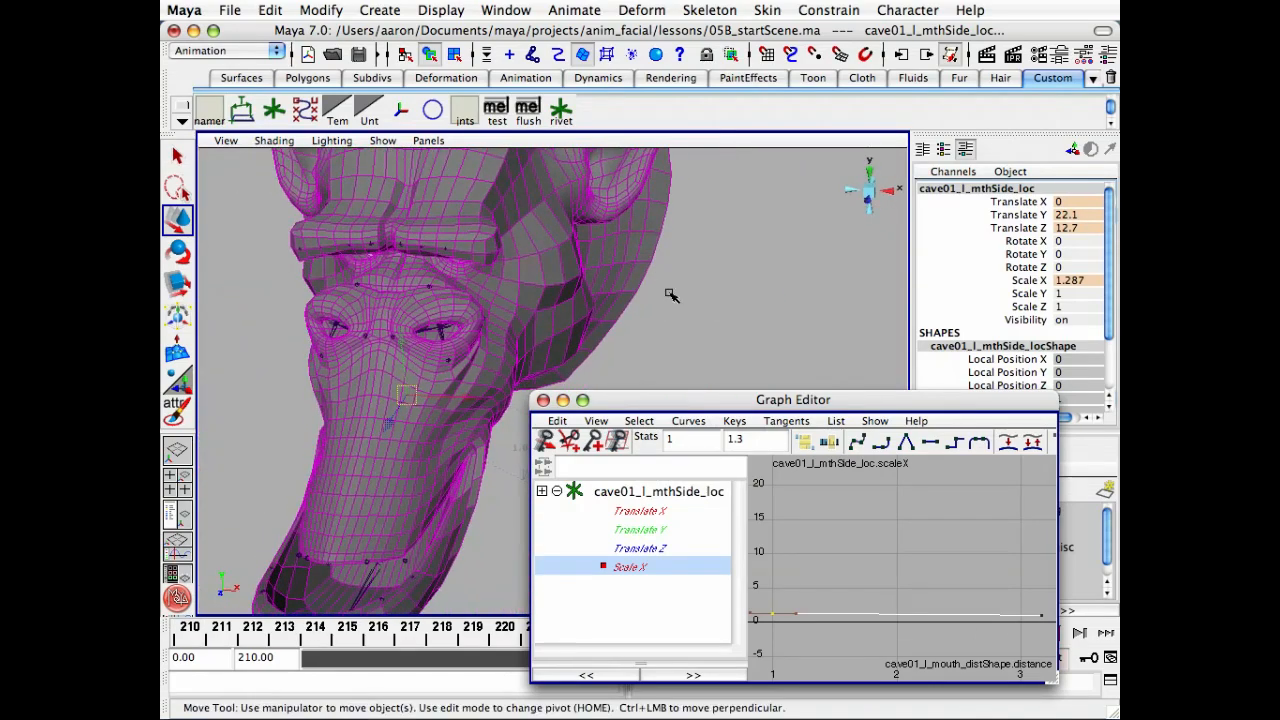
left_click(748, 440)
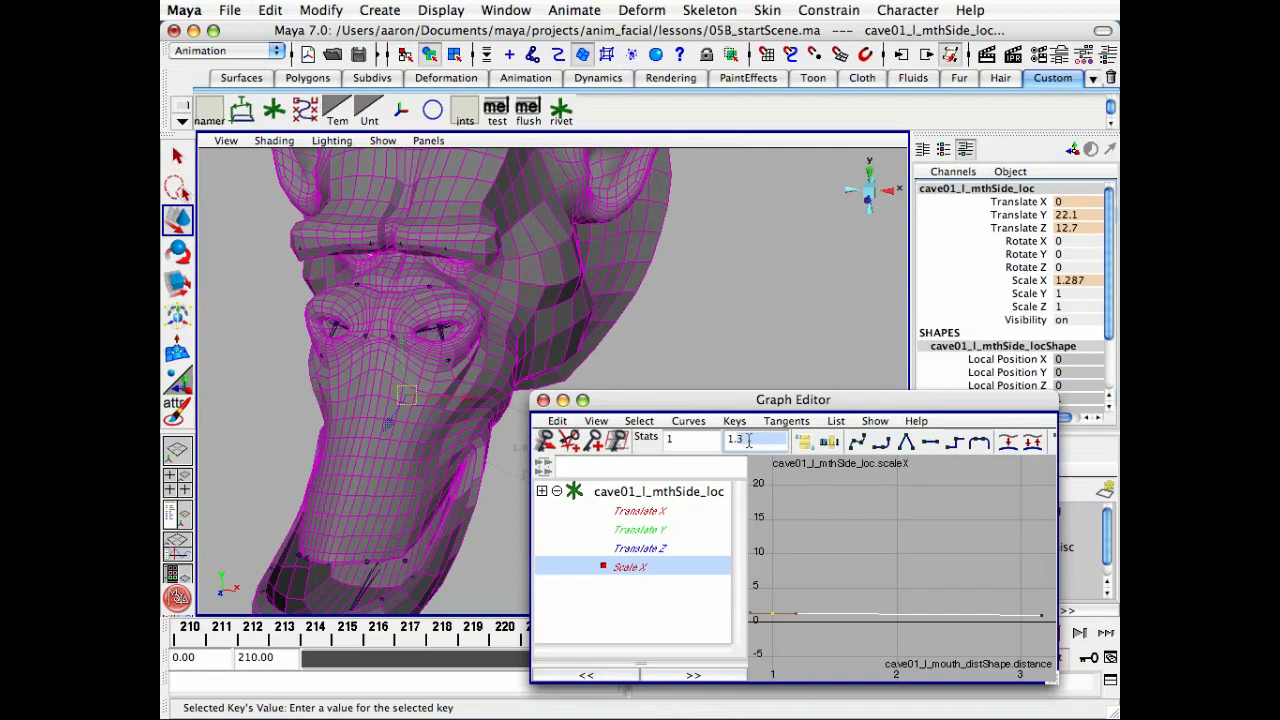
type("1.2")
key("Return")
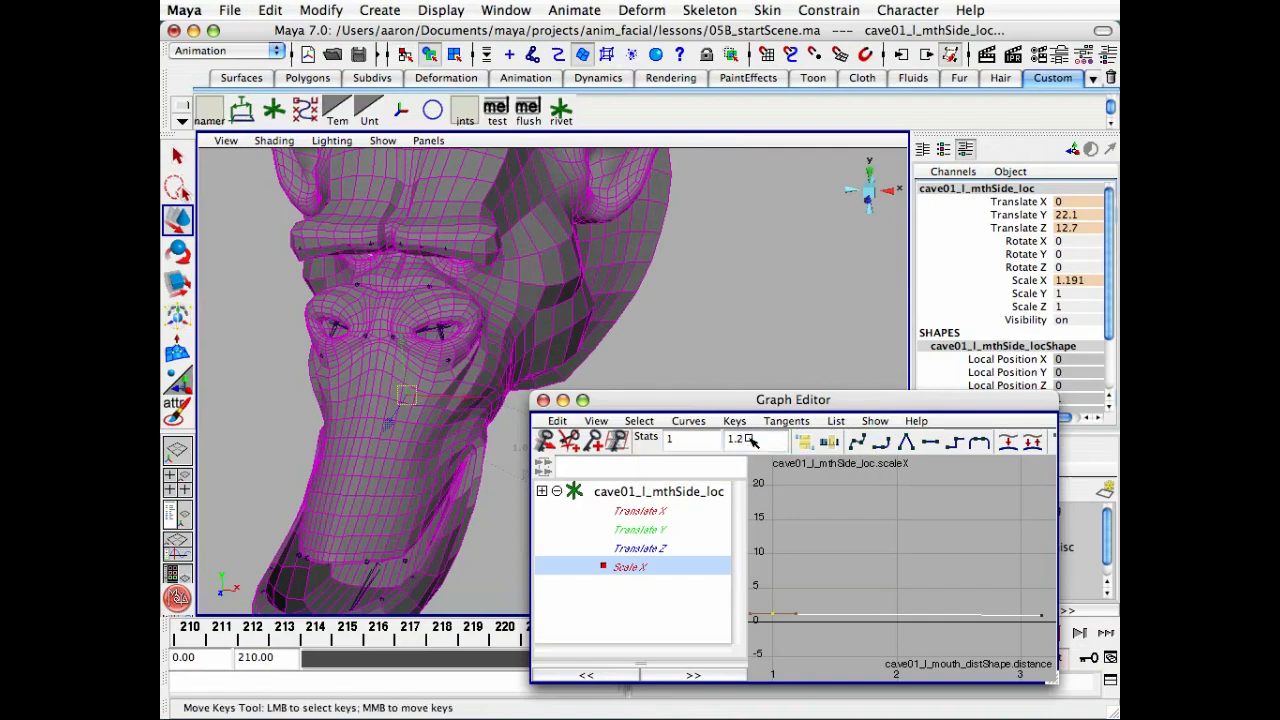
- Set the first Scale X driven key's value to 1.25 and scrub the mouth motion back to frame 210, keeping the Graph Editor clear of the timeline
left_click_drag(482, 340, 360, 296, "alt")
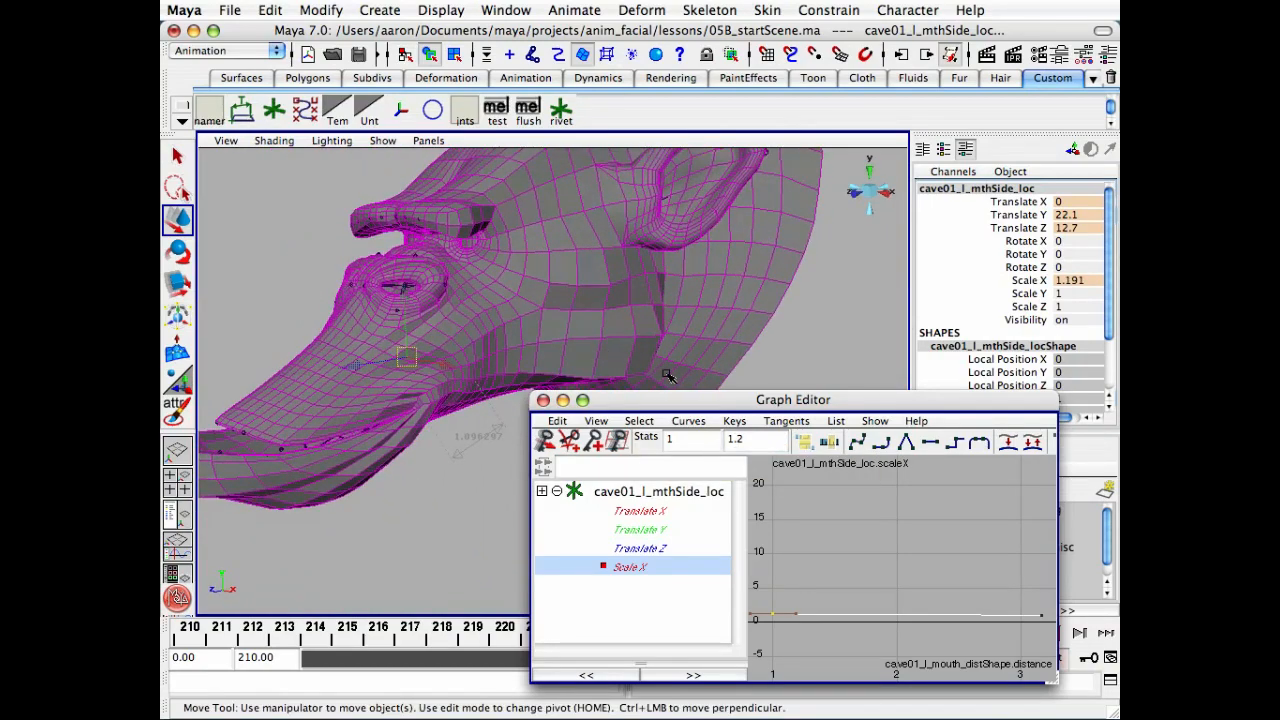
left_click_drag(727, 402, 785, 423)
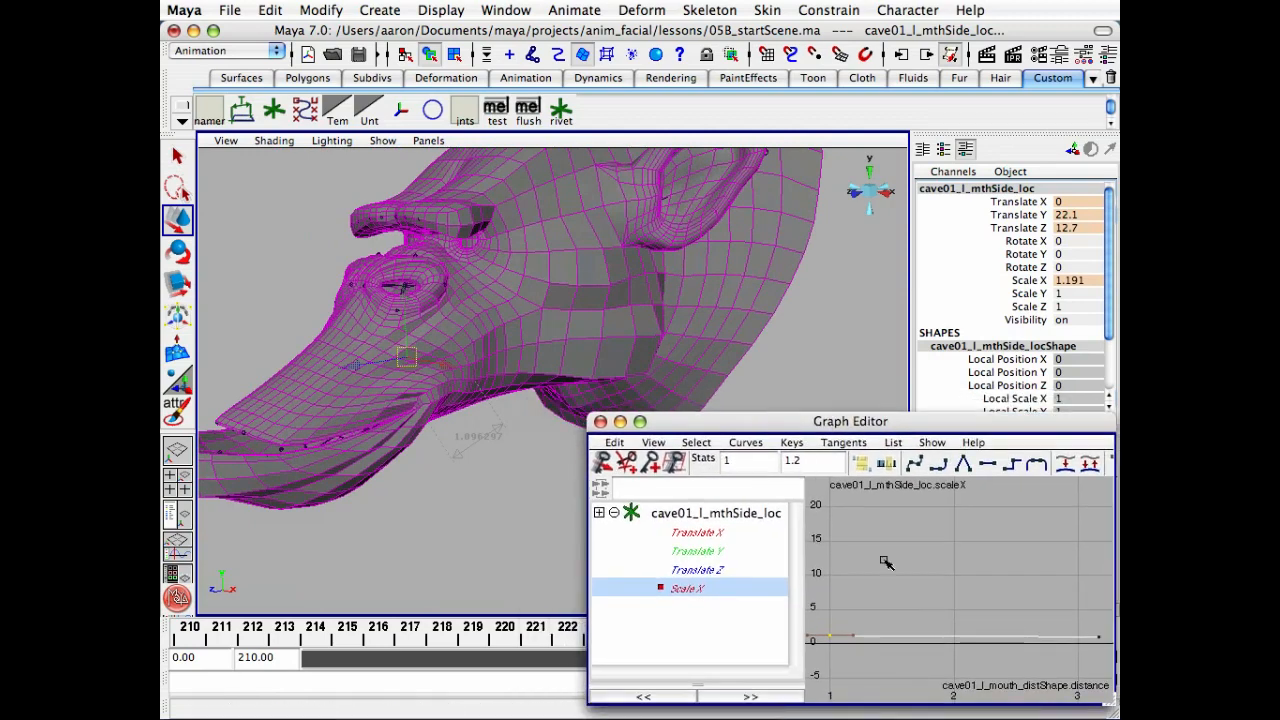
left_click_drag(1106, 708, 1104, 634)
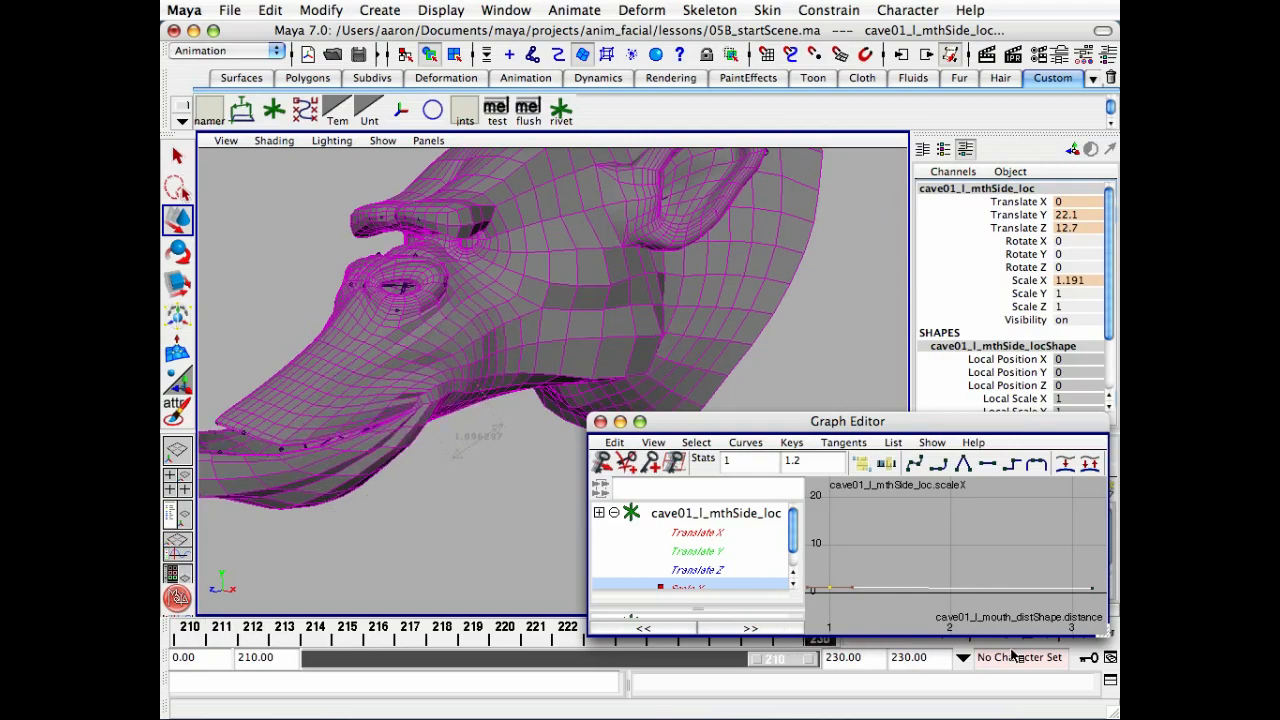
left_click_drag(392, 357, 470, 380, "alt")
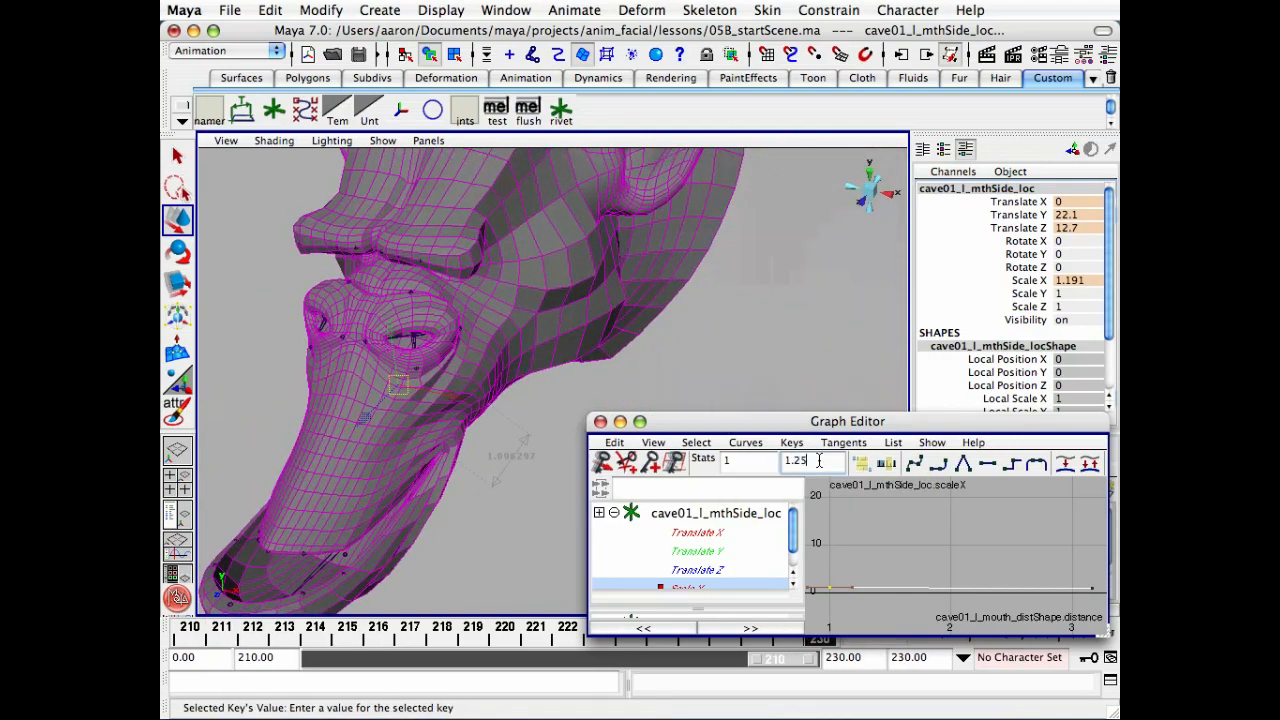
key("Return")
left_click_drag(382, 403, 455, 558, "alt")
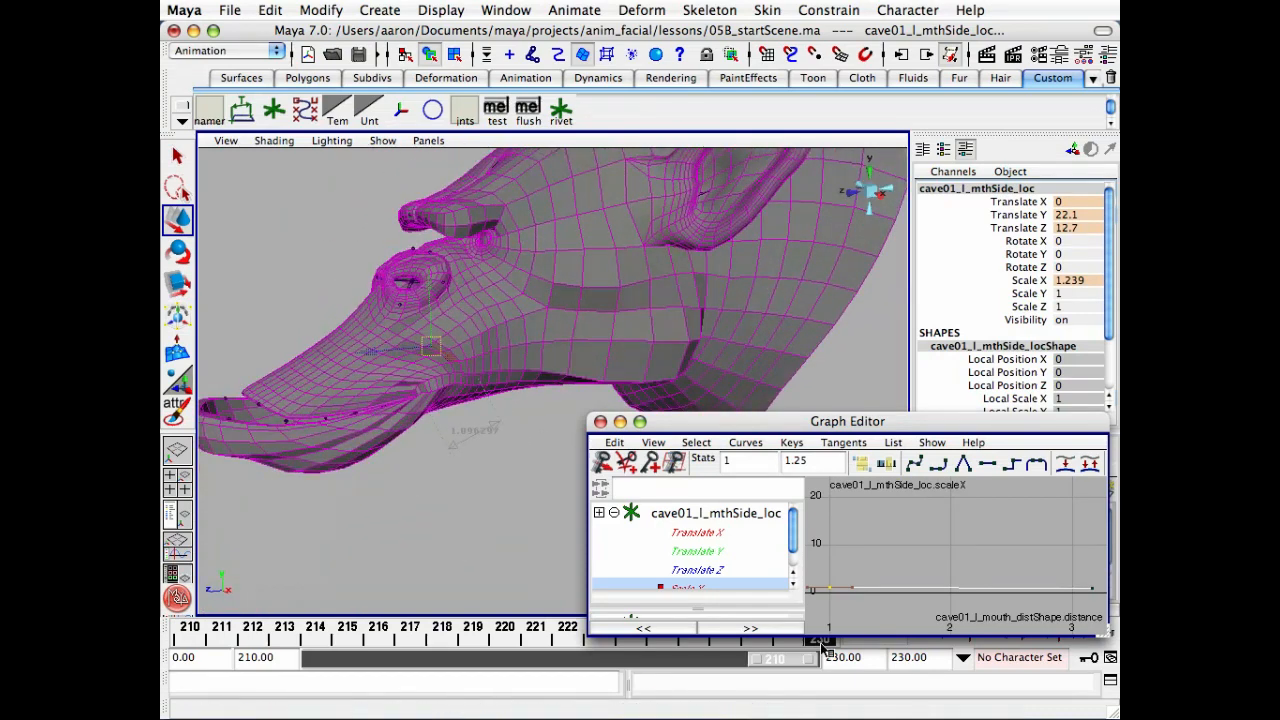
left_click_drag(836, 647, 557, 645)
mouse_move(190, 632)
left_mouse_down()
mouse_move(680, 643)
mouse_move(1078, 621)
mouse_move(190, 612)
left_mouse_up()
- Display the Translate X, Y, Z and Scale X curves together and give all their keys flat tangents
left_click_drag(733, 541, 724, 584)
left_click_drag(1103, 631, 1103, 647)
left_click_drag(1058, 427, 1055, 374)
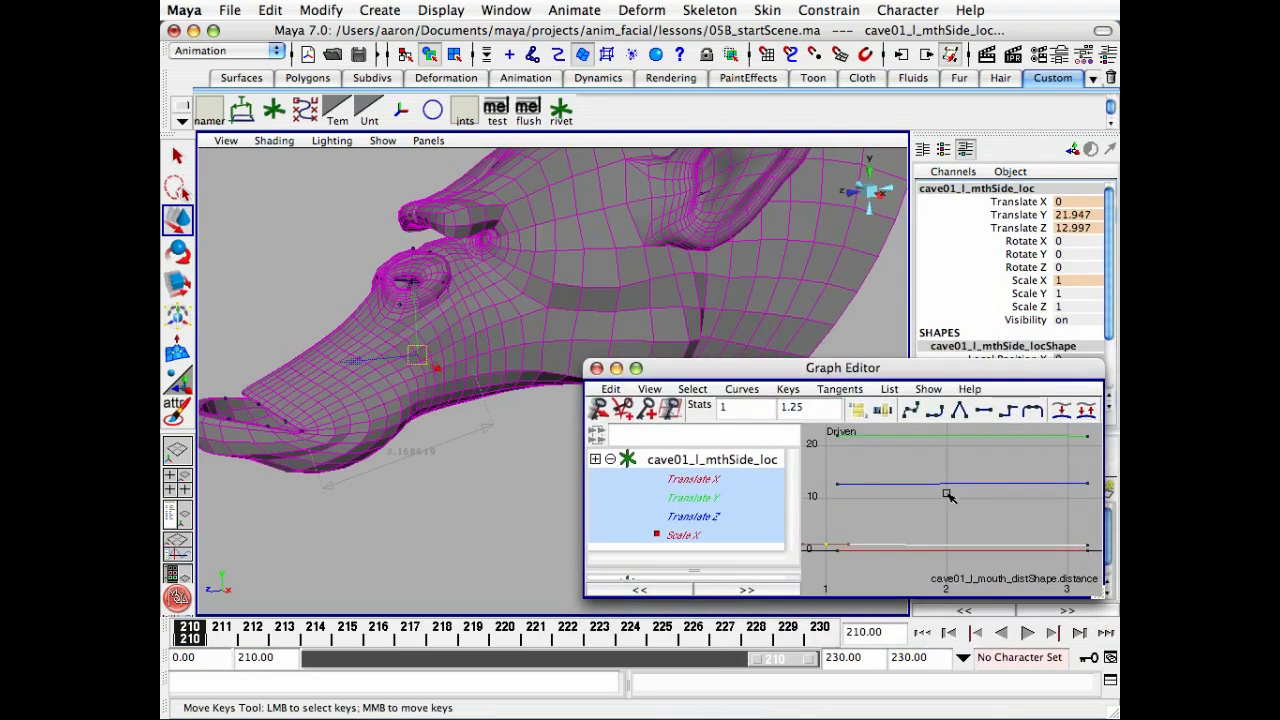
scroll(947, 493, "down", 3)
left_click_drag(927, 447, 948, 578)
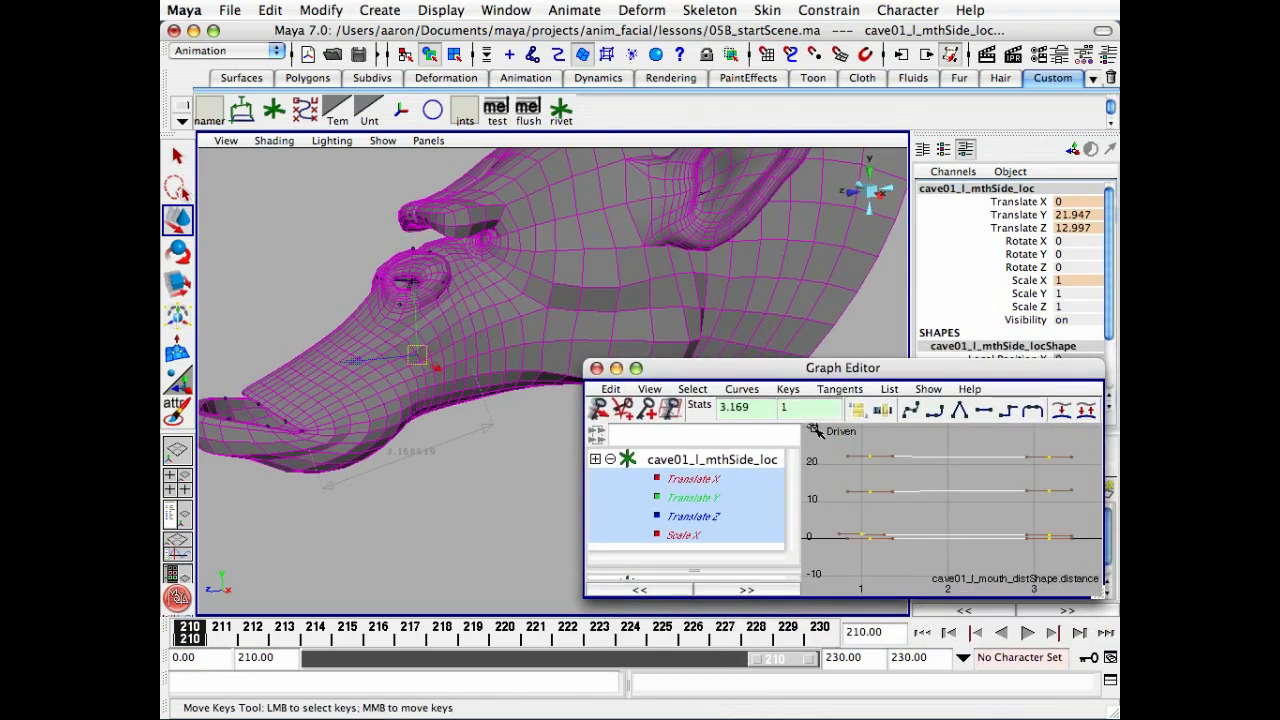
left_click(988, 413)
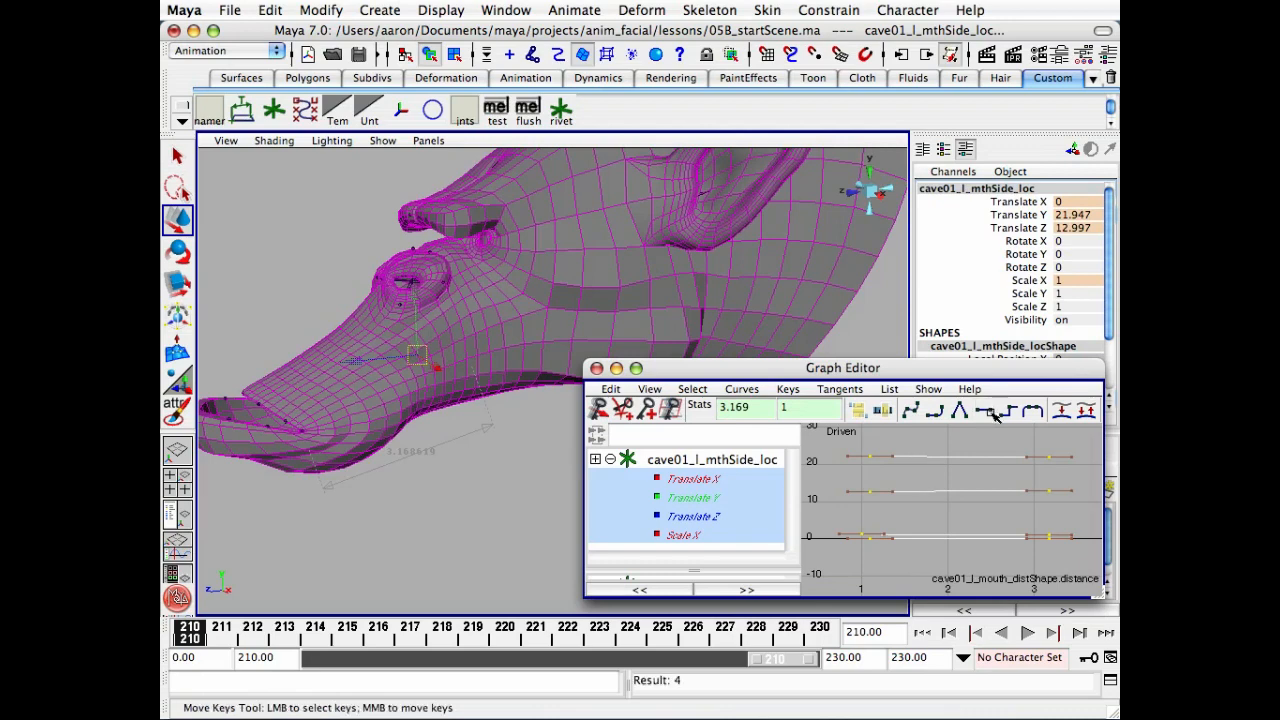
- Inspect the first driven keys of the Scale X and Translate X curves and play back the mouth motion
left_click(921, 443)
left_click_drag(866, 446, 874, 483)
left_click_drag(890, 543, 857, 468)
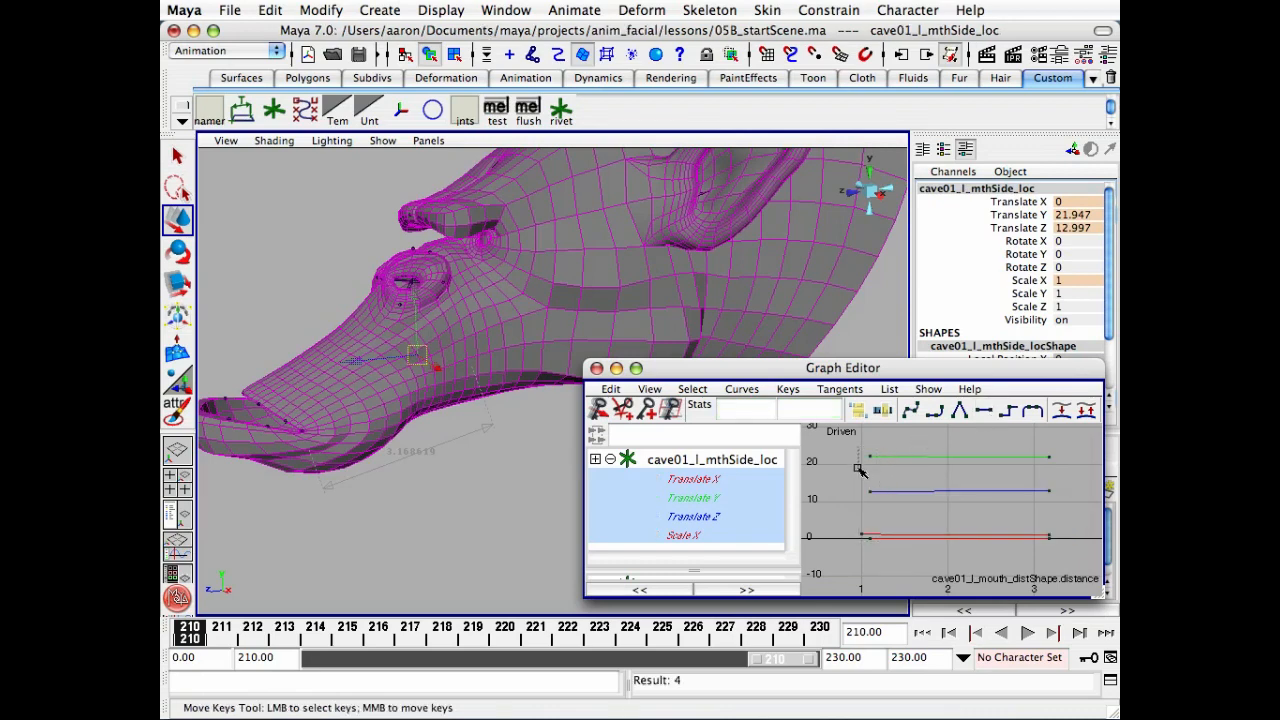
left_click_drag(866, 552, 867, 553)
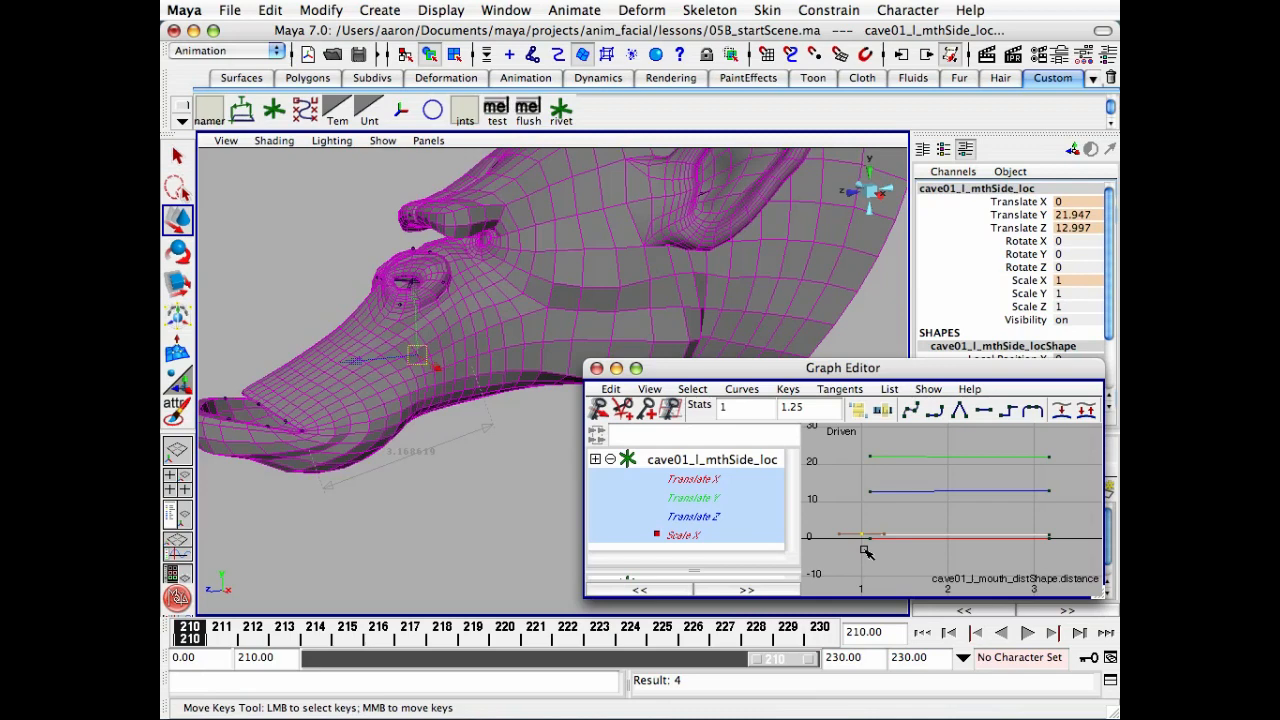
left_click(885, 557)
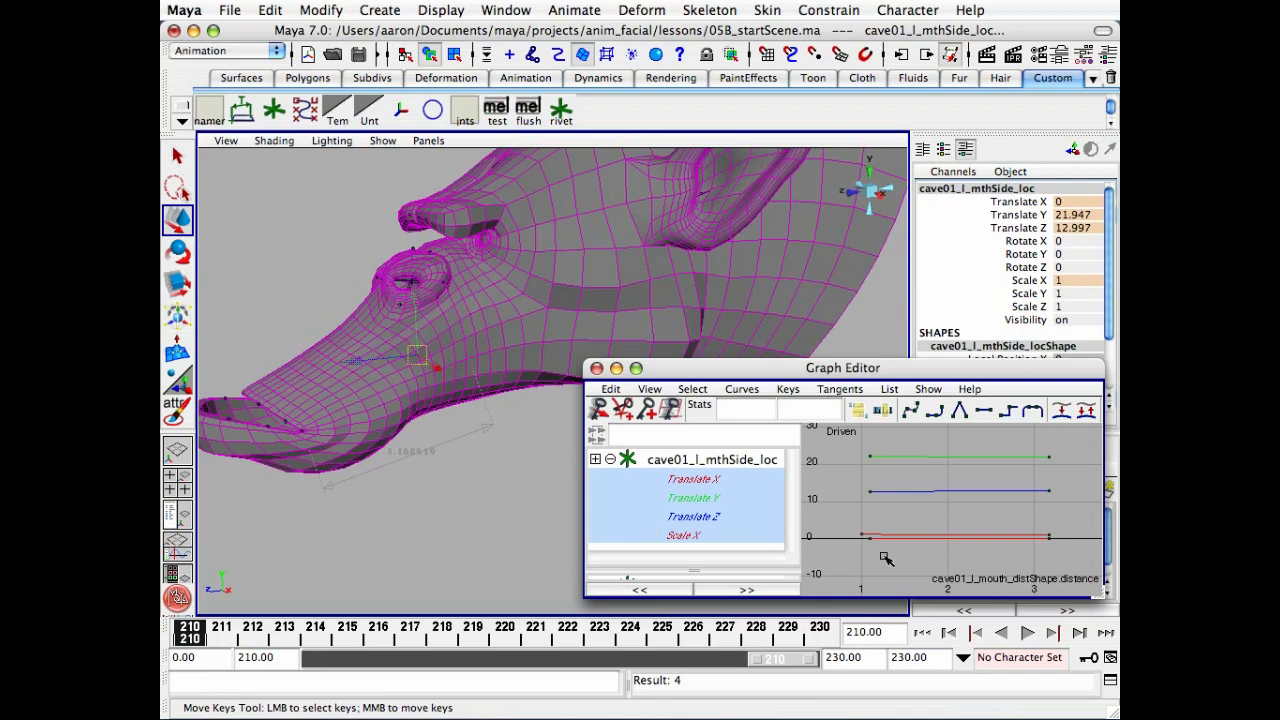
left_click(868, 538)
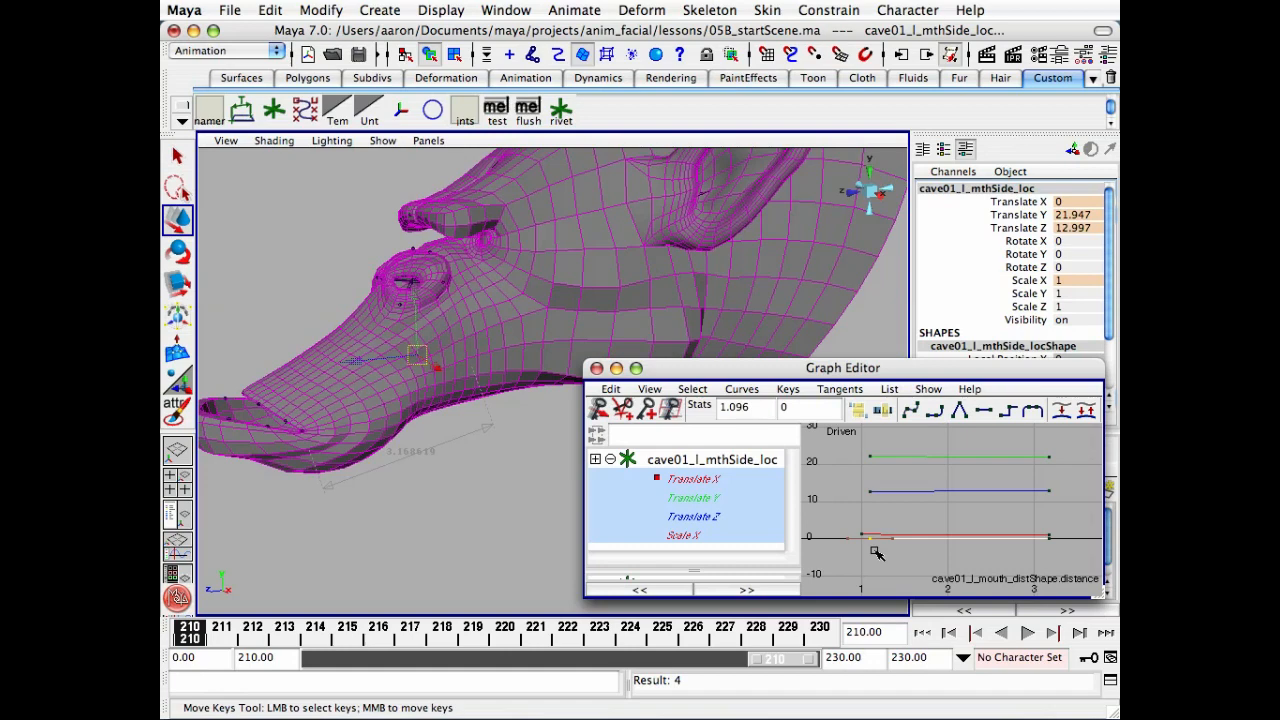
left_click(876, 553)
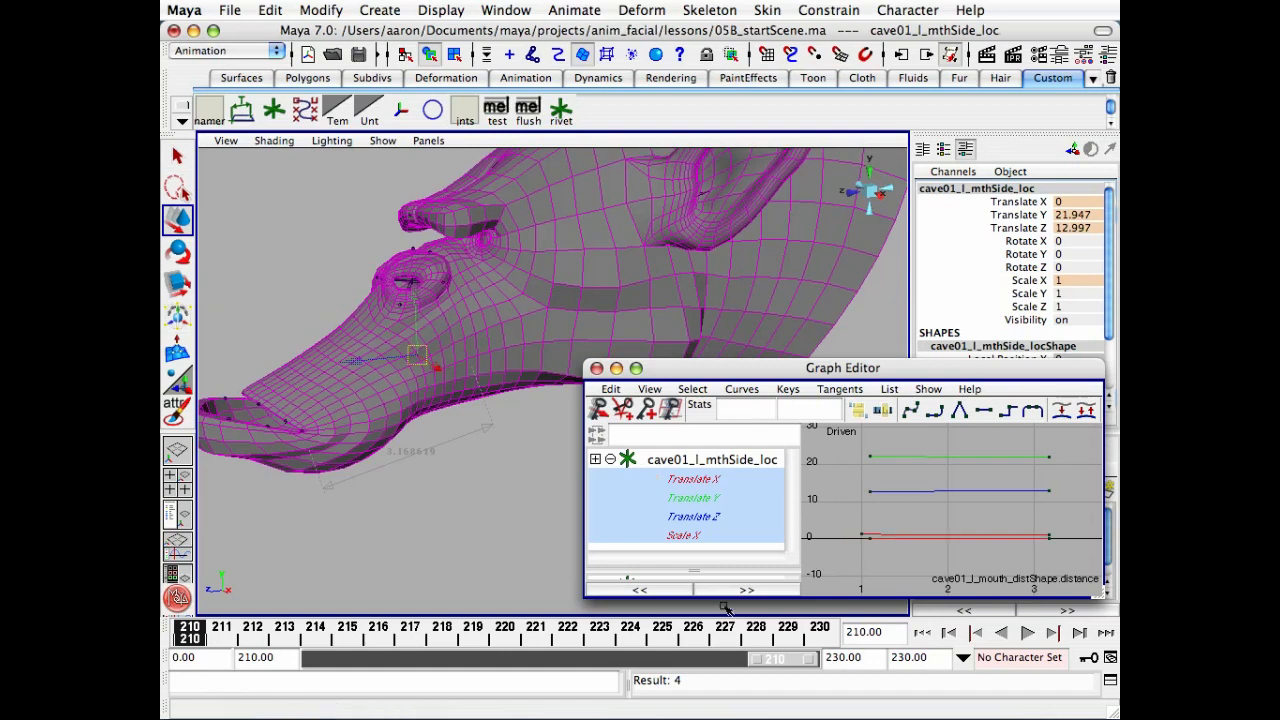
key("alt+v")
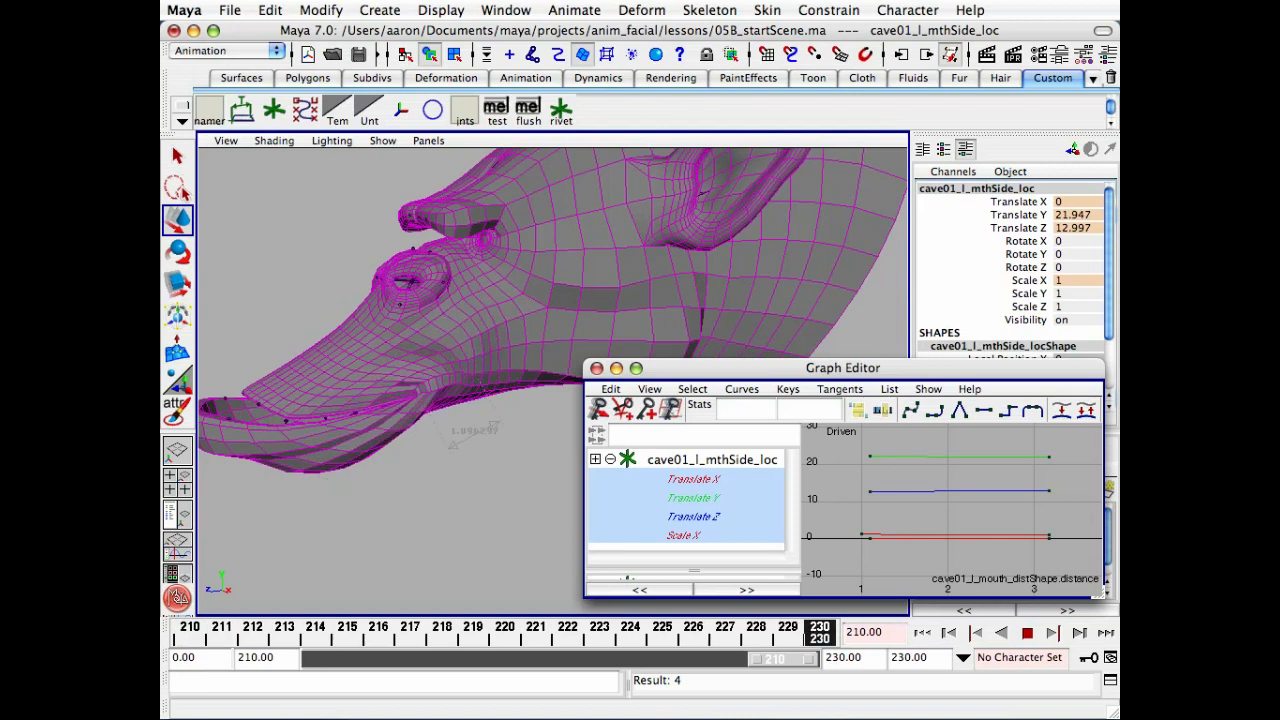
key("alt+v")
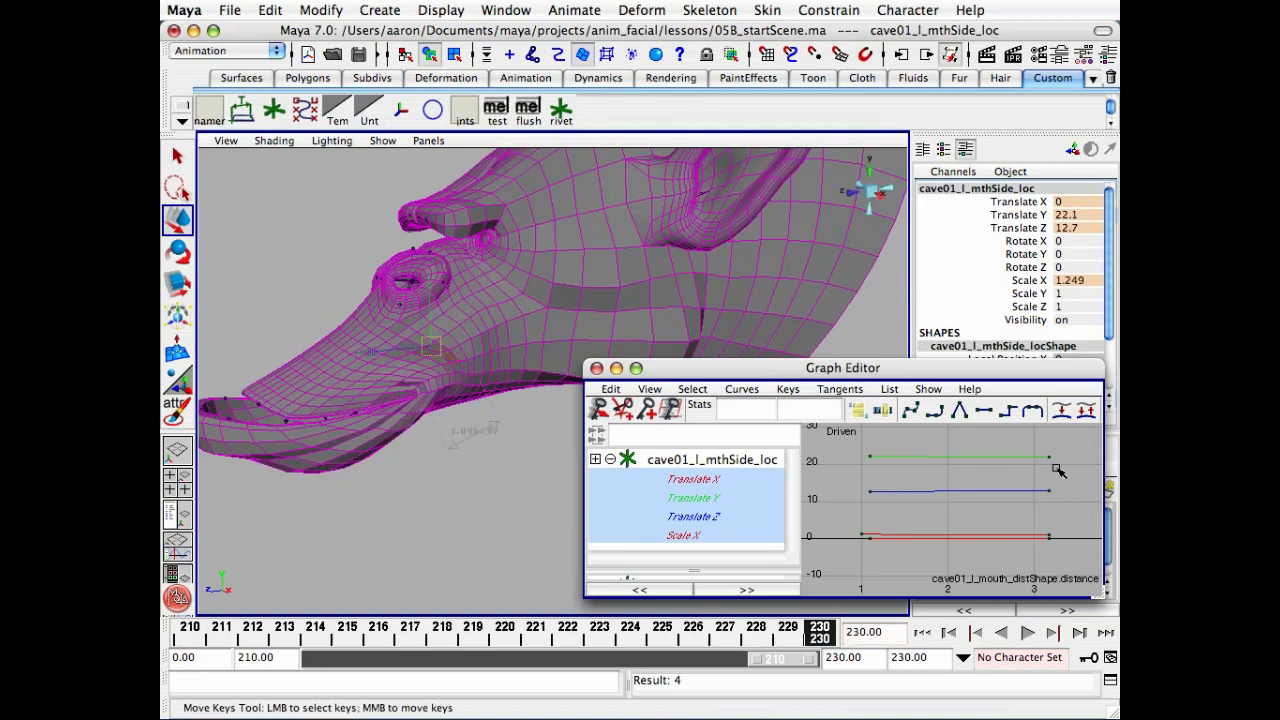
- Move the last driven keys of all four curves to a mouth distance of 2.5, judging the timing by playing and scrubbing to frame 216
left_click_drag(1052, 489, 1064, 573)
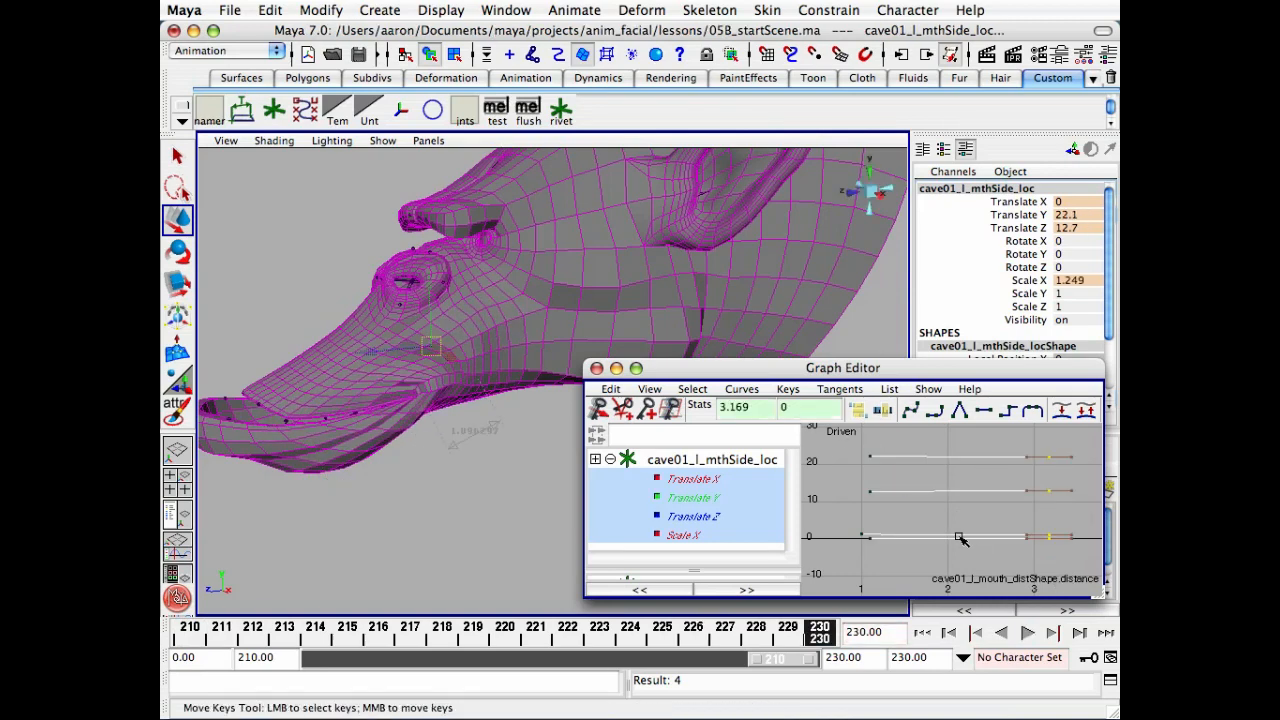
key("alt+v")
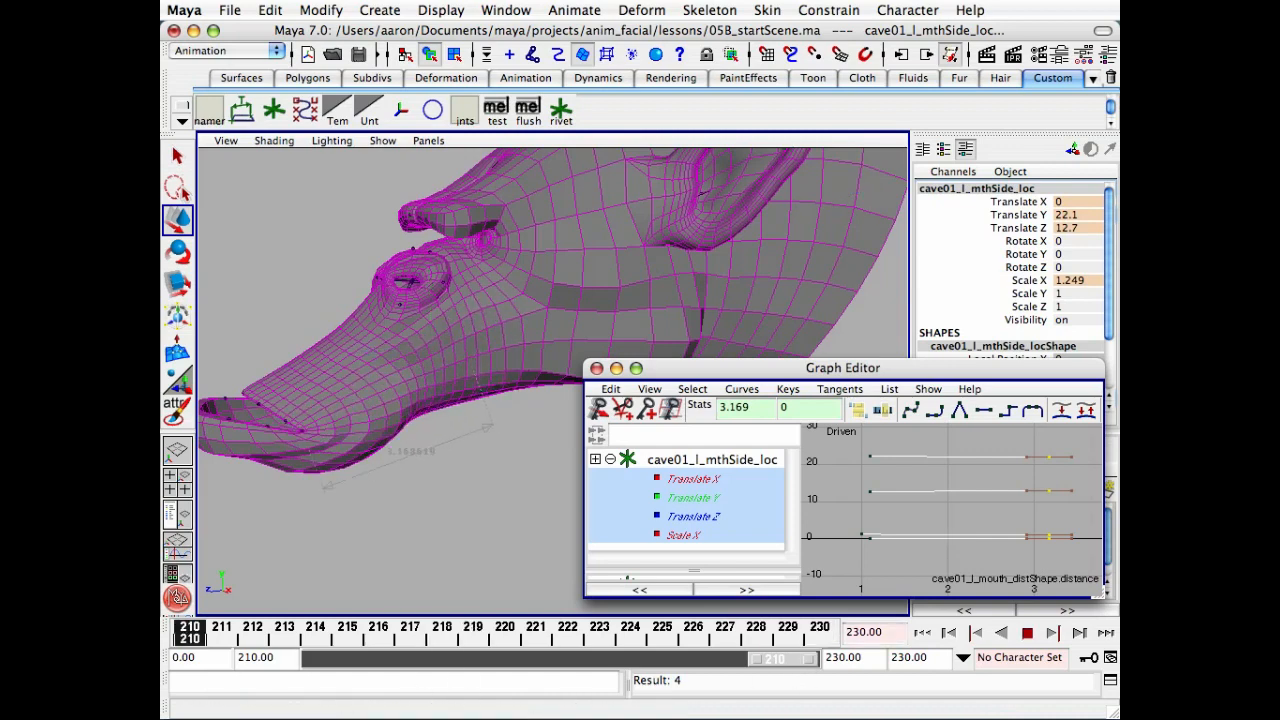
key("alt+v")
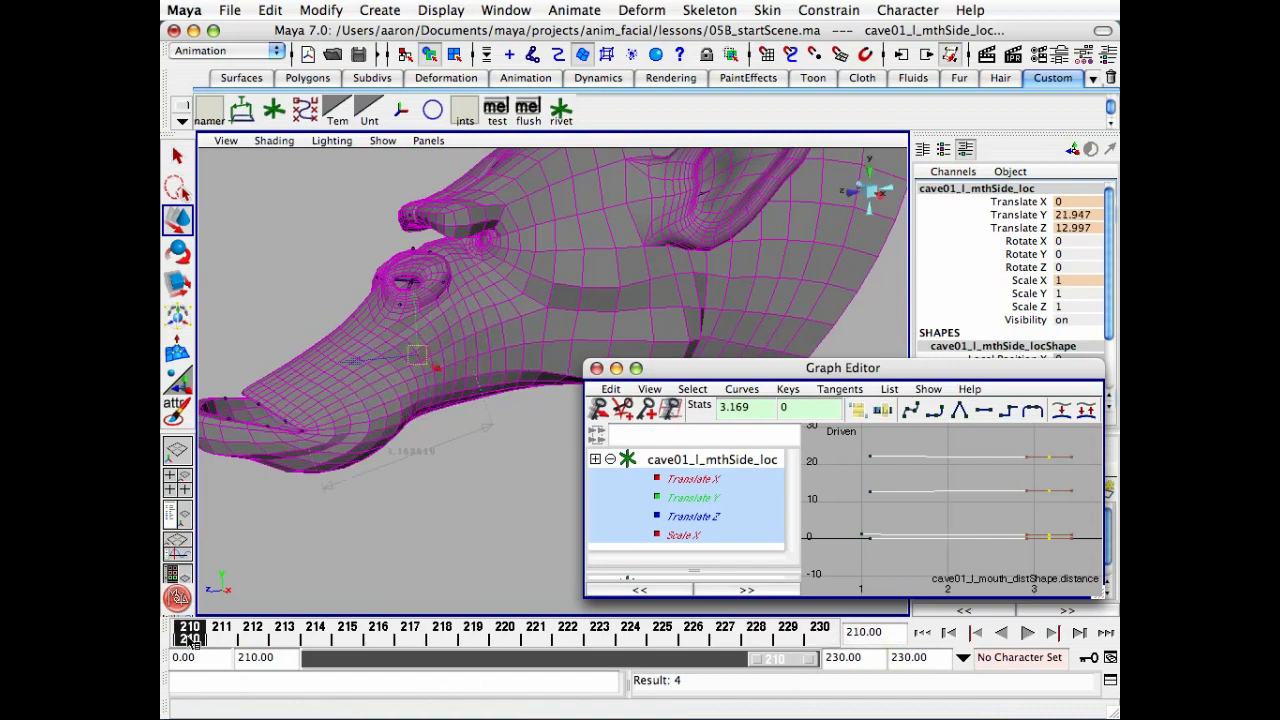
key("alt+v")
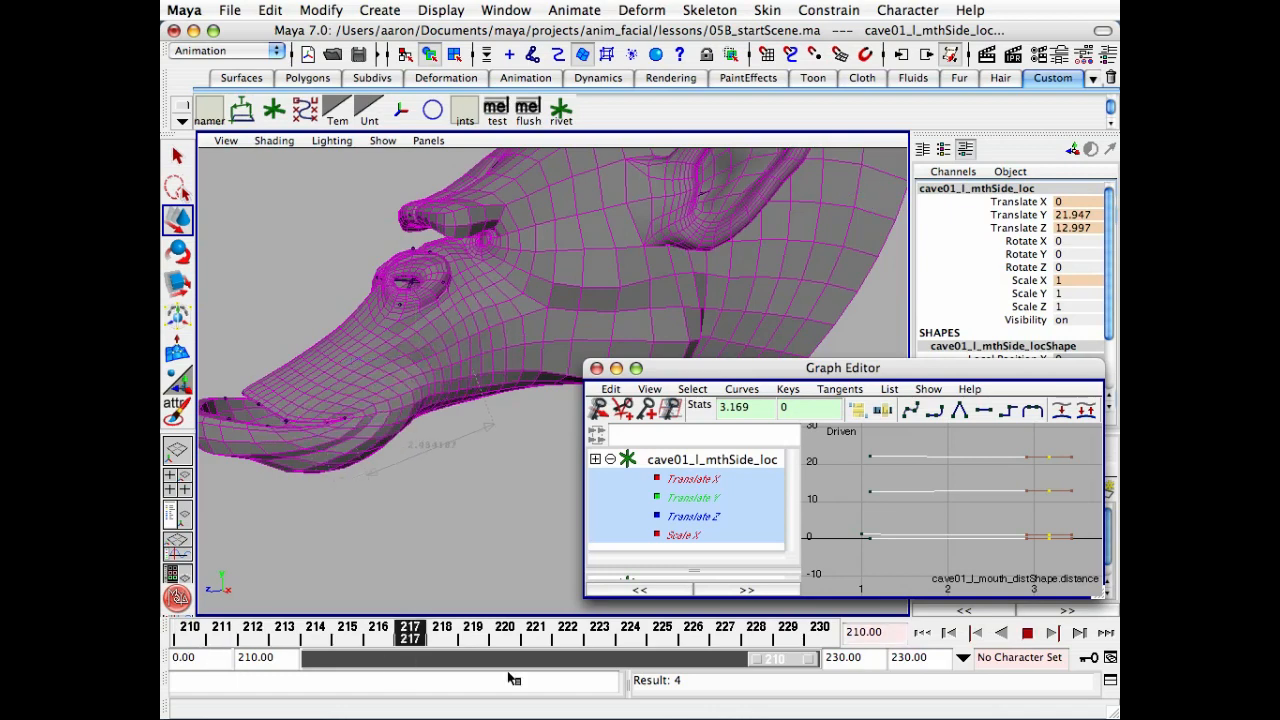
key("Escape")
middle_click_drag(276, 459, 296, 441, "alt")
left_click_drag(296, 441, 423, 543, "alt")
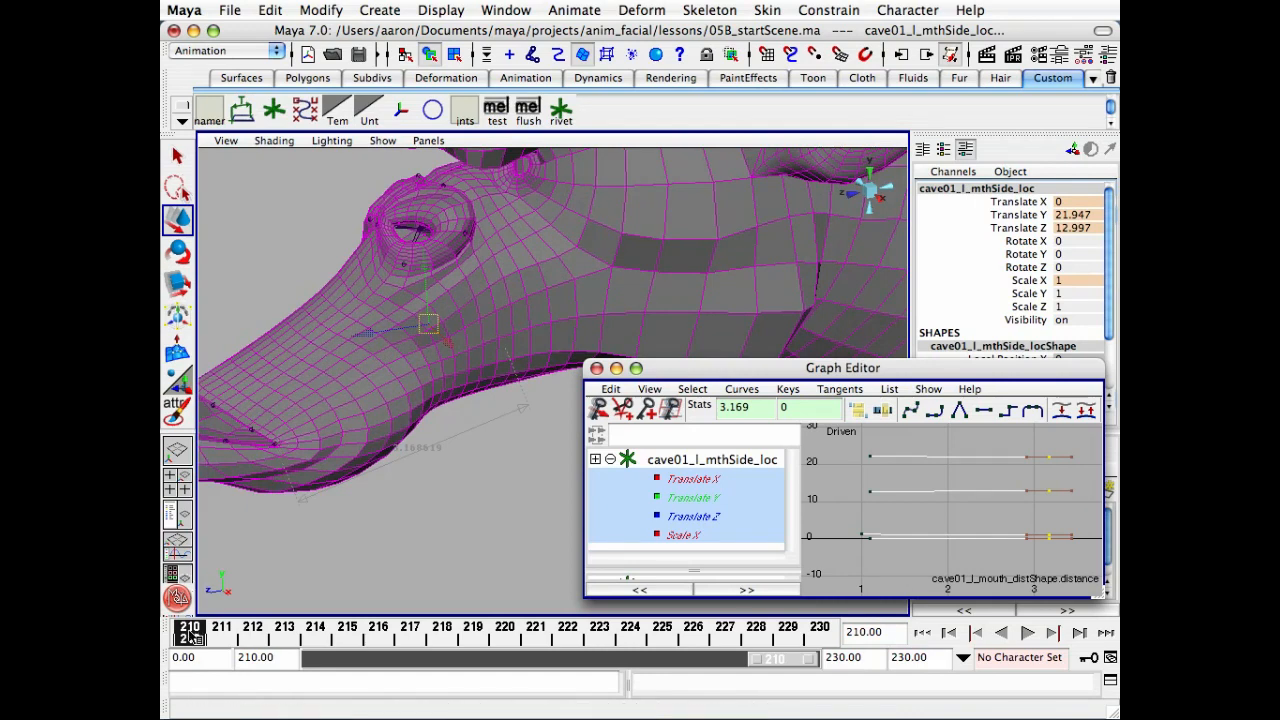
left_click_drag(192, 636, 374, 637)
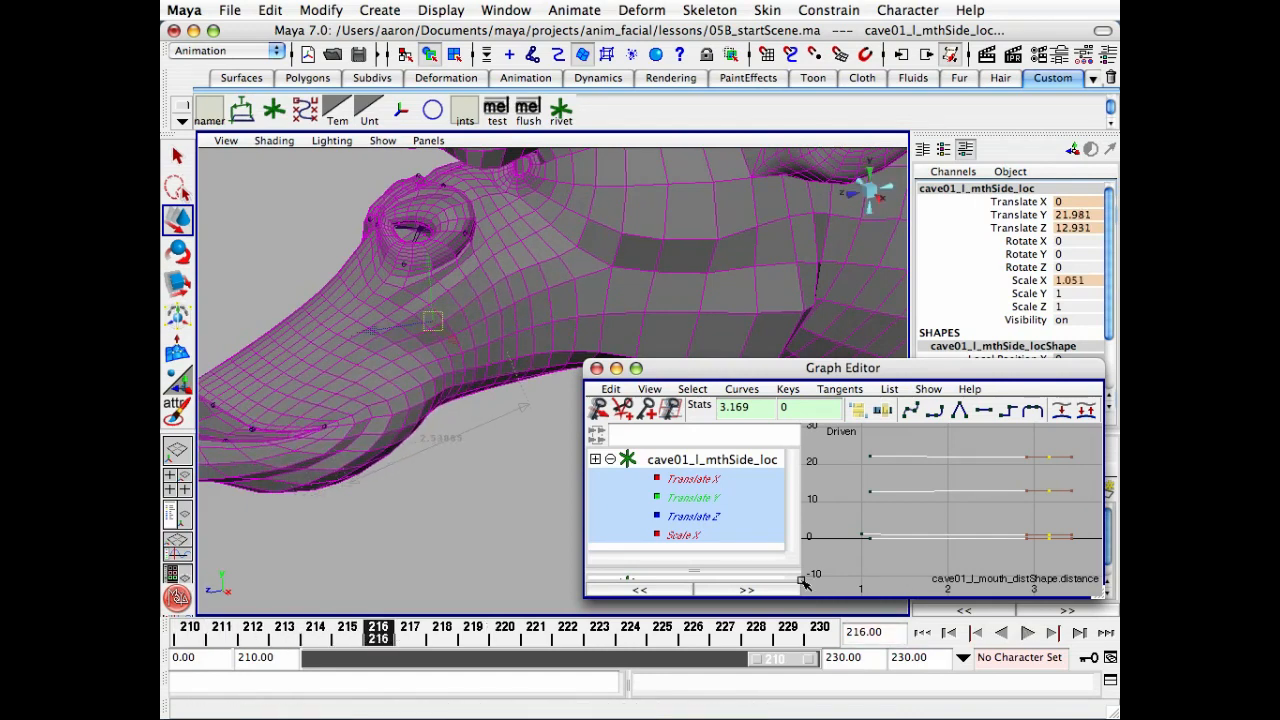
left_click_drag(756, 409, 707, 406)
type("2")
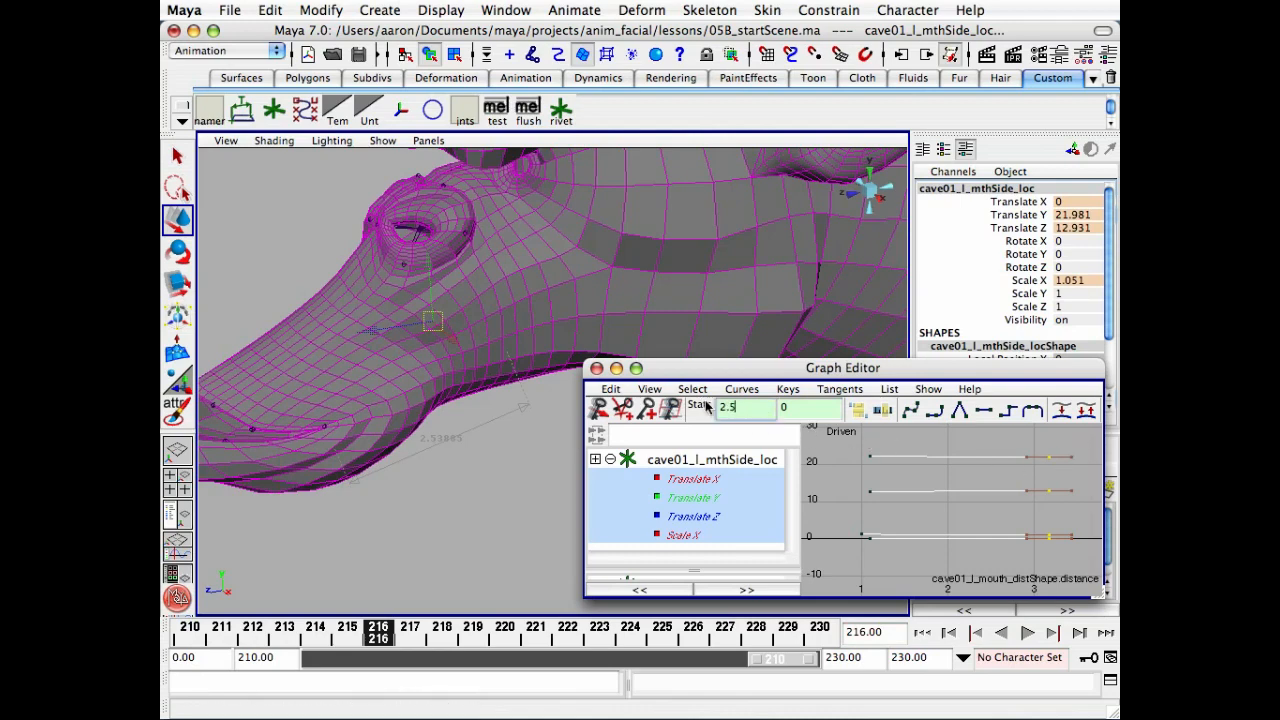
type(".5")
key("Return")
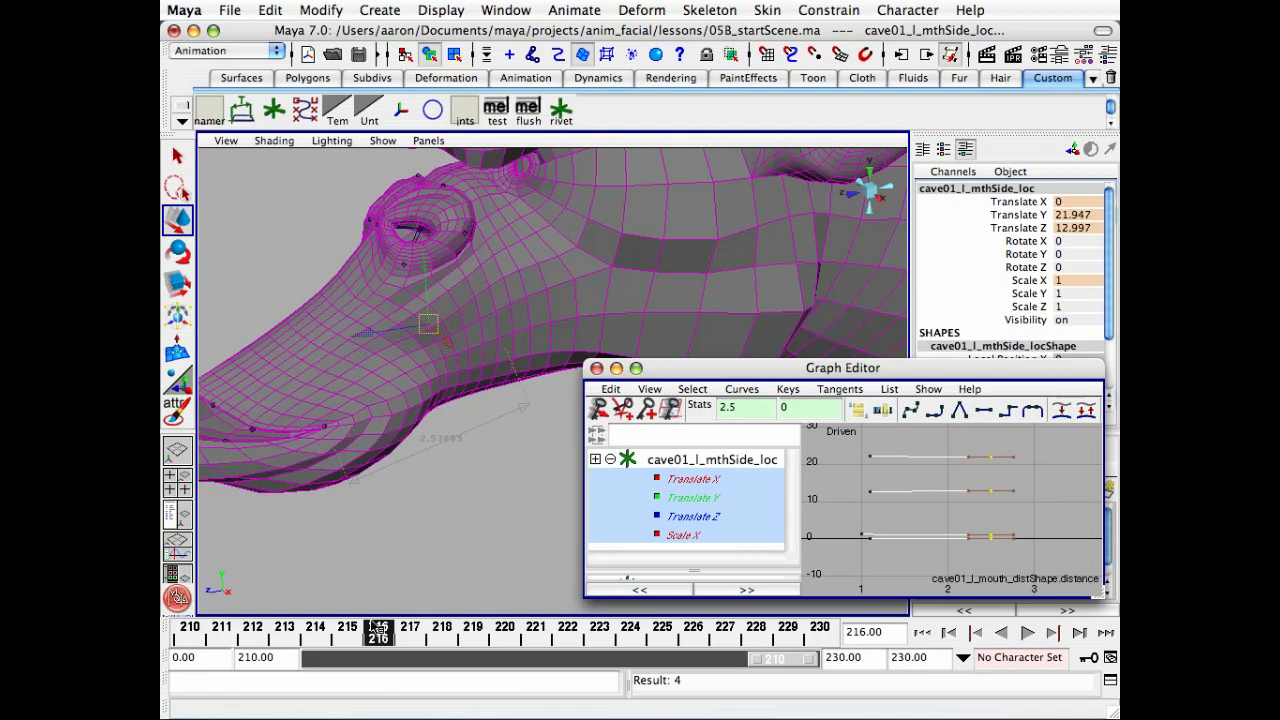
- Play and scrub frames 210 to 230 close up on the mouth corner to examine when the cheek starts deforming
key("alt+v")
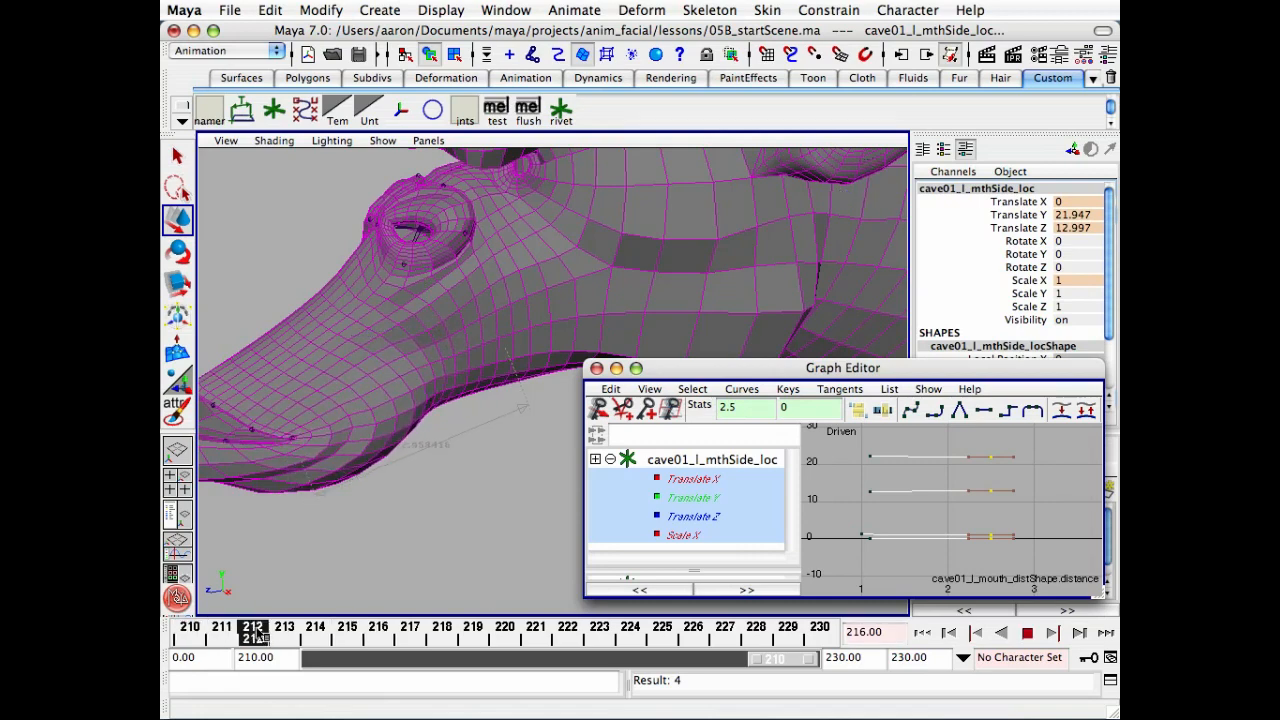
left_click_drag(163, 637, 200, 637)
right_click_drag(345, 480, 424, 474, "alt")
middle_click_drag(424, 474, 490, 462, "alt")
left_click_drag(200, 637, 757, 644)
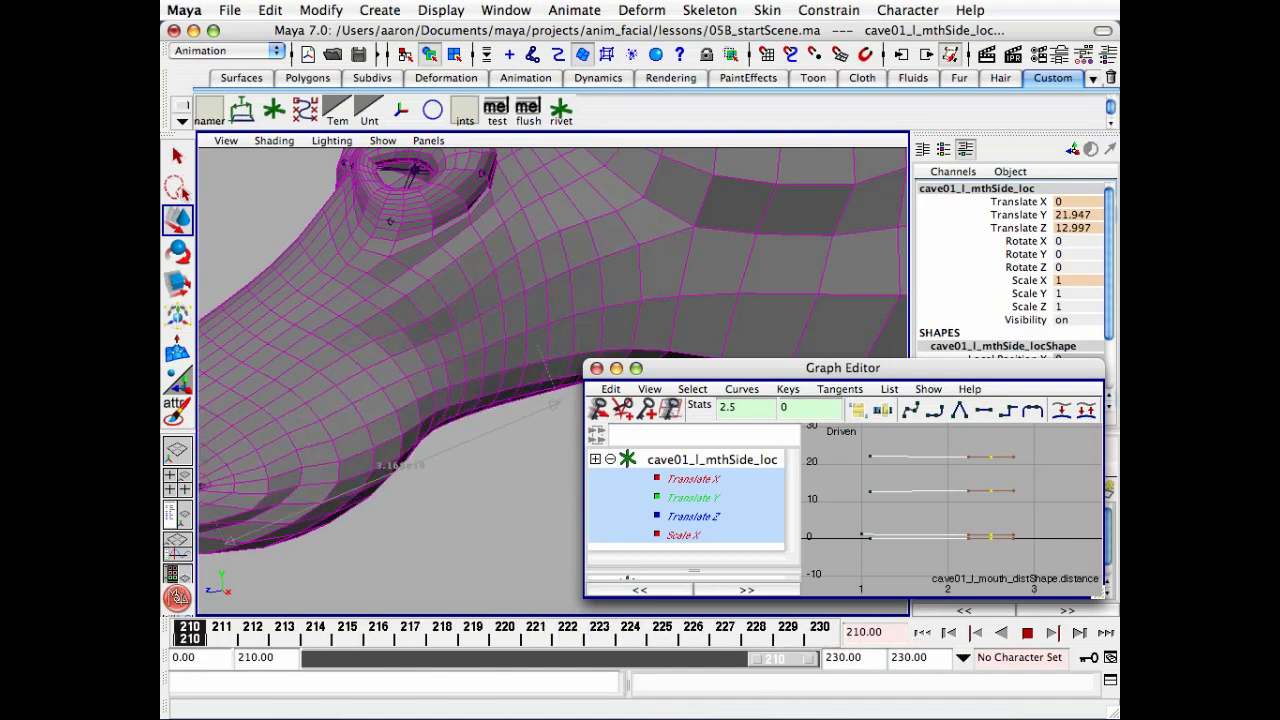
left_click(190, 632)
key("alt+v")
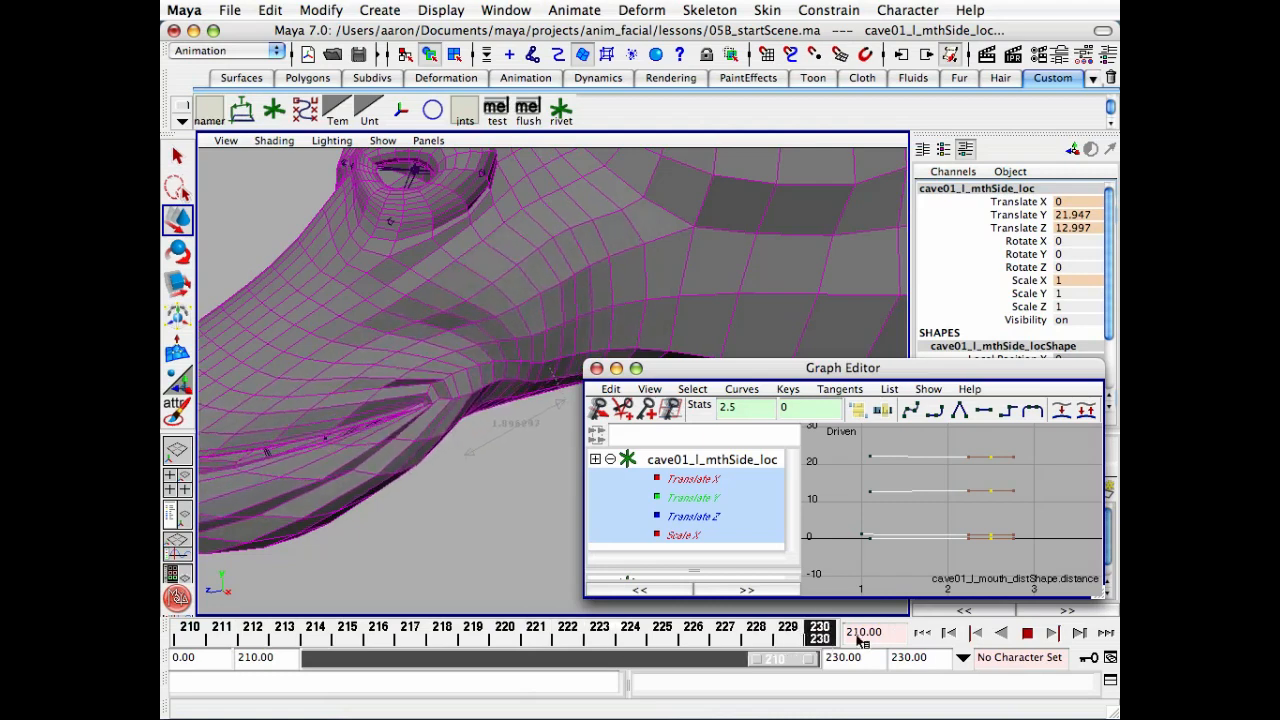
left_click_drag(380, 636, 157, 650)
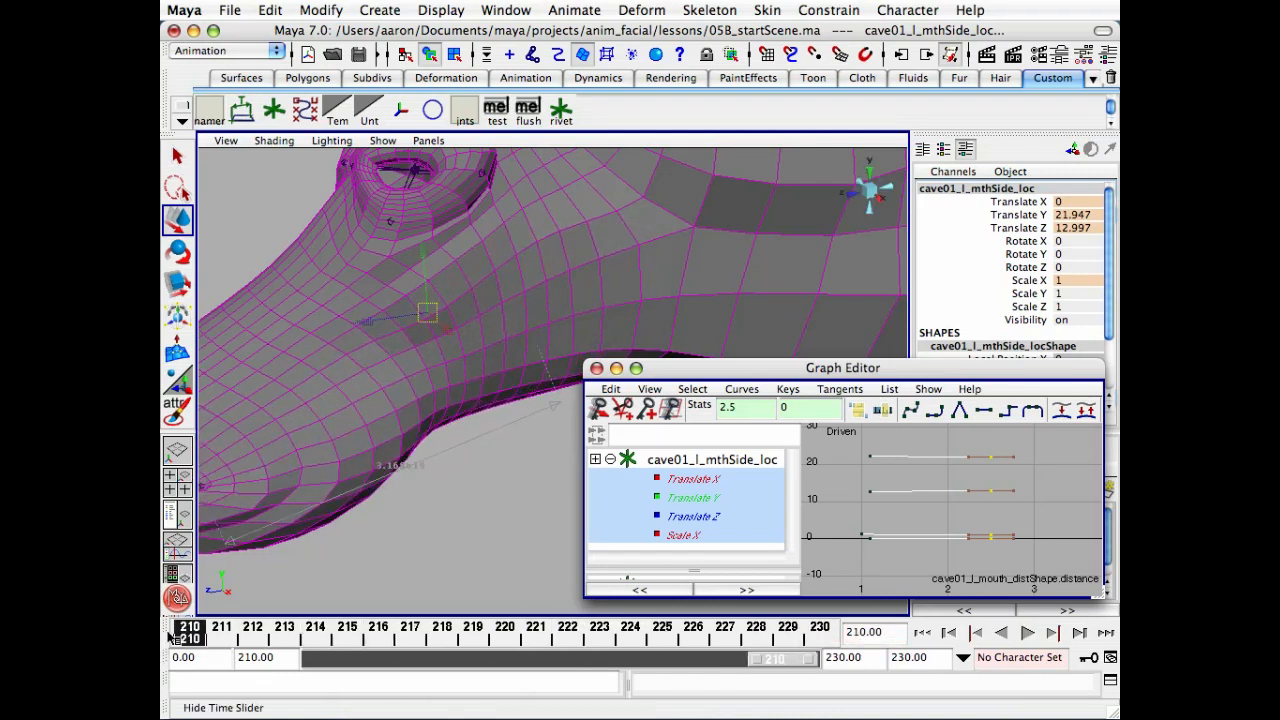
left_click_drag(203, 640, 410, 640)
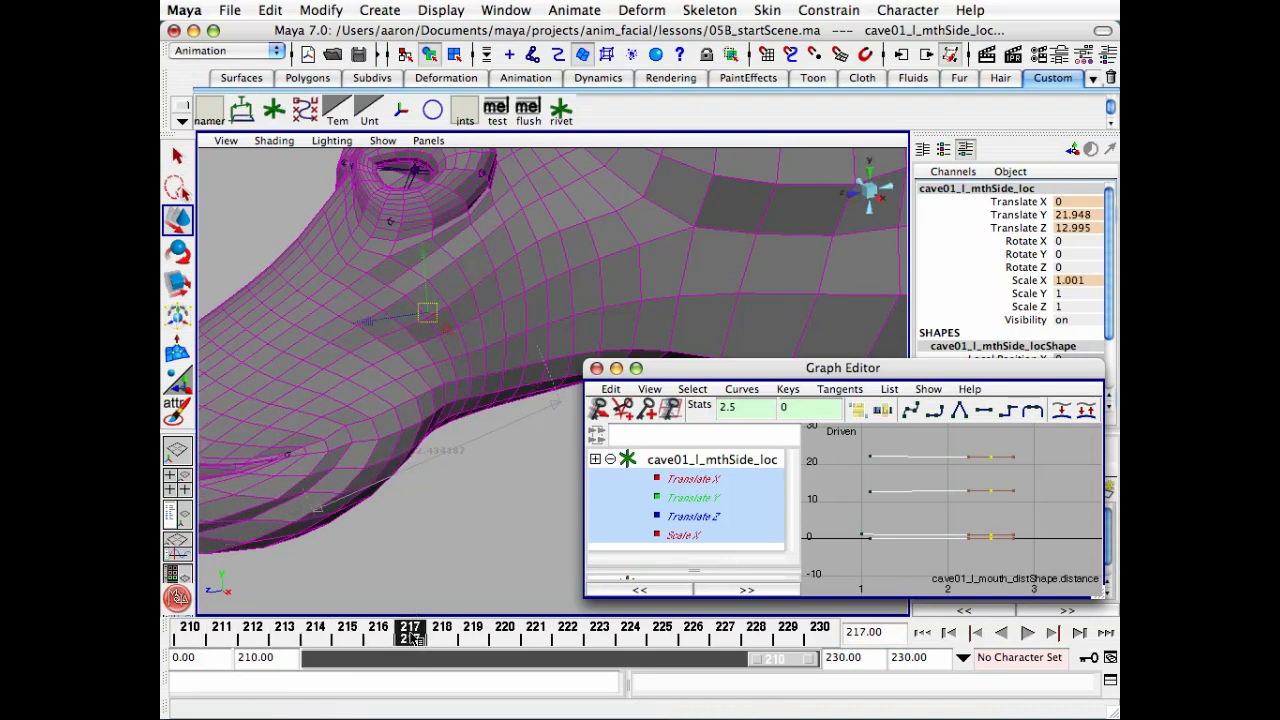
mouse_move(413, 638)
left_mouse_down()
mouse_move(792, 638)
mouse_move(378, 640)
left_mouse_up()
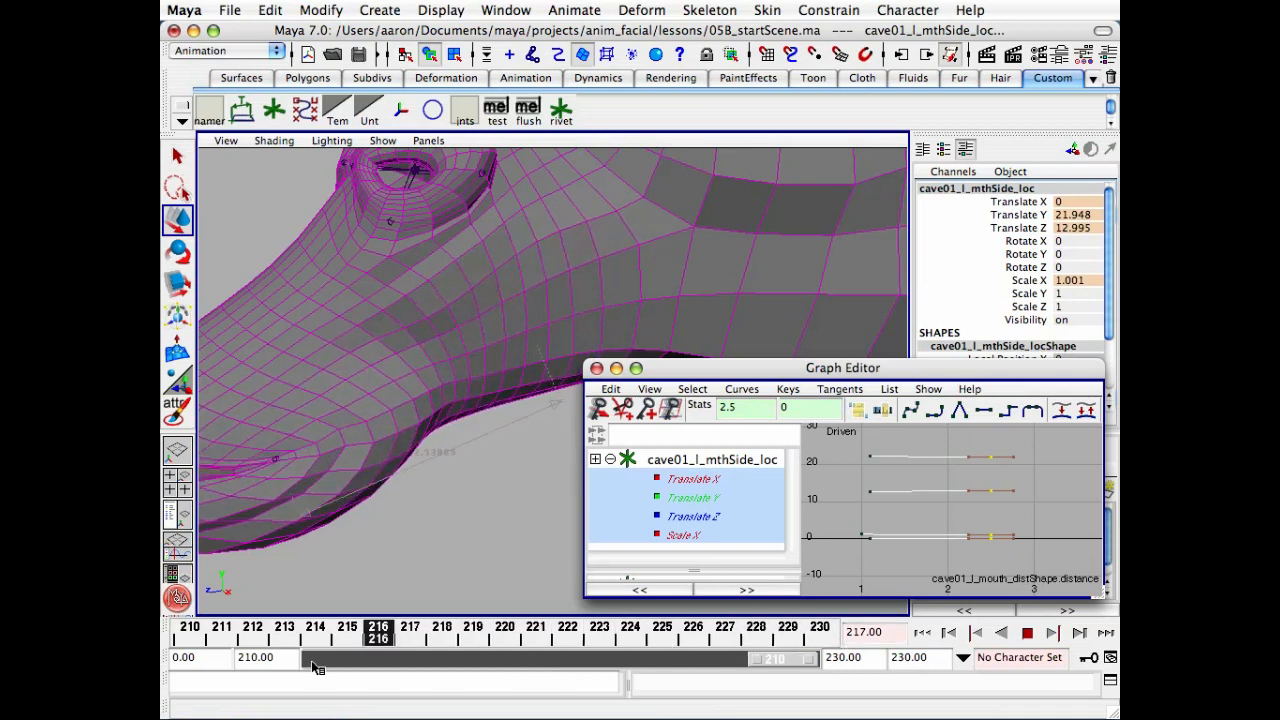
mouse_move(316, 668)
left_mouse_down()
mouse_move(190, 670)
mouse_move(726, 680)
mouse_move(190, 686)
mouse_move(800, 680)
mouse_move(190, 682)
left_mouse_up()
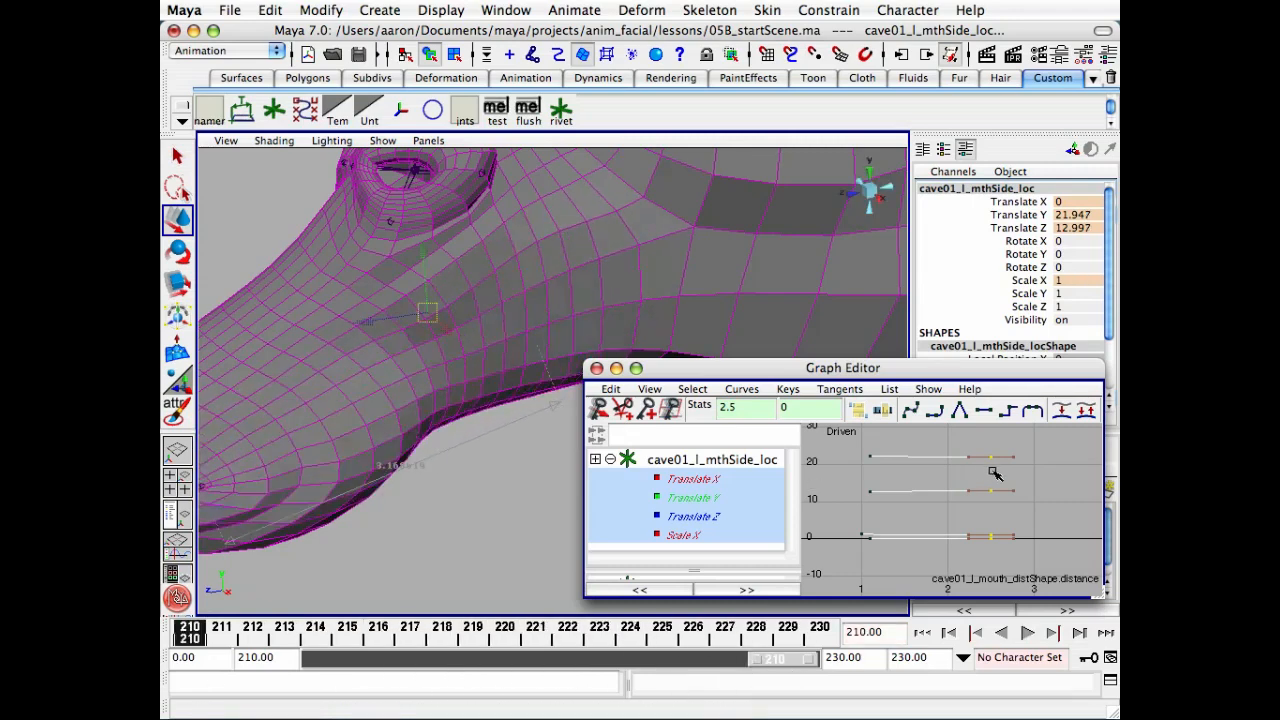
- Move the last driven keys of all four curves to a mouth distance of 2.6 and play back the mouth motion
left_click(731, 407)
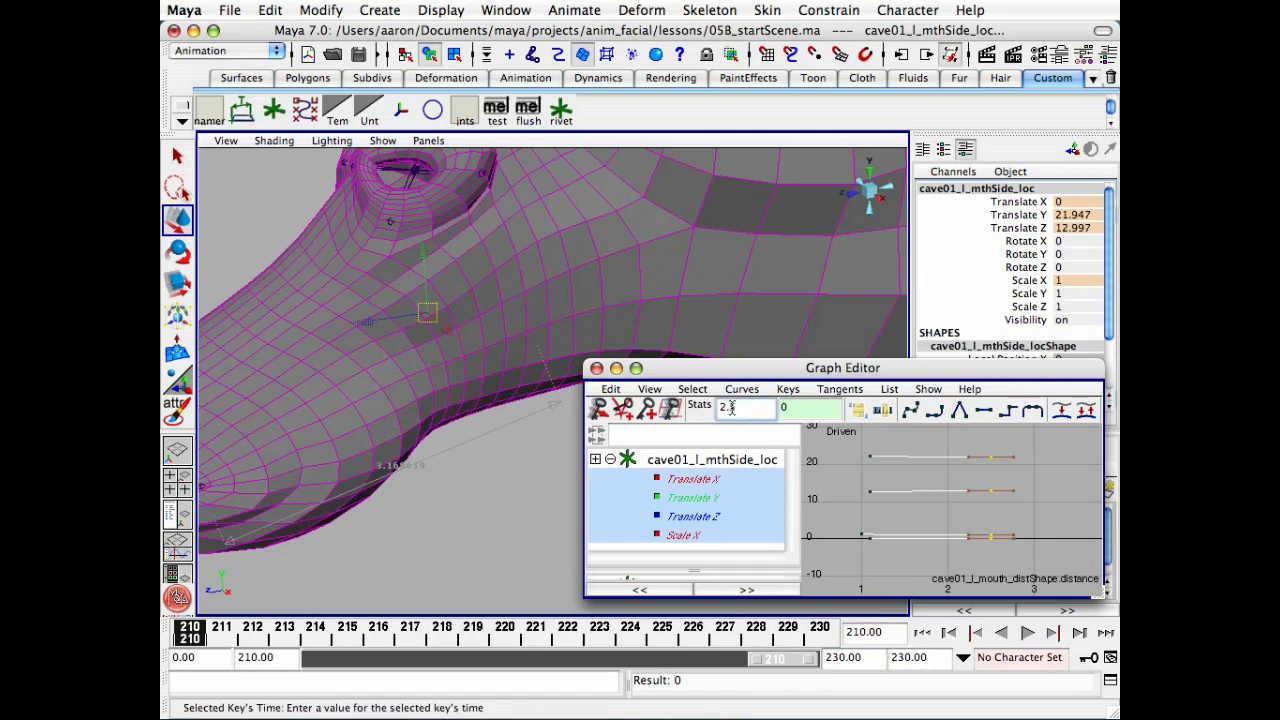
left_click_drag(732, 408, 735, 408)
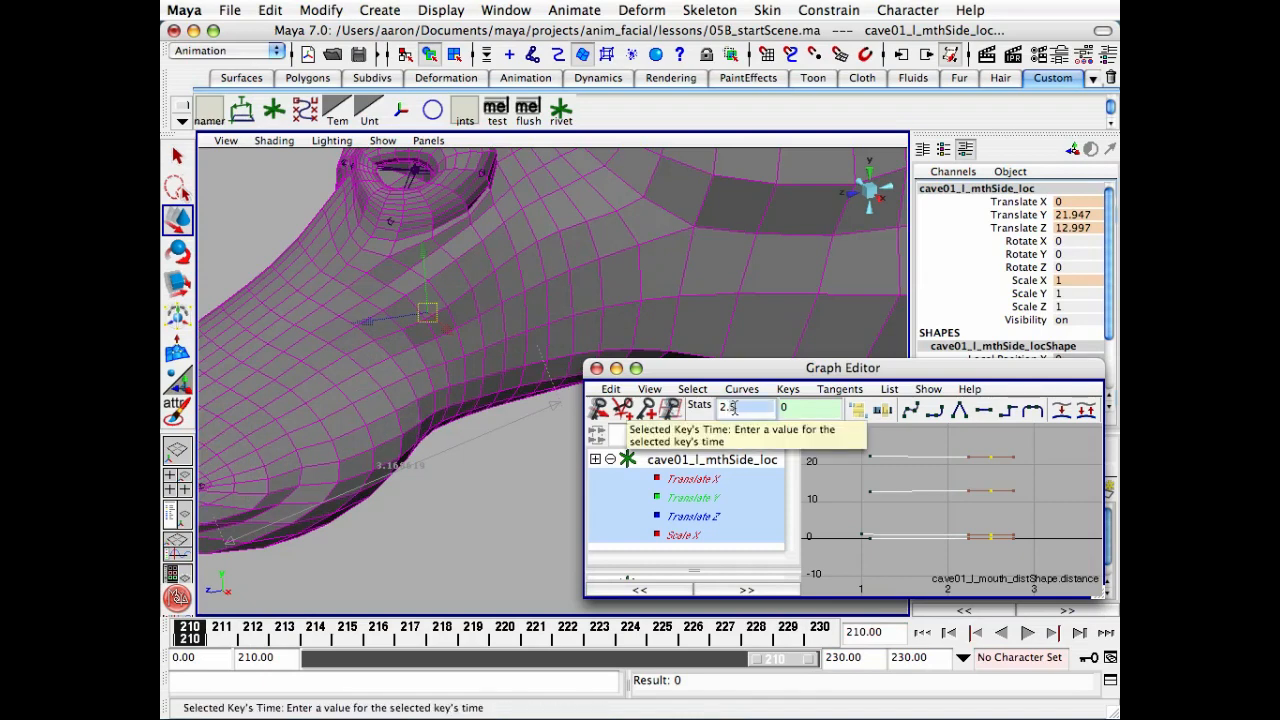
type("6")
key("Return")
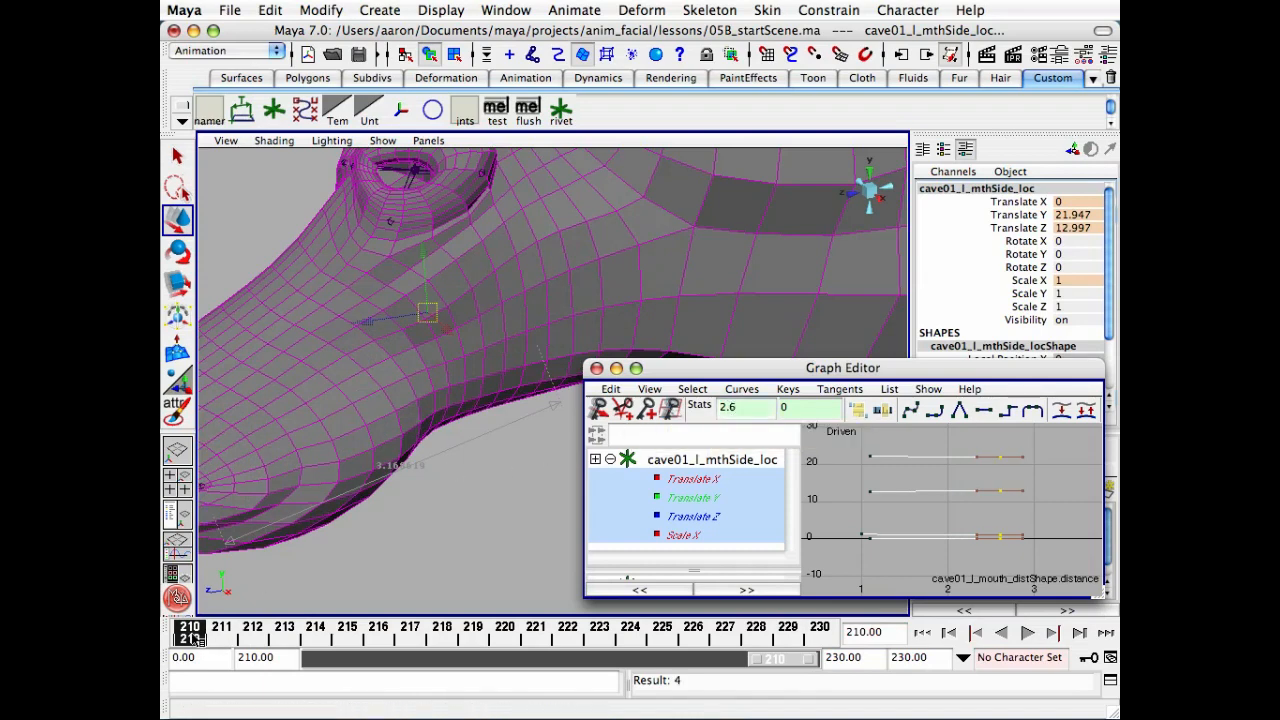
key("alt+v")
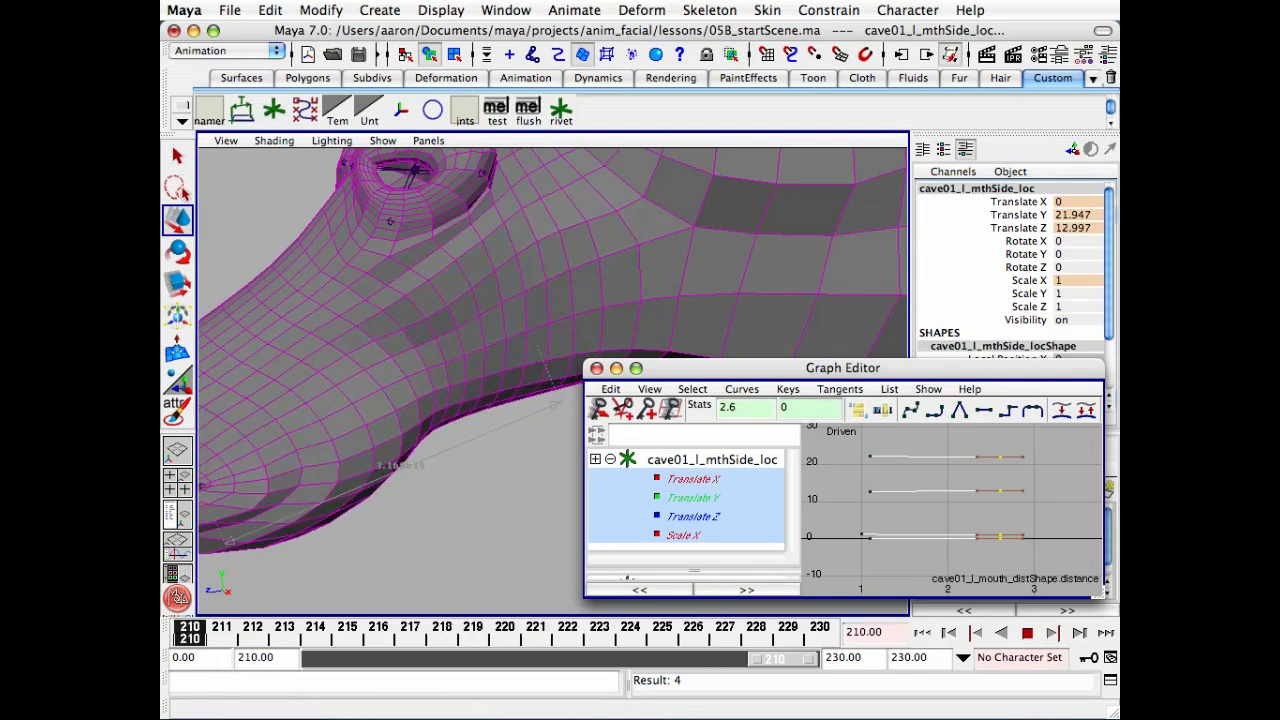
key("alt+v")
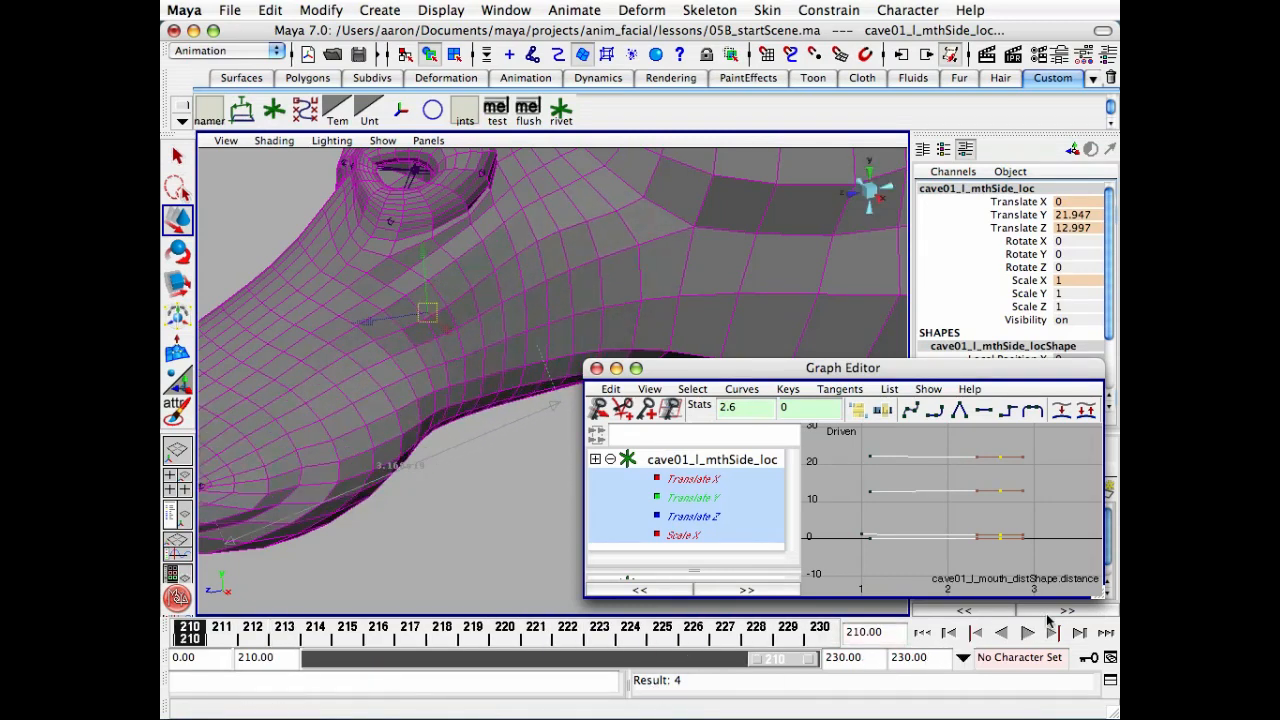
- Enlarge the Graph Editor around the last driven keys and try to free their tangent weight
key("a")
left_click_drag(910, 368, 729, 255)
left_click_drag(918, 484, 1056, 658)
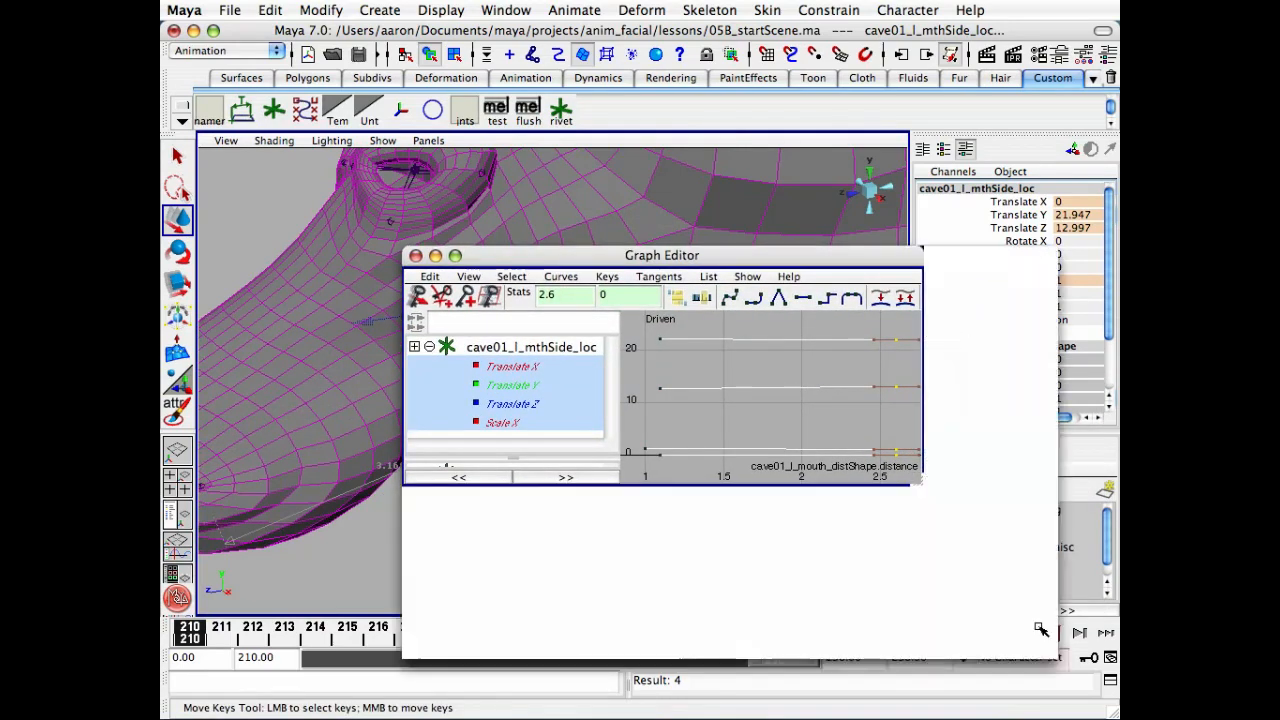
middle_click_drag(908, 423, 814, 403, "alt")
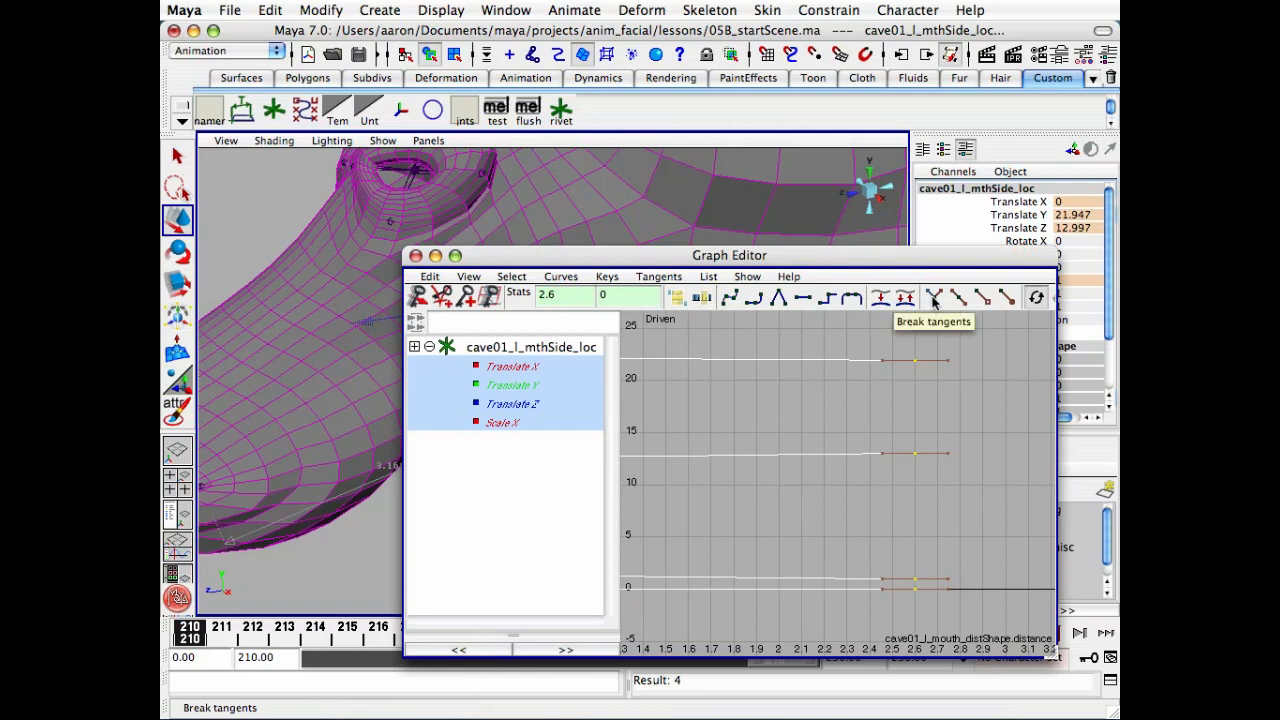
left_click(986, 299)
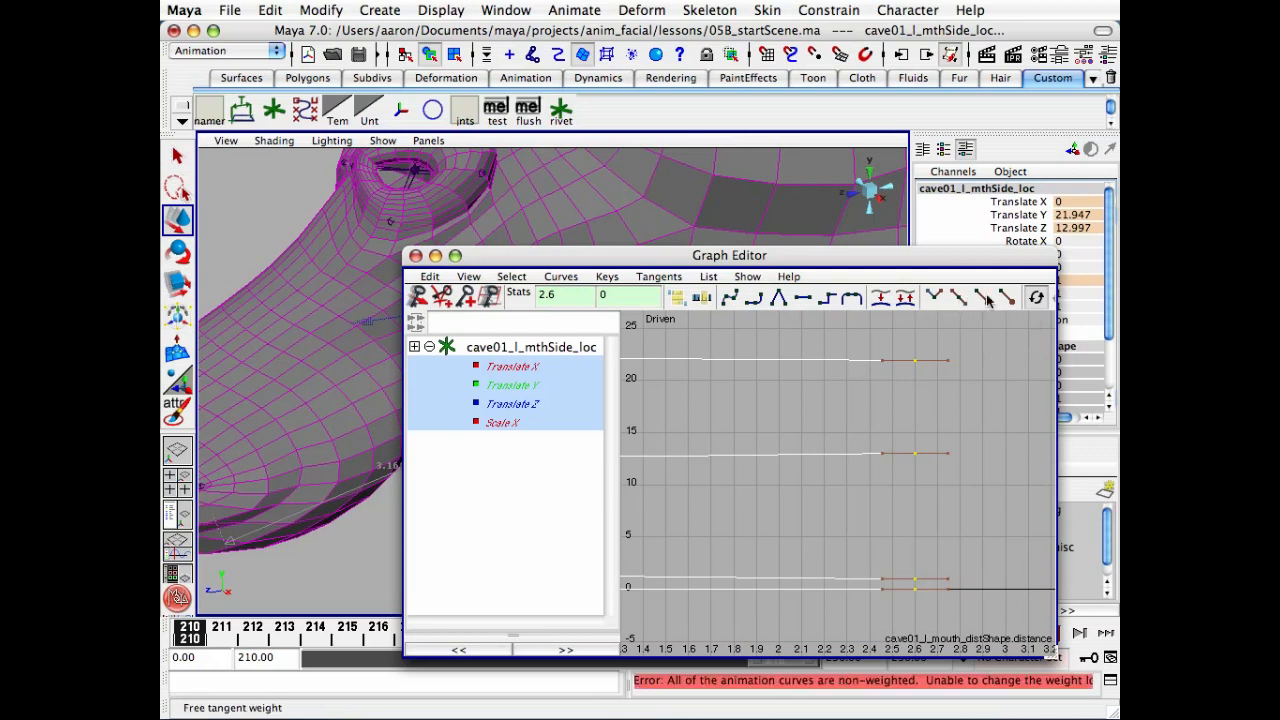
left_click(990, 410)
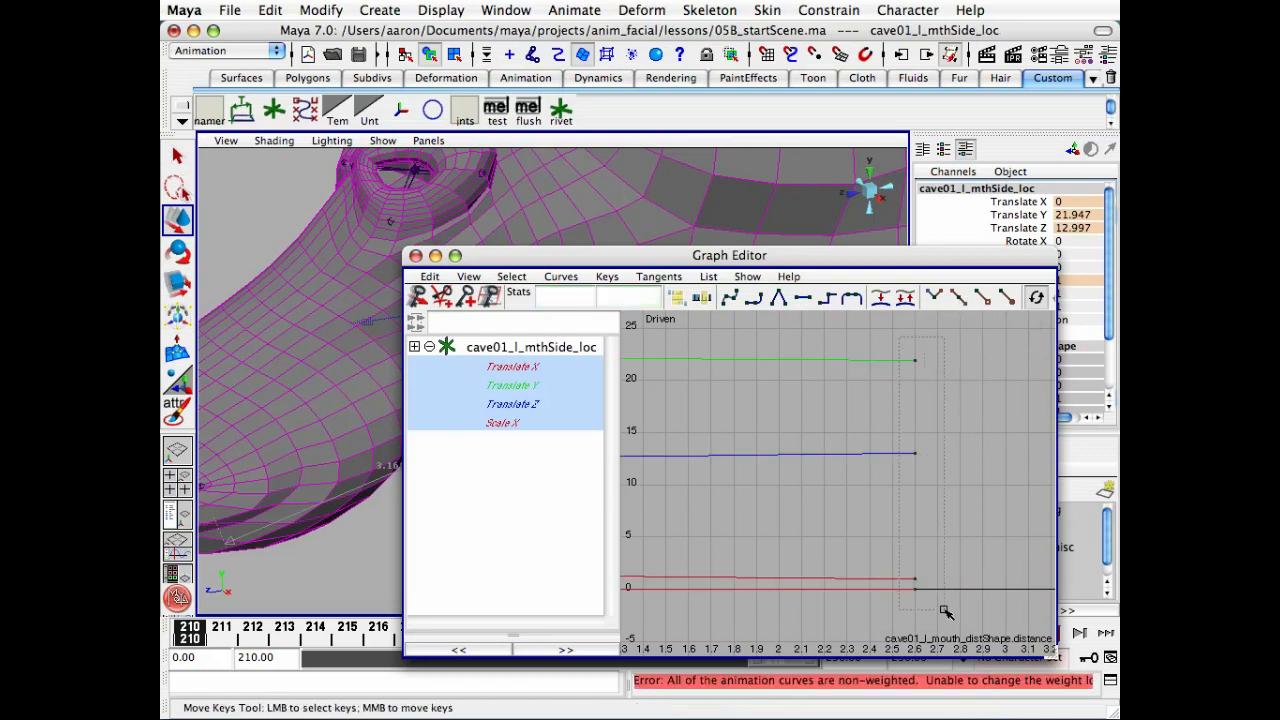
left_click_drag(945, 611, 945, 611)
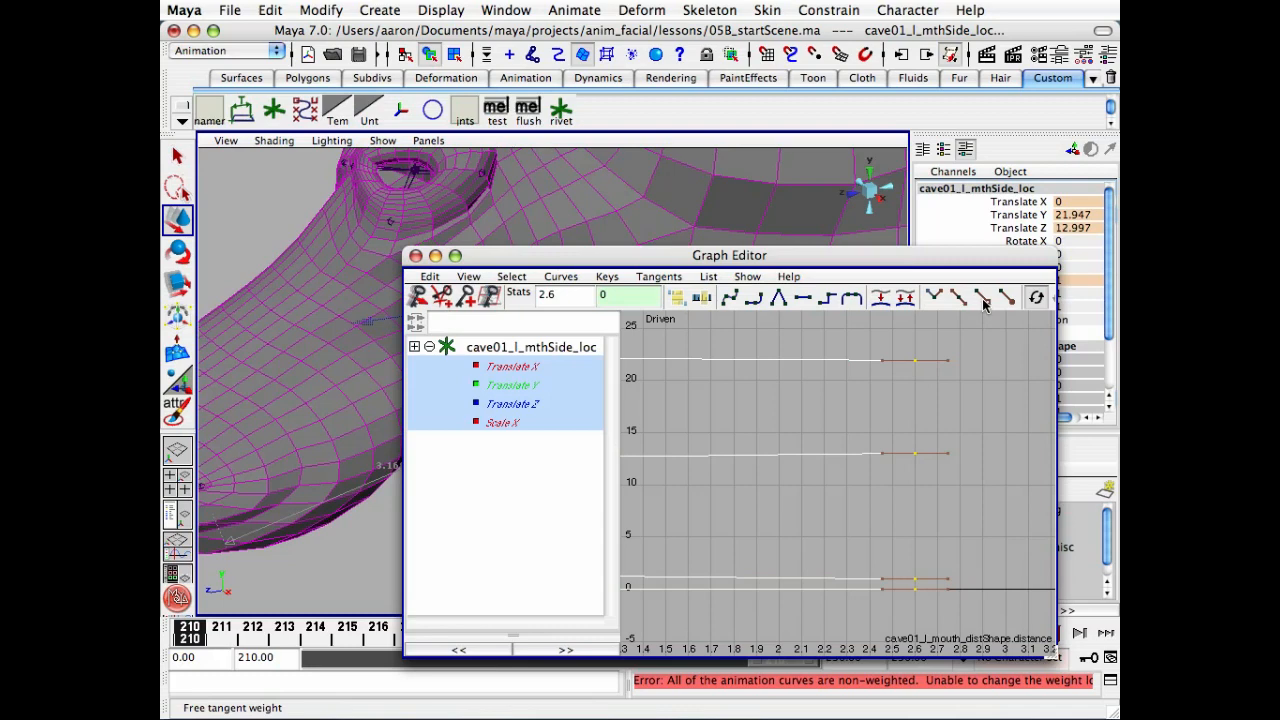
- Try to lengthen the outgoing tangent handles of the last keys horizontally and look through the out-tangent options
left_click(943, 361)
left_click_drag(903, 343, 940, 616)
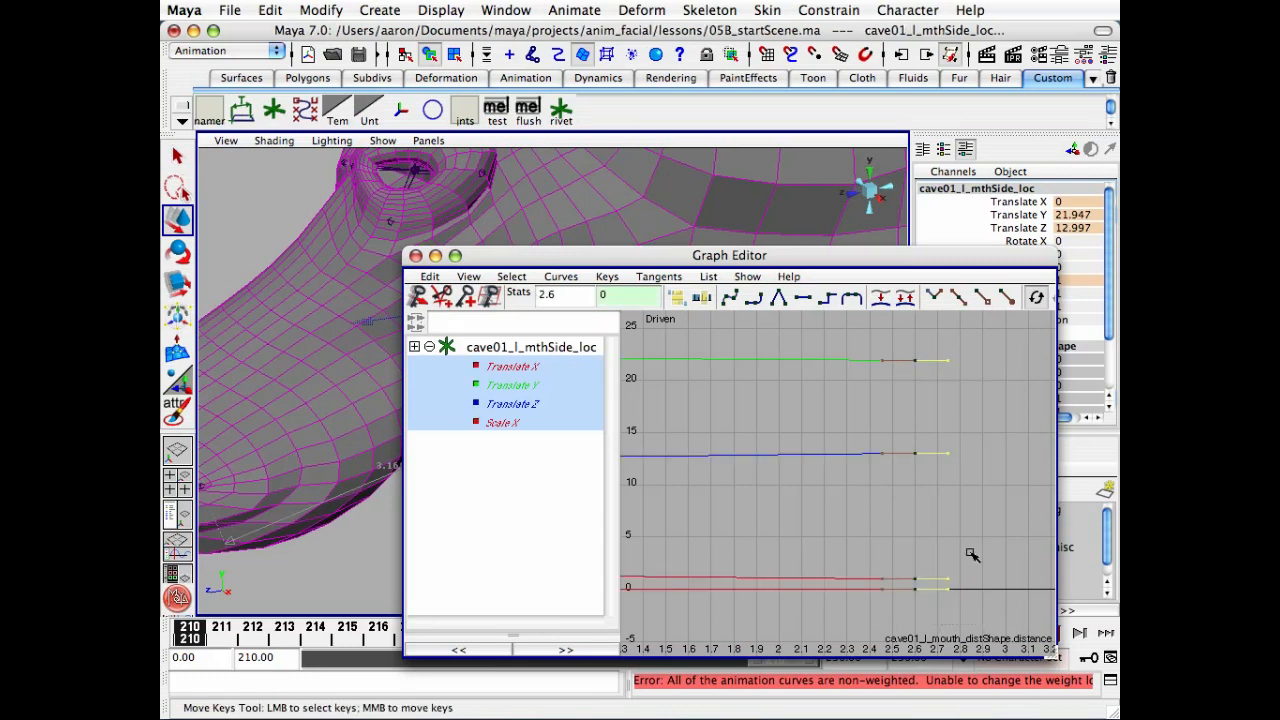
middle_click_drag(948, 488, 997, 485, "shift")
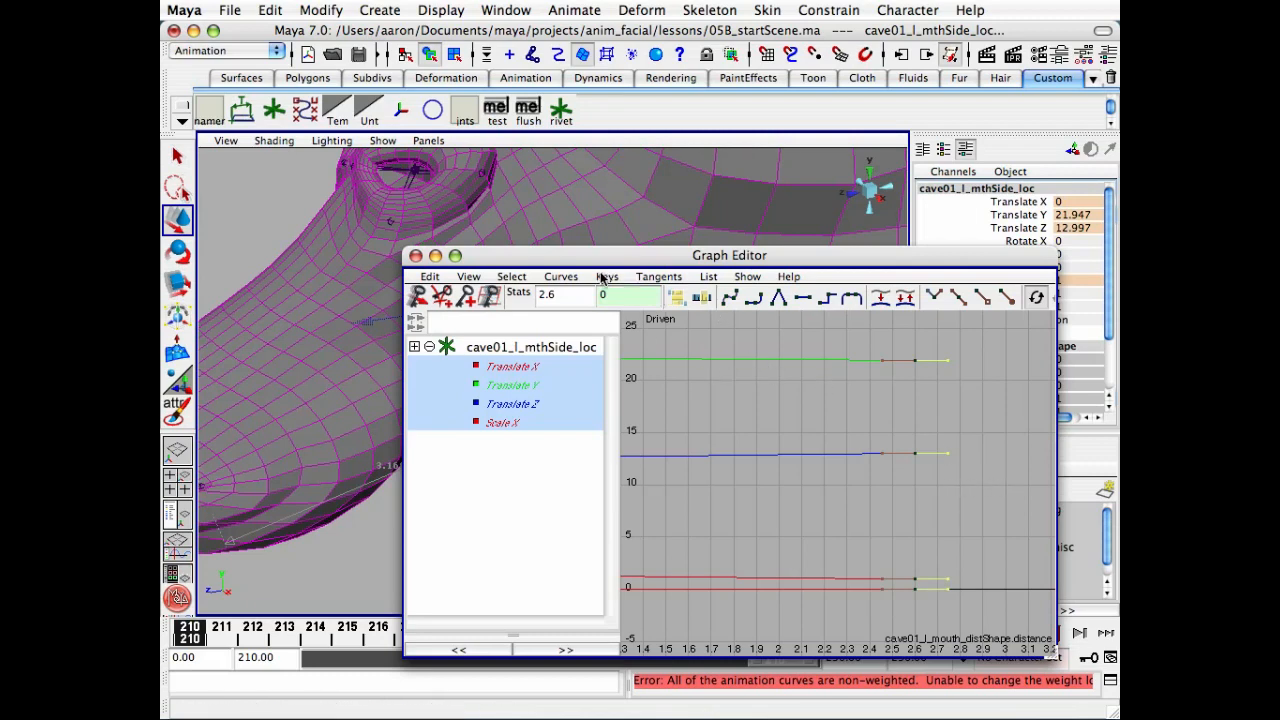
left_click(660, 276)
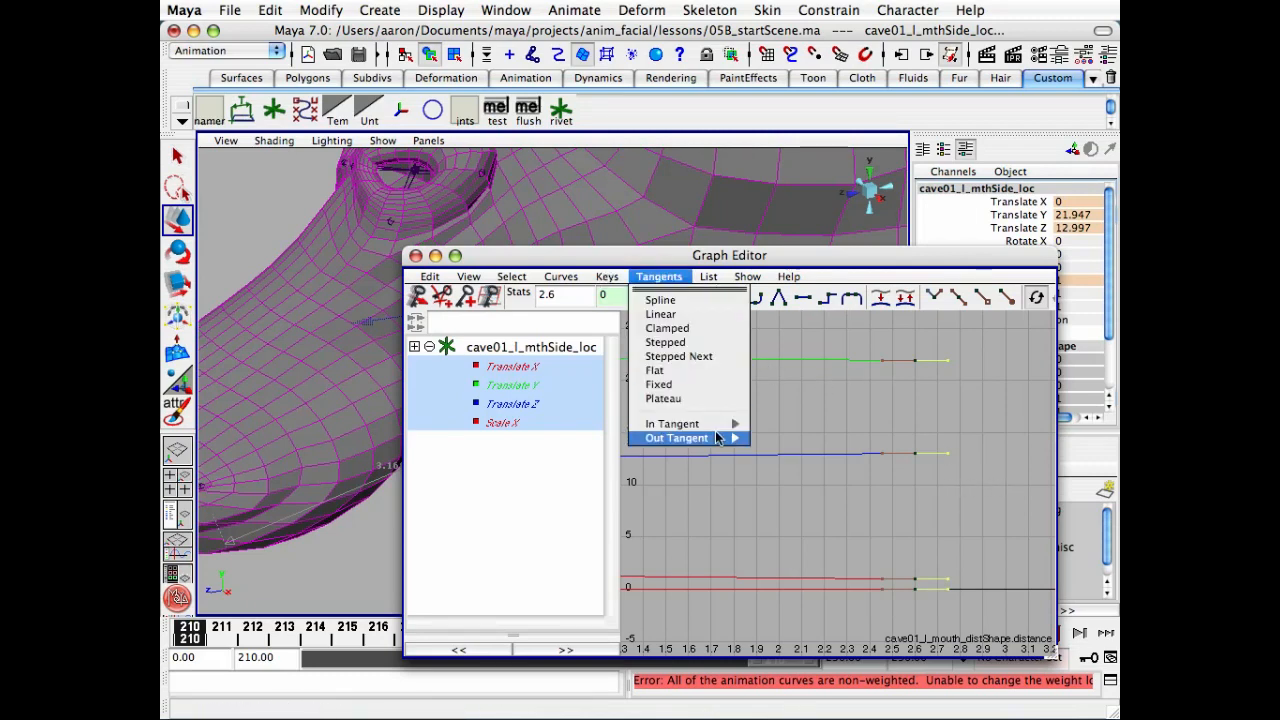
left_click(821, 306)
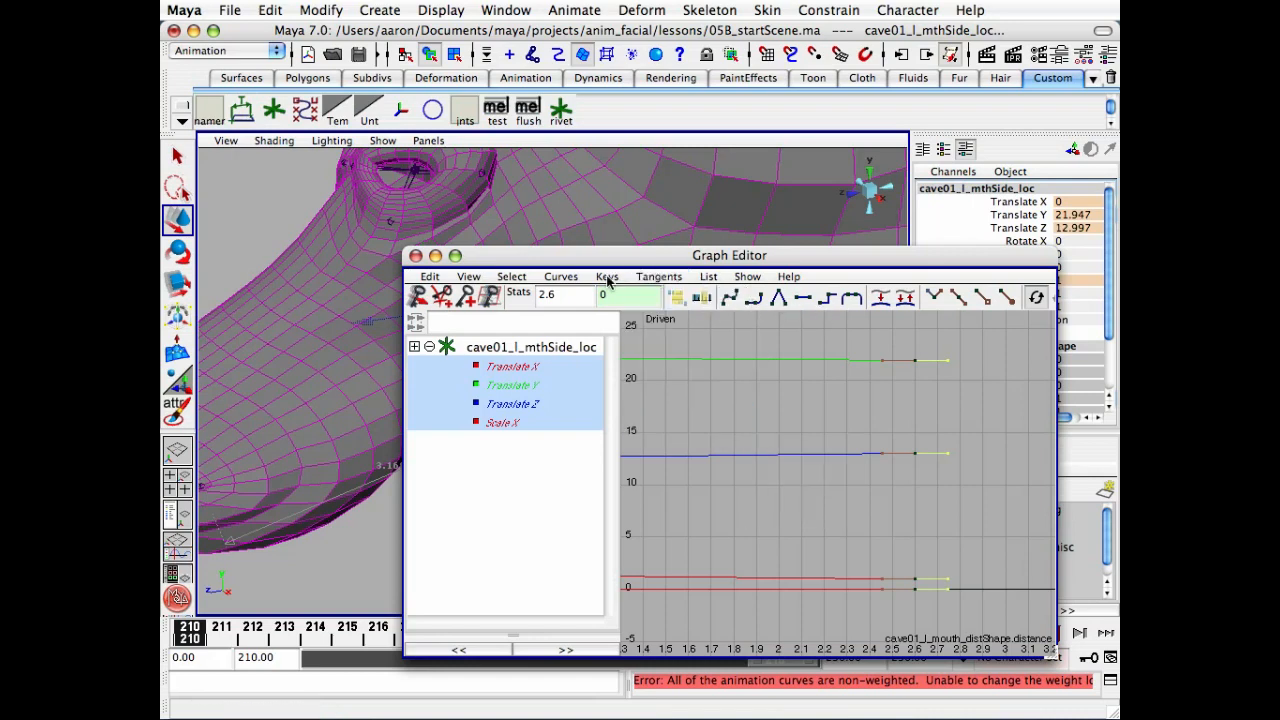
- Reselect the last keys of the four curves and retry Free Tangent Weight on them
left_click(607, 277)
left_click(609, 281)
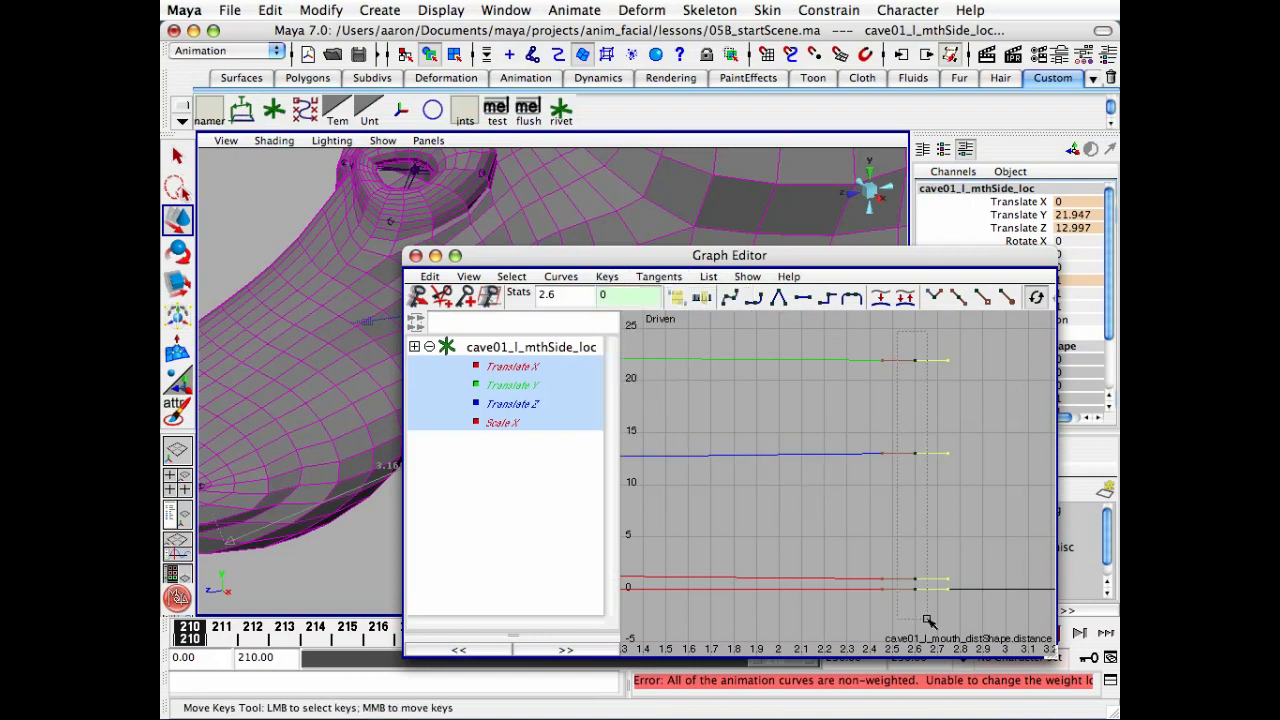
left_click_drag(928, 621, 932, 636)
left_click(607, 279)
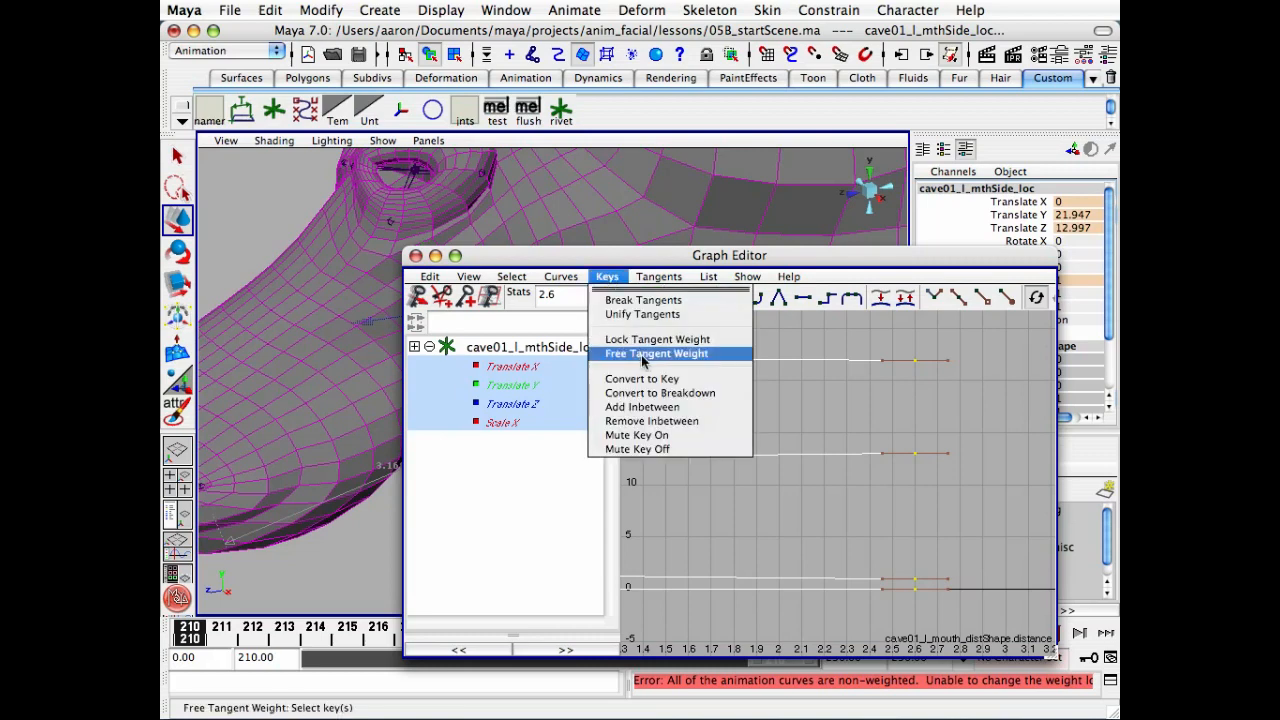
left_click(648, 358)
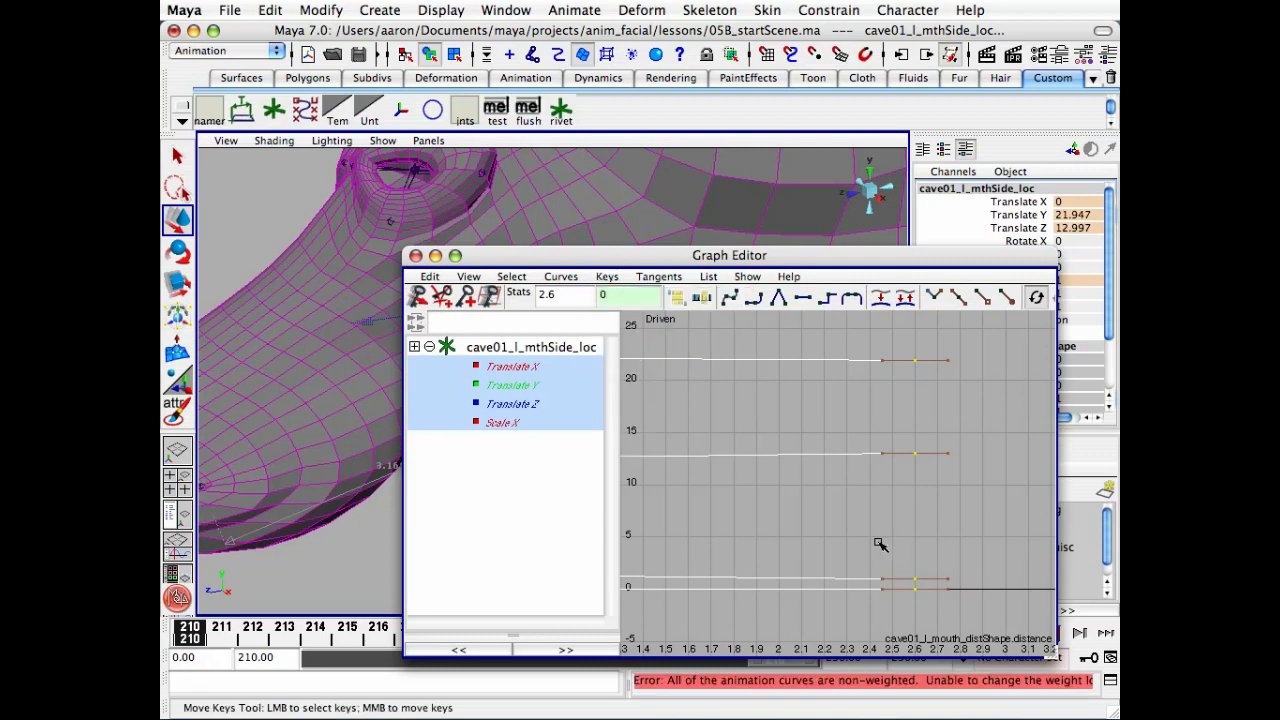
- Convert the Translate X, Y, Z and Scale X curves to weighted tangents
left_click(797, 335)
left_click_drag(797, 335, 806, 612)
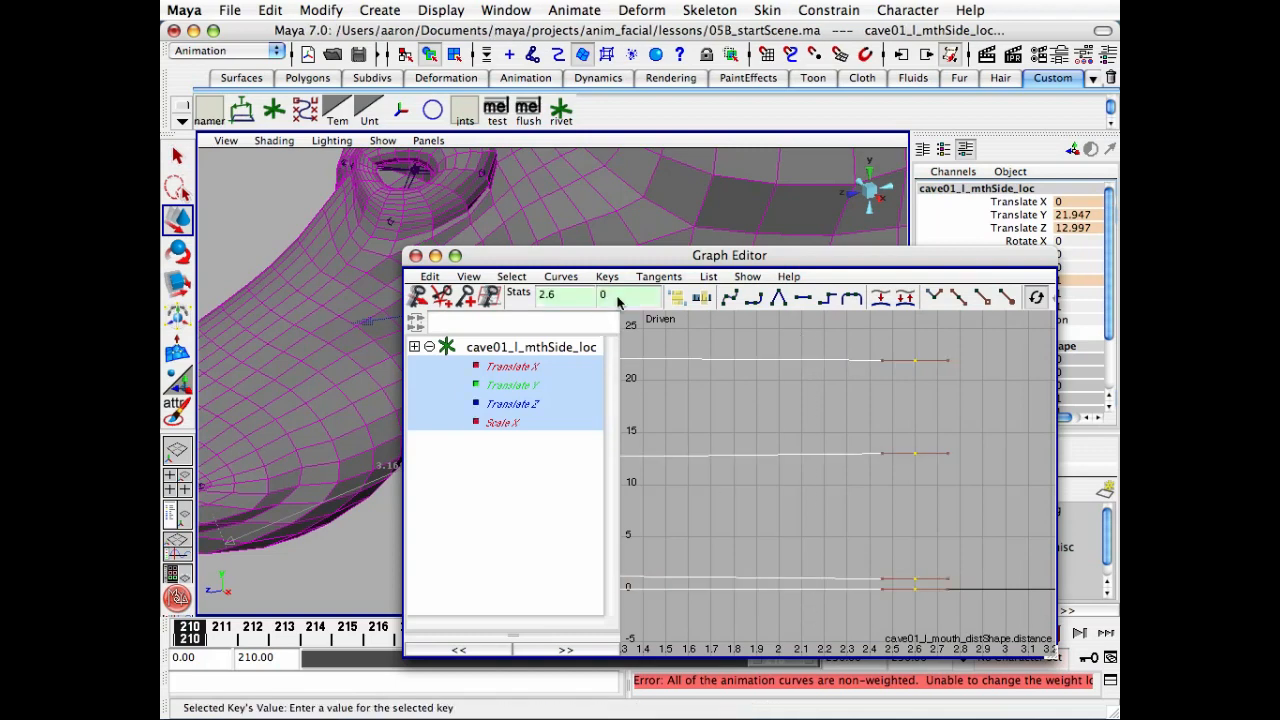
left_click(562, 278)
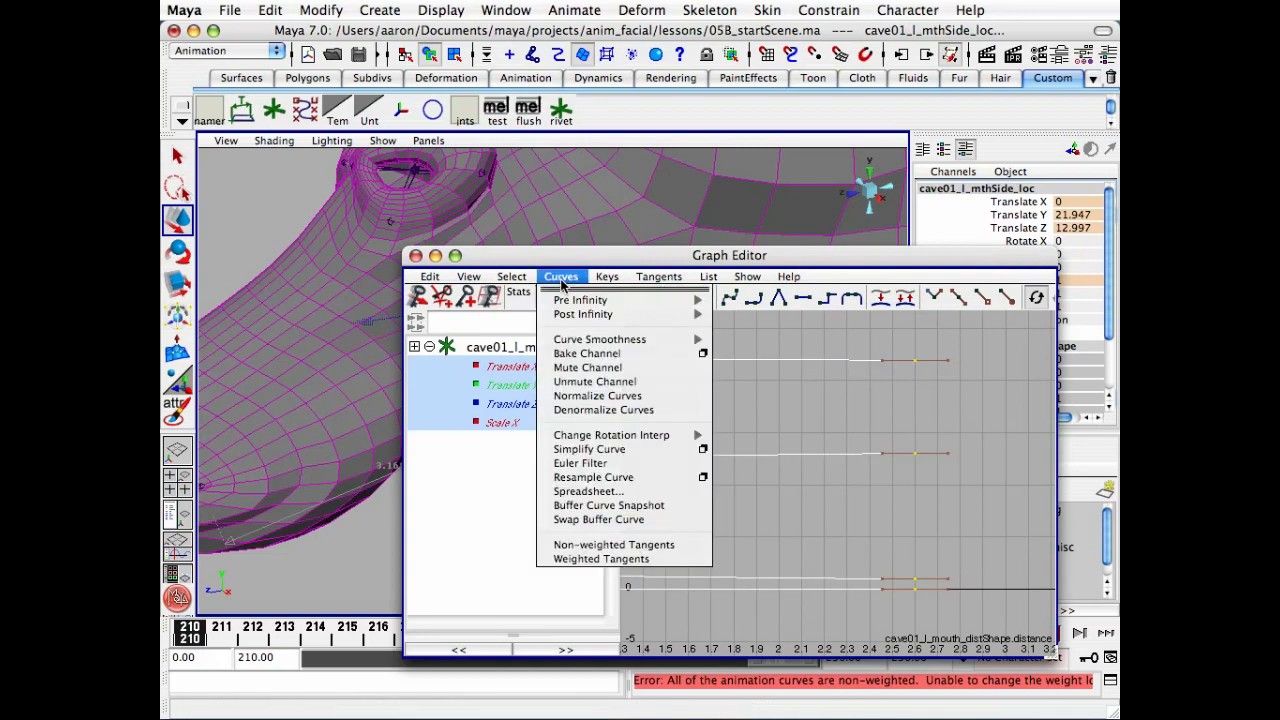
left_click(605, 559)
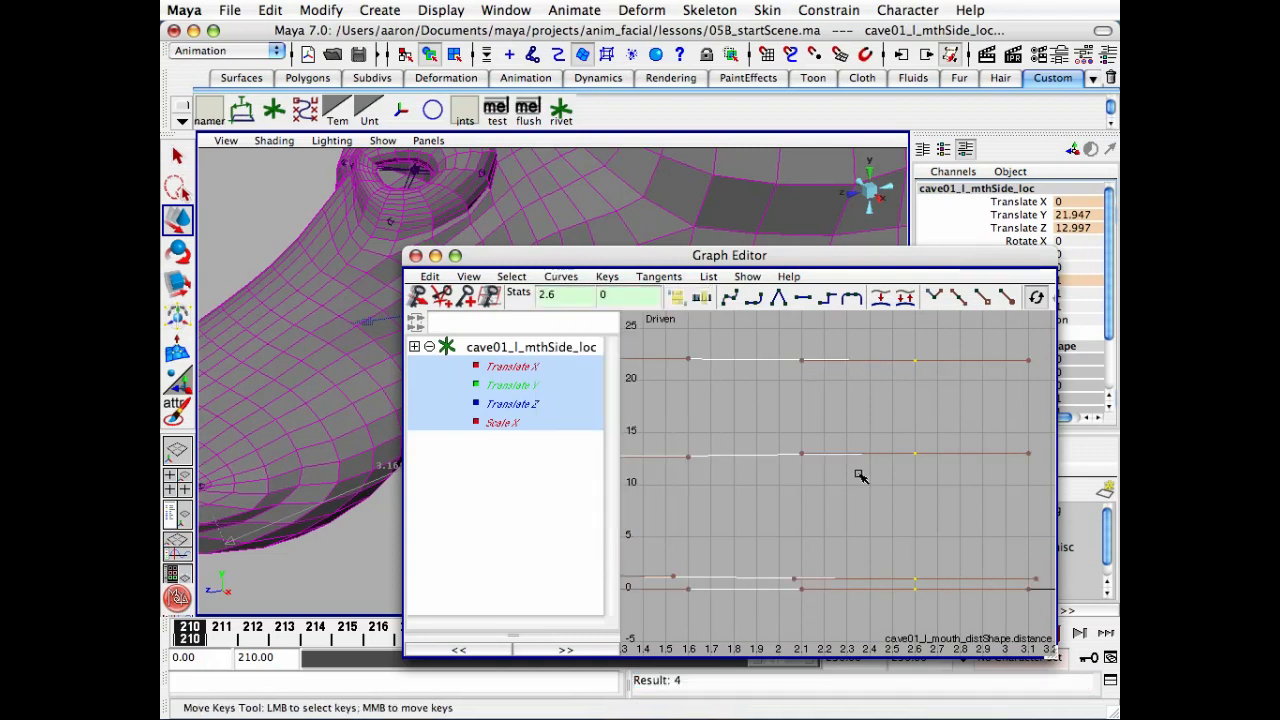
- Select the last driven keys of all four weighted curves and free their tangent weight
key("a")
left_click(893, 461)
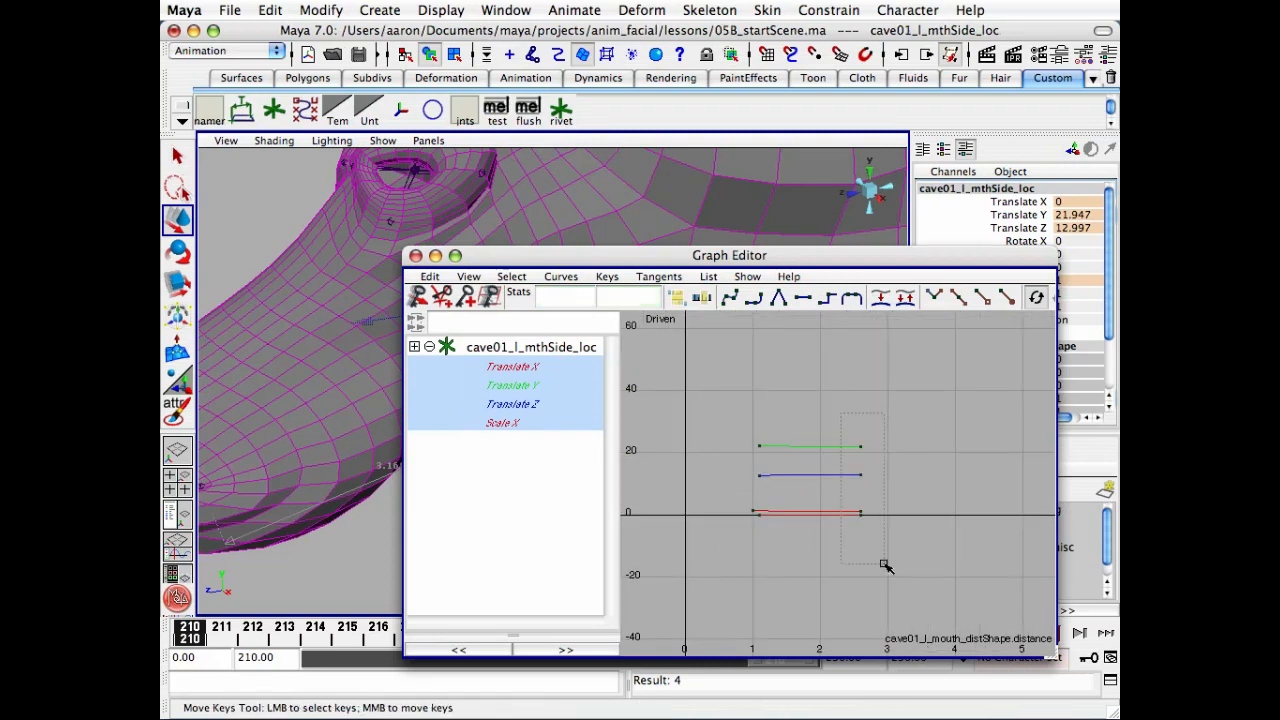
left_click_drag(885, 567, 886, 566)
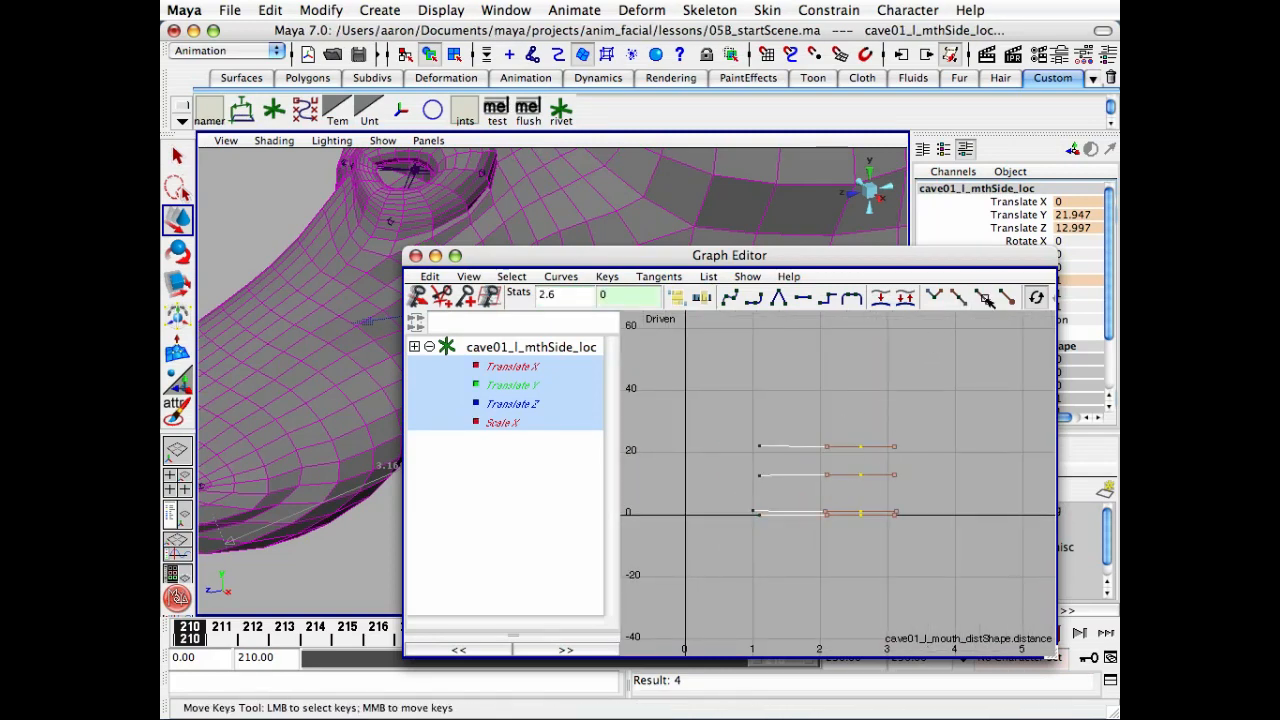
mouse_move(830, 484)
right_mouse_down("alt")
mouse_move(940, 486)
mouse_move(818, 484)
right_mouse_up("alt")
left_click(881, 402)
left_click_drag(849, 371, 908, 498)
key("a")
right_click_drag(932, 504, 908, 447, "alt")
- Shrink and reposition the Graph Editor so that it clears the timeline
mouse_move(190, 640)
left_mouse_down()
mouse_move(240, 640)
mouse_move(190, 640)
left_mouse_up()
left_click_drag(641, 265, 688, 268)
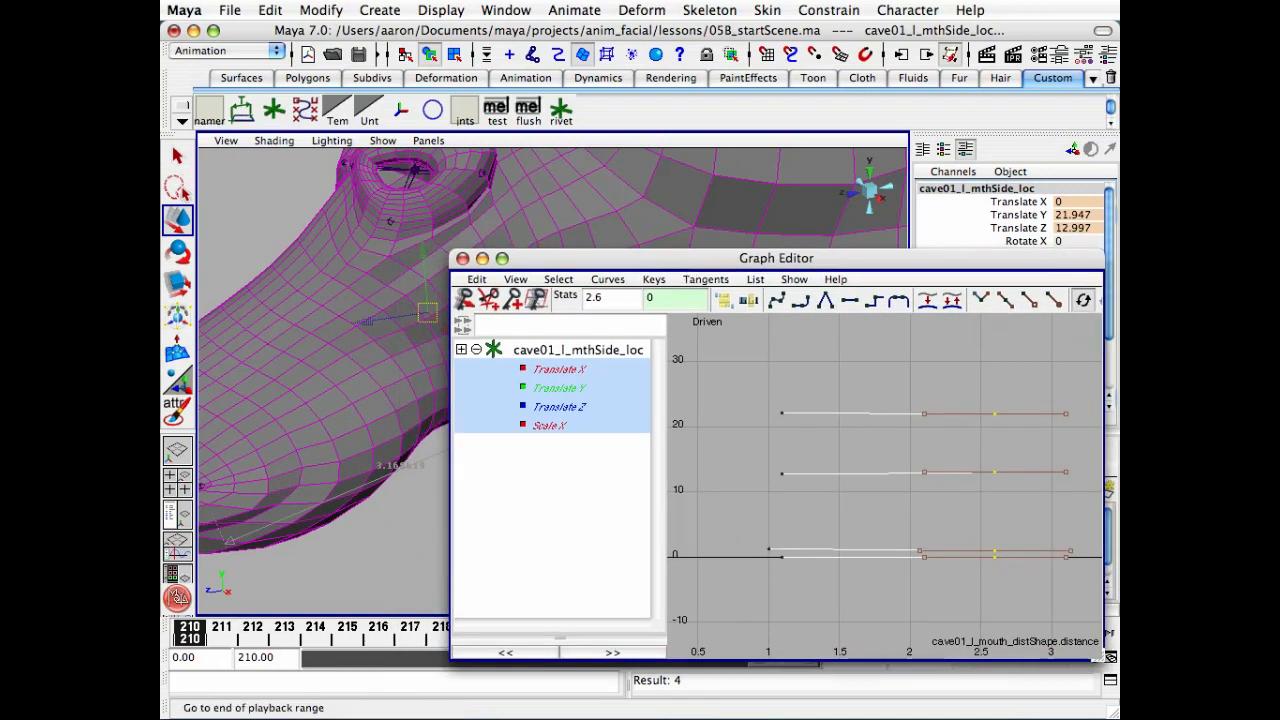
left_click_drag(1104, 658, 1070, 597)
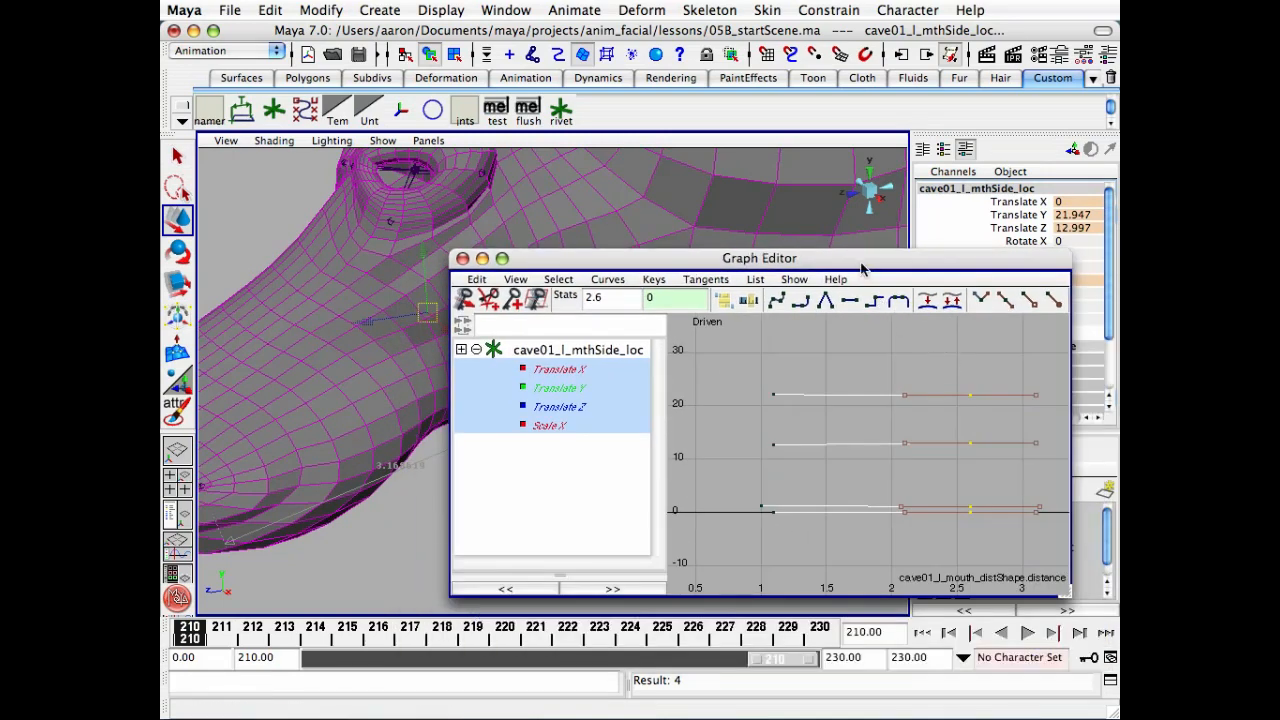
left_click_drag(858, 258, 873, 272)
mouse_move(194, 637)
left_mouse_down()
mouse_move(447, 669)
mouse_move(846, 672)
mouse_move(194, 637)
left_mouse_up()
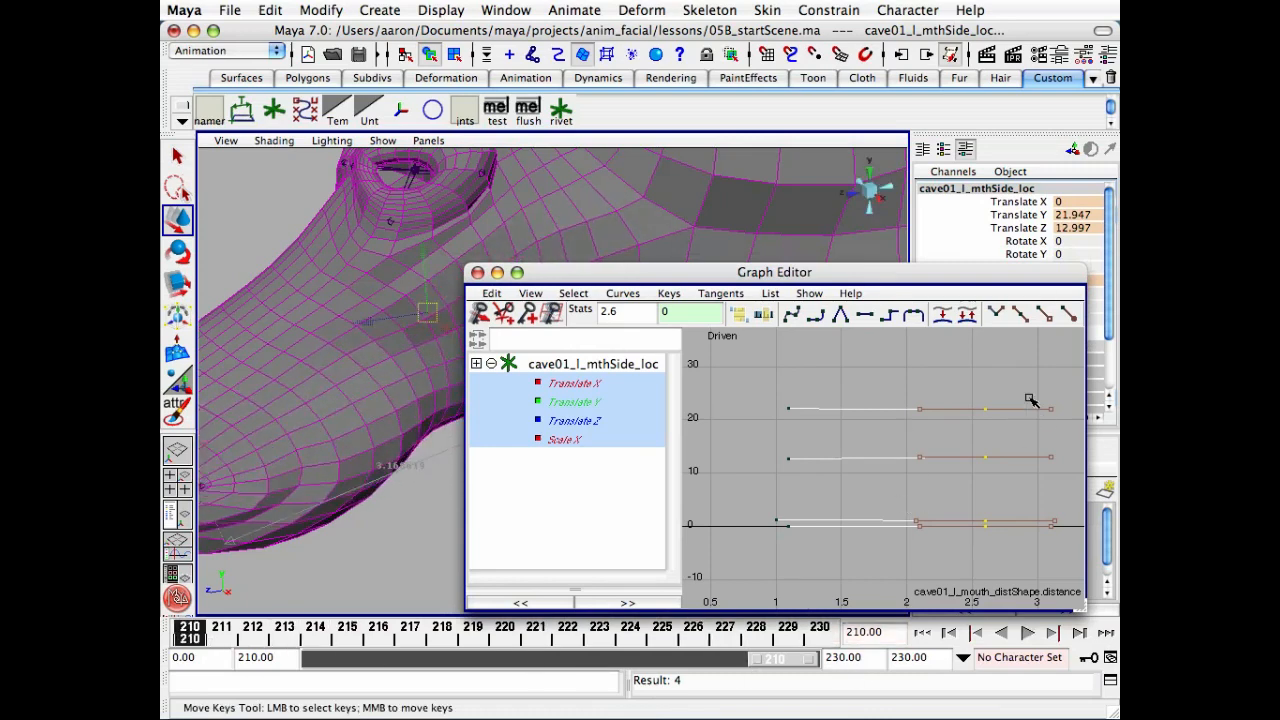
- Try to stretch the outgoing handles of the last keys while their tangents are still unified, and undo the stretch
left_click(1060, 568)
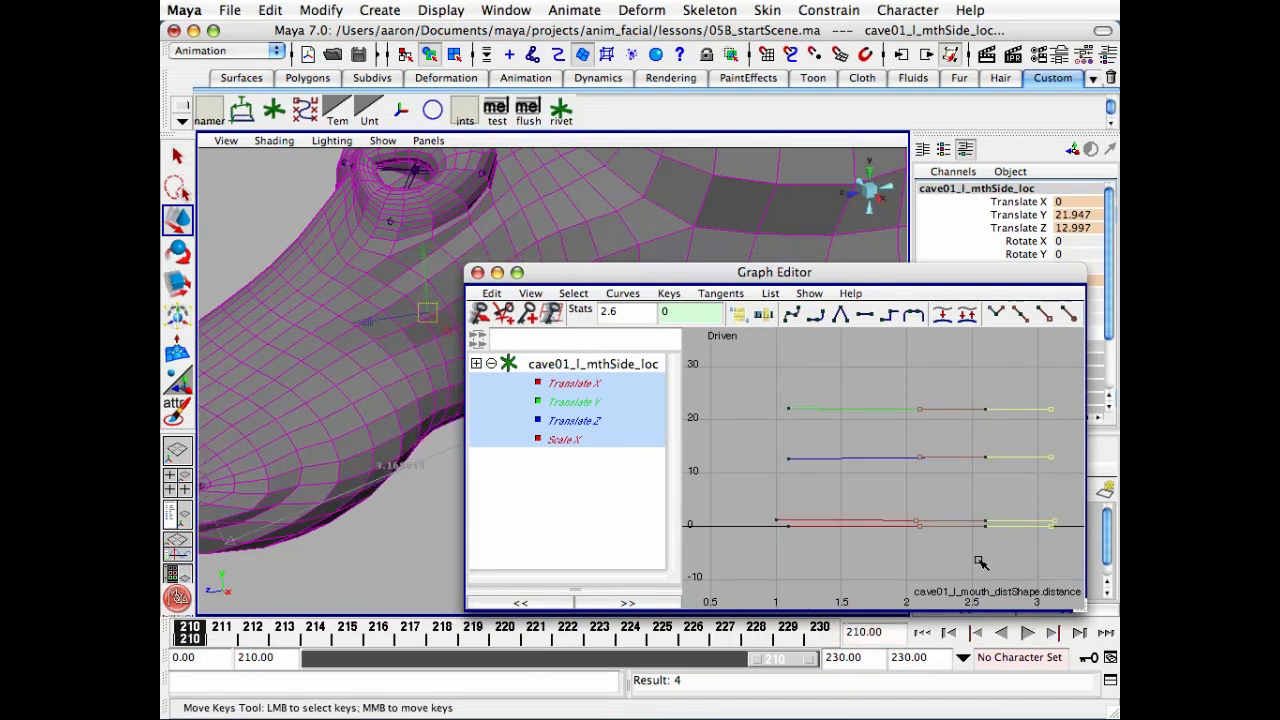
middle_click_drag(977, 566, 1010, 560)
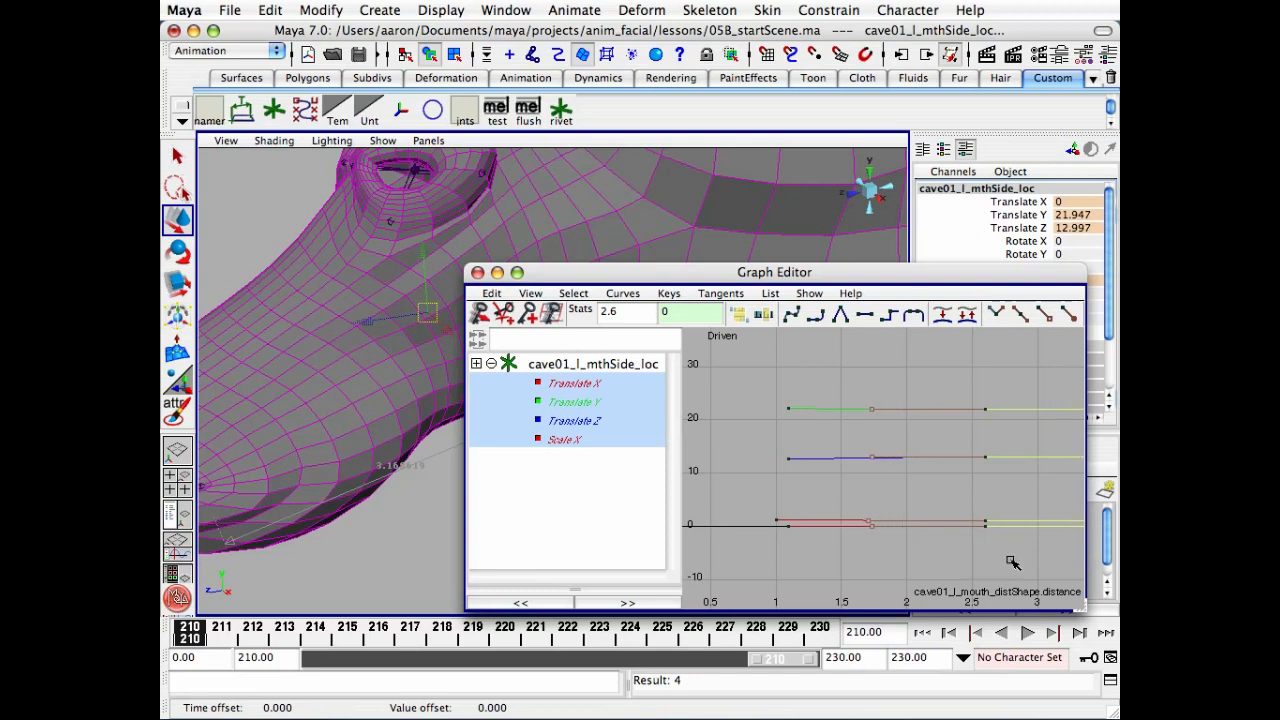
key("ctrl+z")
- Break the tangents of the last keys on all four curves and lengthen only their outgoing handles horizontally
left_click_drag(962, 382, 1005, 540)
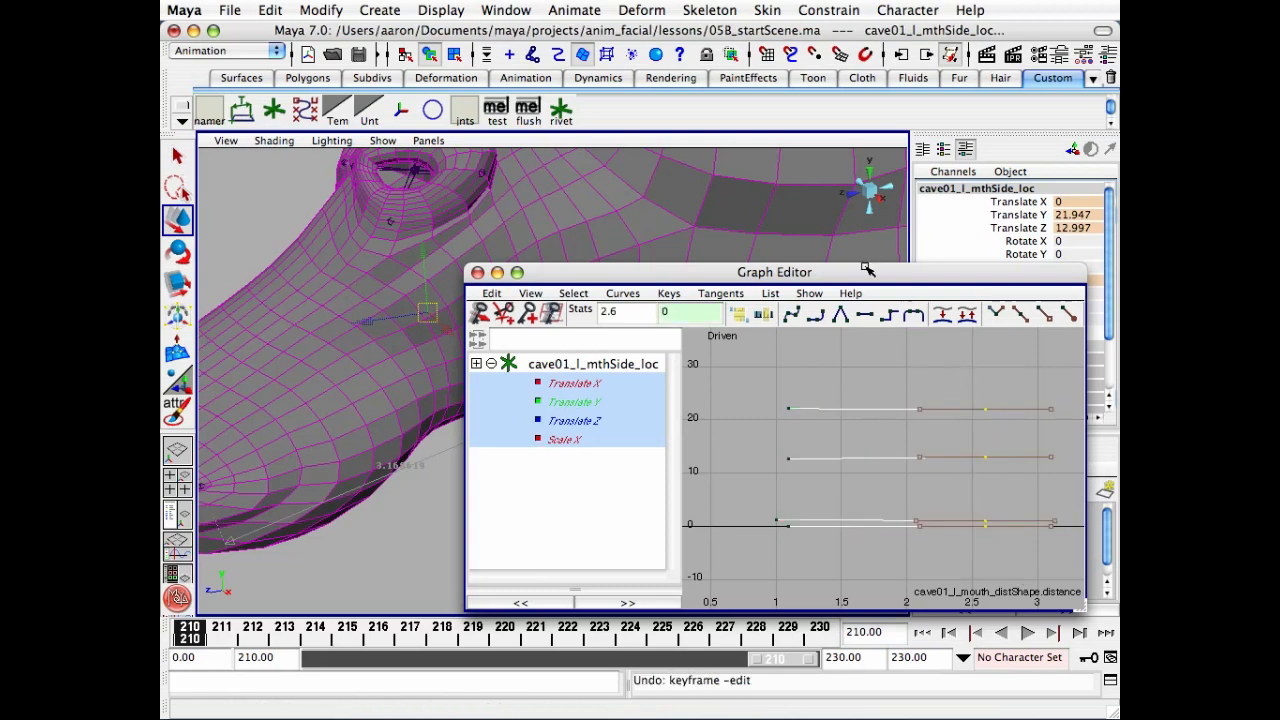
left_click(998, 316)
left_click(1015, 367)
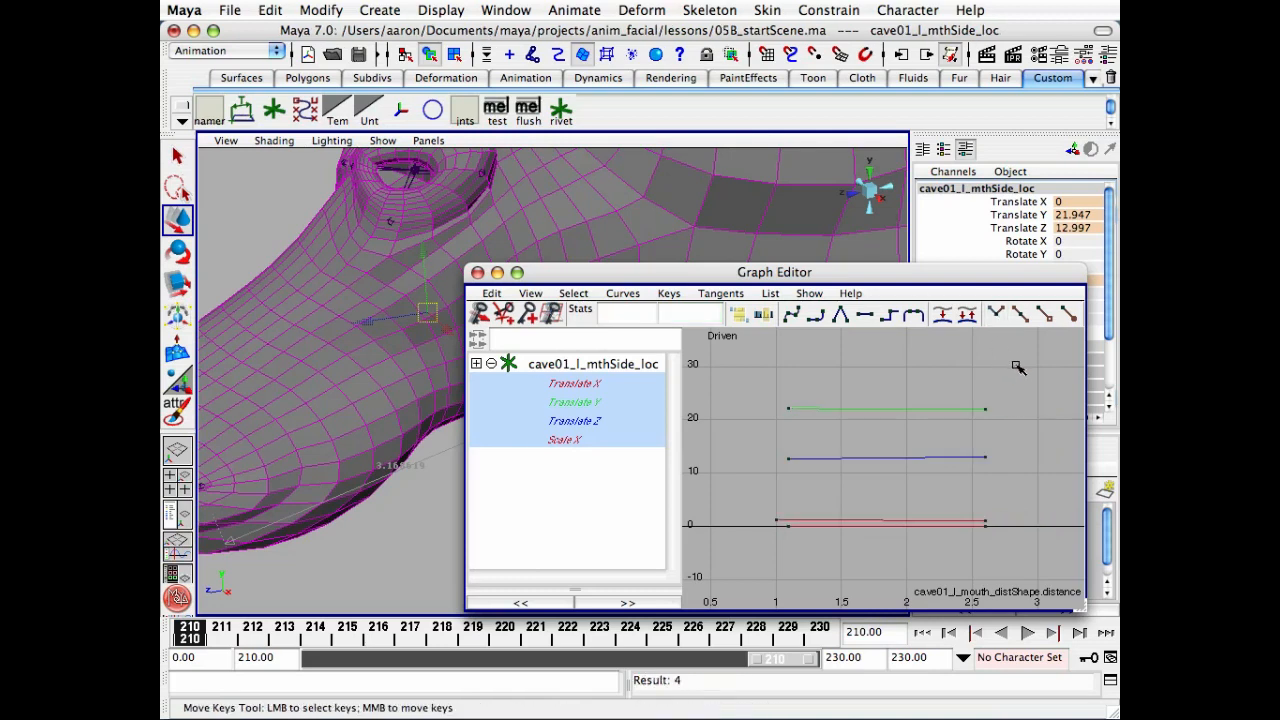
left_click_drag(1025, 598, 1027, 598)
left_click_drag(1036, 390, 1071, 593)
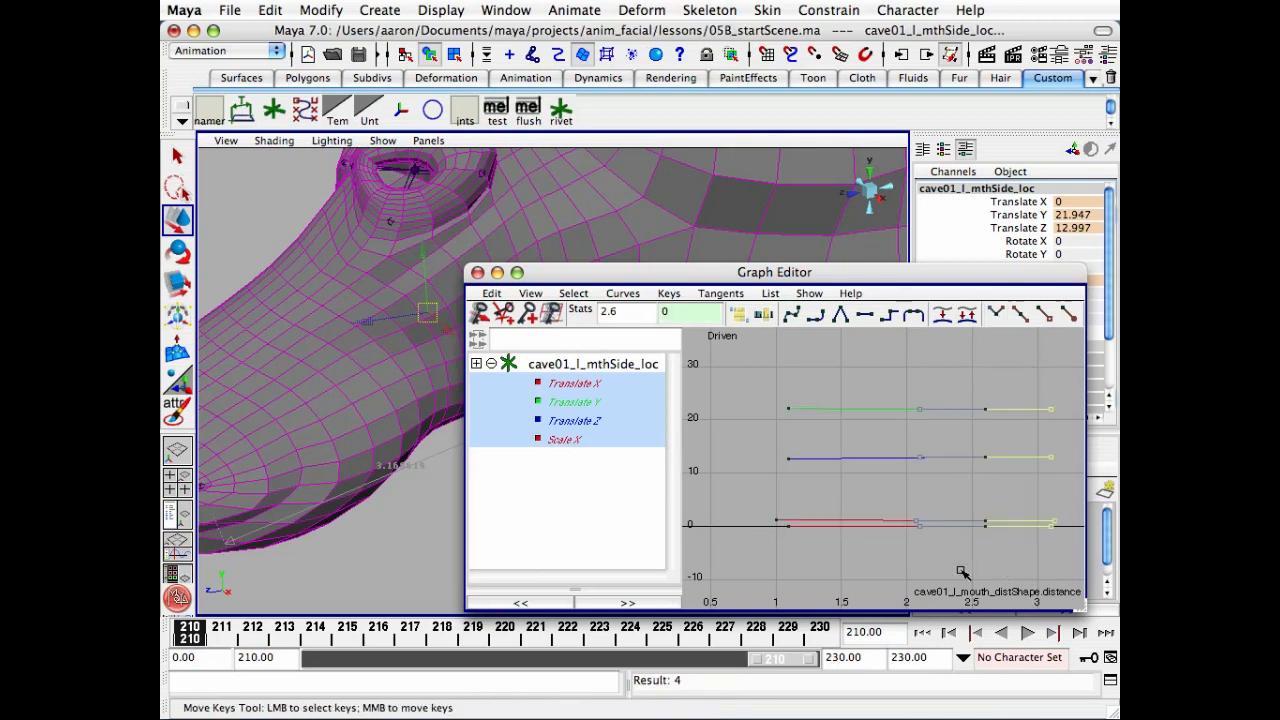
middle_click_drag(960, 562, 996, 557, "shift")
- Move the reduced Graph Editor clear of the mouth, play back the motion and scrub to frame 215 to check the cheek
left_click_drag(1080, 607, 968, 522)
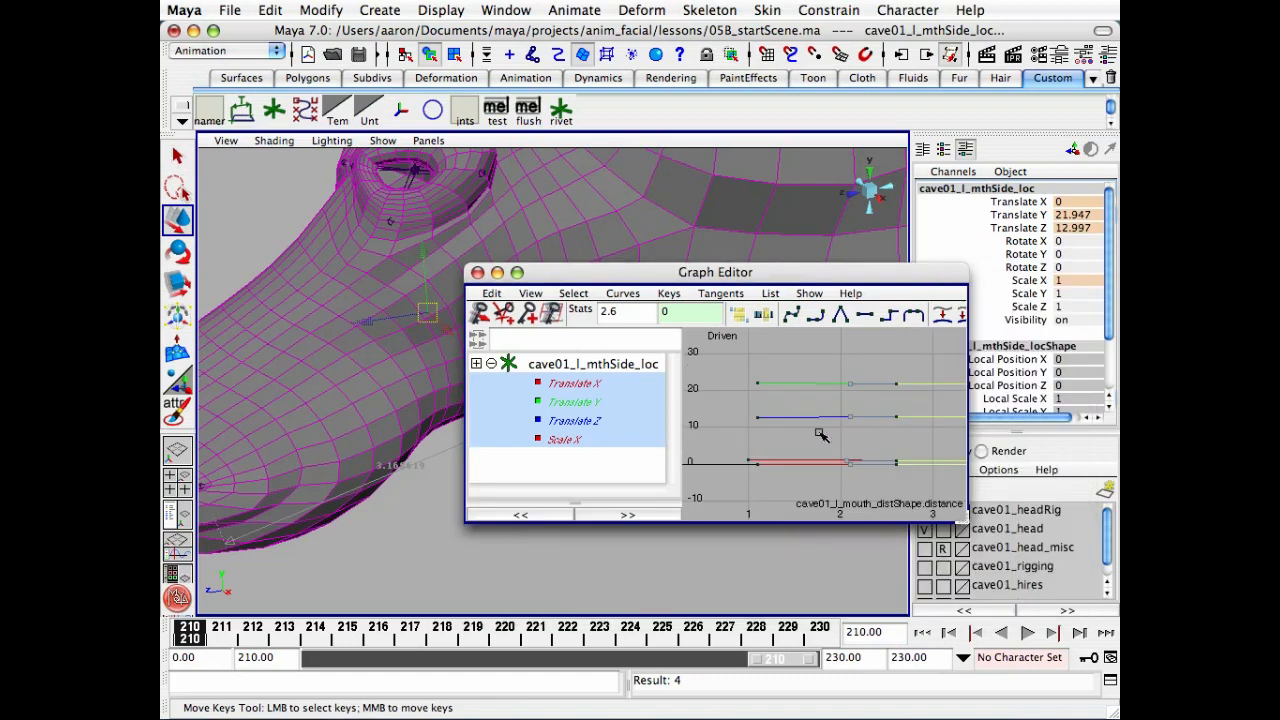
left_click_drag(777, 278, 908, 377)
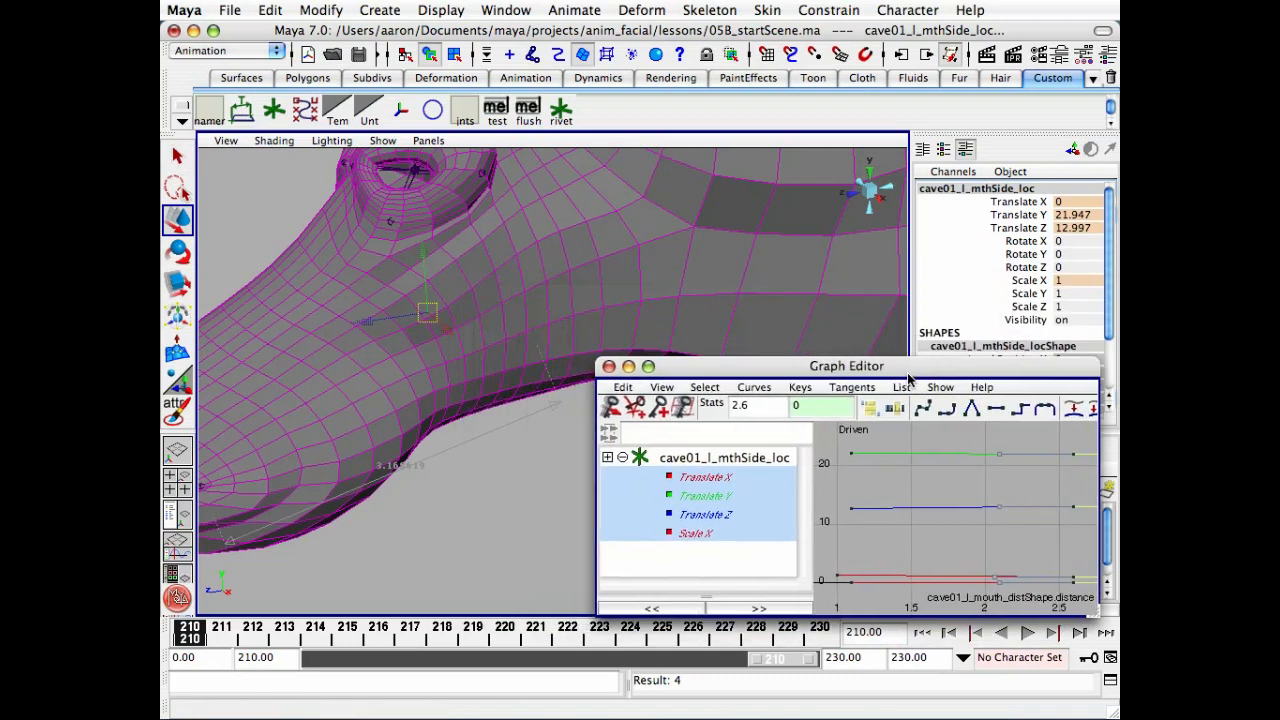
key("alt+v")
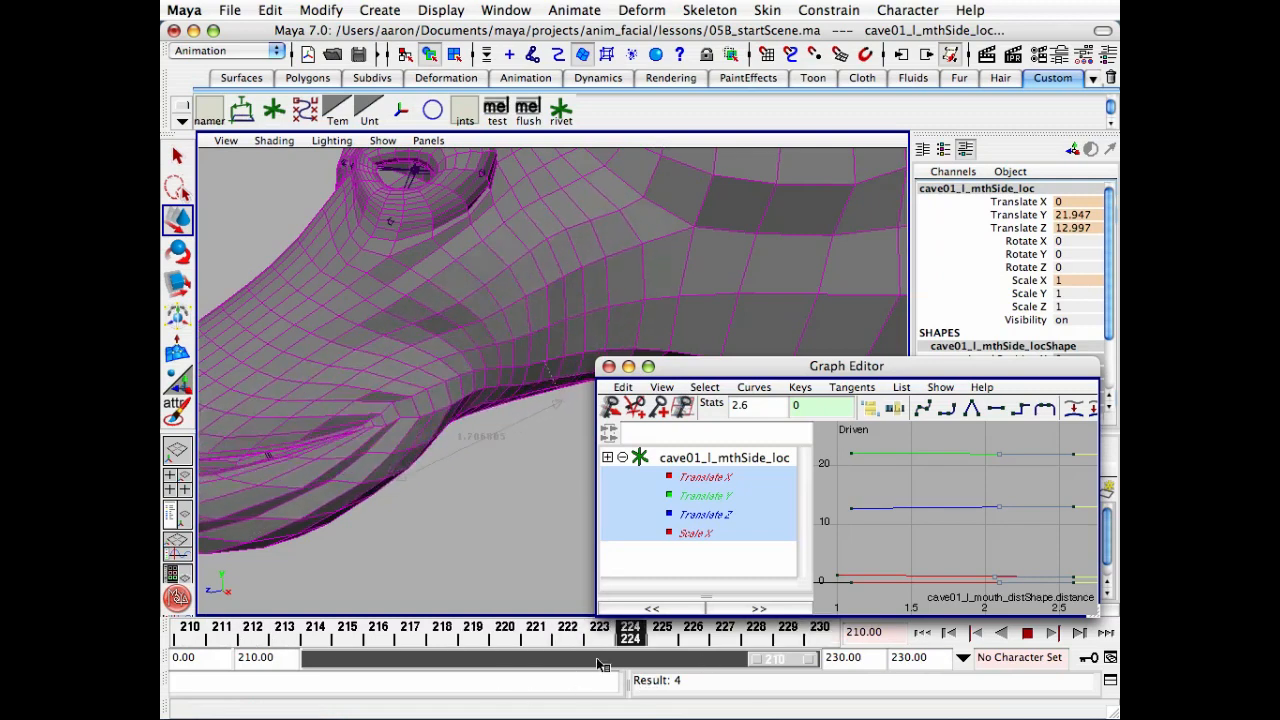
key("Escape")
left_click_drag(1082, 440, 1078, 601)
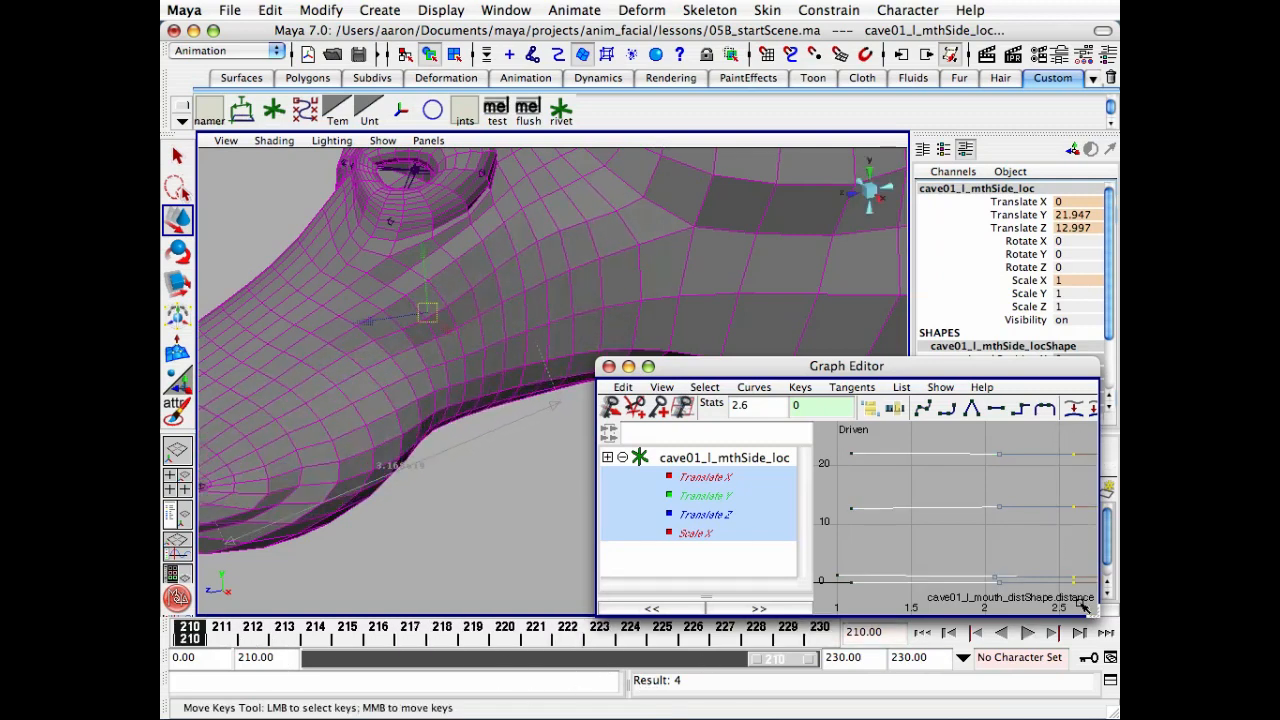
left_click_drag(203, 629, 348, 647)
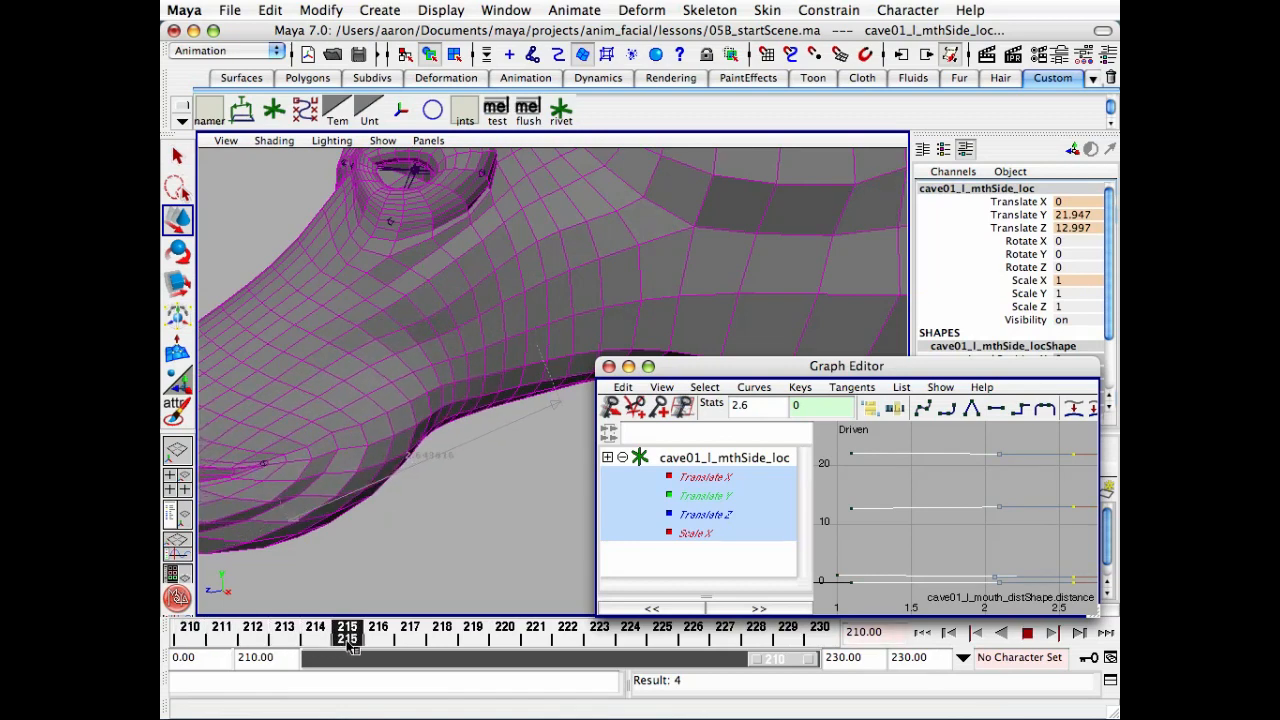
- Set the driver distance of the last keys on all four curves to 2.75 and scrub the timeline to check the cheek
double_click(743, 405)
type("2.75")
key("Return")
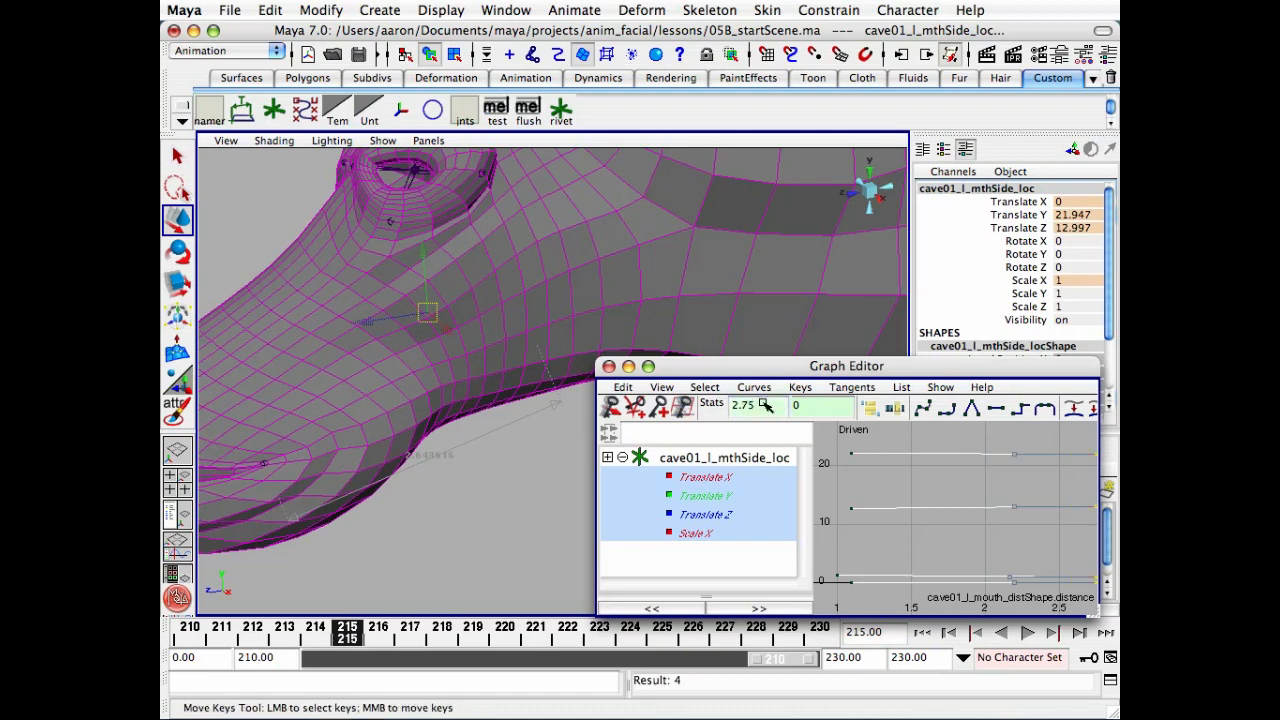
left_click_drag(192, 634, 543, 655)
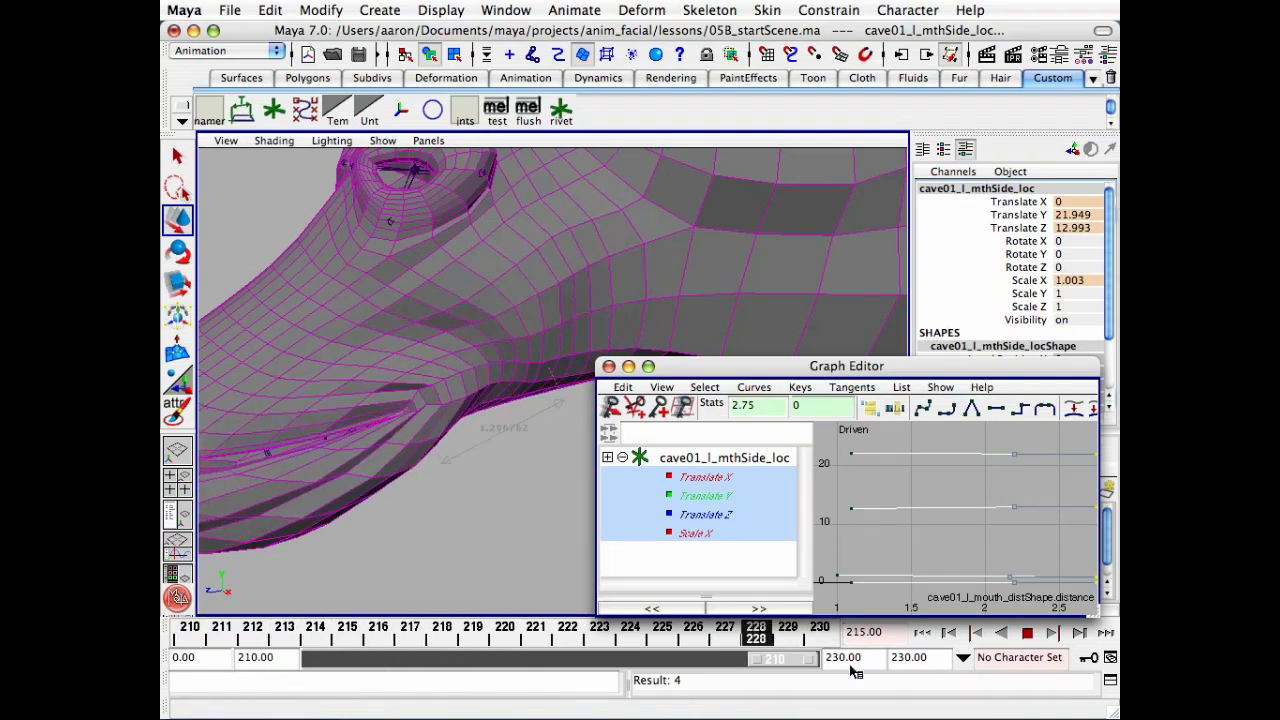
key("Escape")
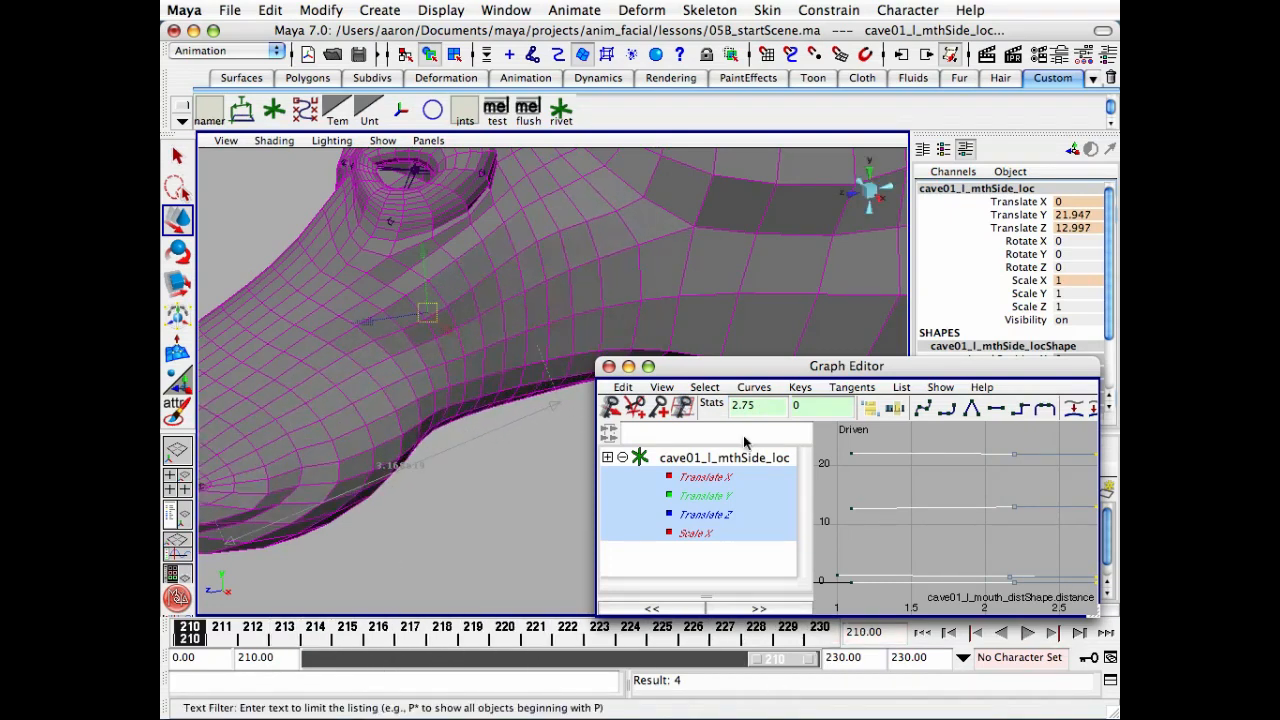
- Close the Graph Editor, deselect the mouth-side locator and show more of the head around the mouth
left_click(608, 367)
key("q")
left_click_drag(646, 506, 692, 480, "alt")
left_click(586, 434)
middle_click_drag(586, 434, 630, 438, "alt")
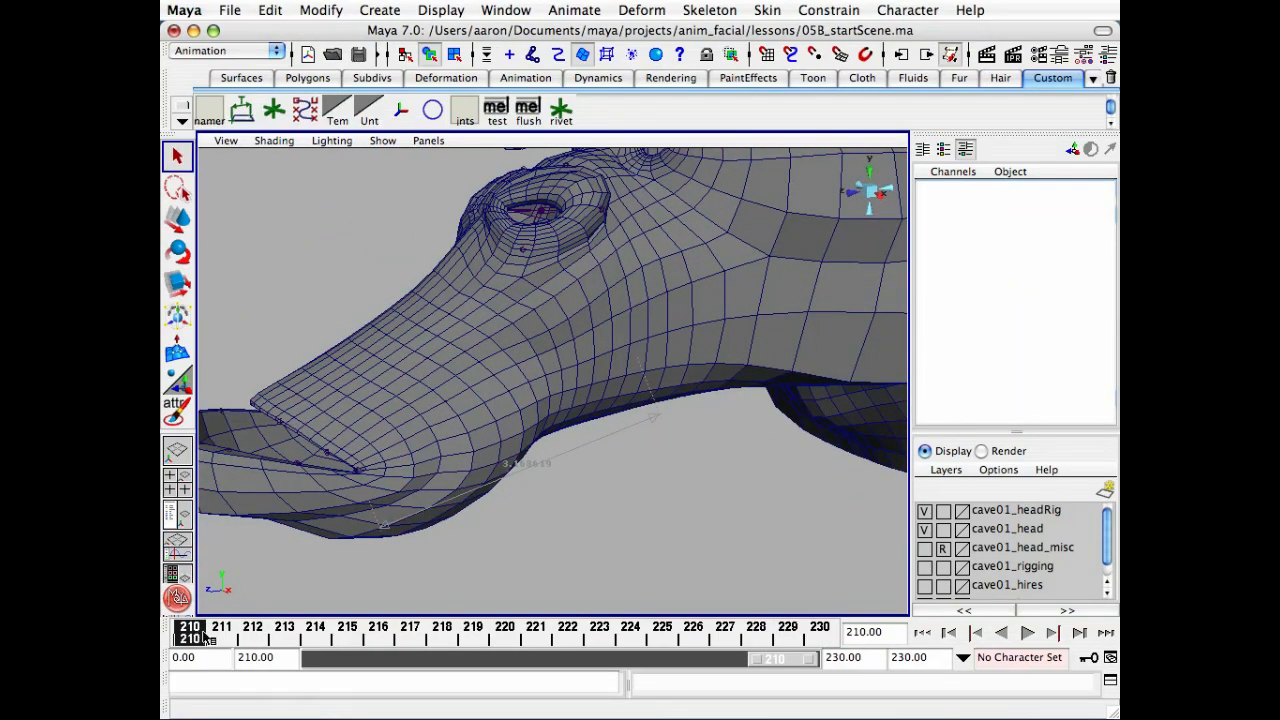
- Scrub back and forth between frames 210 and 230 to examine the cheek deformation from the side
left_click_drag(204, 638, 258, 638)
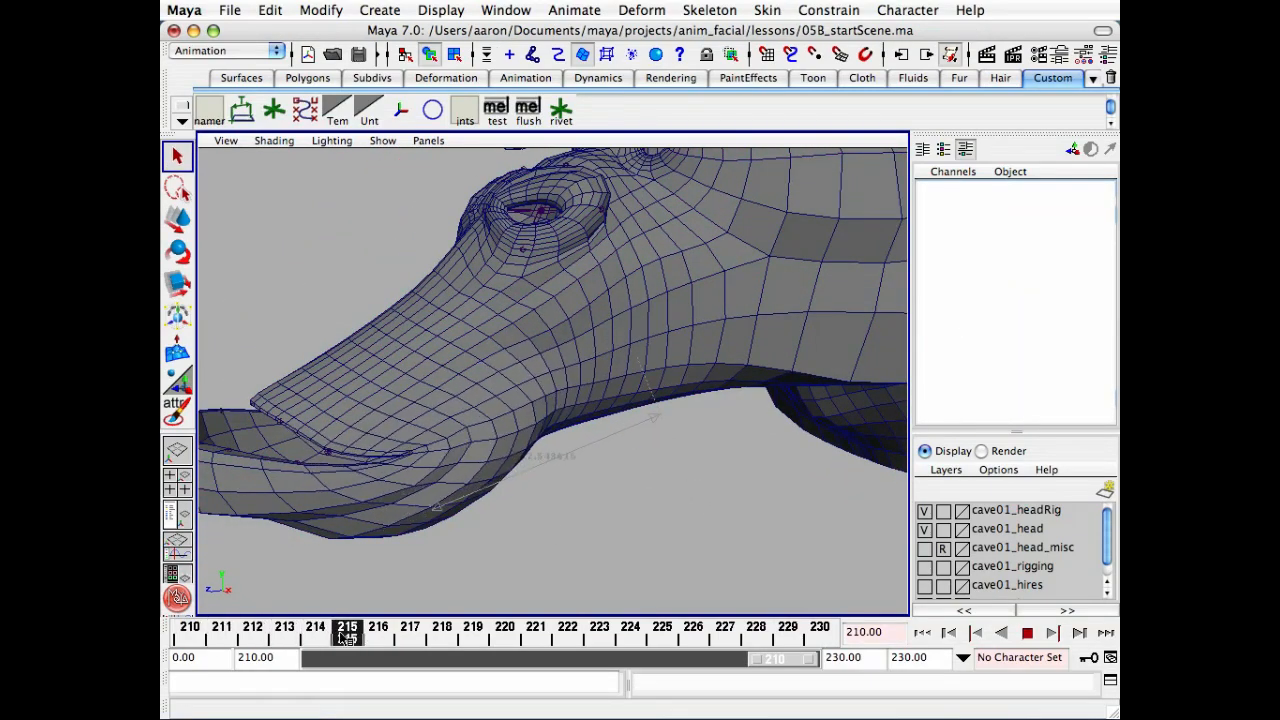
mouse_move(347, 638)
left_mouse_down()
mouse_move(504, 638)
mouse_move(285, 648)
mouse_move(505, 645)
mouse_move(795, 605)
mouse_move(932, 567)
mouse_move(192, 628)
mouse_move(828, 612)
left_mouse_up()
left_click_drag(420, 290, 467, 359, "alt")
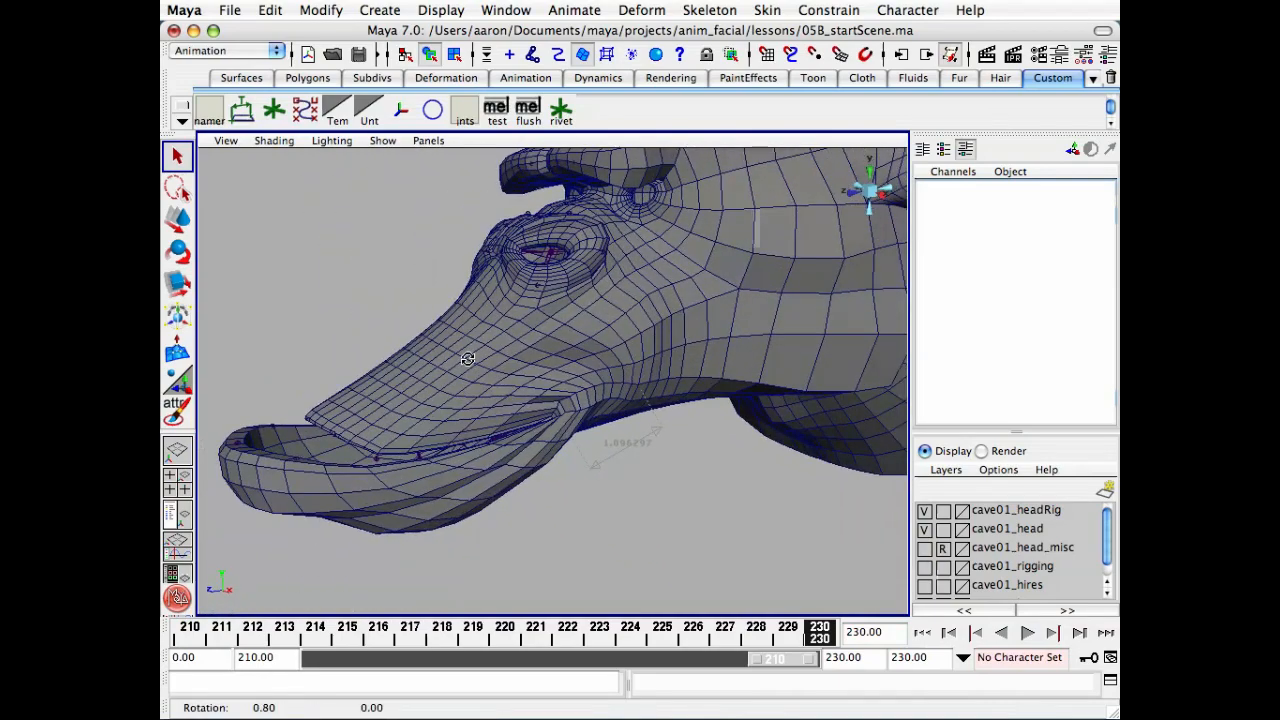
key("alt+v")
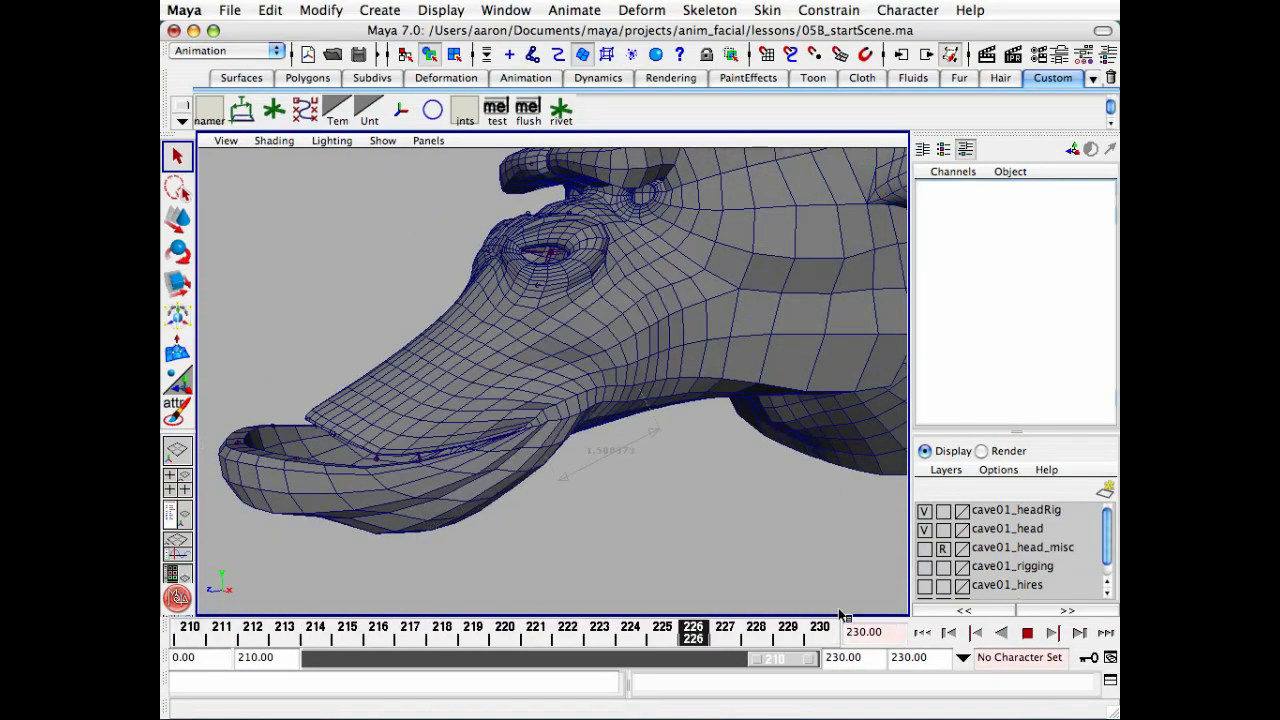
key("alt+v")
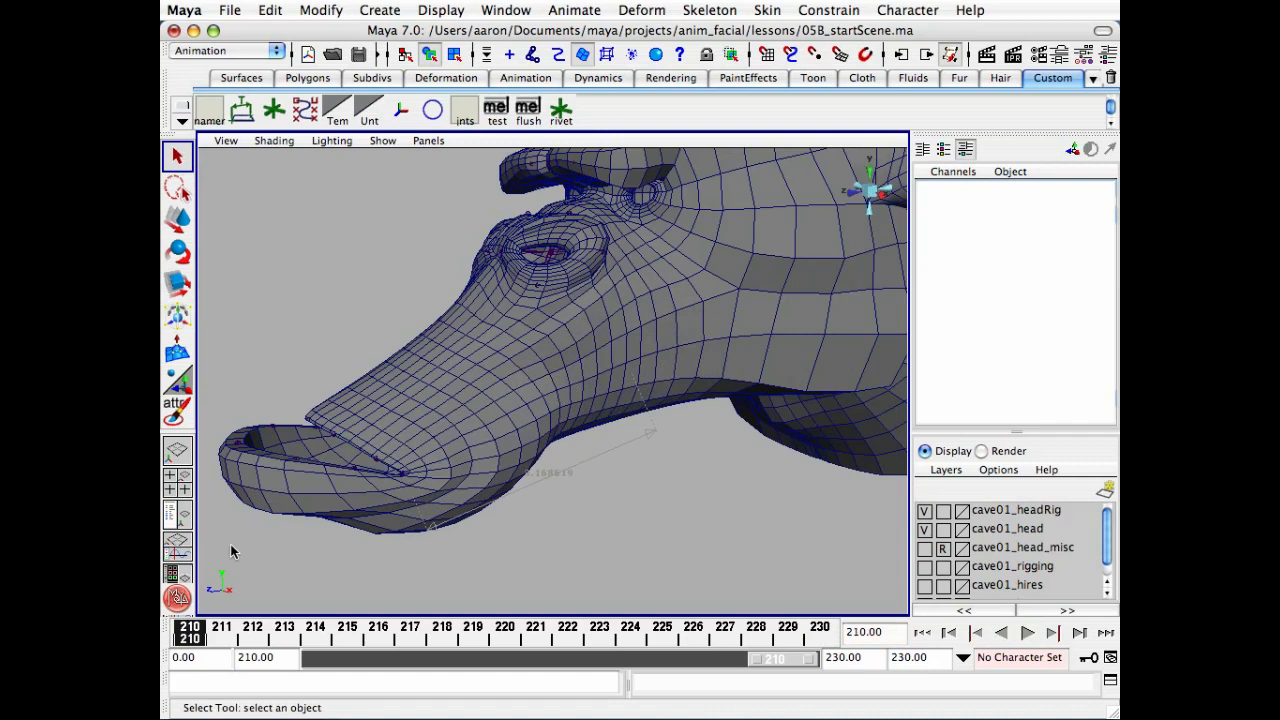
- Switch to the Side By Side saved layout and give its empty orthographic view a new perspective camera
left_click(427, 141)
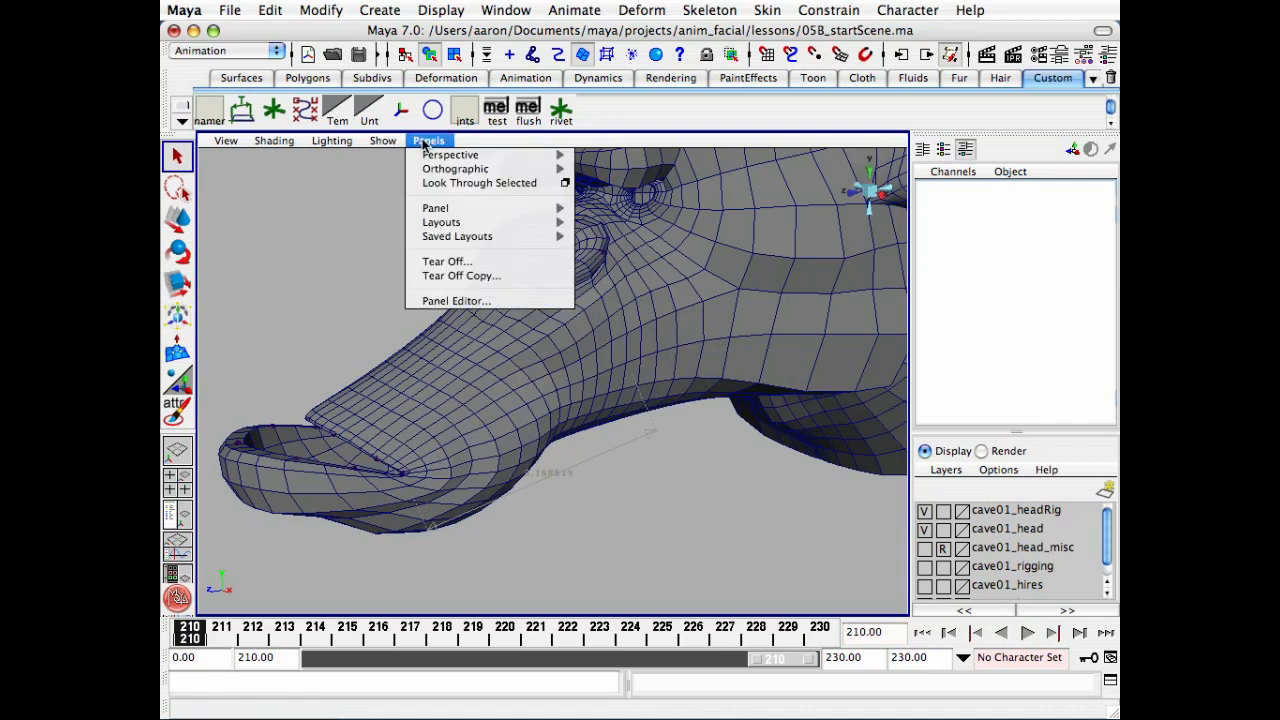
mouse_move(485, 237)
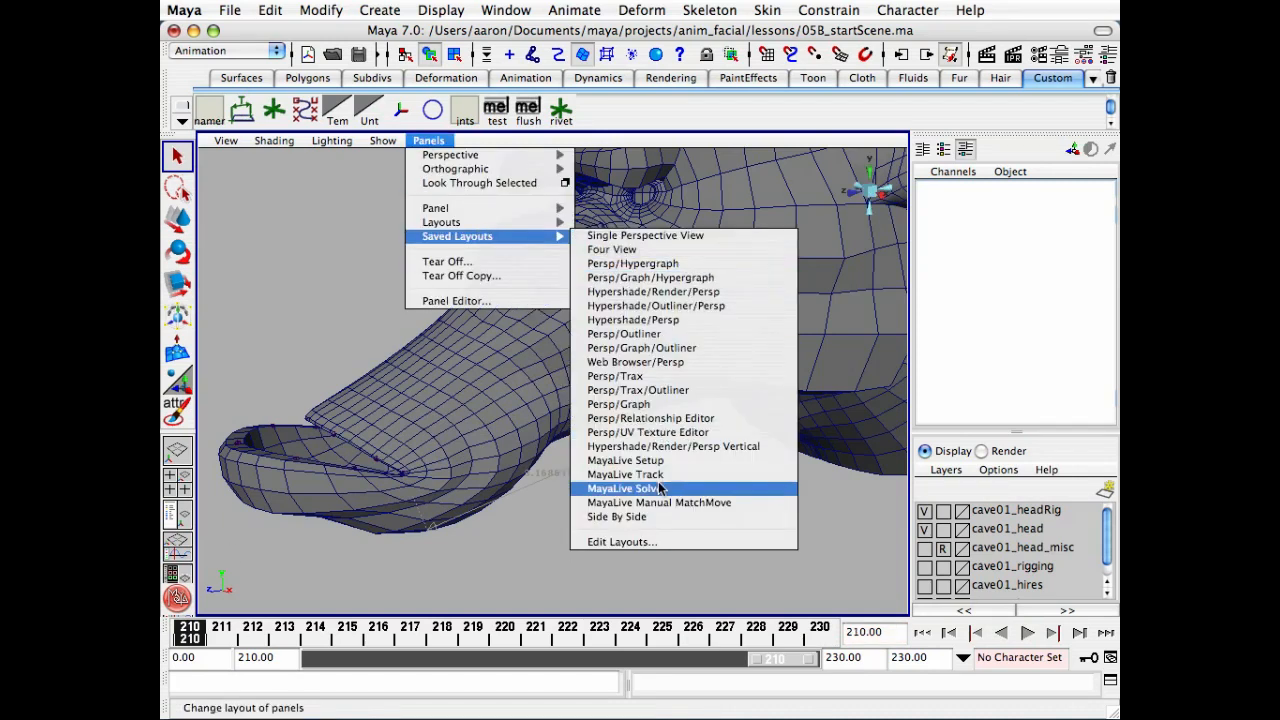
left_click(620, 516)
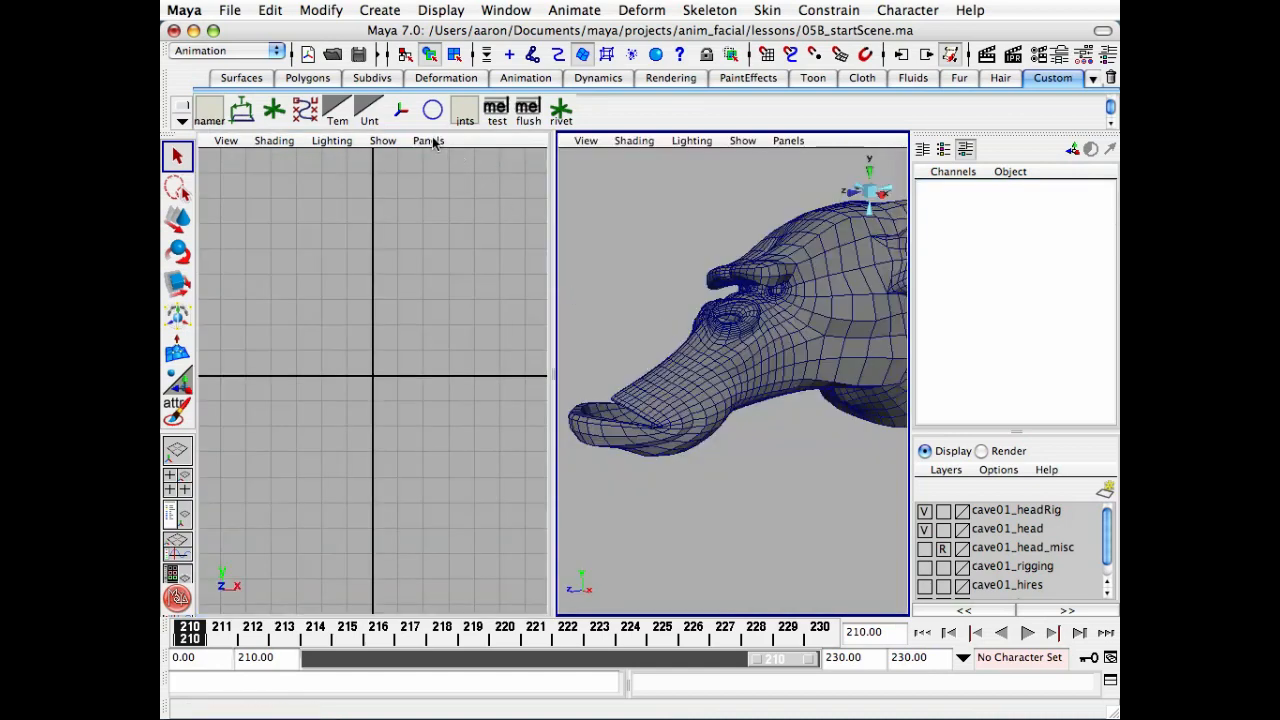
left_click(430, 141)
mouse_move(520, 155)
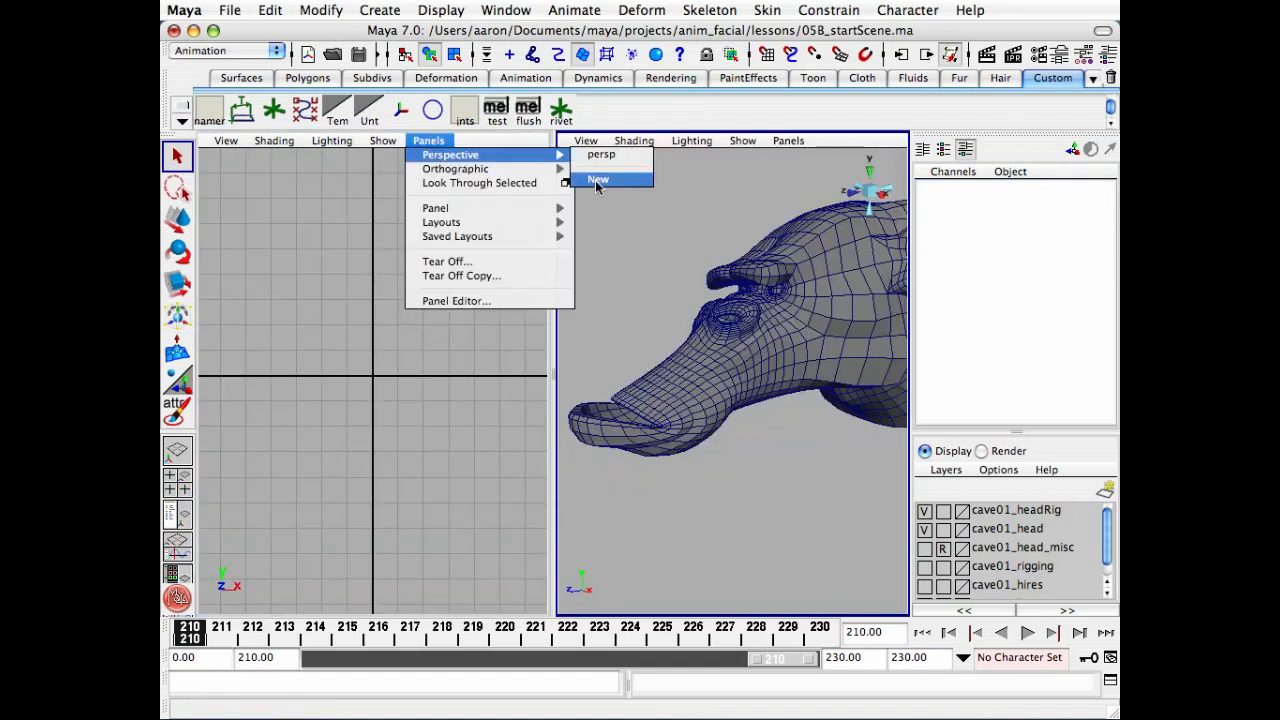
left_click(598, 179)
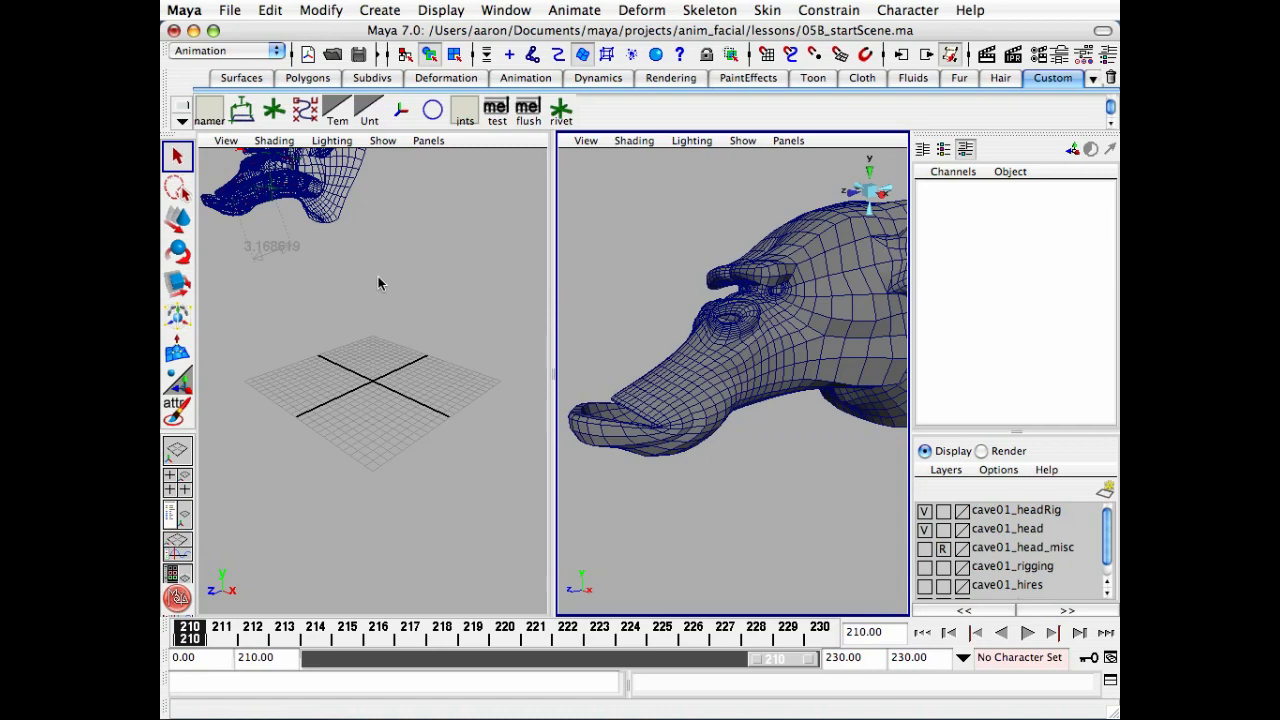
- Shade the new camera view, frame the head from its opposite side and lengthen the camera's focal length
key("5")
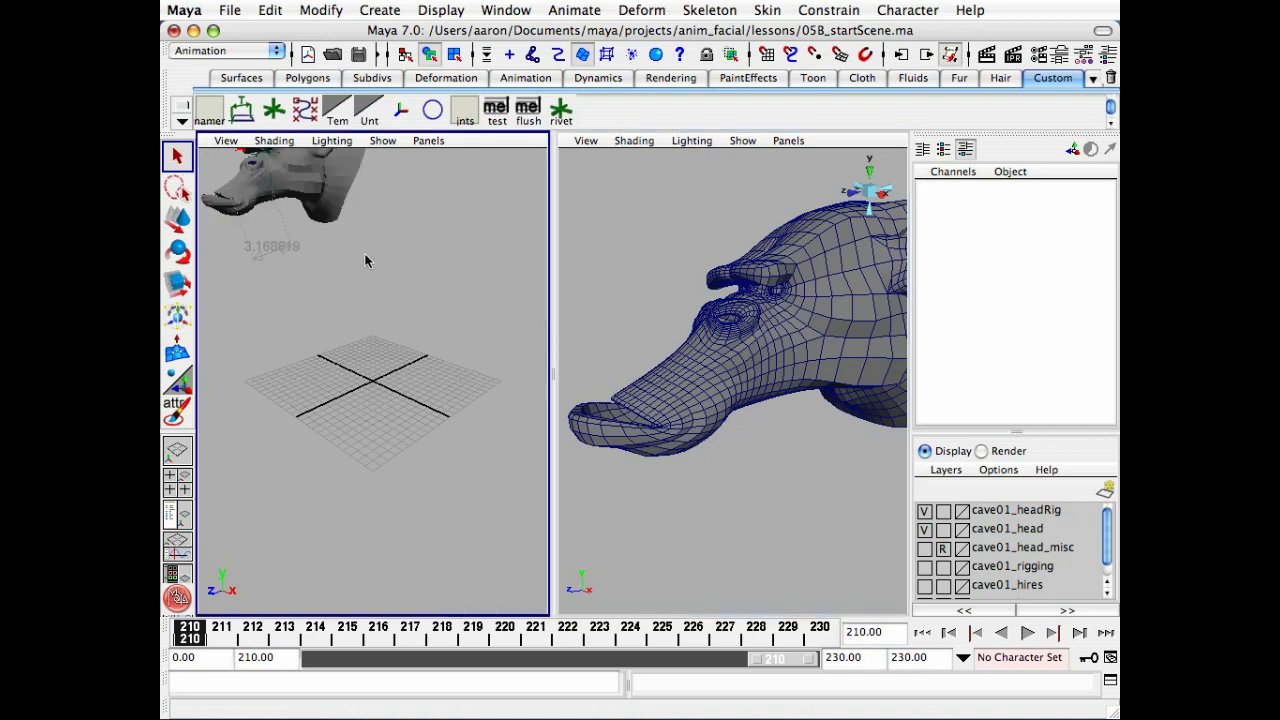
left_click(338, 198)
key("f")
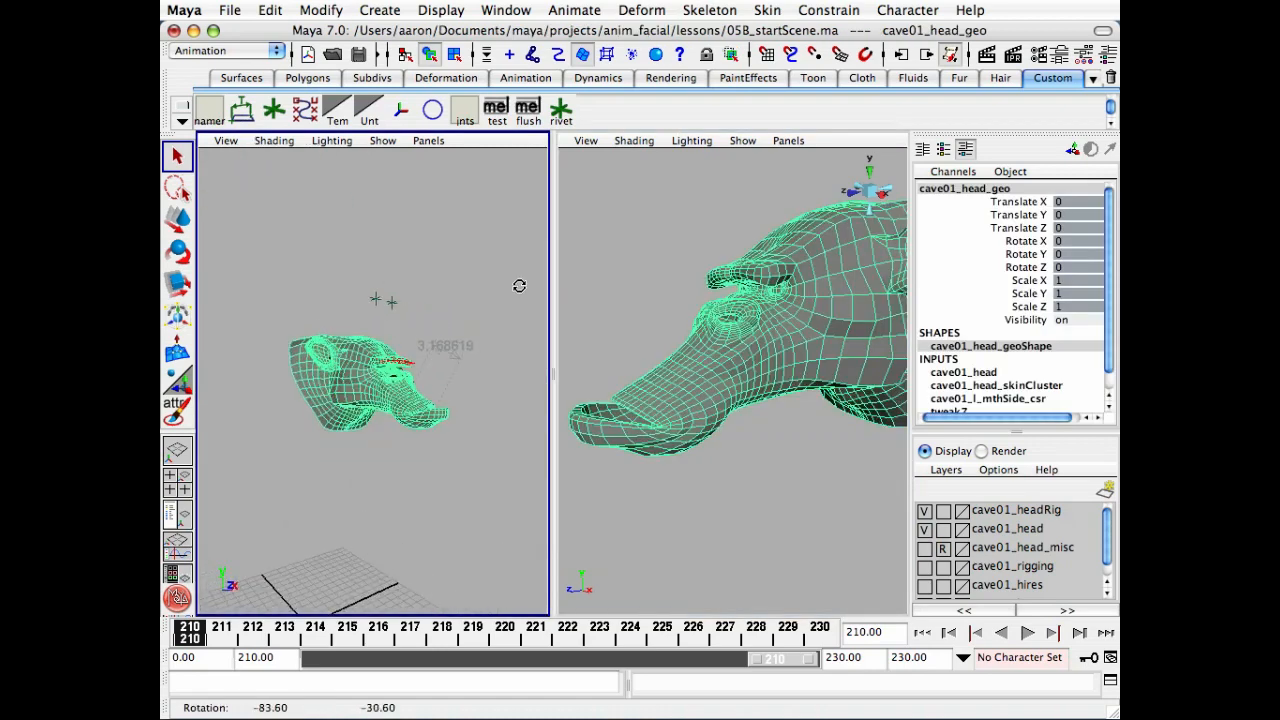
left_click(227, 142)
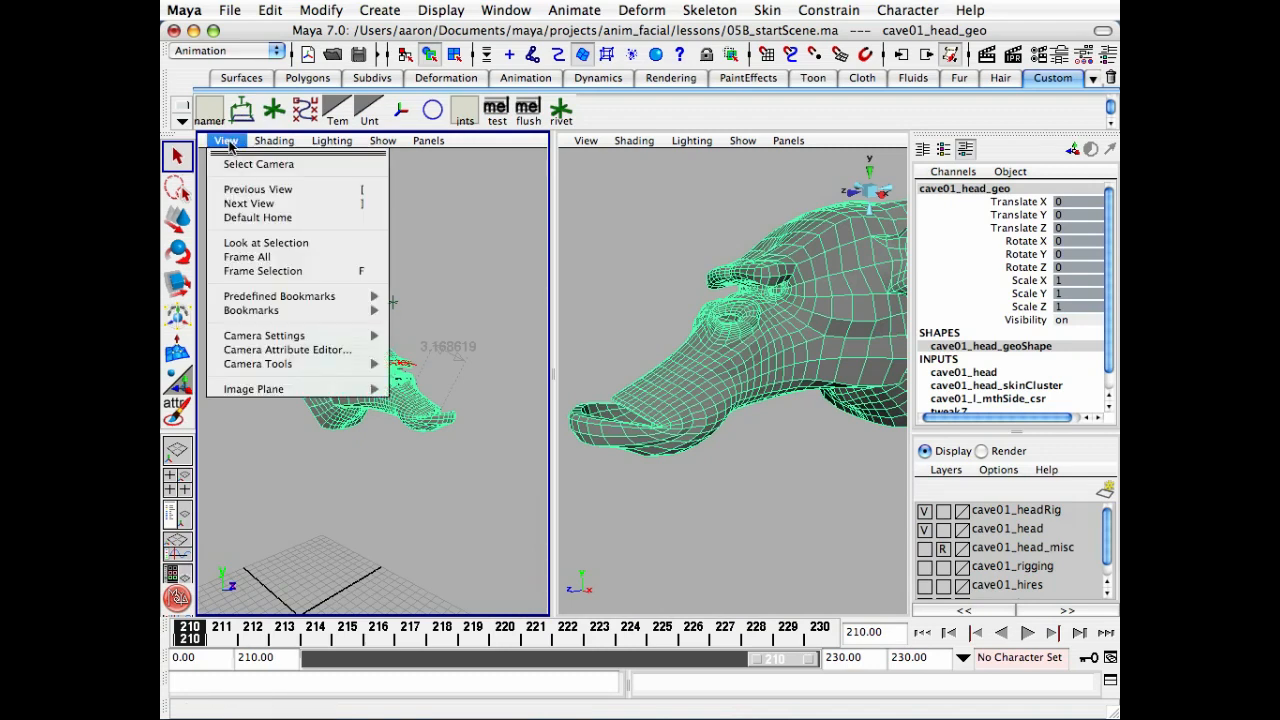
left_click(264, 353)
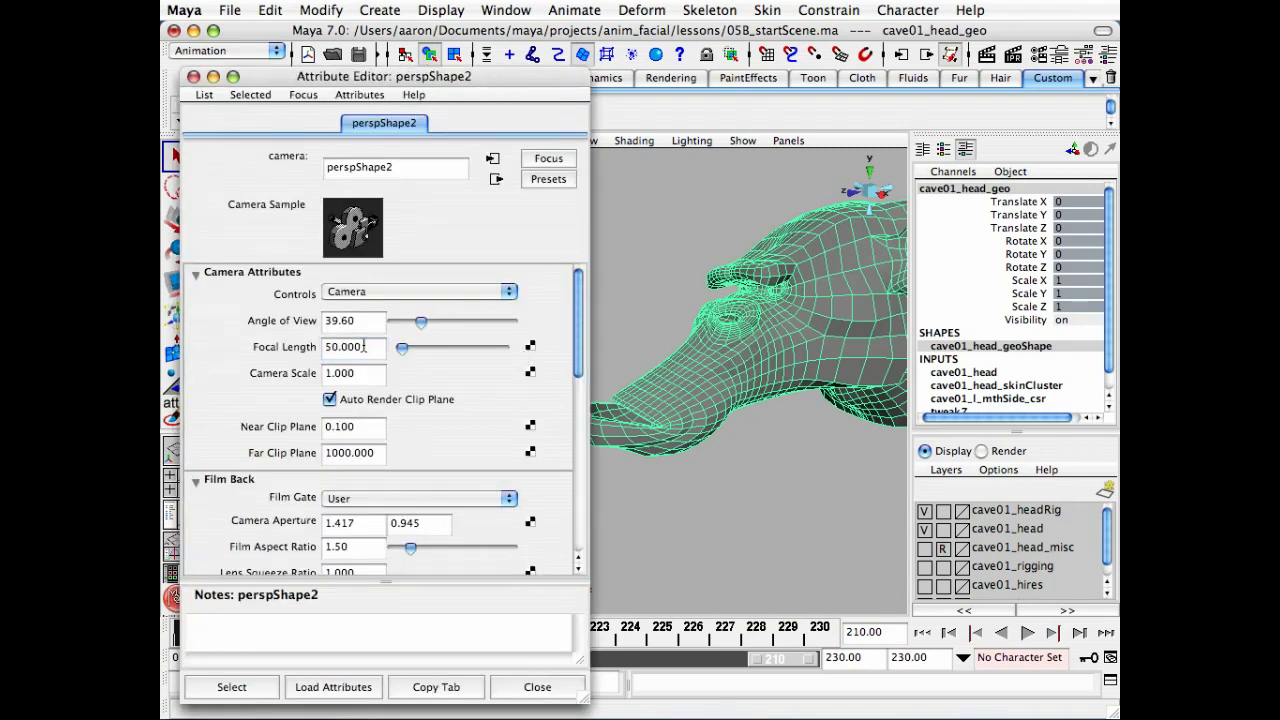
left_click(538, 687)
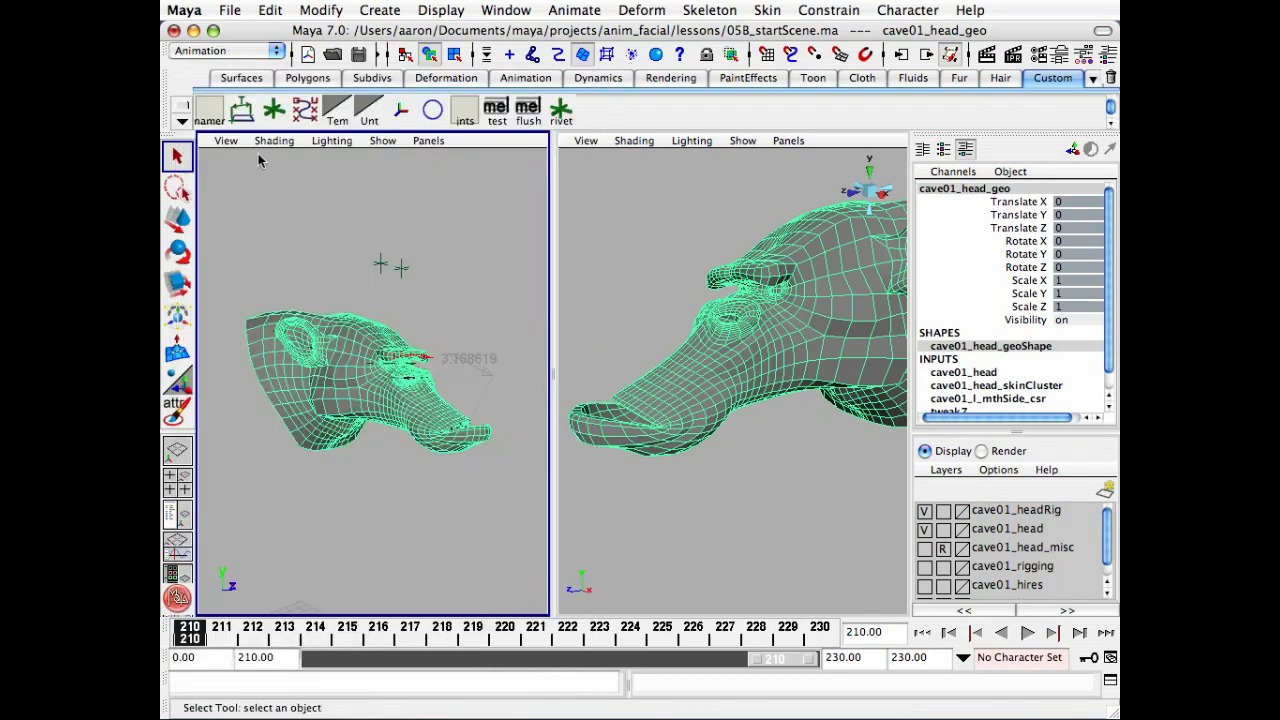
- Display wireframe on shaded in the new camera view, match its framing to the original view and deselect the head
left_click(274, 140)
left_click(300, 288)
mouse_move(338, 378)
right_mouse_down("alt")
mouse_move(424, 412)
mouse_move(452, 354)
right_mouse_up("alt")
middle_click_drag(408, 196, 398, 170, "alt")
right_click_drag(398, 170, 362, 195, "alt")
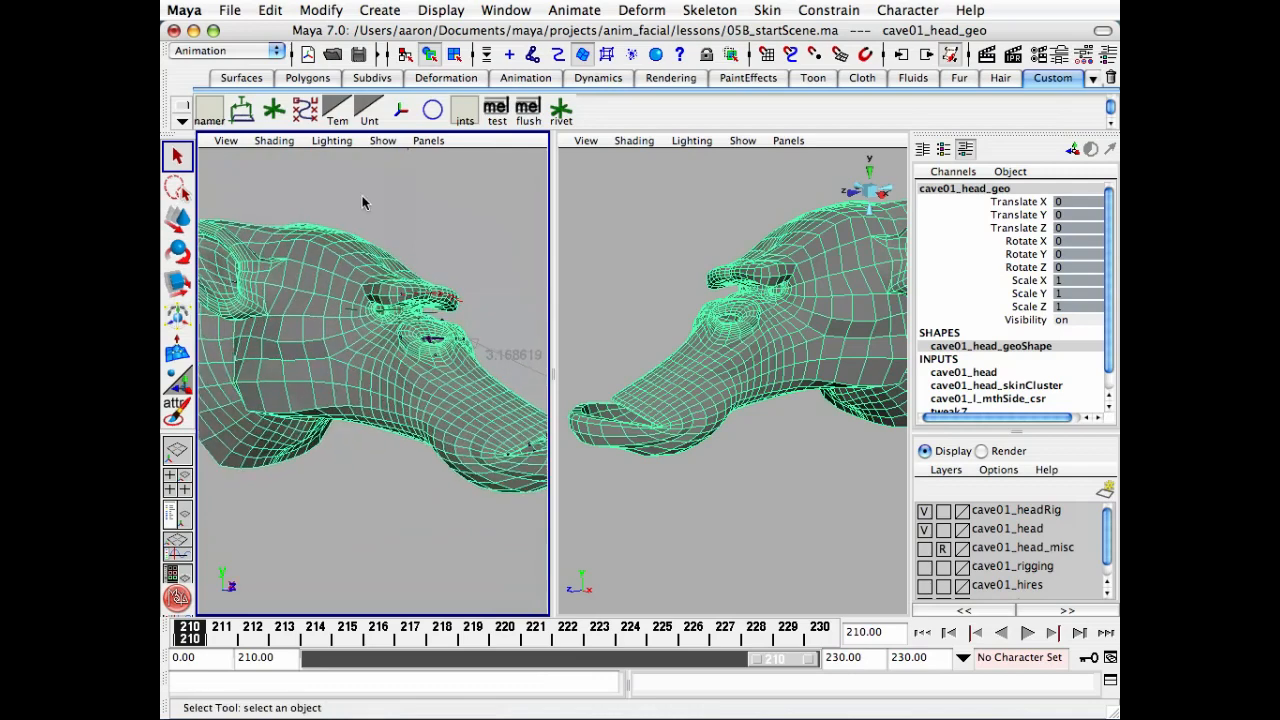
middle_click_drag(366, 198, 326, 174, "alt")
left_click_drag(344, 192, 361, 198, "alt")
middle_click_drag(361, 201, 364, 201, "alt")
left_click(457, 200)
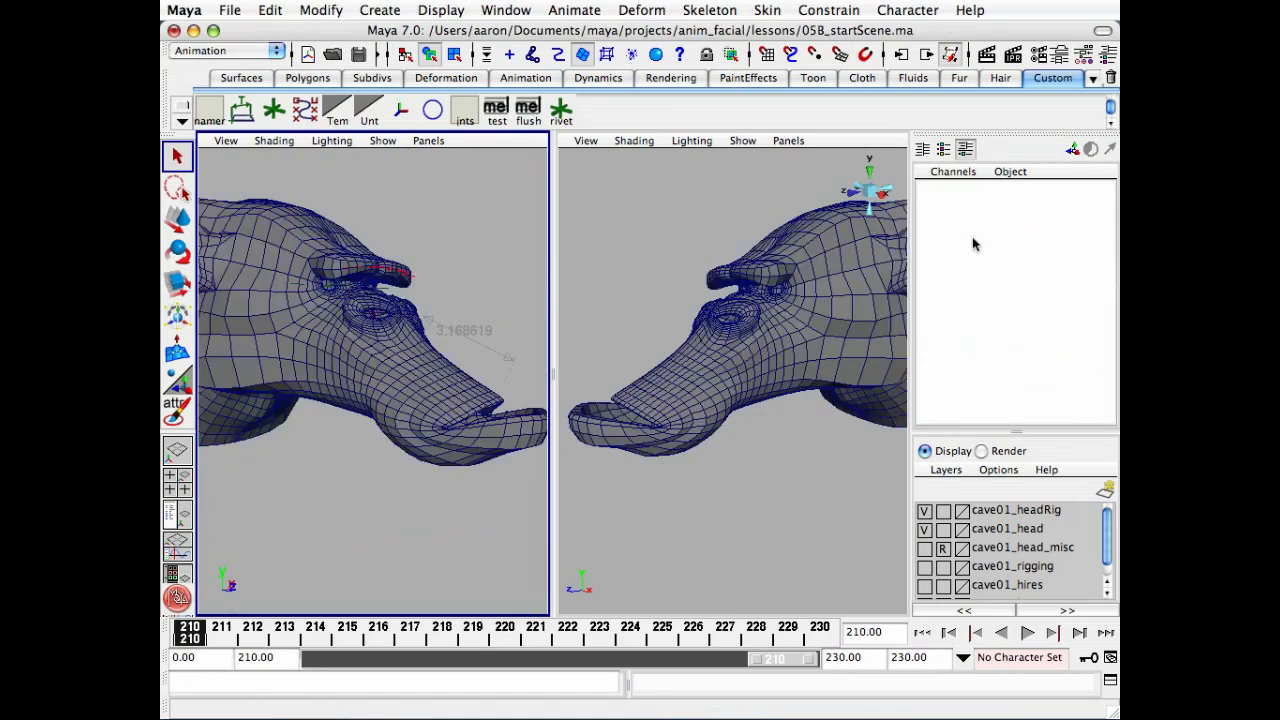
- Hide the Channel Box and Layer Editor to widen both views, and show only polygons in the new camera view
left_click(951, 137)
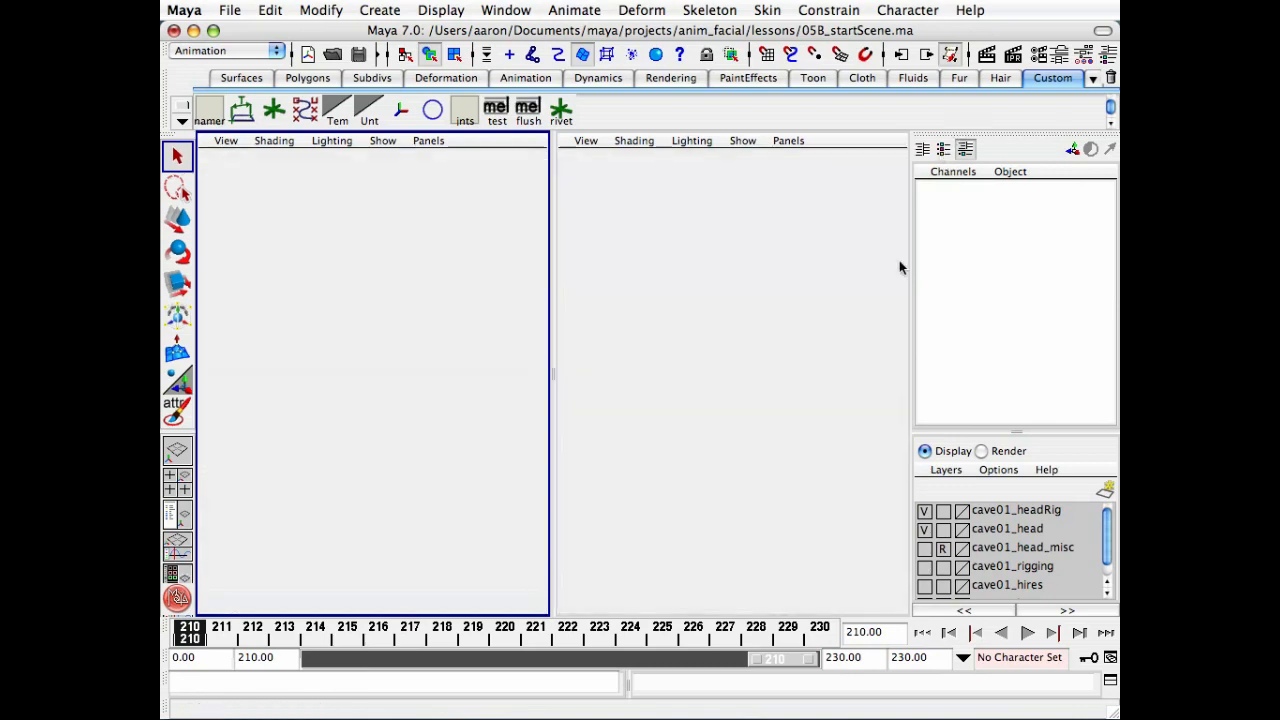
middle_click_drag(478, 312, 467, 331, "alt")
mouse_move(467, 331)
left_mouse_down("alt")
mouse_move(482, 314)
mouse_move(466, 329)
left_mouse_up("alt")
left_click(384, 141)
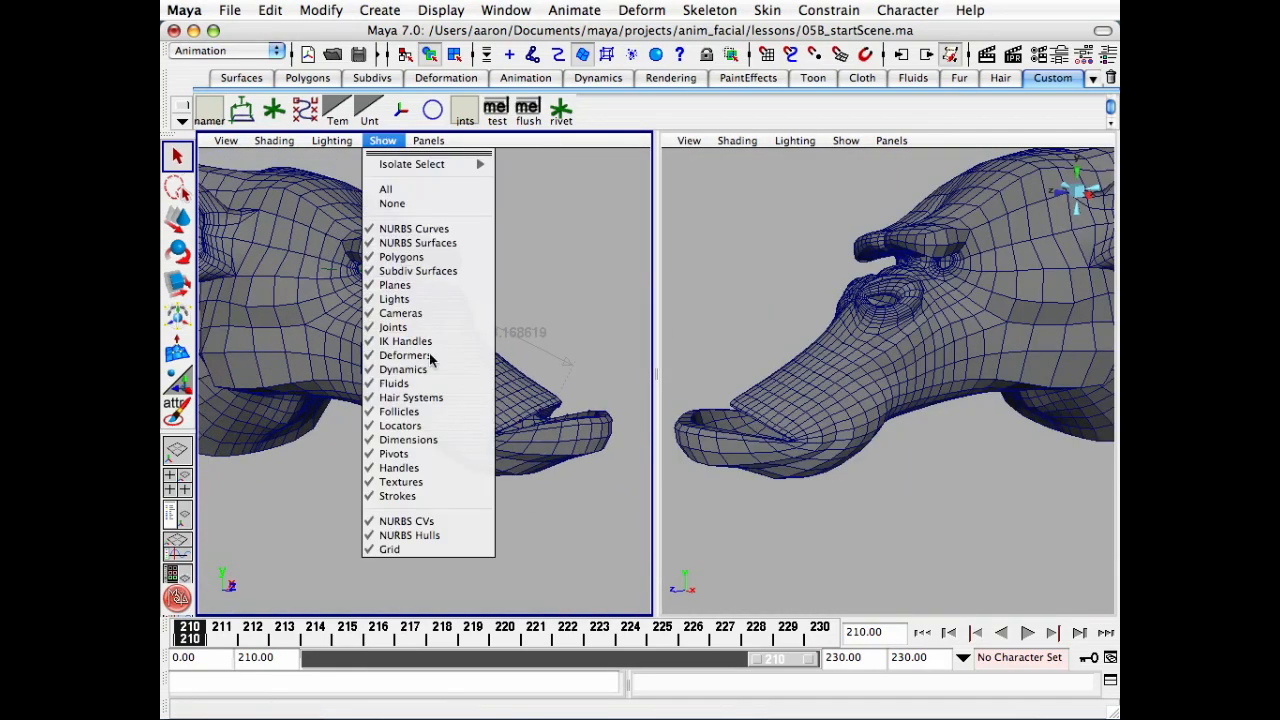
left_click(392, 203)
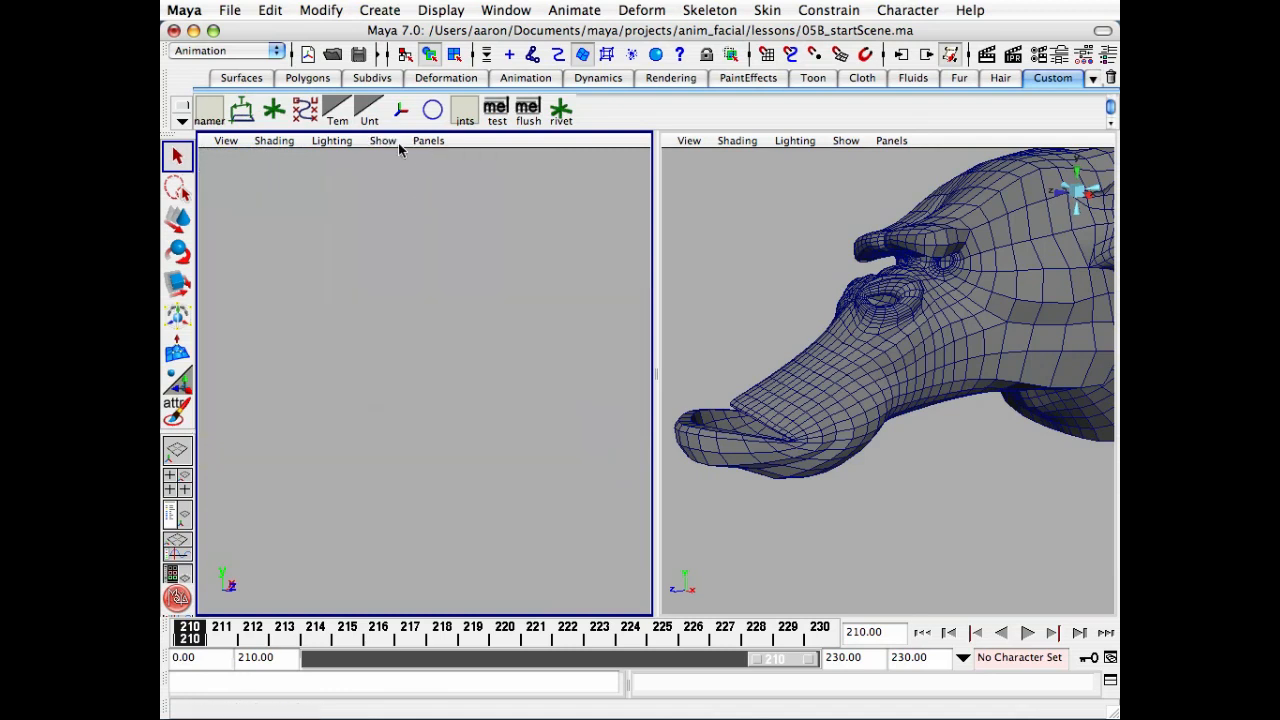
left_click(384, 143)
left_click(403, 257)
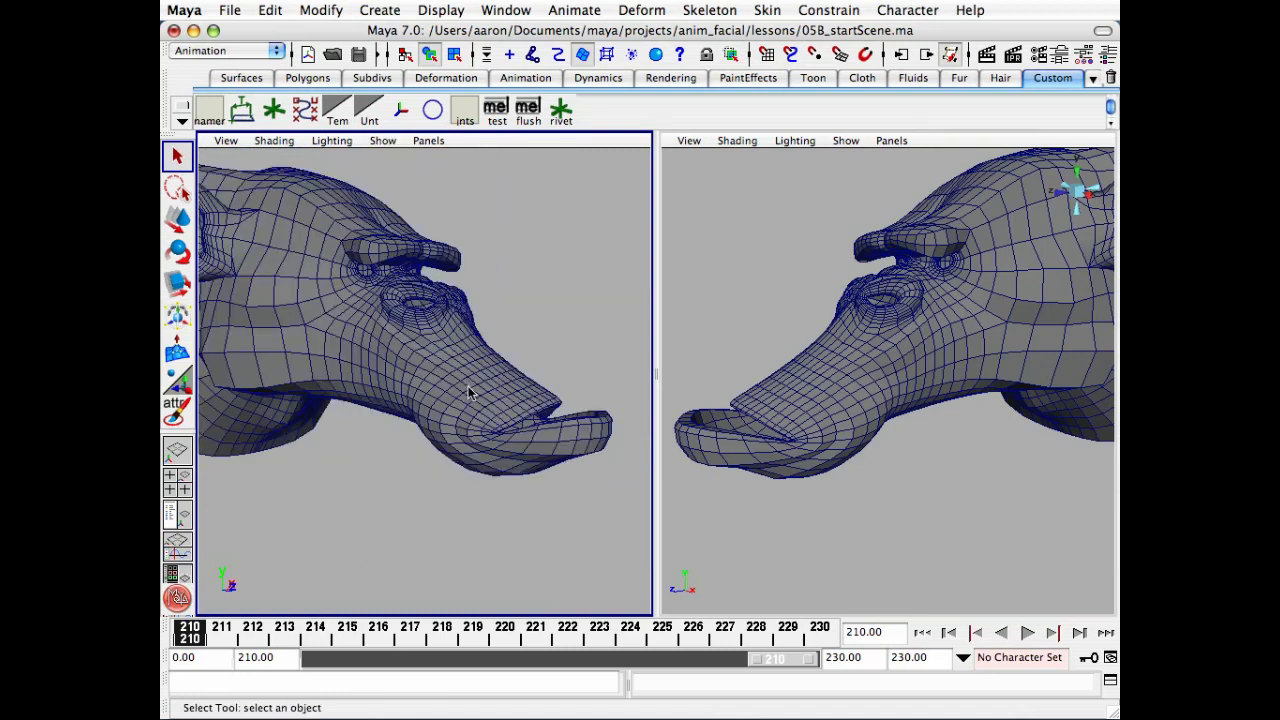
- Play through frames 210 to 230 repeatedly to compare the cheek deformation on both sides of the head
key("alt+v")
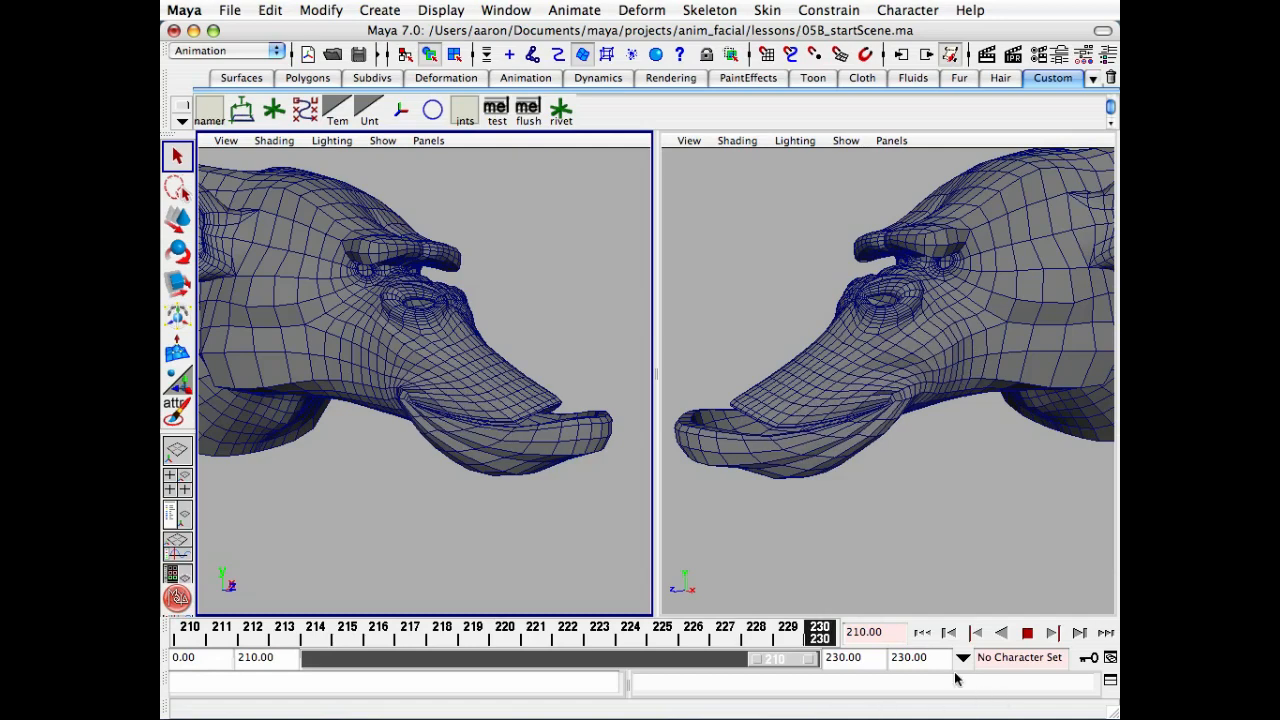
key("Escape")
key("alt+v")
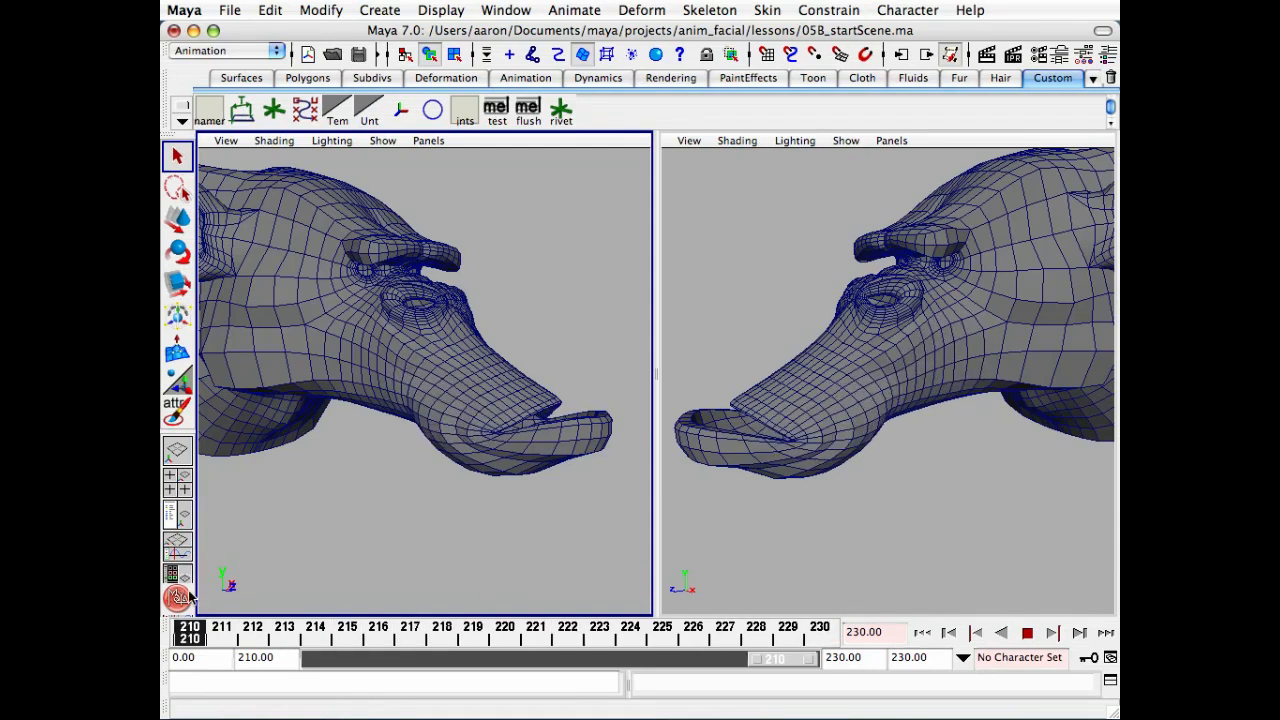
key("Escape")
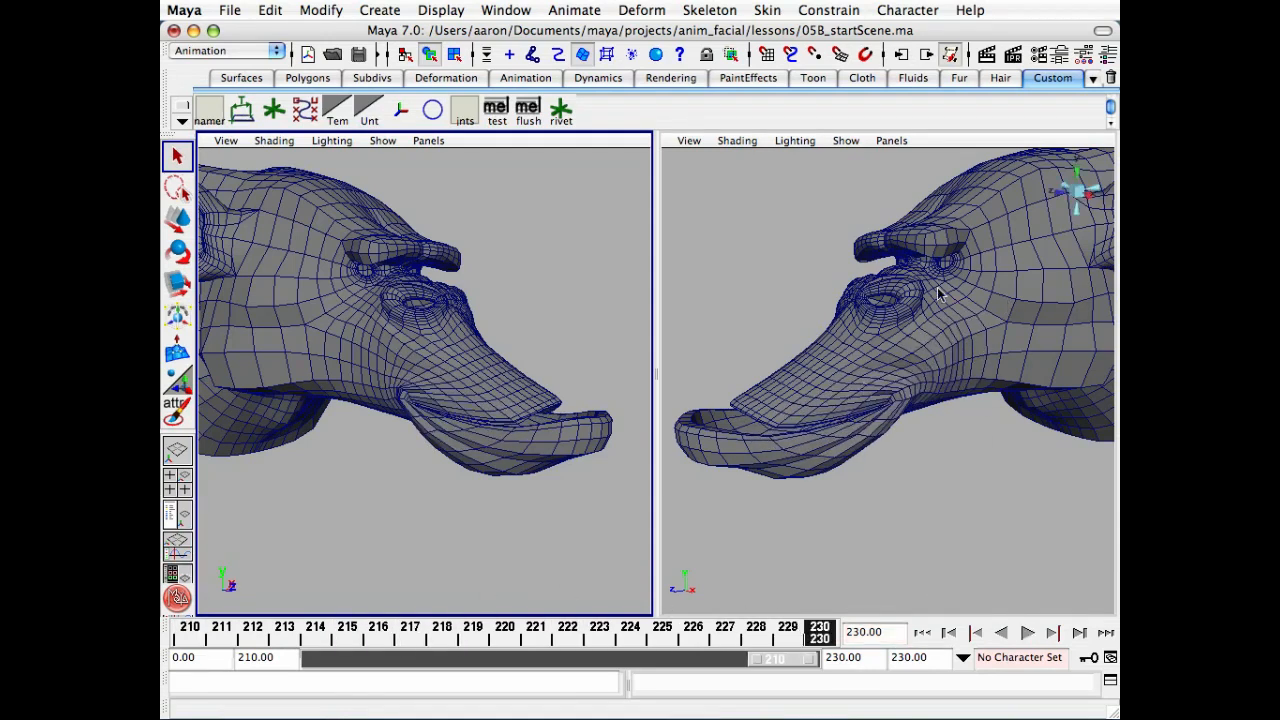
key("alt+v")
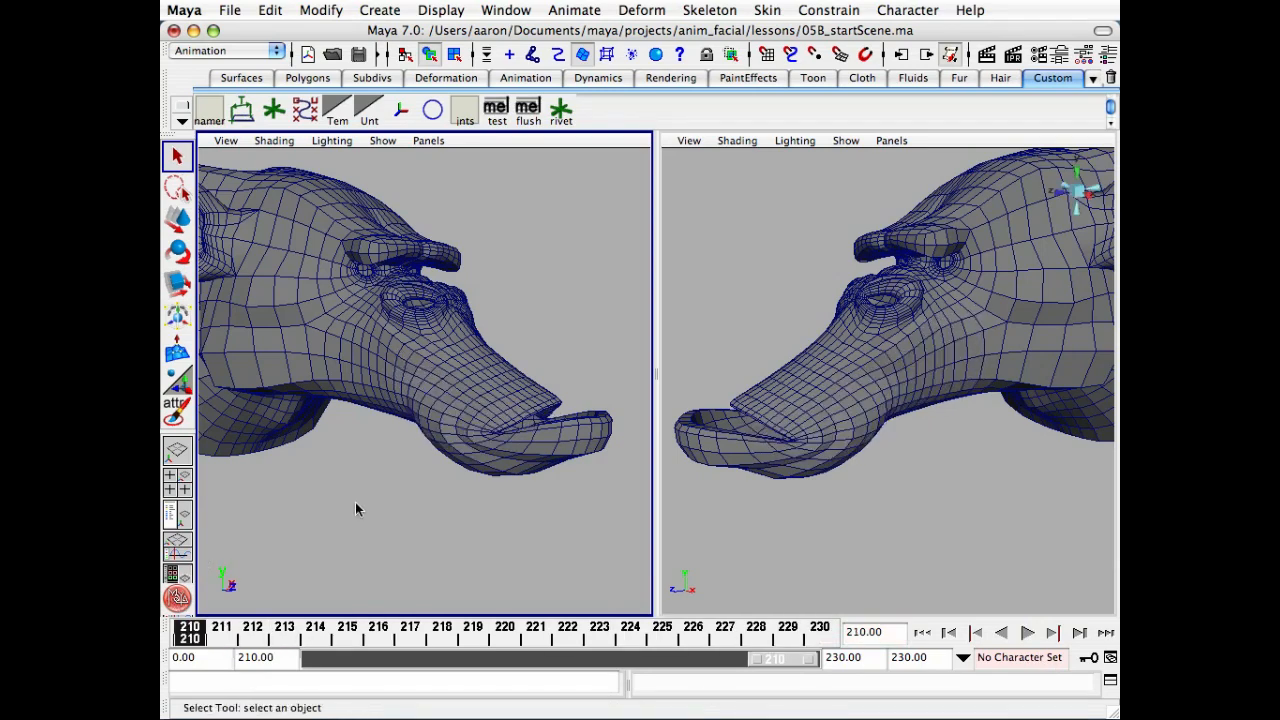
- Maximize the original perspective view and scrub between frames 210 and 230 to inspect the mouth corner and cheek from several angles
key("space")
right_click_drag(600, 438, 577, 418, "alt")
middle_click_drag(577, 418, 580, 473, "alt")
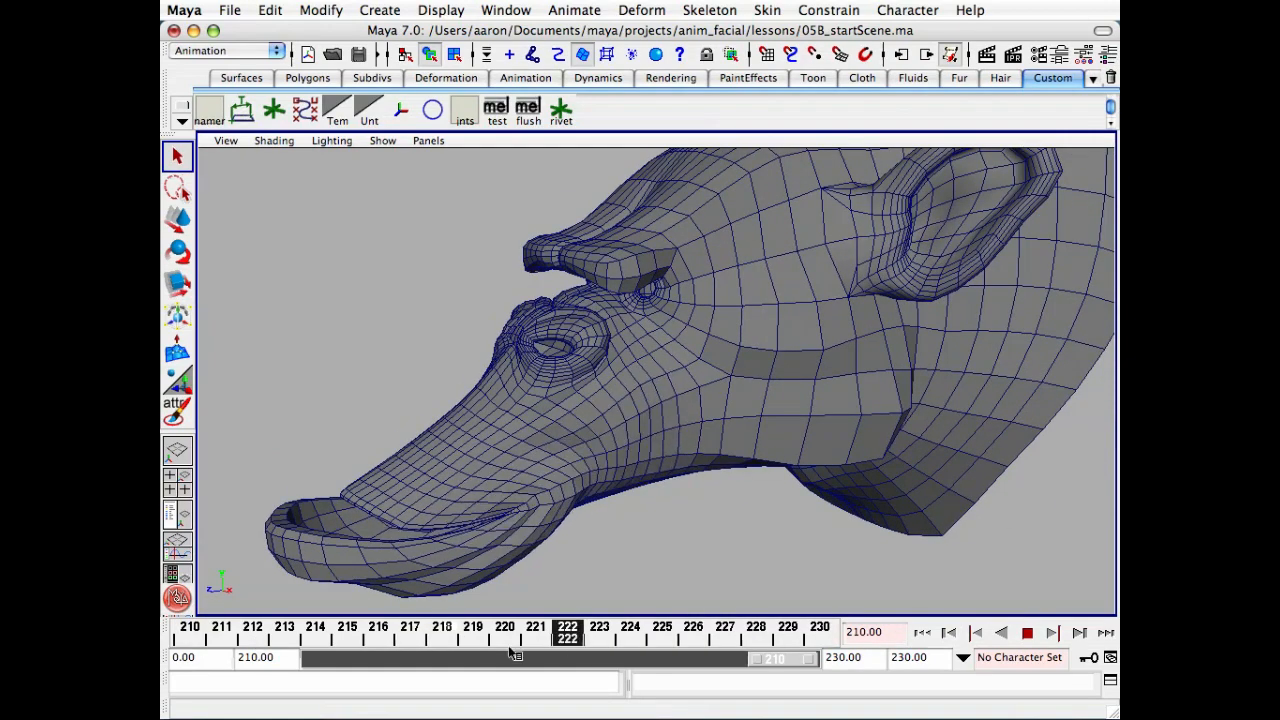
left_click_drag(517, 478, 551, 529, "alt")
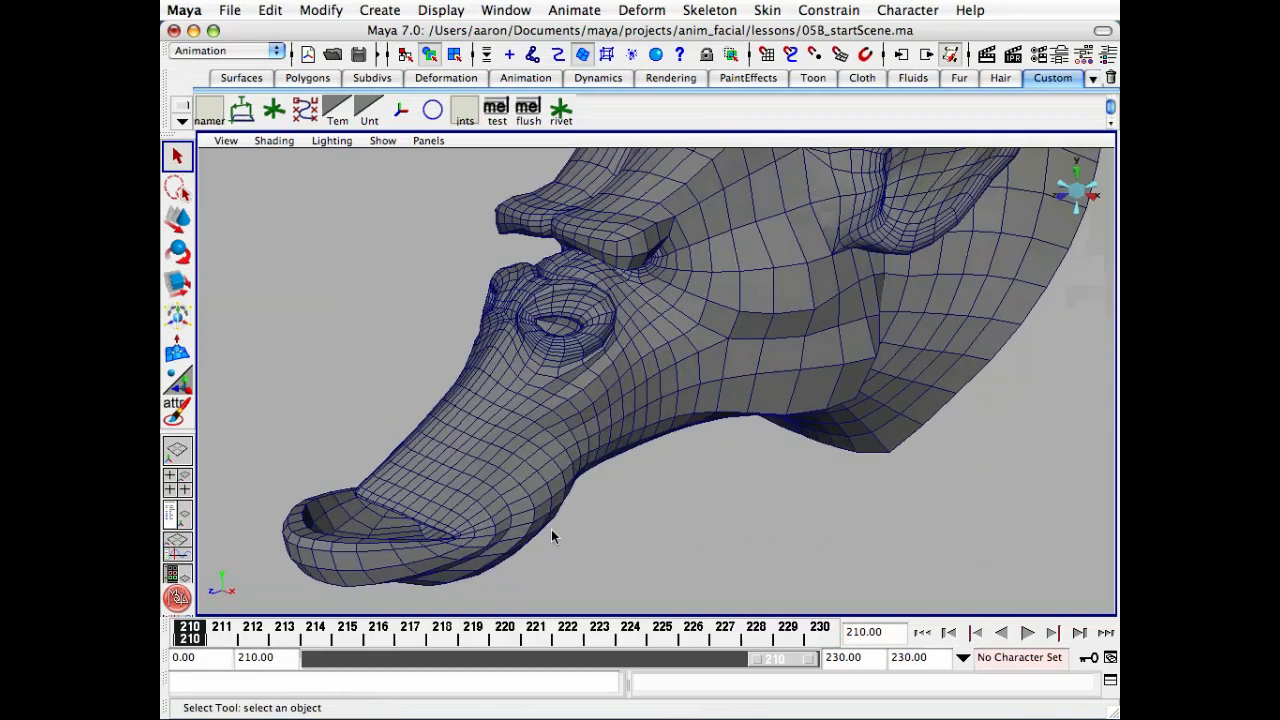
left_click_drag(215, 645, 951, 549)
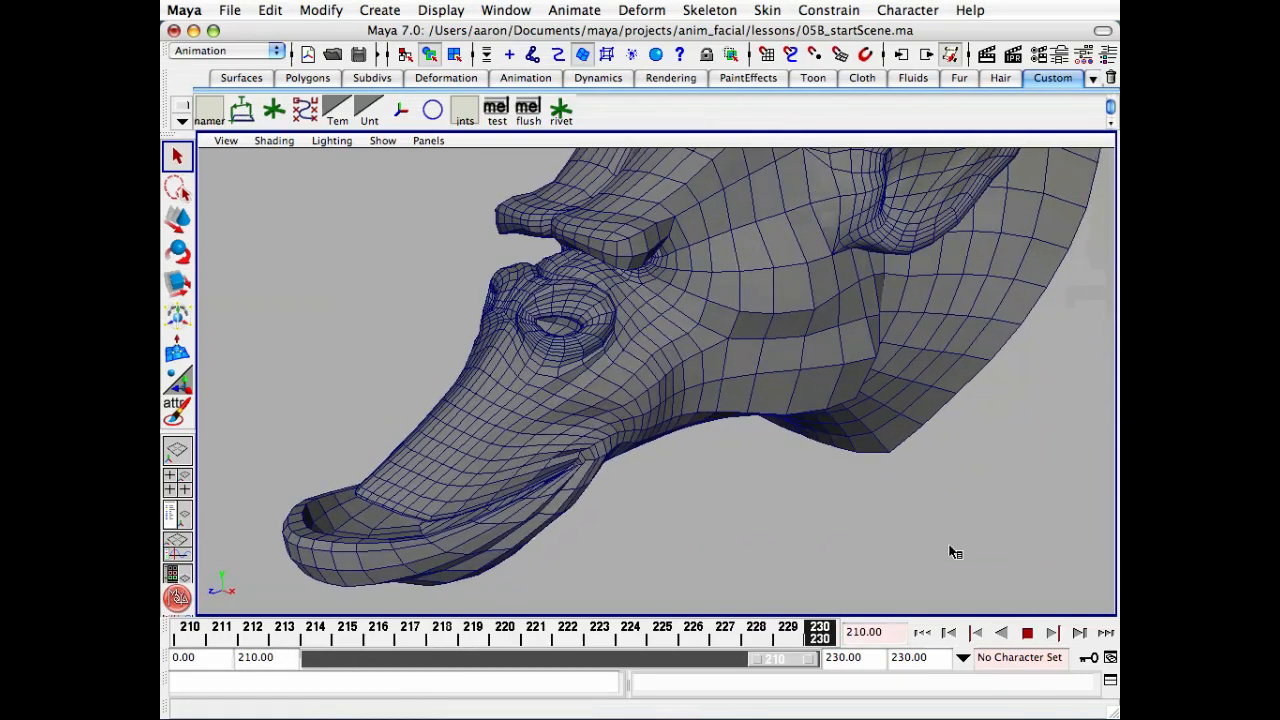
left_click_drag(828, 634, 930, 610)
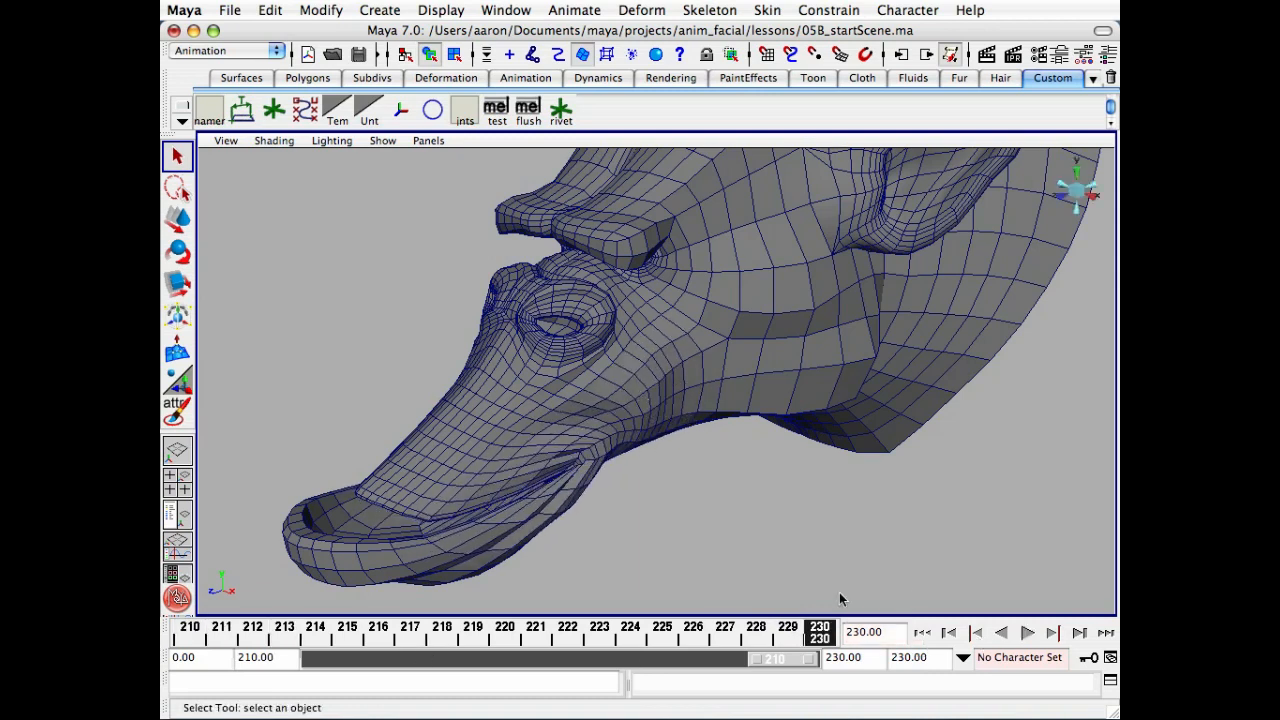
key("alt+v")
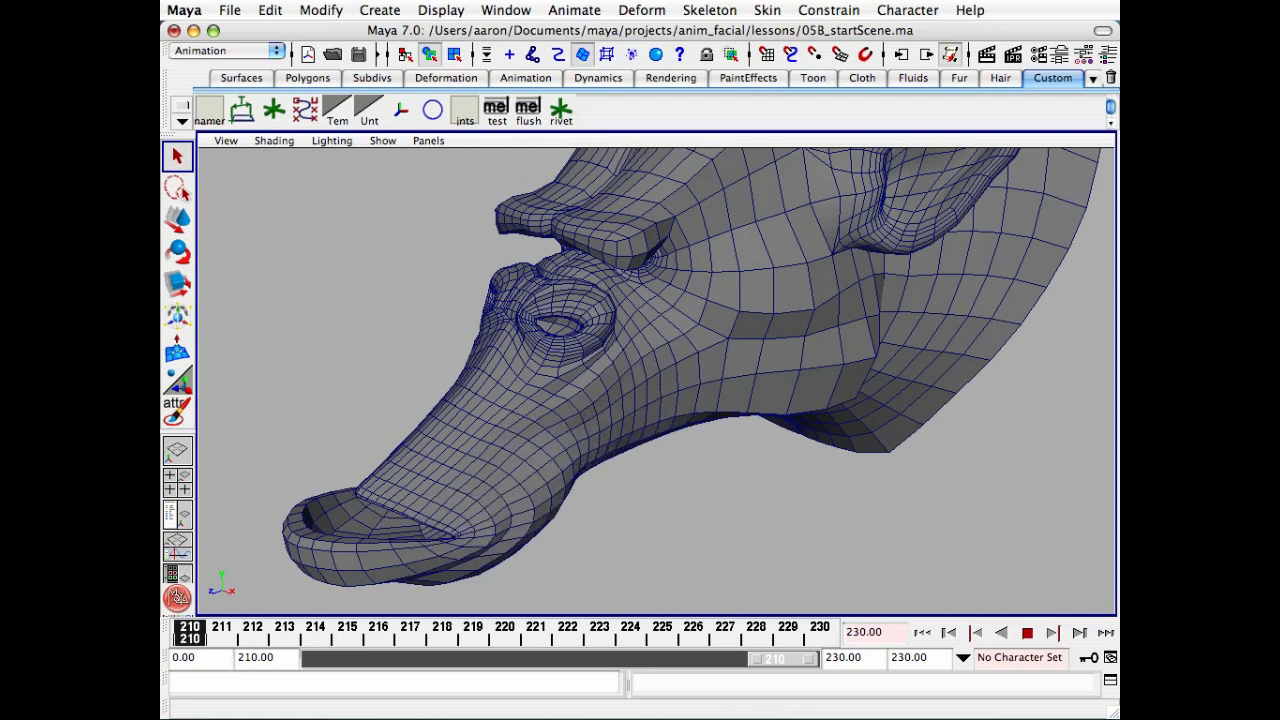
key("alt+v")
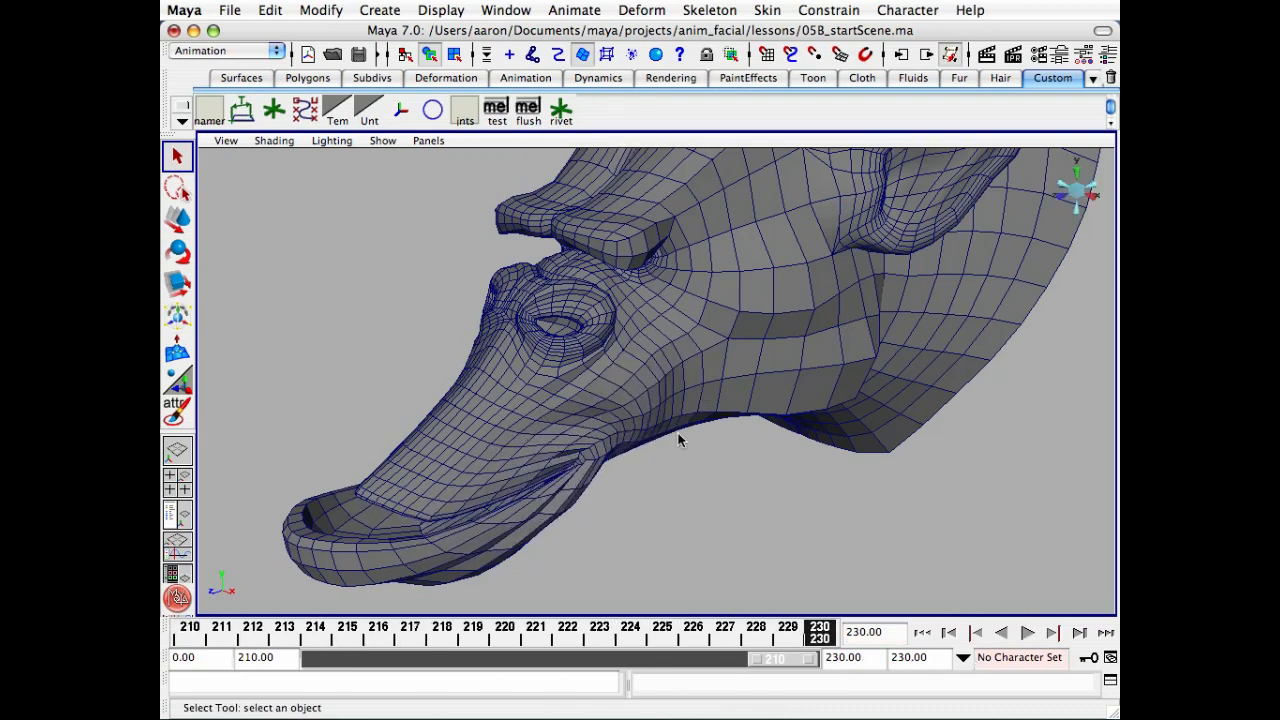
left_click_drag(667, 430, 687, 393, "alt")
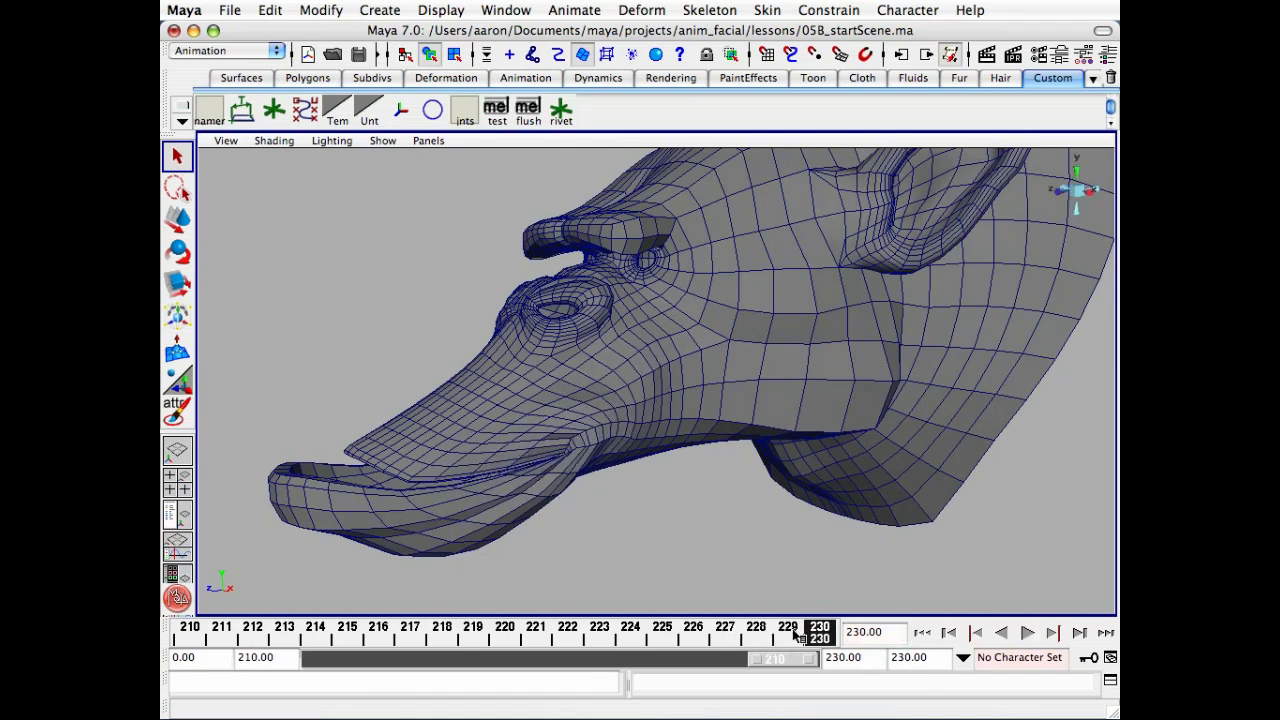
- Play frames 210 to 230 in side and front views of the head to examine how the cheeks deform as the mouth moves
key("alt+v")
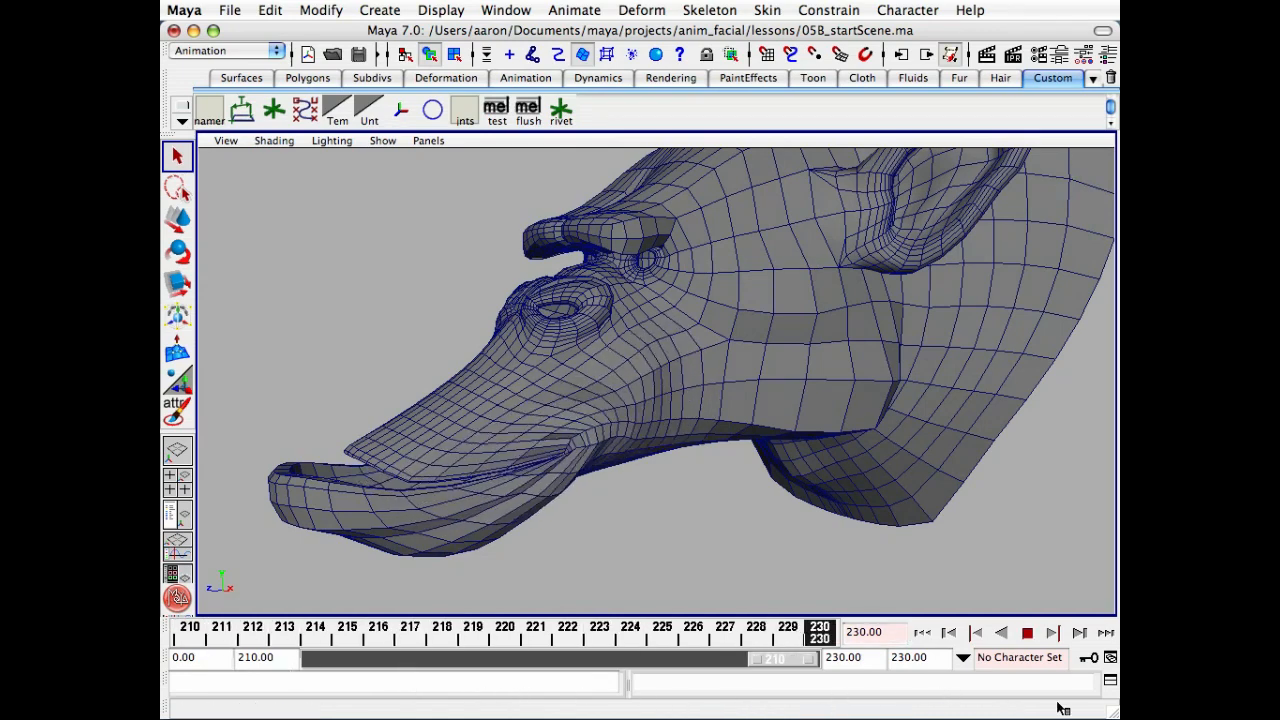
key("alt+v")
left_click_drag(775, 510, 868, 610, "alt")
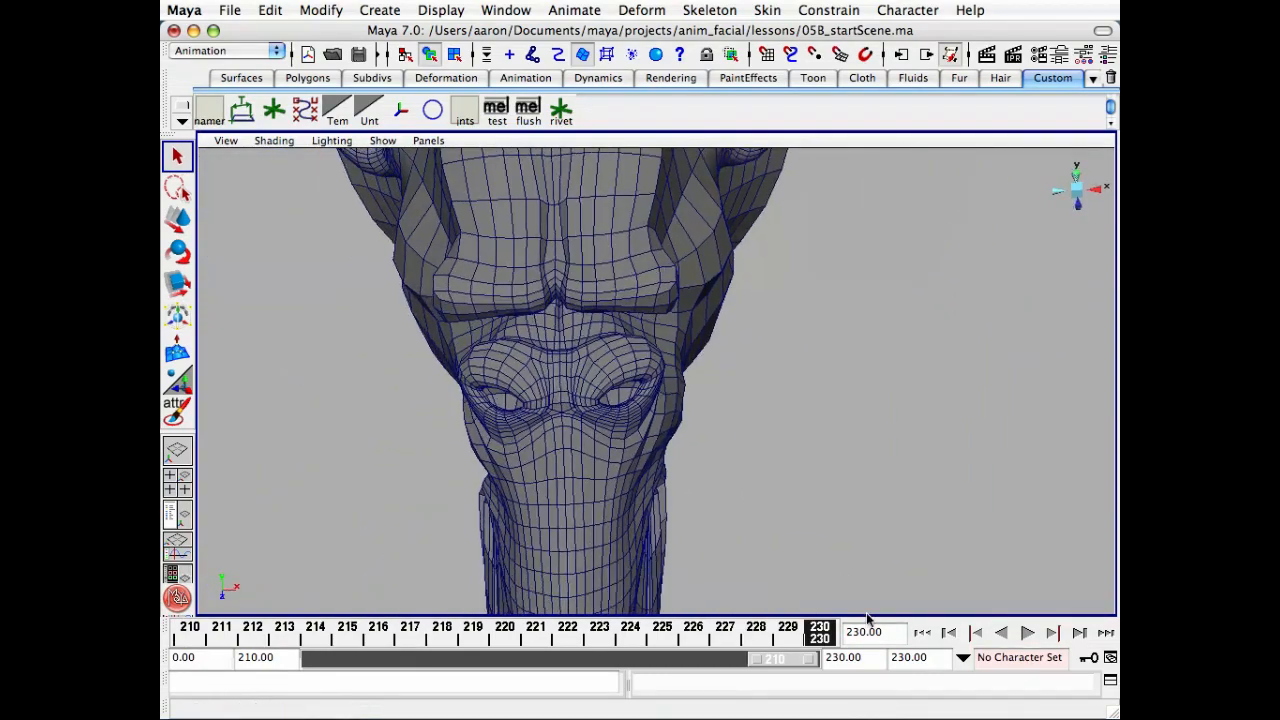
key("alt+v")
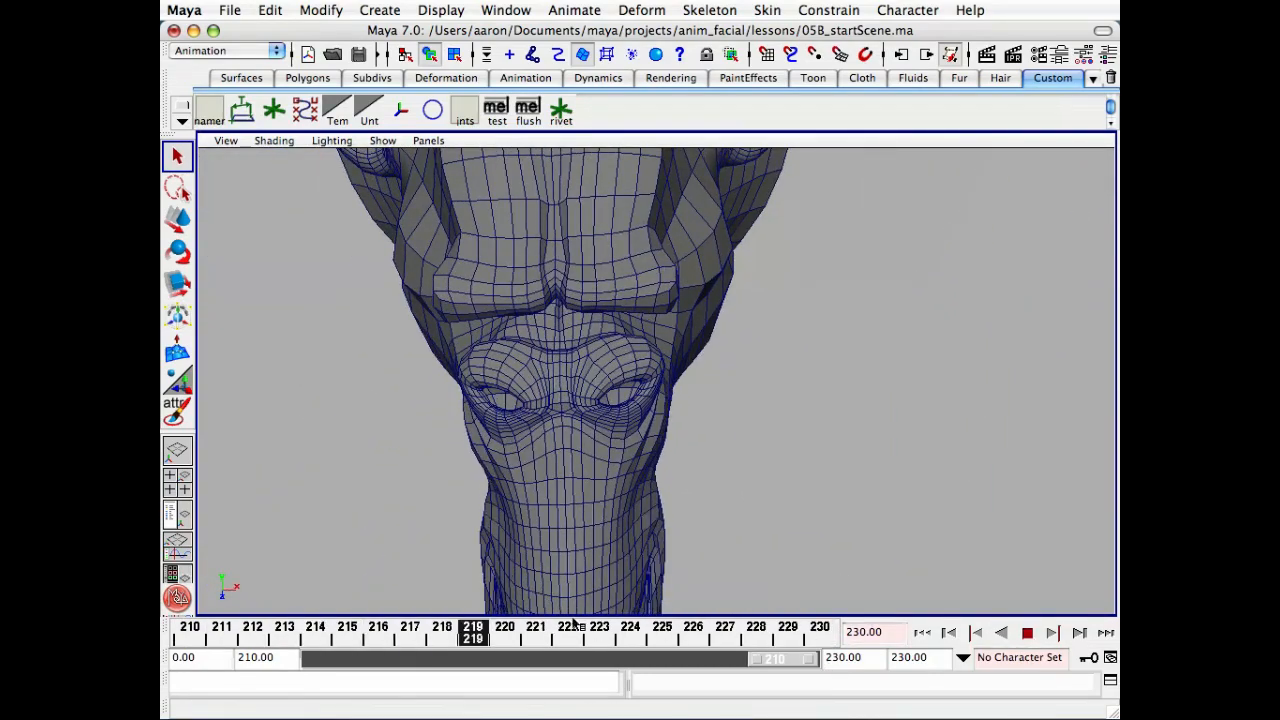
key("alt+v")
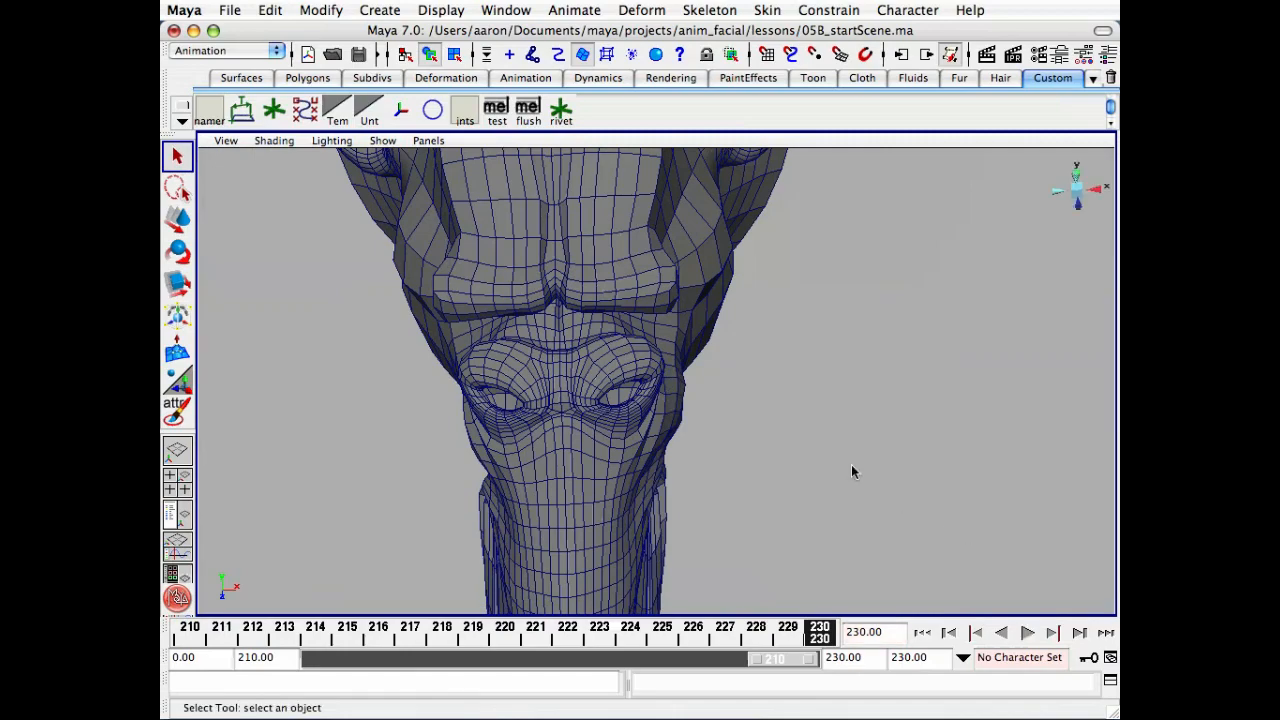
left_click_drag(852, 471, 690, 425, "alt")
key("alt+v")
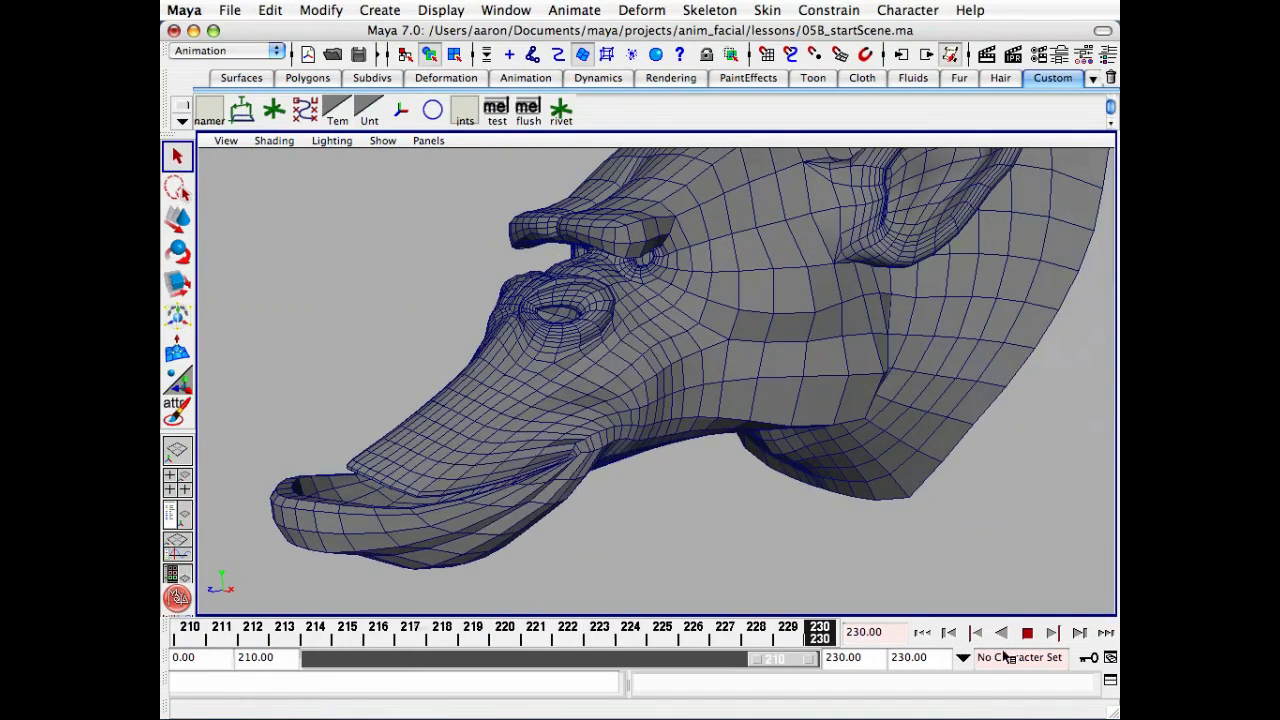
- Scrub and replay frames 210 to 230 from three-quarter angles to examine the mouth corner and cheek, finishing with the whole head framed
left_click_drag(800, 512, 762, 508, "alt")
middle_click_drag(762, 508, 773, 440, "alt")
left_click_drag(773, 440, 657, 379, "alt")
mouse_move(815, 637)
left_mouse_down()
mouse_move(311, 631)
mouse_move(830, 622)
left_mouse_up()
left_click_drag(856, 542, 820, 580, "alt")
left_click_drag(745, 636, 820, 632)
left_click_drag(830, 560, 734, 489, "alt")
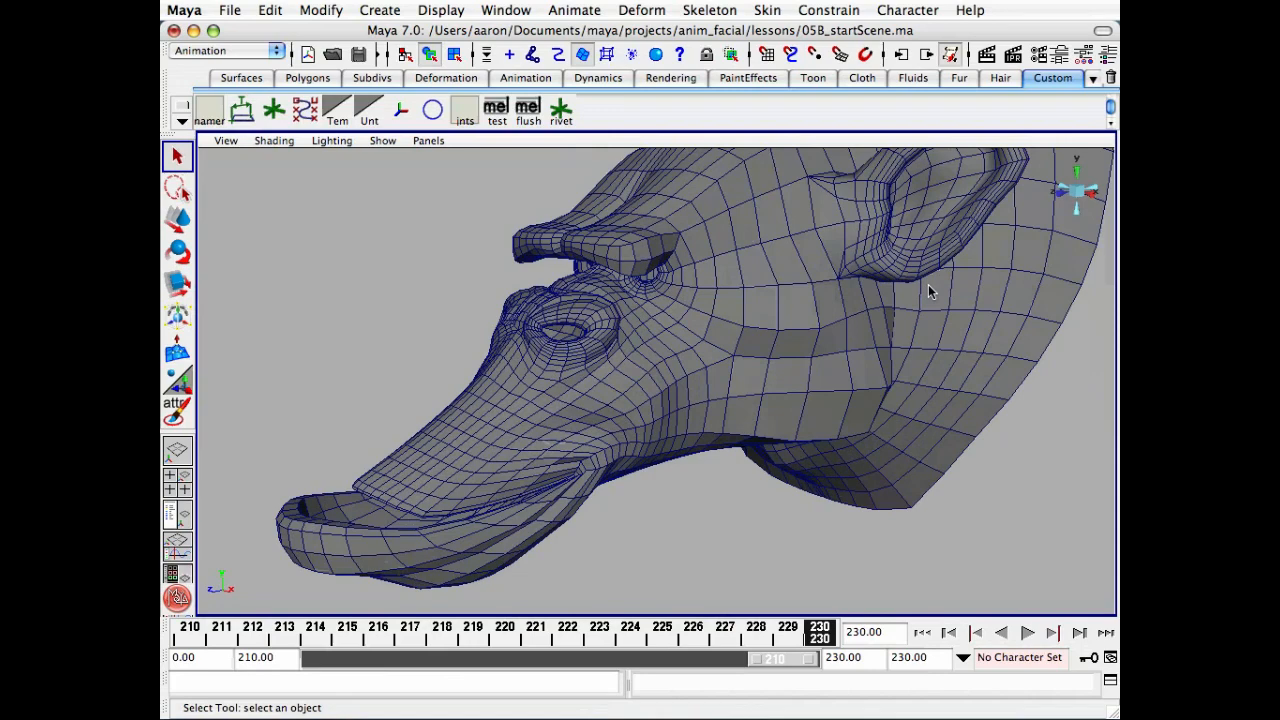
key("alt+v")
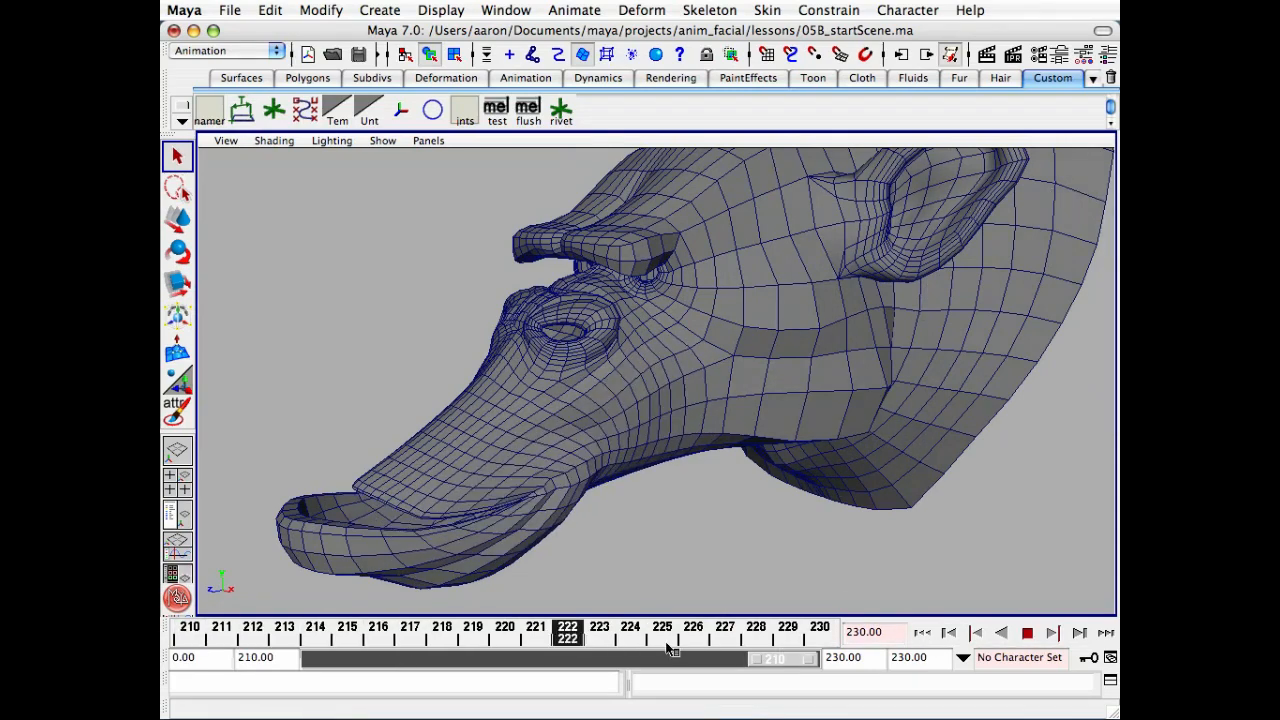
key("alt+v")
scroll(608, 432, "down", 4)
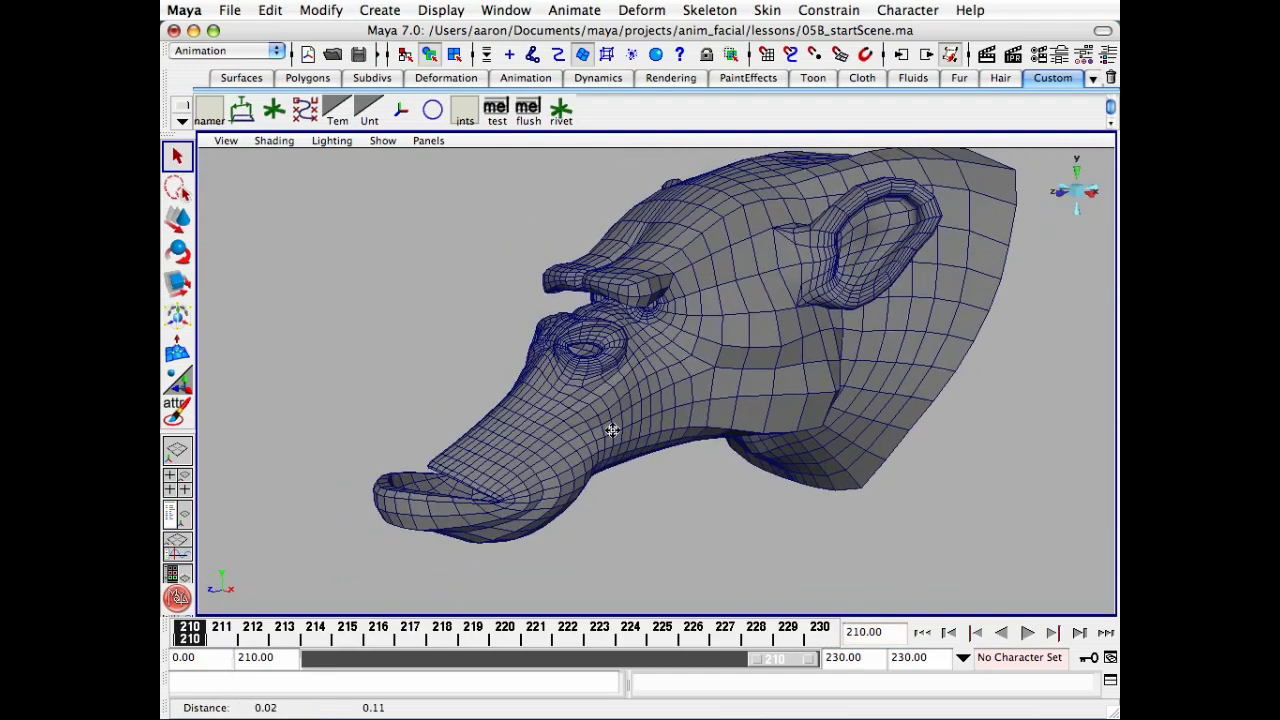